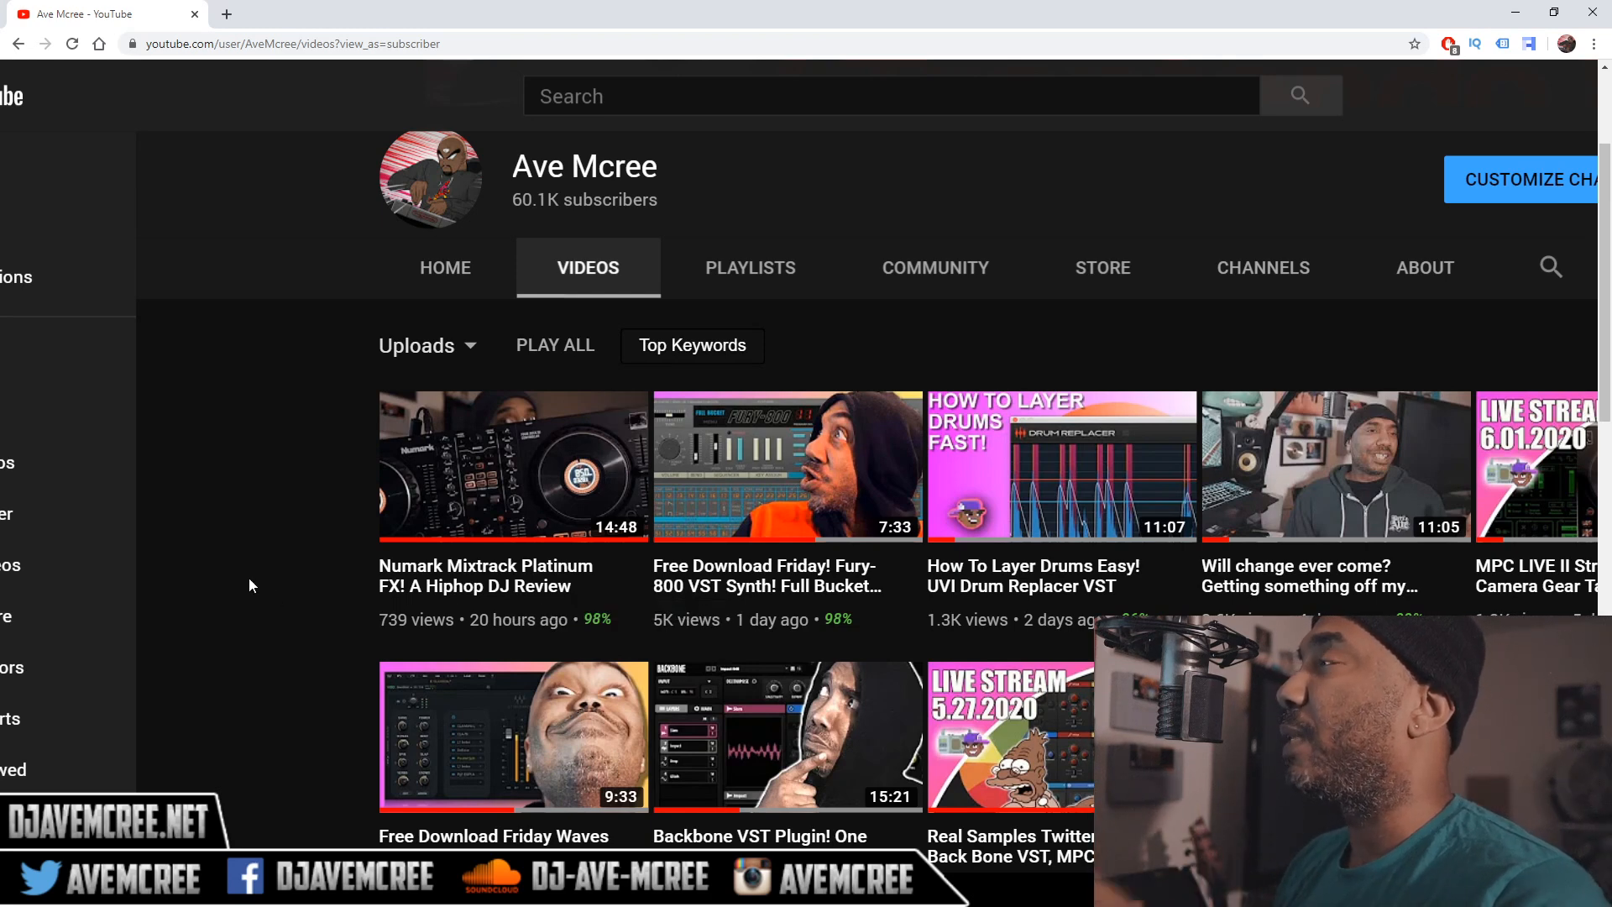
# Step: Browse the channel's recent uploads and examine their thumbnails, titles, view counts and ratings
pyautogui.hscroll(1, 248, 577)
pyautogui.scroll(-1, 249, 577)
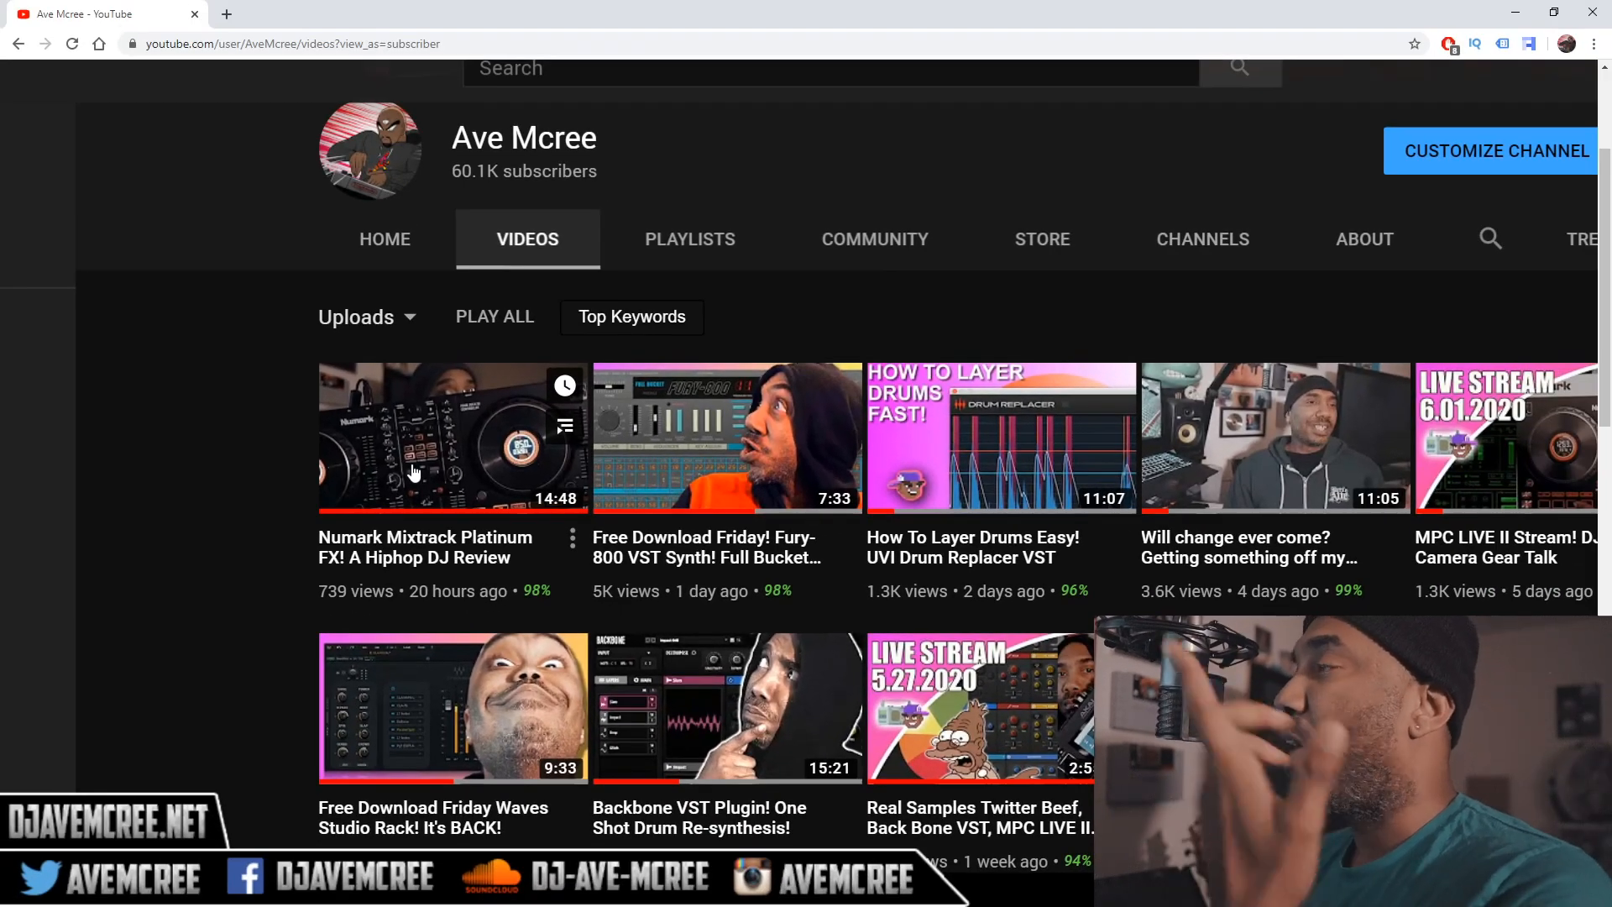
pyautogui.hscroll(3, 413, 472)
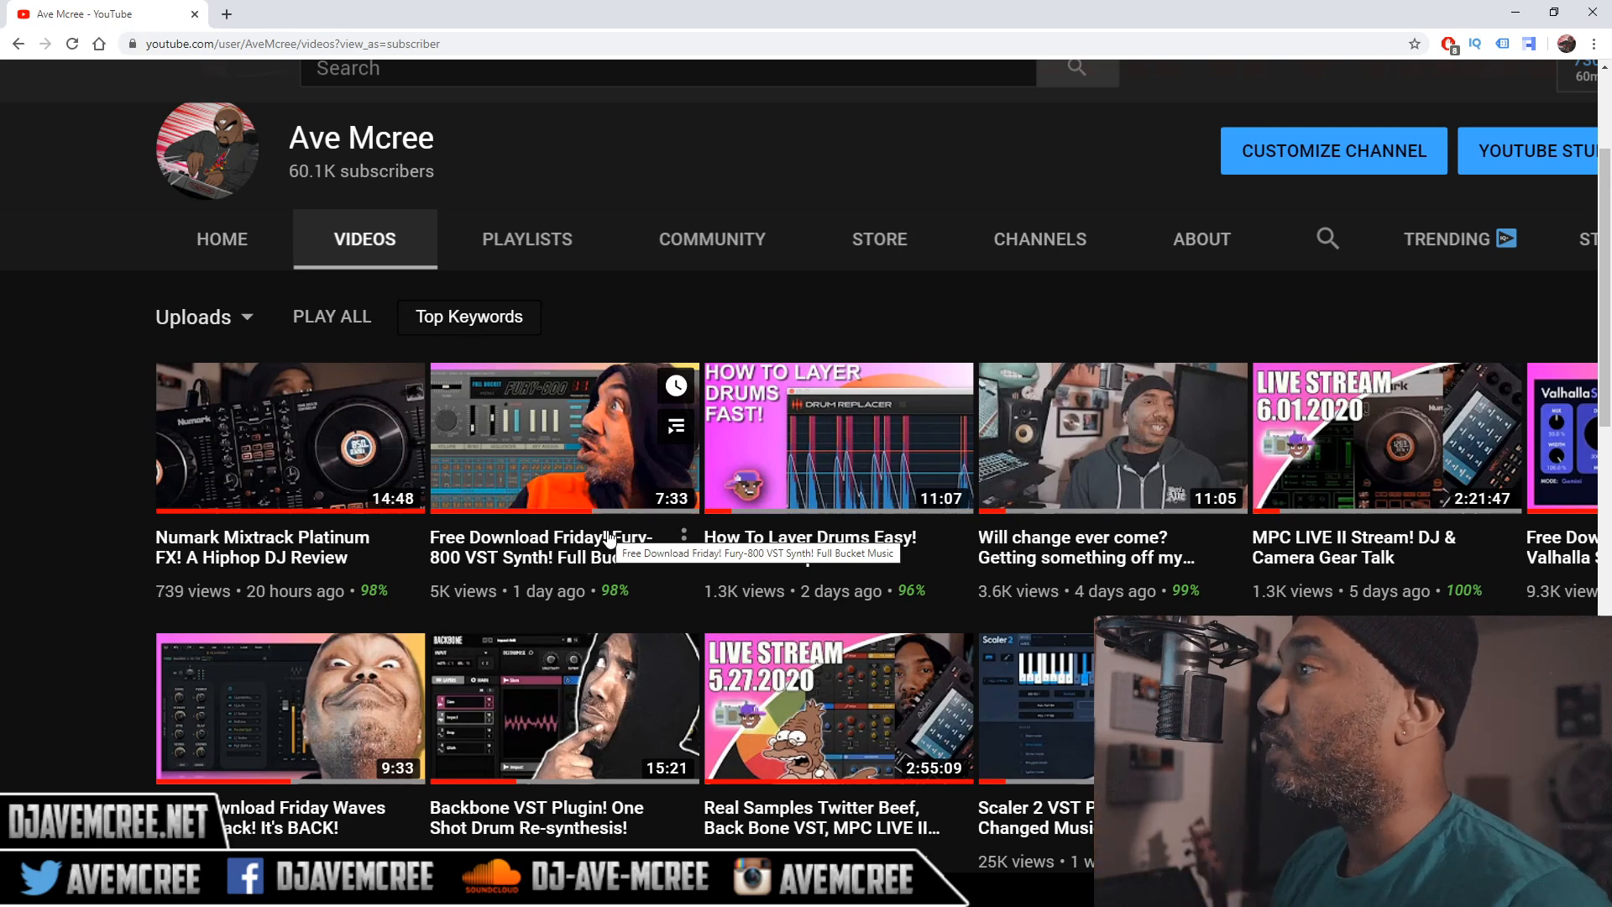
pyautogui.hscroll(2, 610, 539)
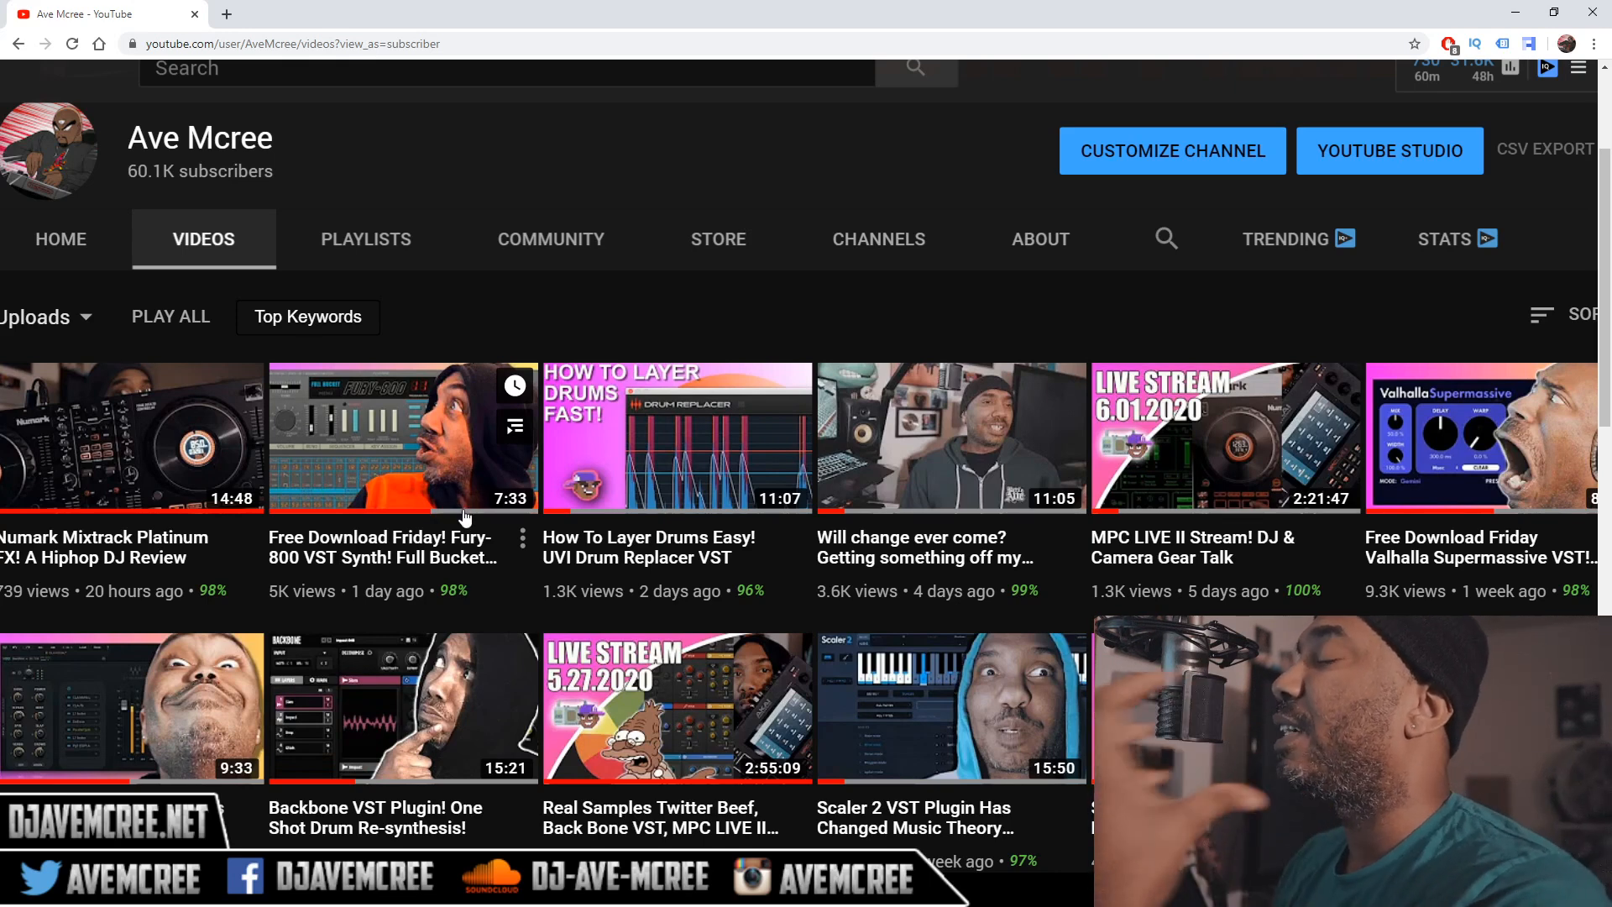
pyautogui.hscroll(2, 705, 534)
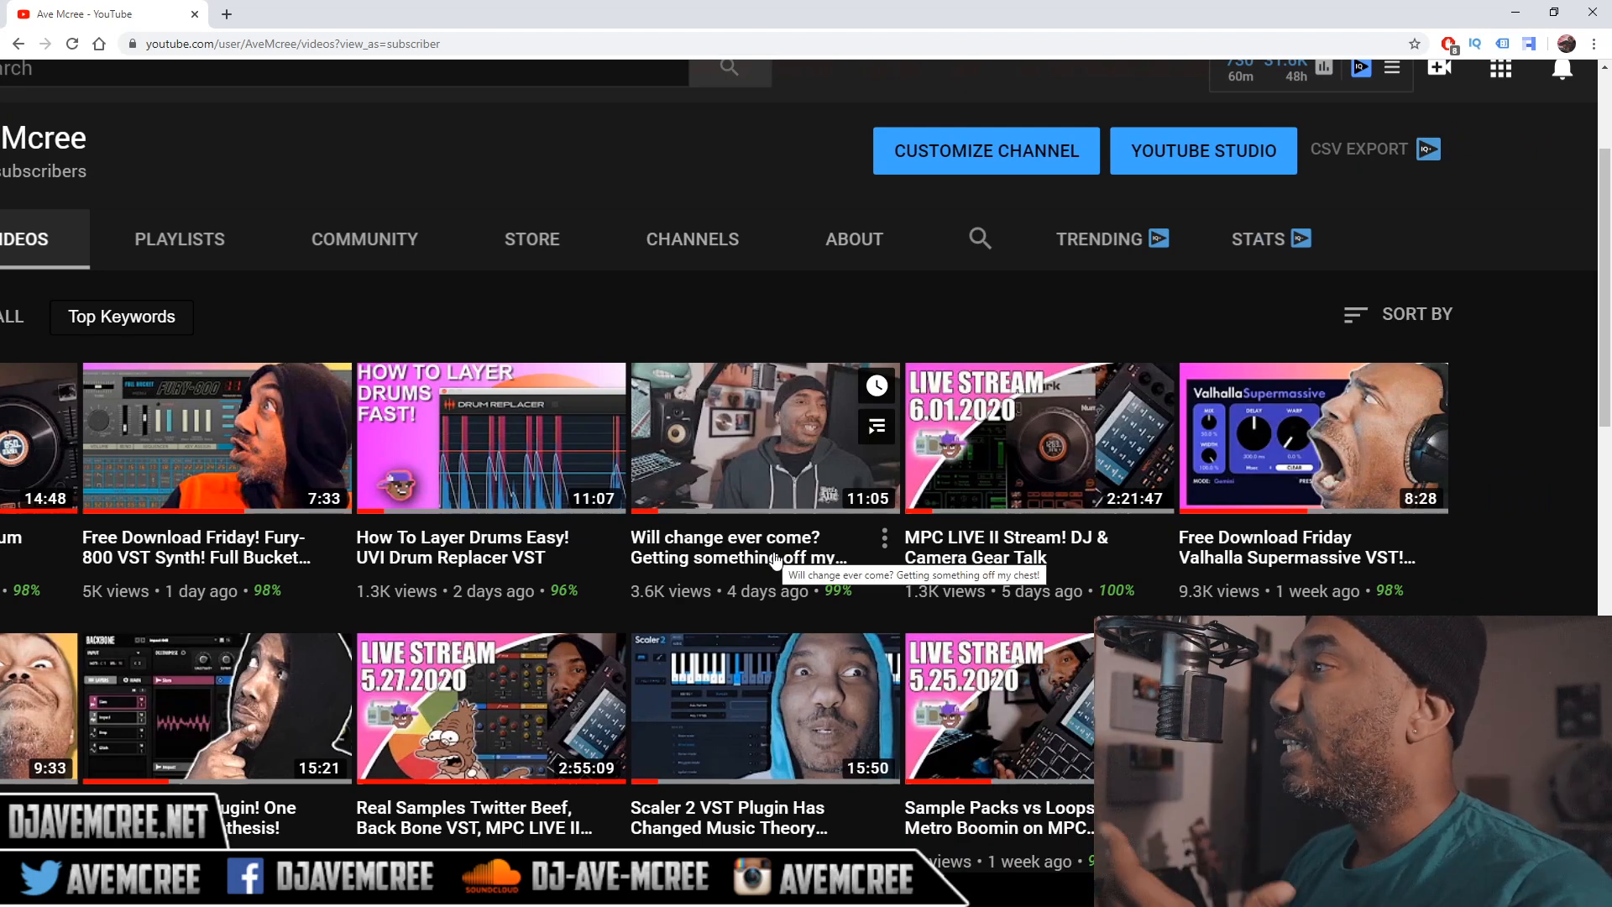
pyautogui.hscroll(2, 774, 560)
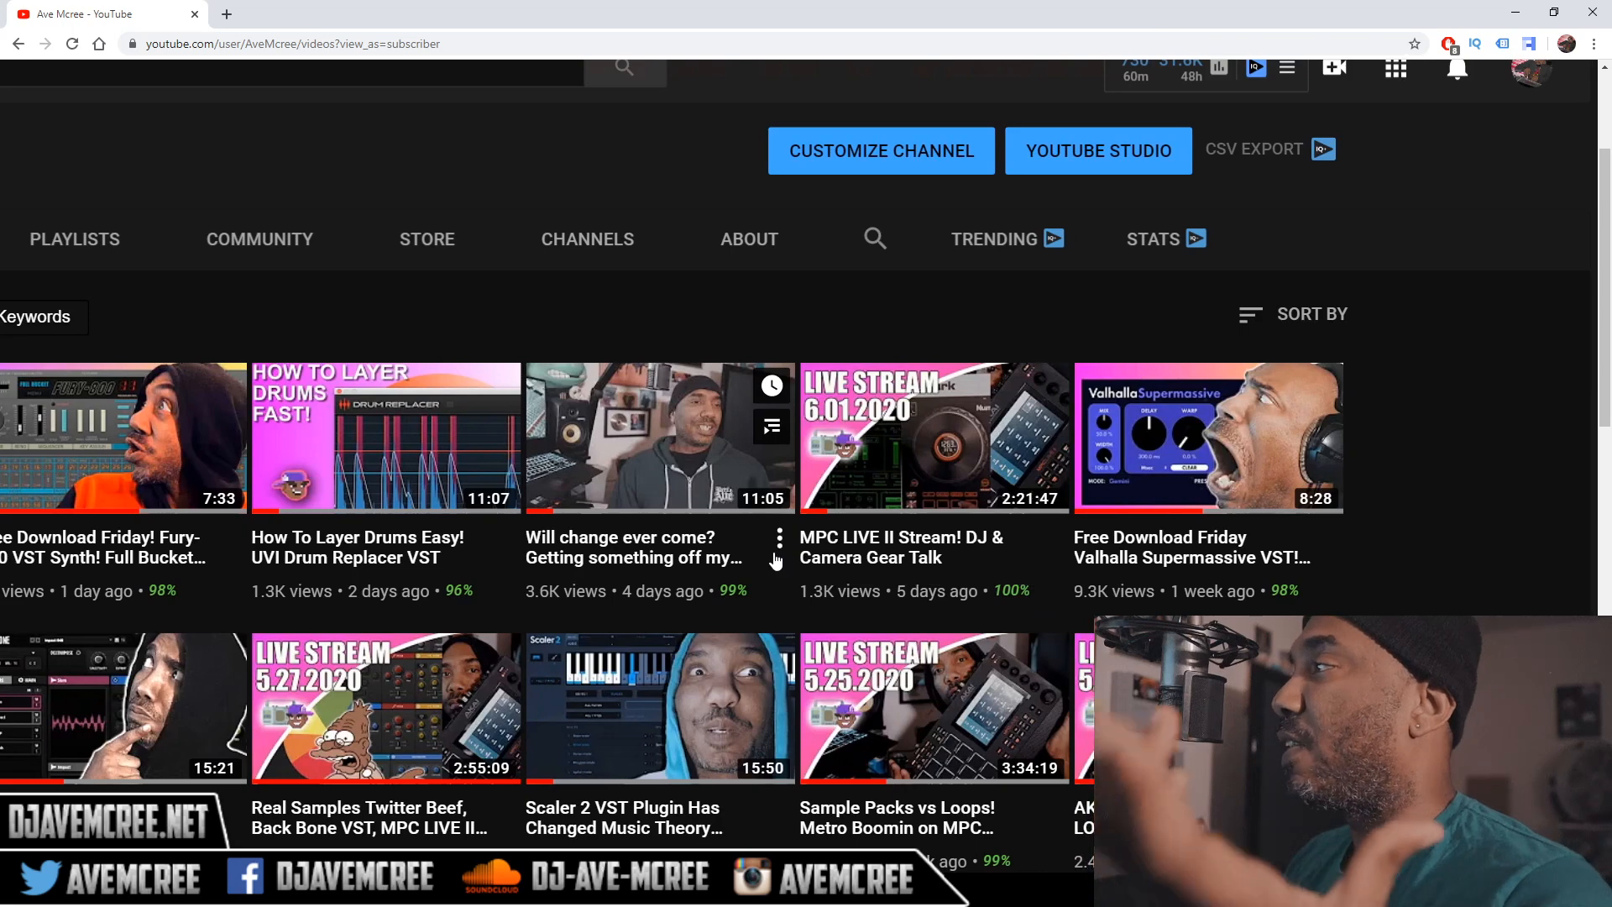
pyautogui.scroll(-1, 776, 561)
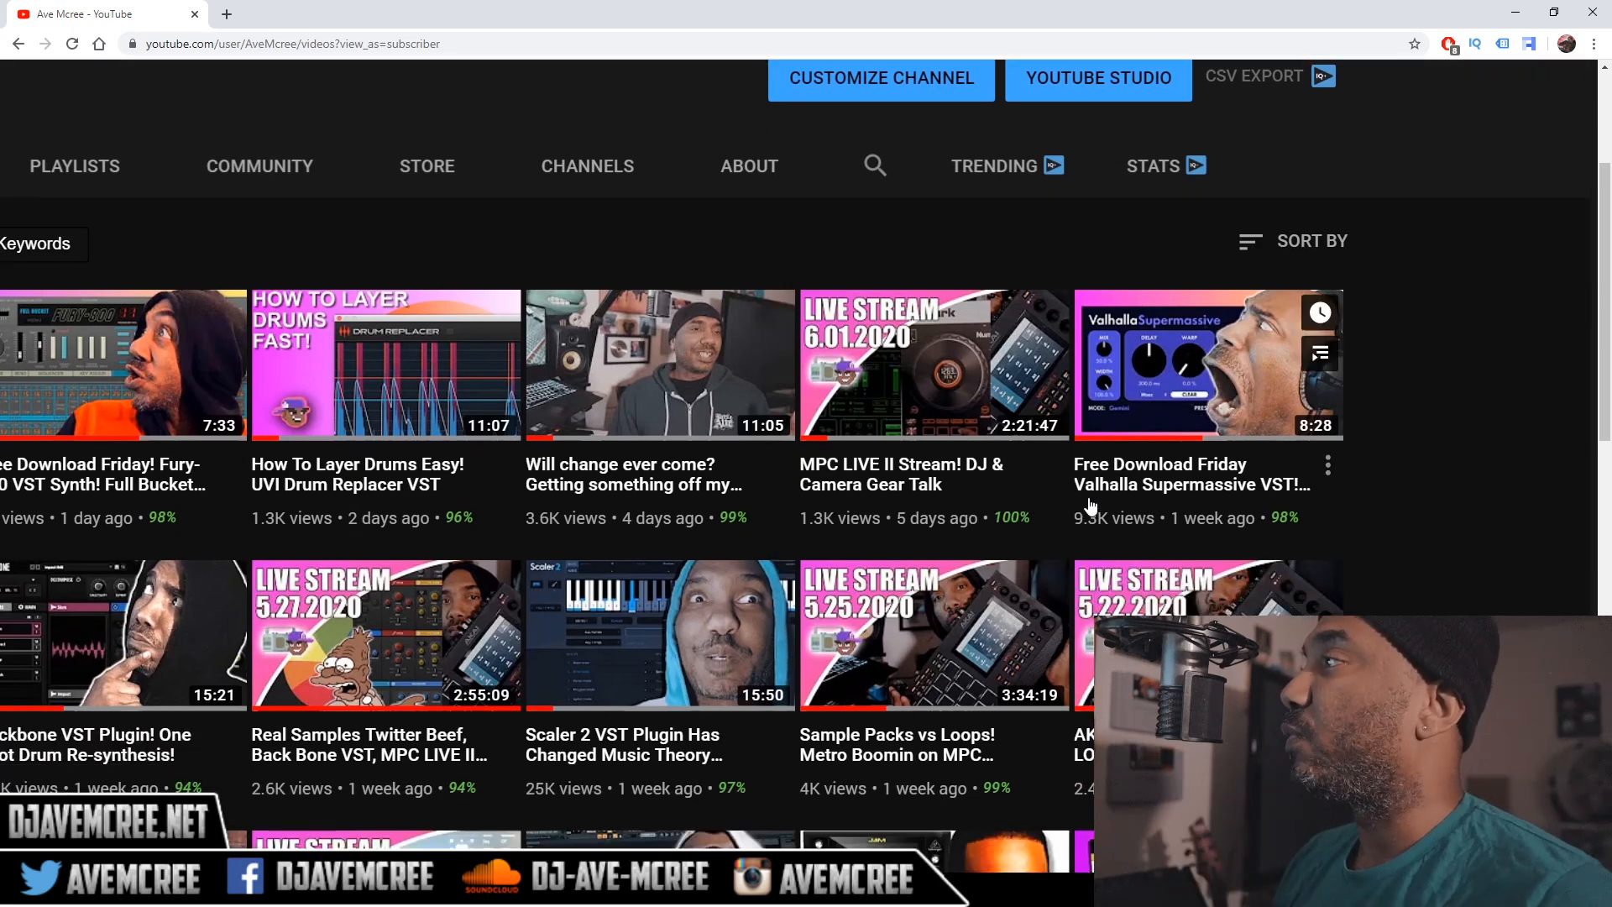
pyautogui.scroll(-2, 506, 554)
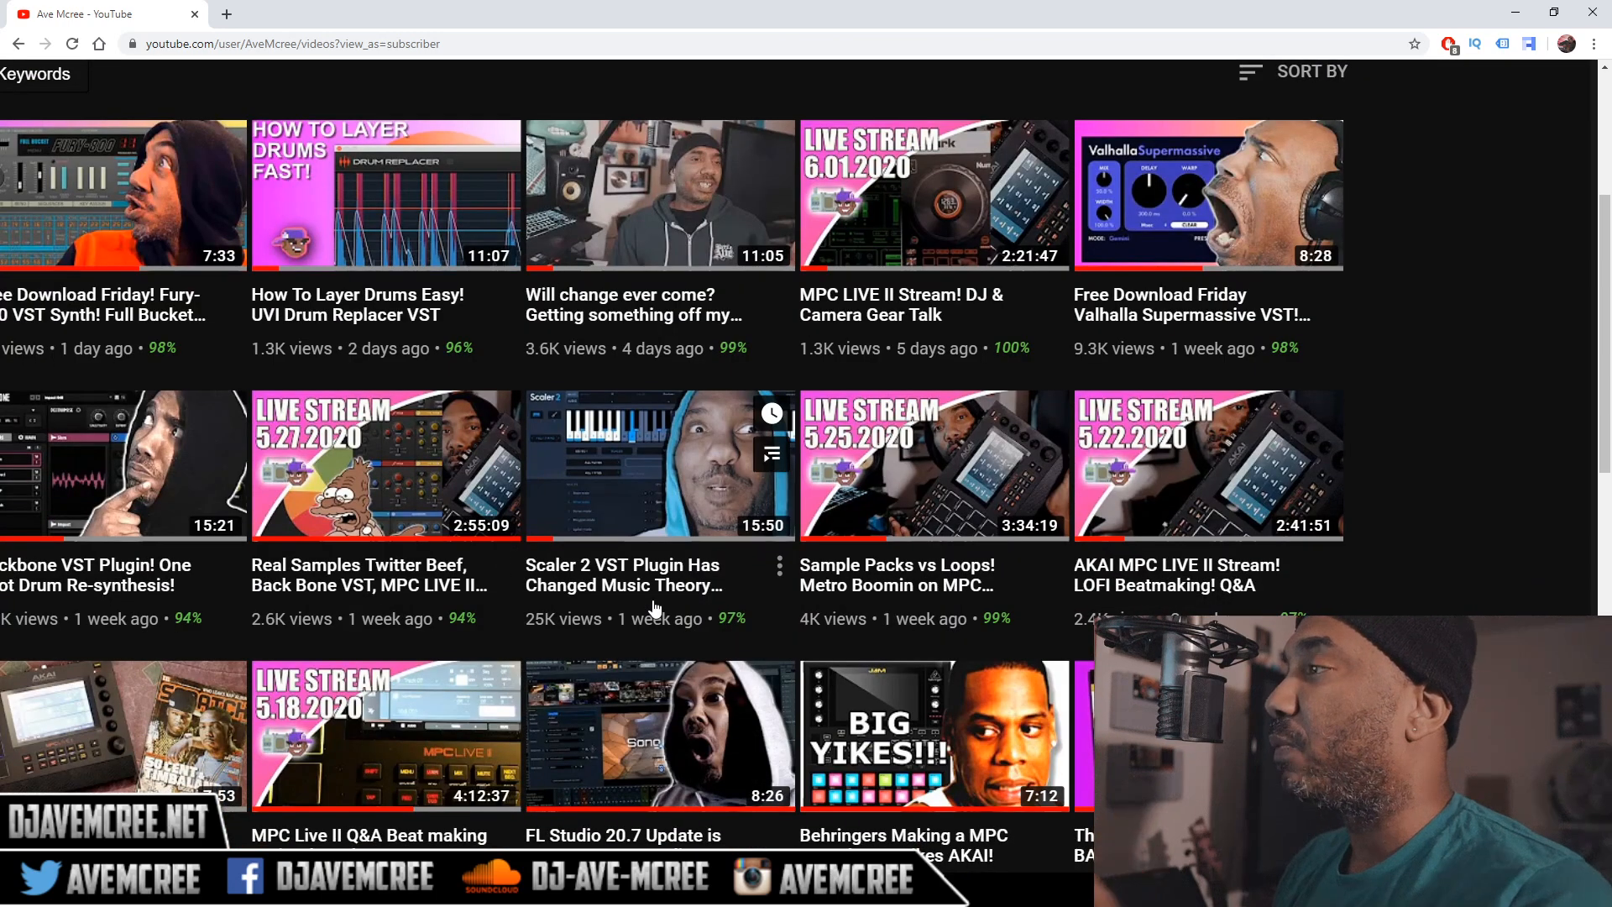
pyautogui.hscroll(-3, 655, 607)
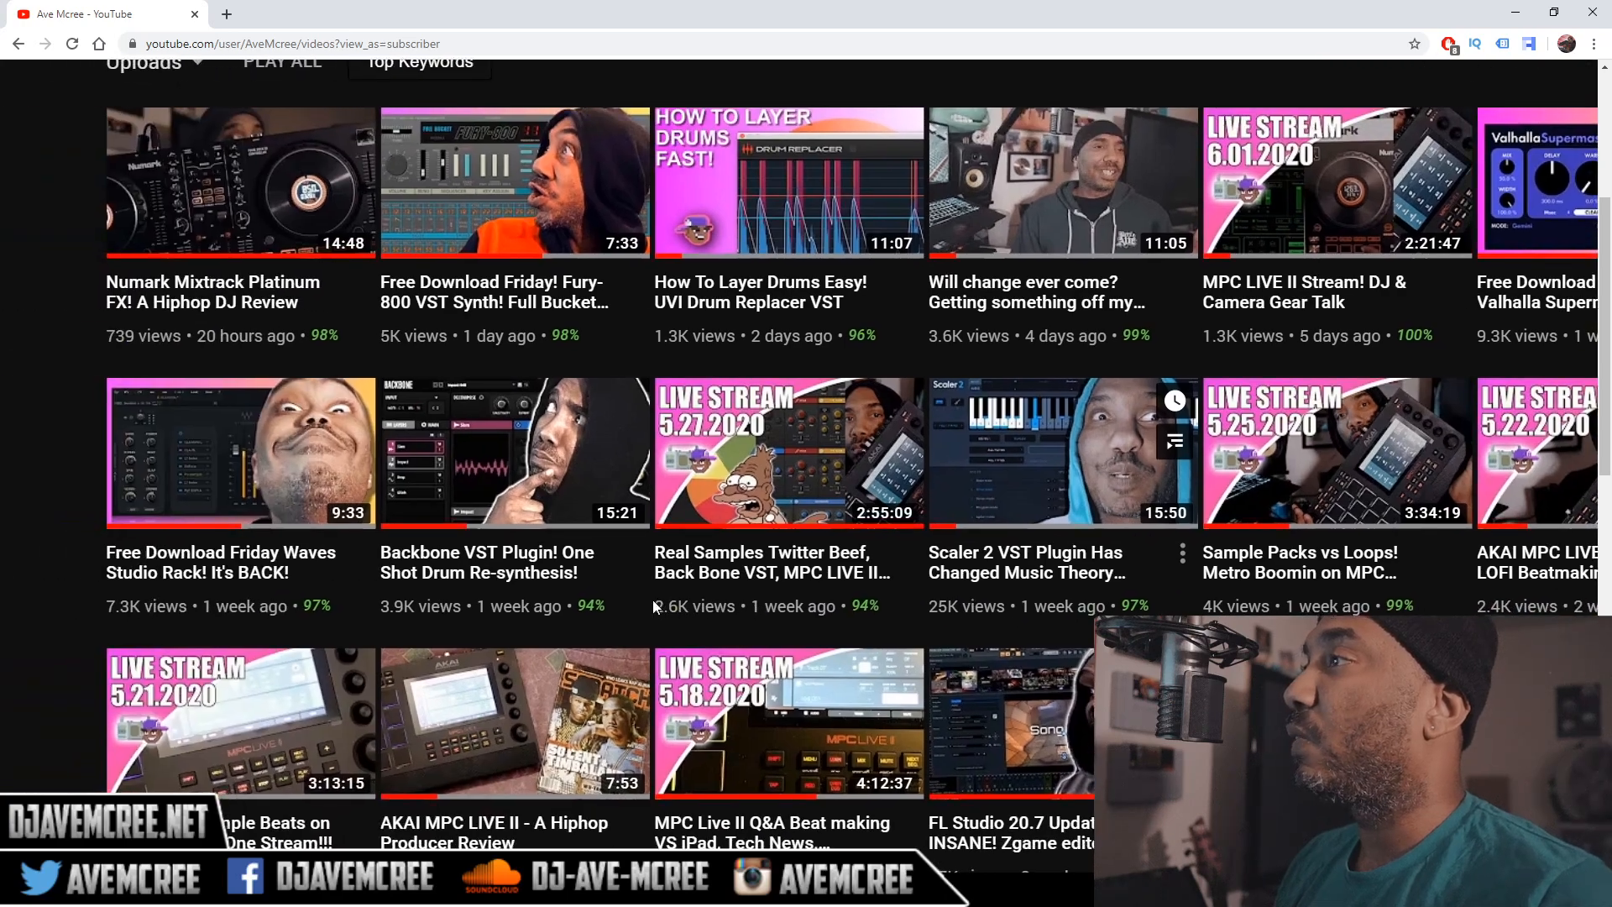
pyautogui.hscroll(-3, 652, 600)
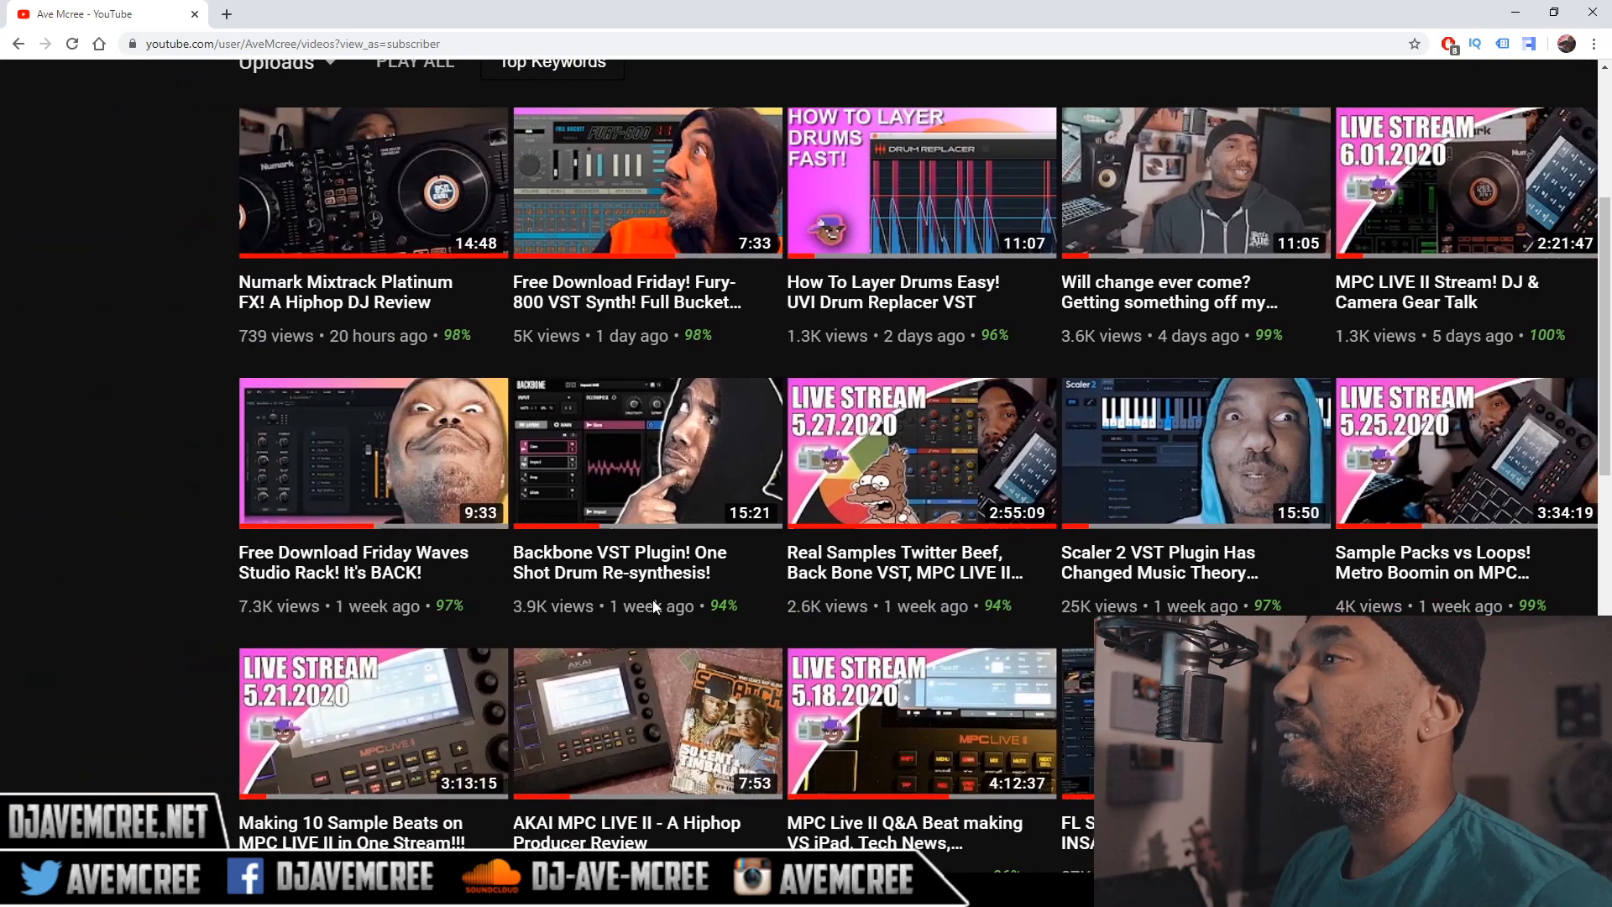
pyautogui.scroll(-3, 605, 592)
pyautogui.hscroll(9, 605, 593)
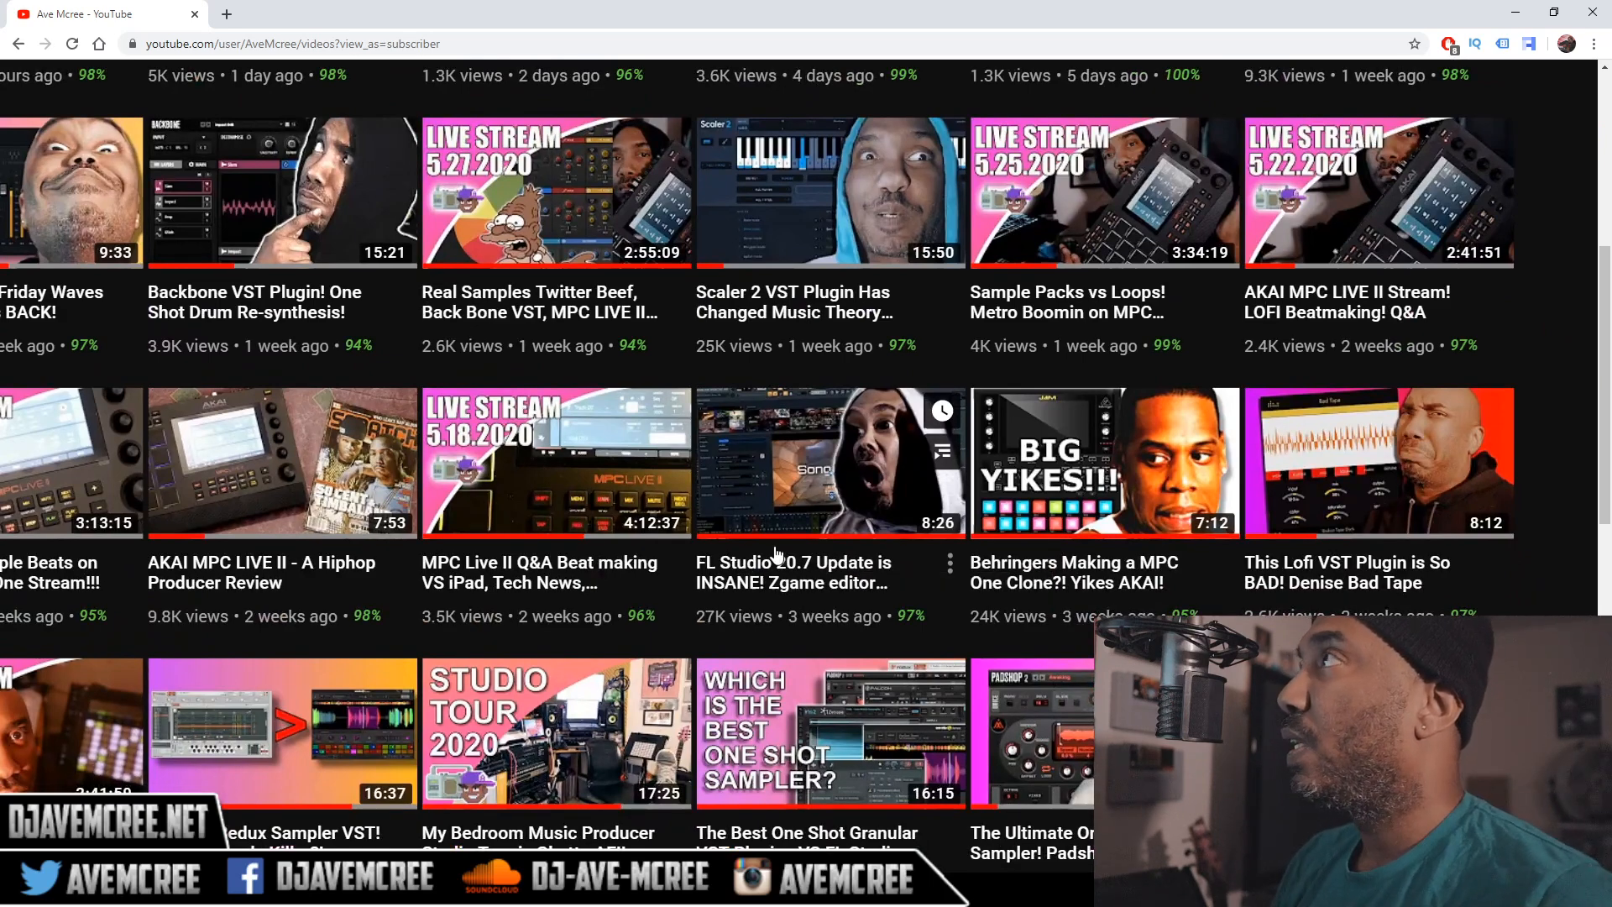
pyautogui.hscroll(1, 817, 496)
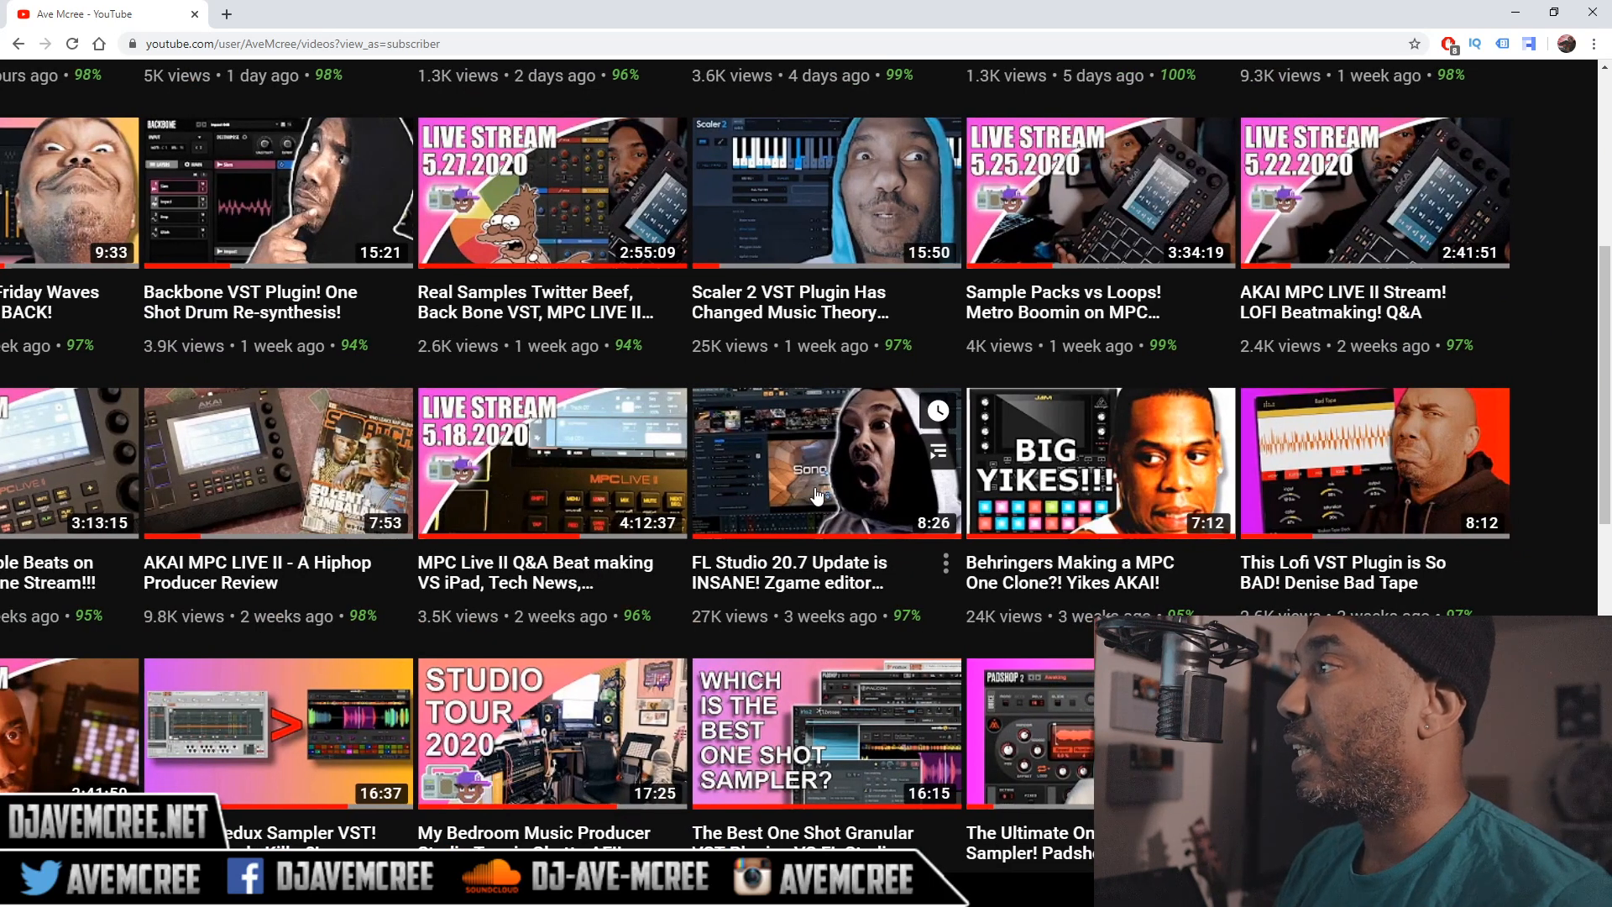
# Step: Examine the thumbnails of the FL Studio 20.7, Behringer MPC One clone and Denise Bad Tape videos up close
pyautogui.keyDown('ctrl'); pyautogui.scroll(5, 817, 495); pyautogui.keyUp('ctrl')
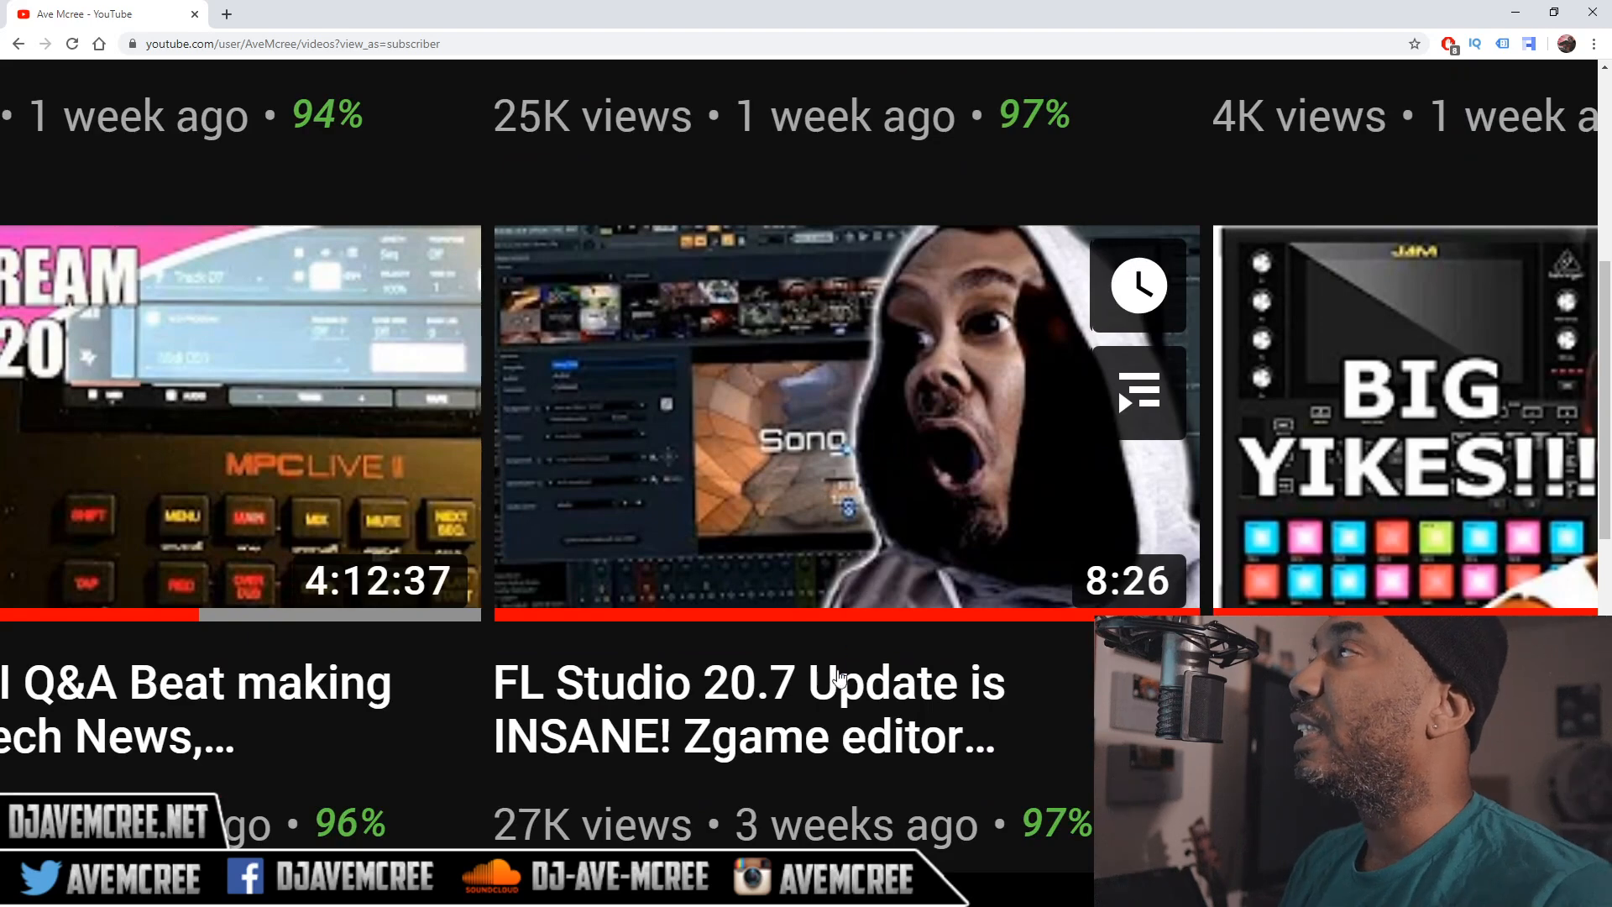
pyautogui.scroll(-1, 845, 693)
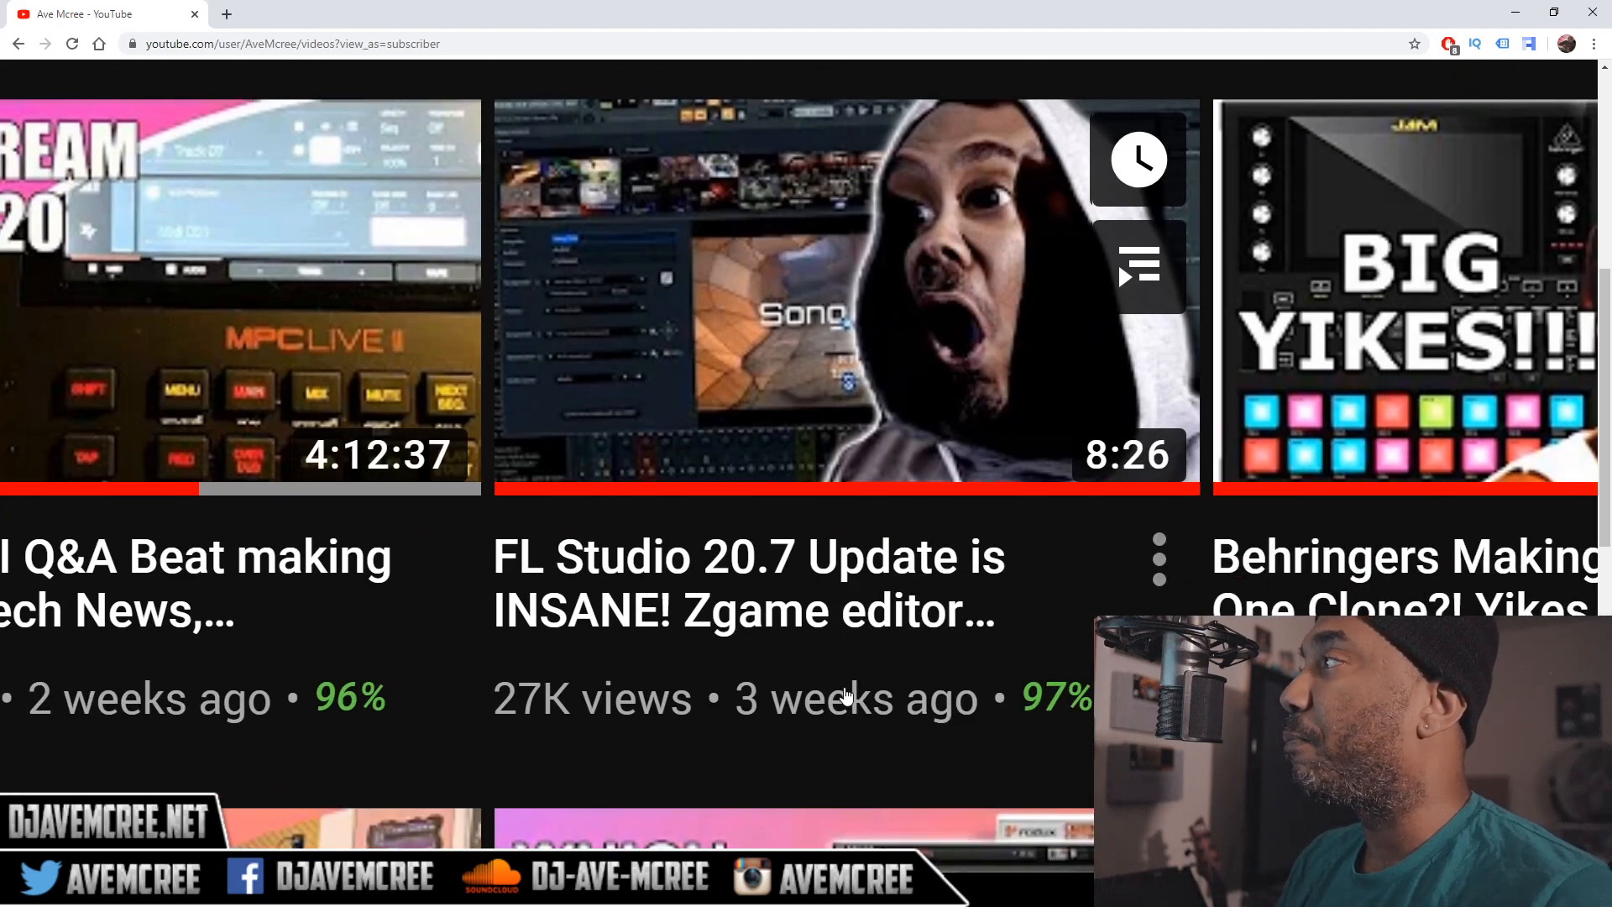
pyautogui.hscroll(3, 847, 695)
pyautogui.scroll(-1, 847, 695)
pyautogui.hscroll(-1, 846, 697)
pyautogui.scroll(1, 846, 697)
pyautogui.hscroll(1, 847, 697)
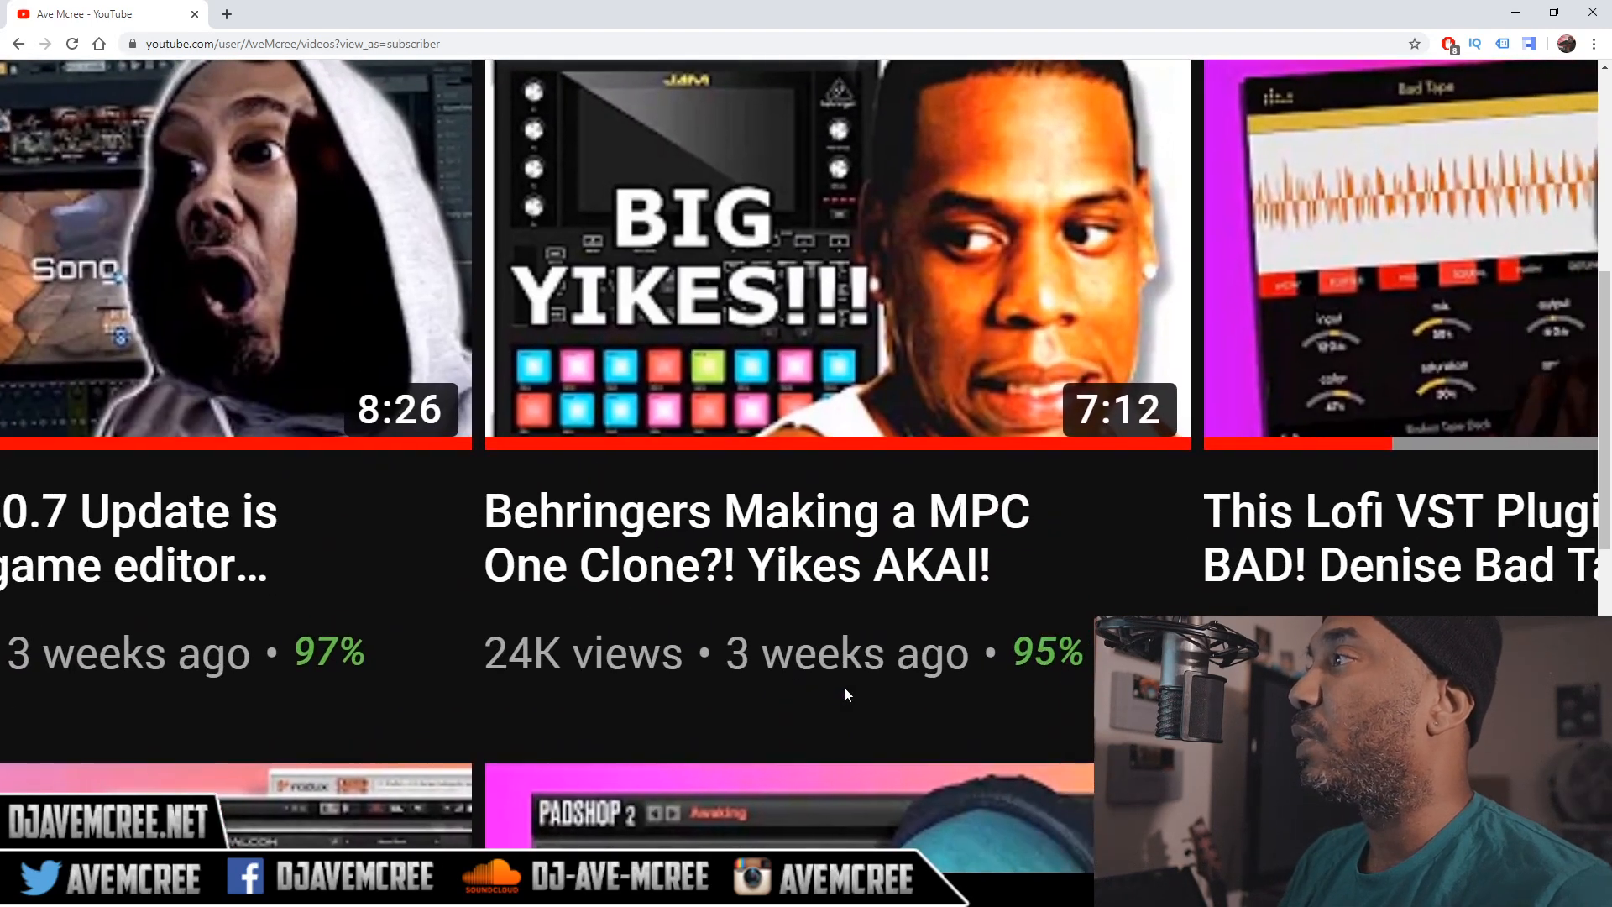
pyautogui.scroll(1, 847, 697)
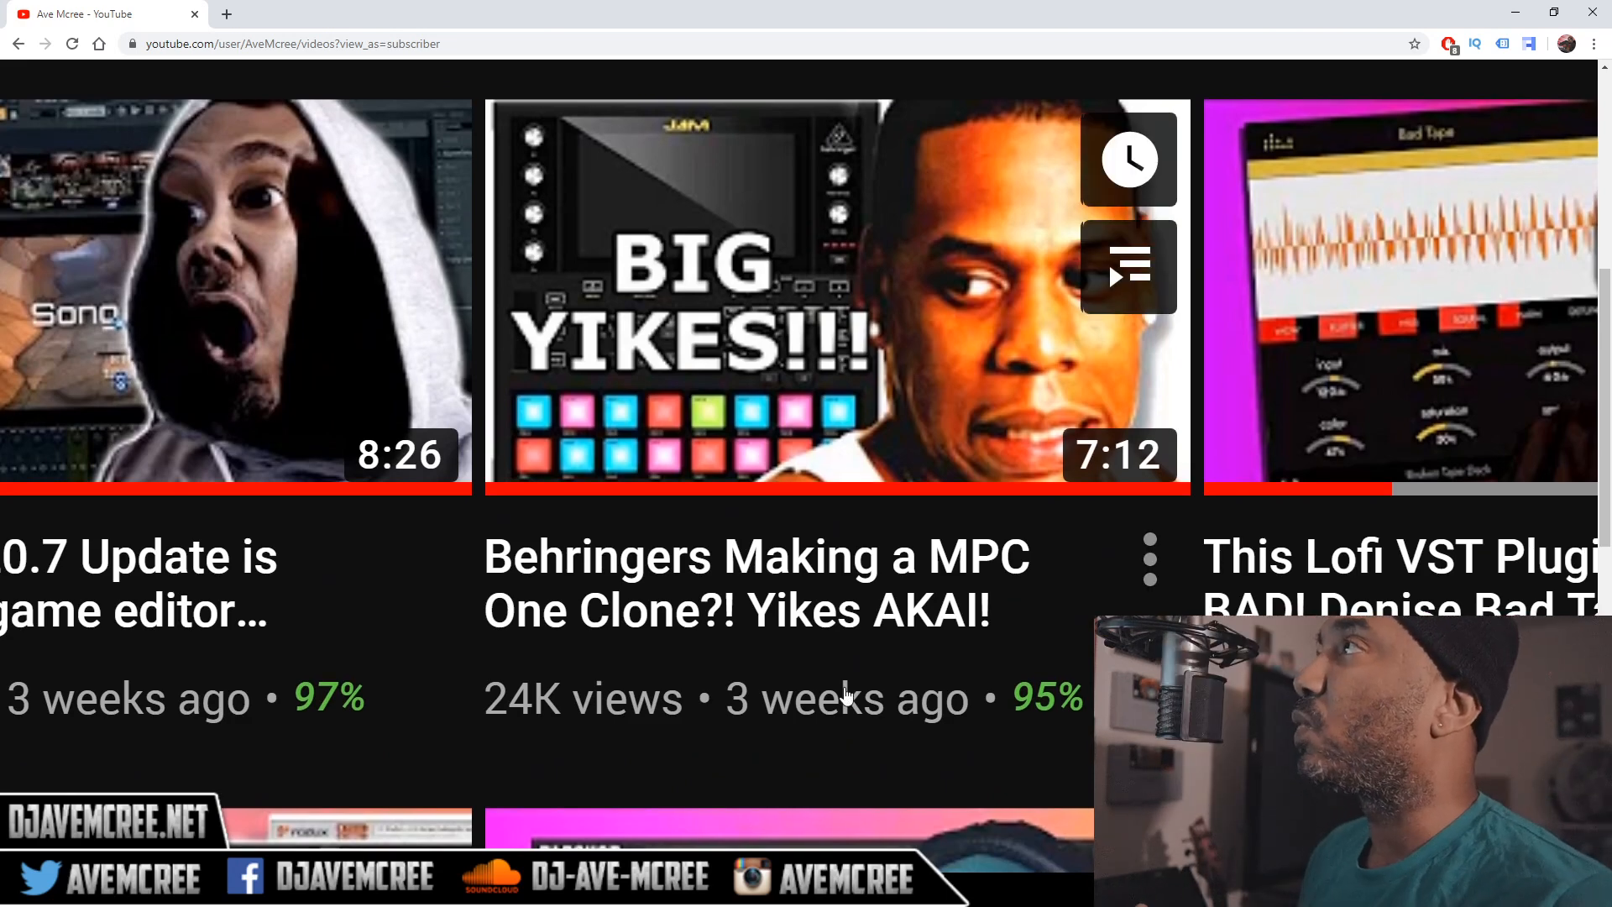
pyautogui.hscroll(3, 847, 695)
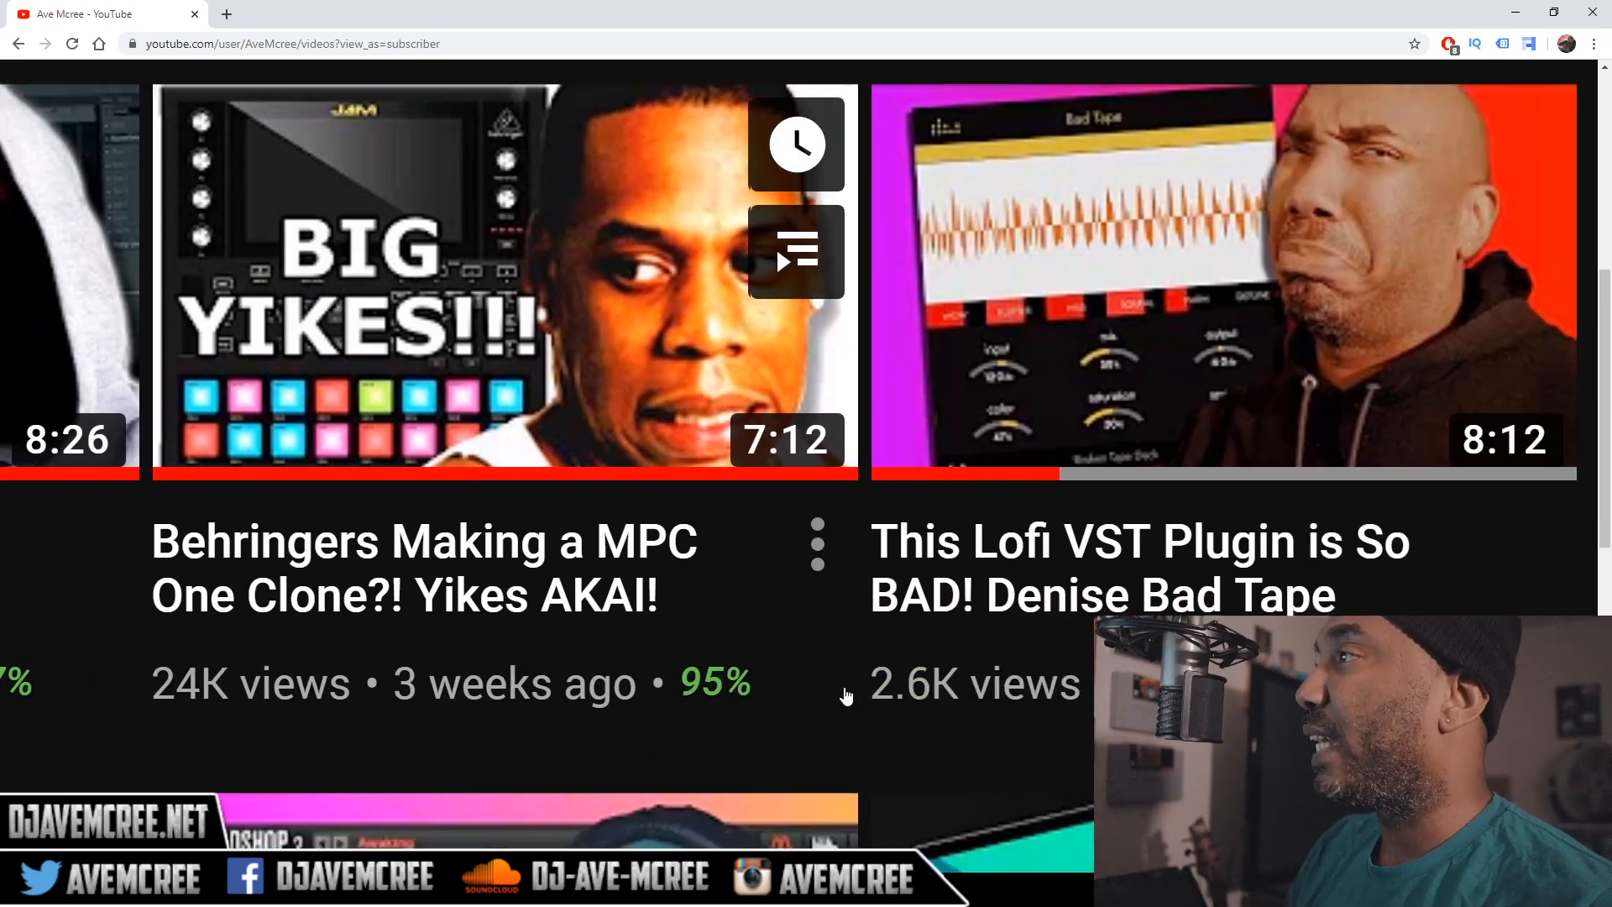
pyautogui.scroll(-1, 847, 697)
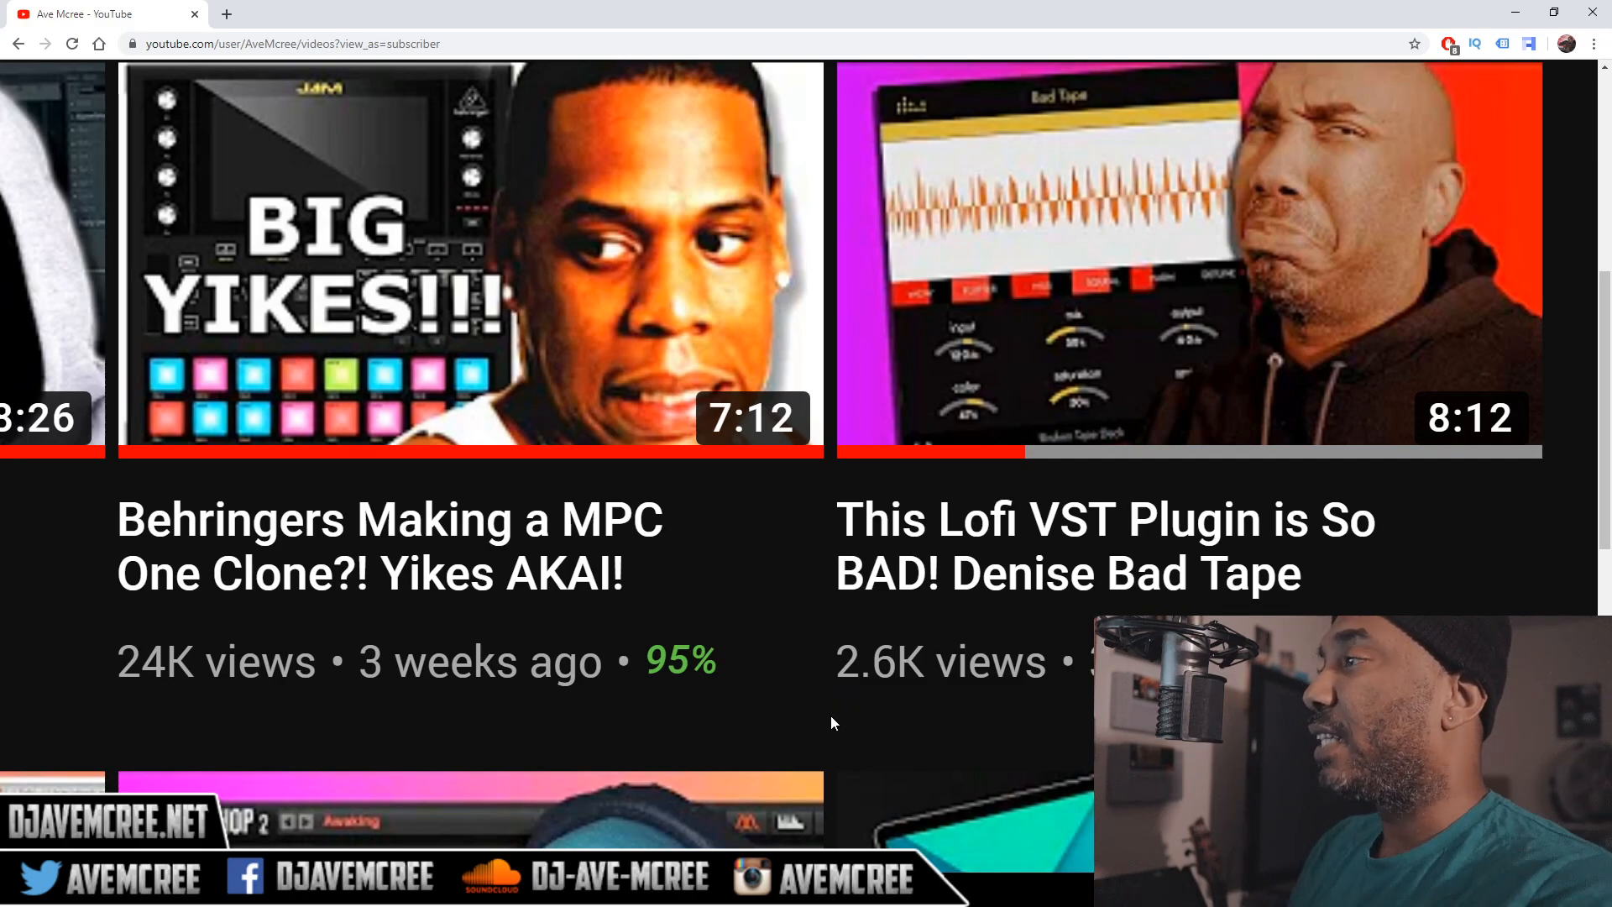
# Step: Examine the thumbnails of the older uploads, from the Padshop 2 video down to the MPC2000XL and Waves Audio ones
pyautogui.hotkey('ctrl', '-')
pyautogui.hotkey('ctrl', '-')
pyautogui.hotkey('ctrl', '-')
pyautogui.hotkey('ctrl', '-')
pyautogui.scroll(-5, 831, 720)
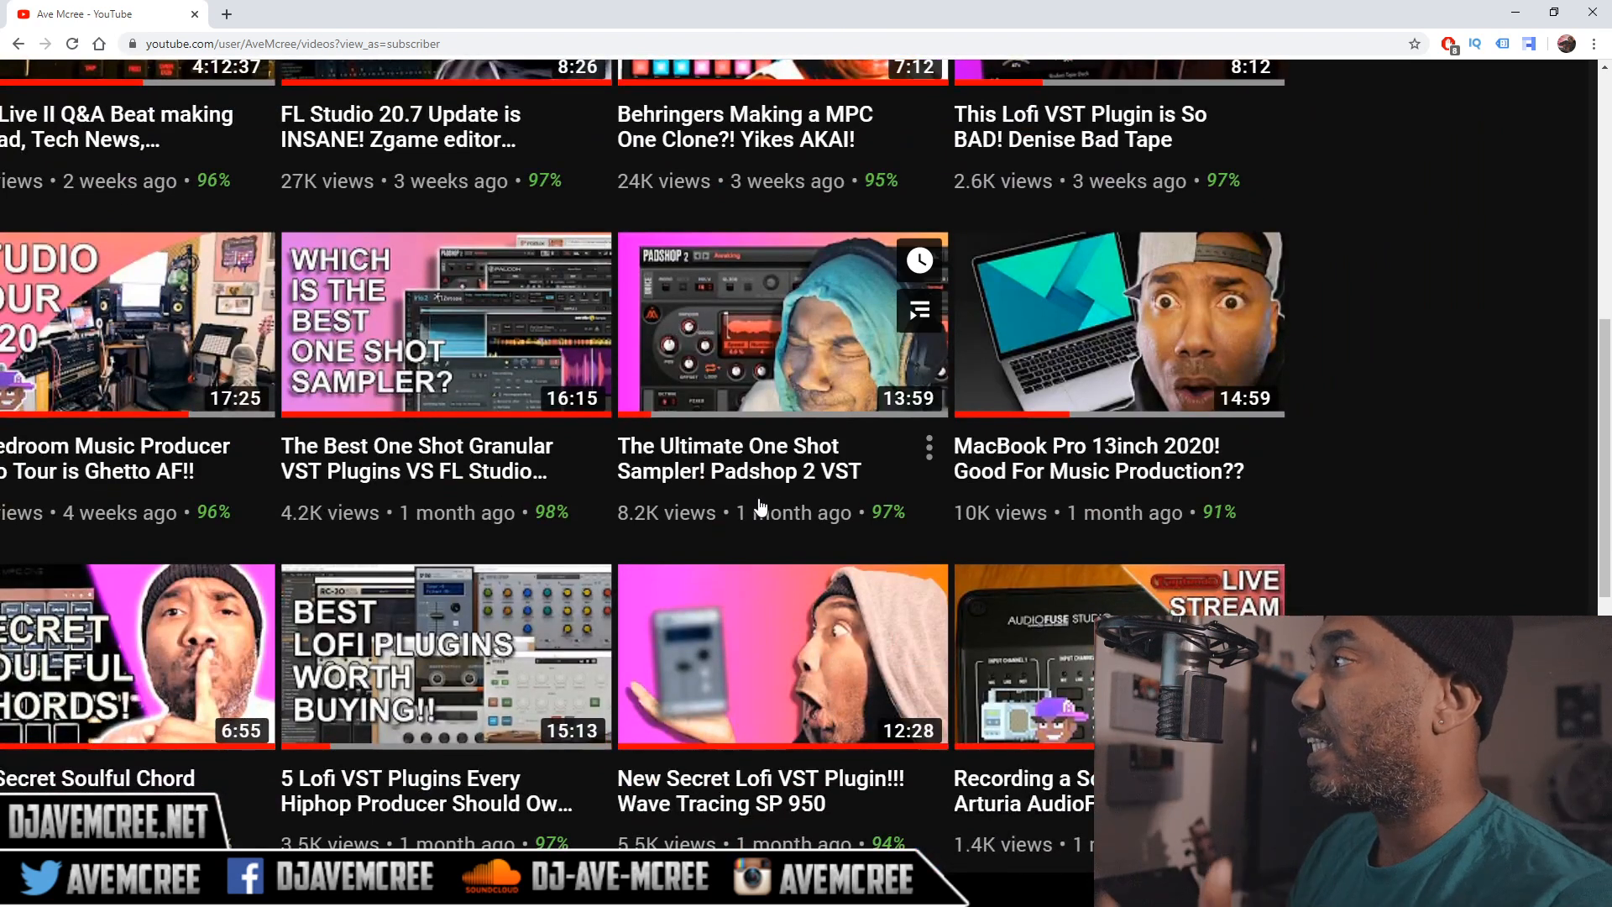
pyautogui.scroll(-4, 760, 506)
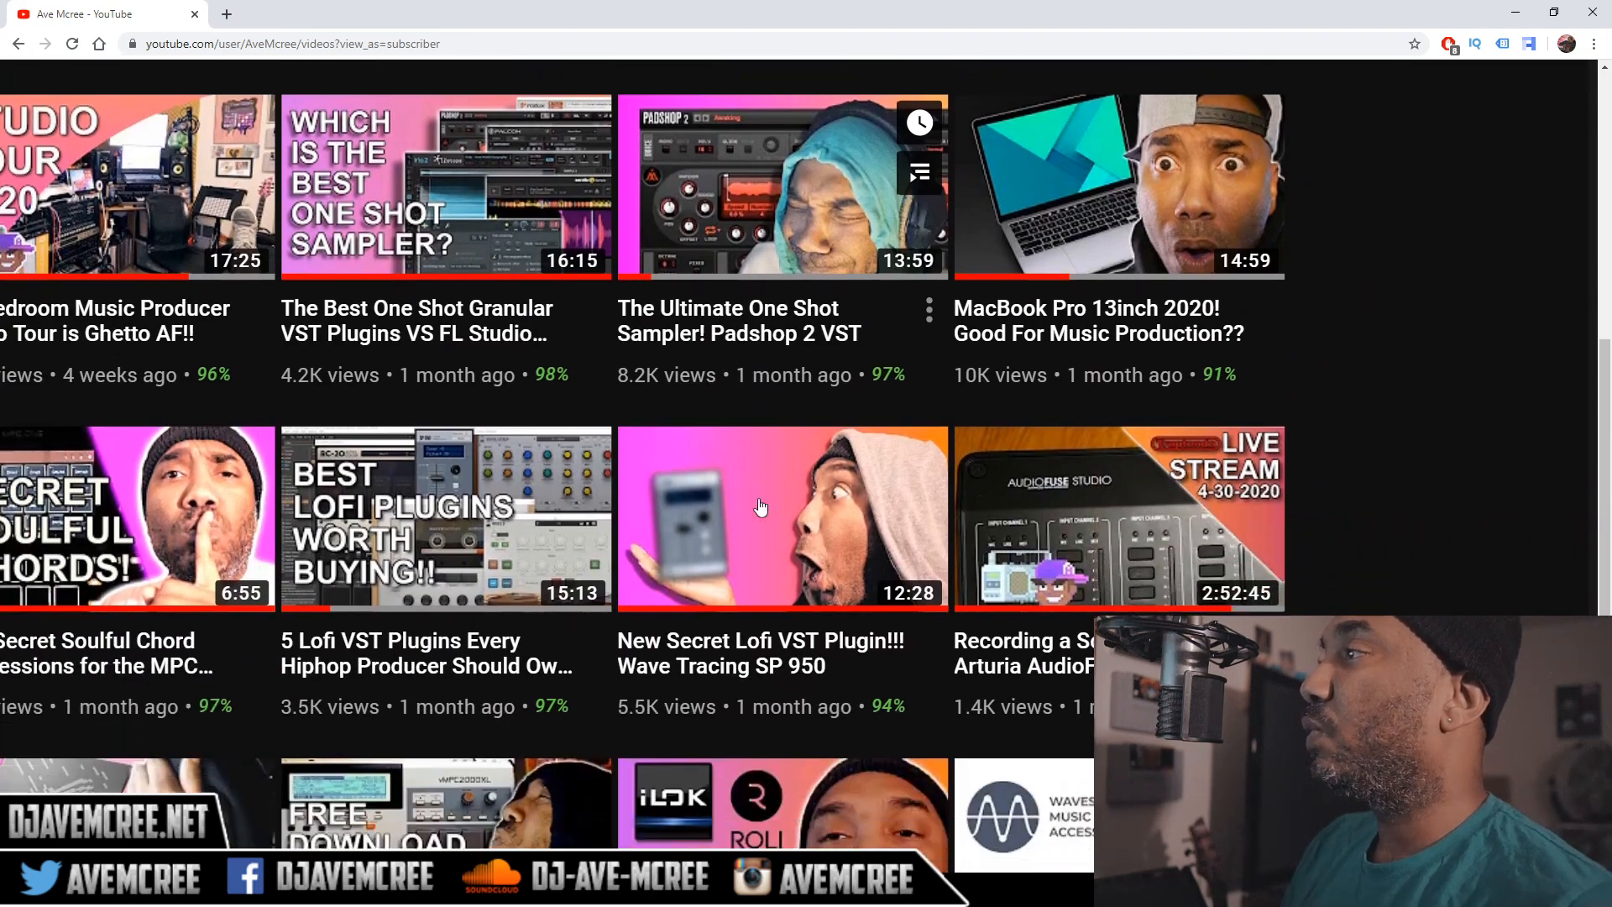
pyautogui.hscroll(-10, 760, 506)
pyautogui.hscroll(7, 758, 497)
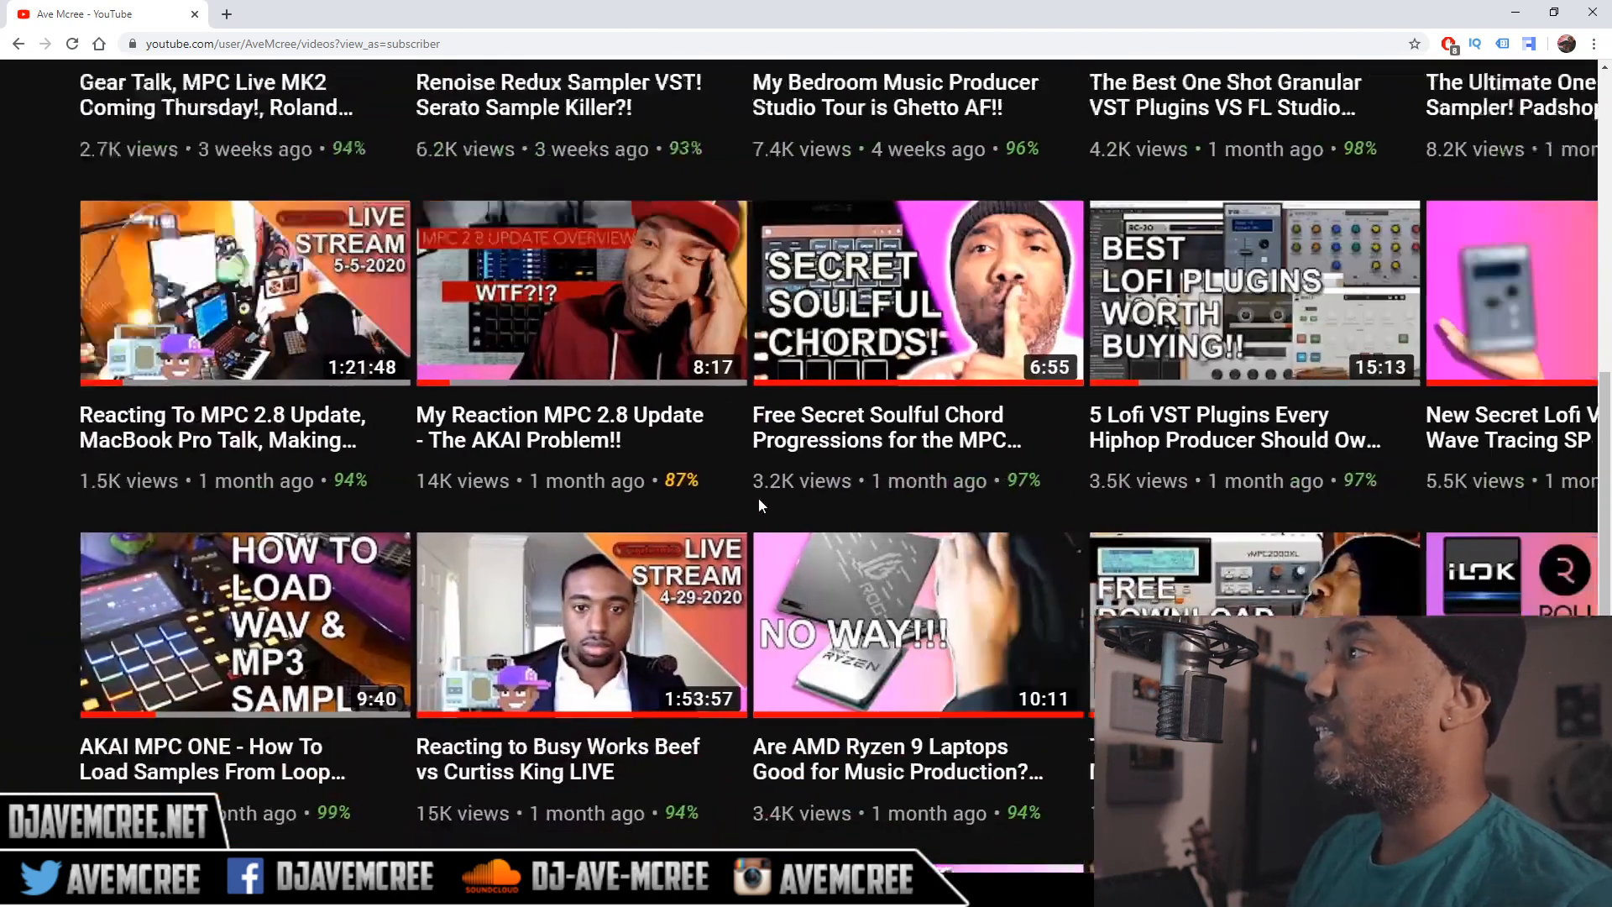
pyautogui.scroll(-1, 758, 497)
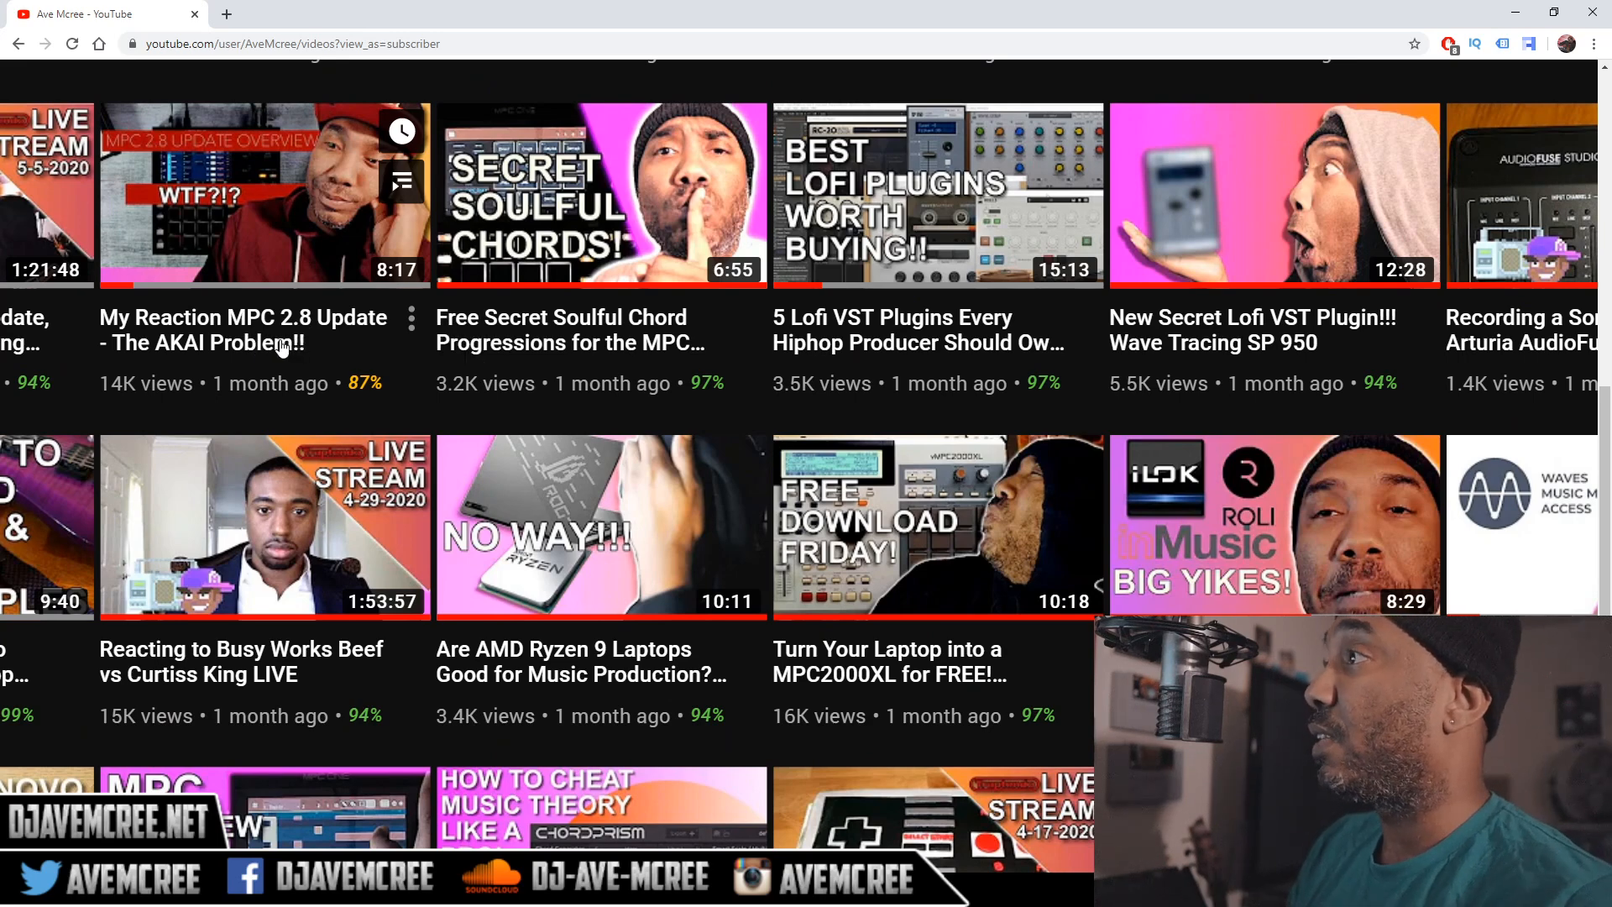
pyautogui.scroll(-2, 268, 349)
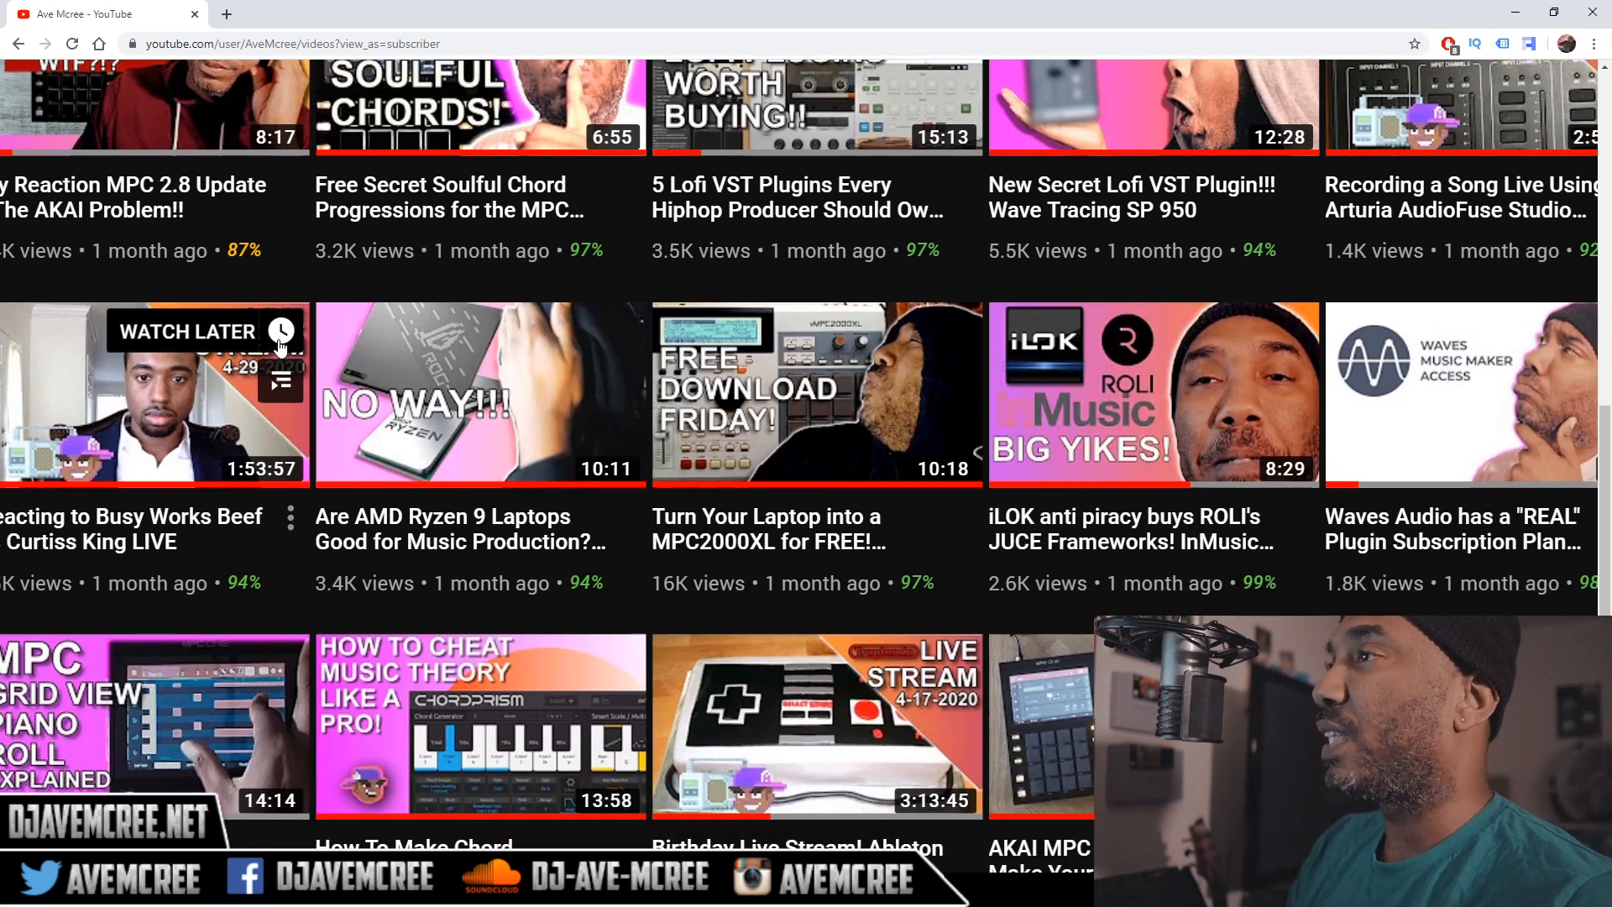
pyautogui.hscroll(2, 280, 345)
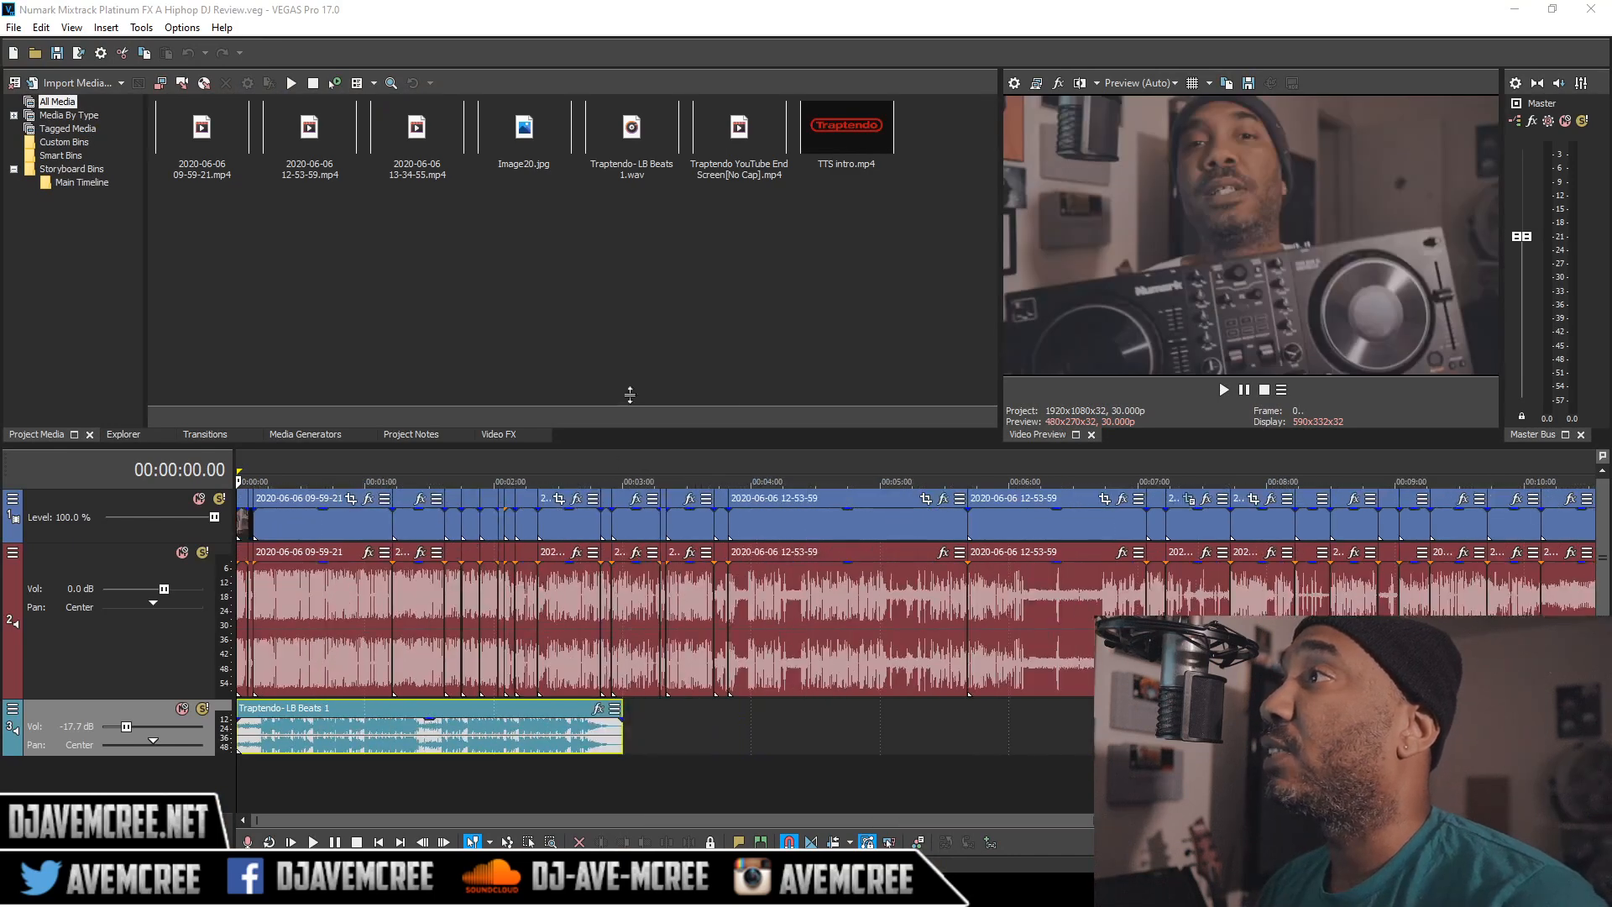
pyautogui.click(12, 52)
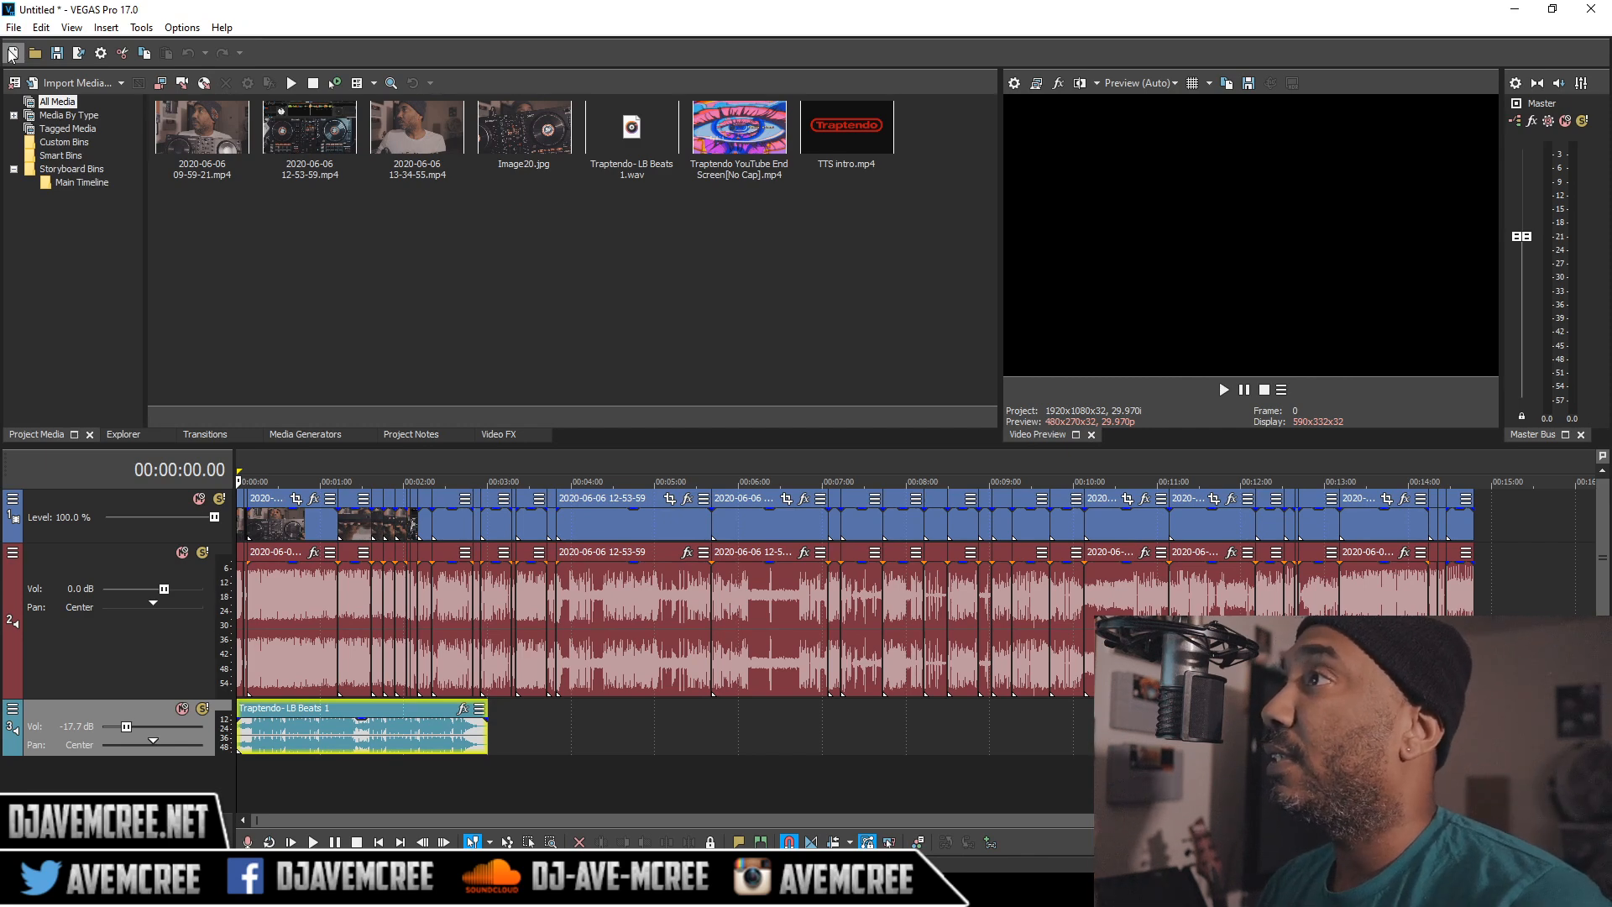
pyautogui.click(51, 84)
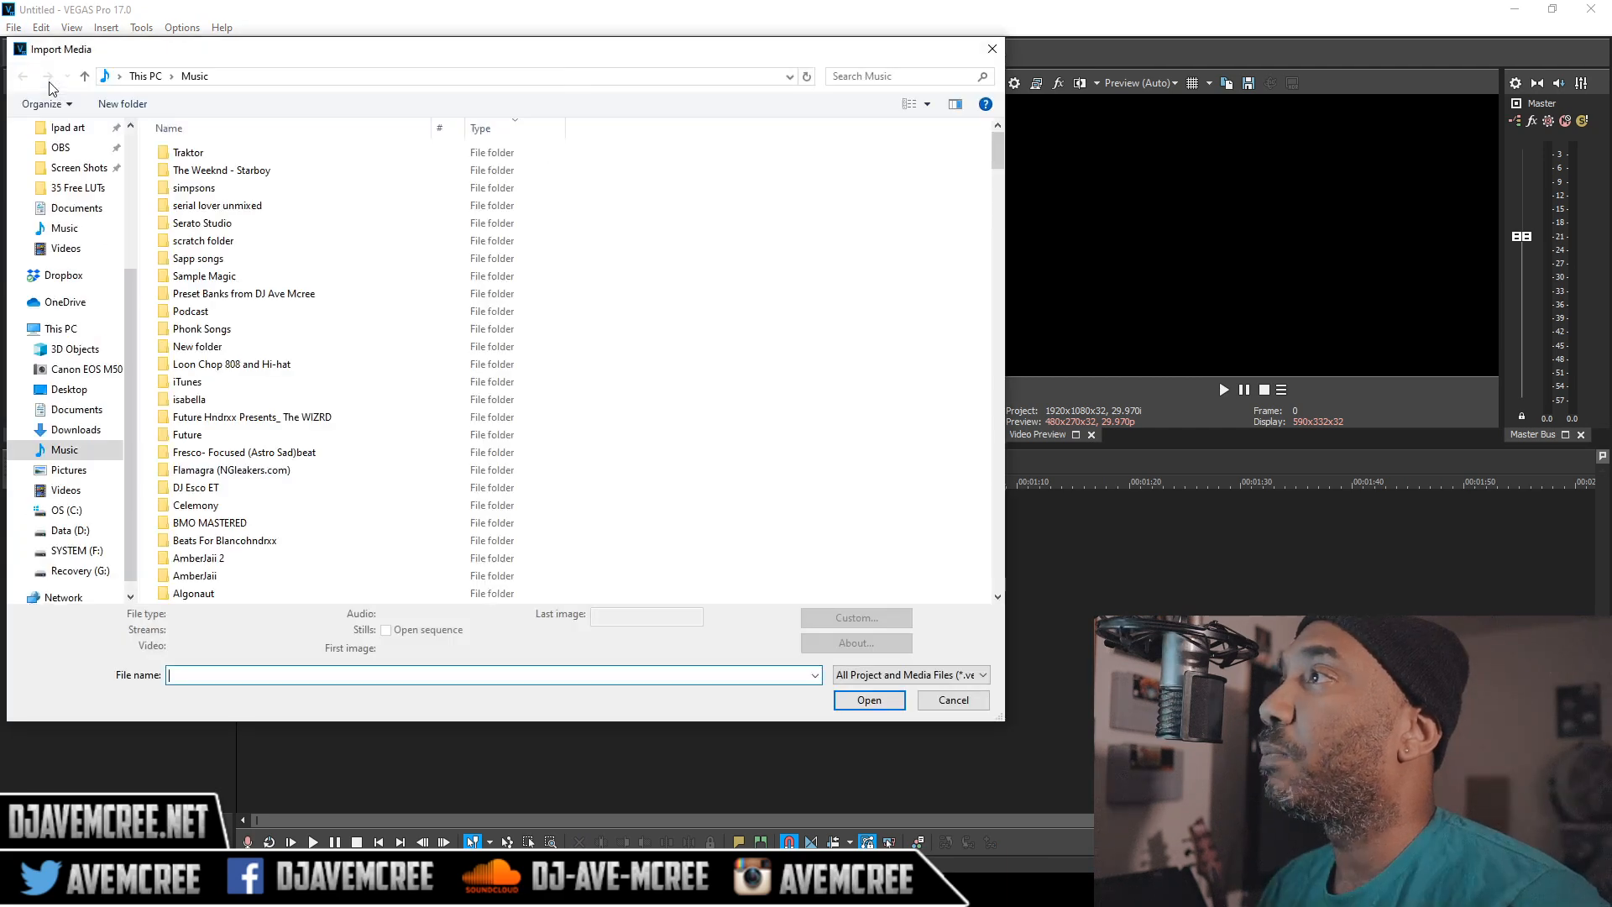
pyautogui.click(77, 151)
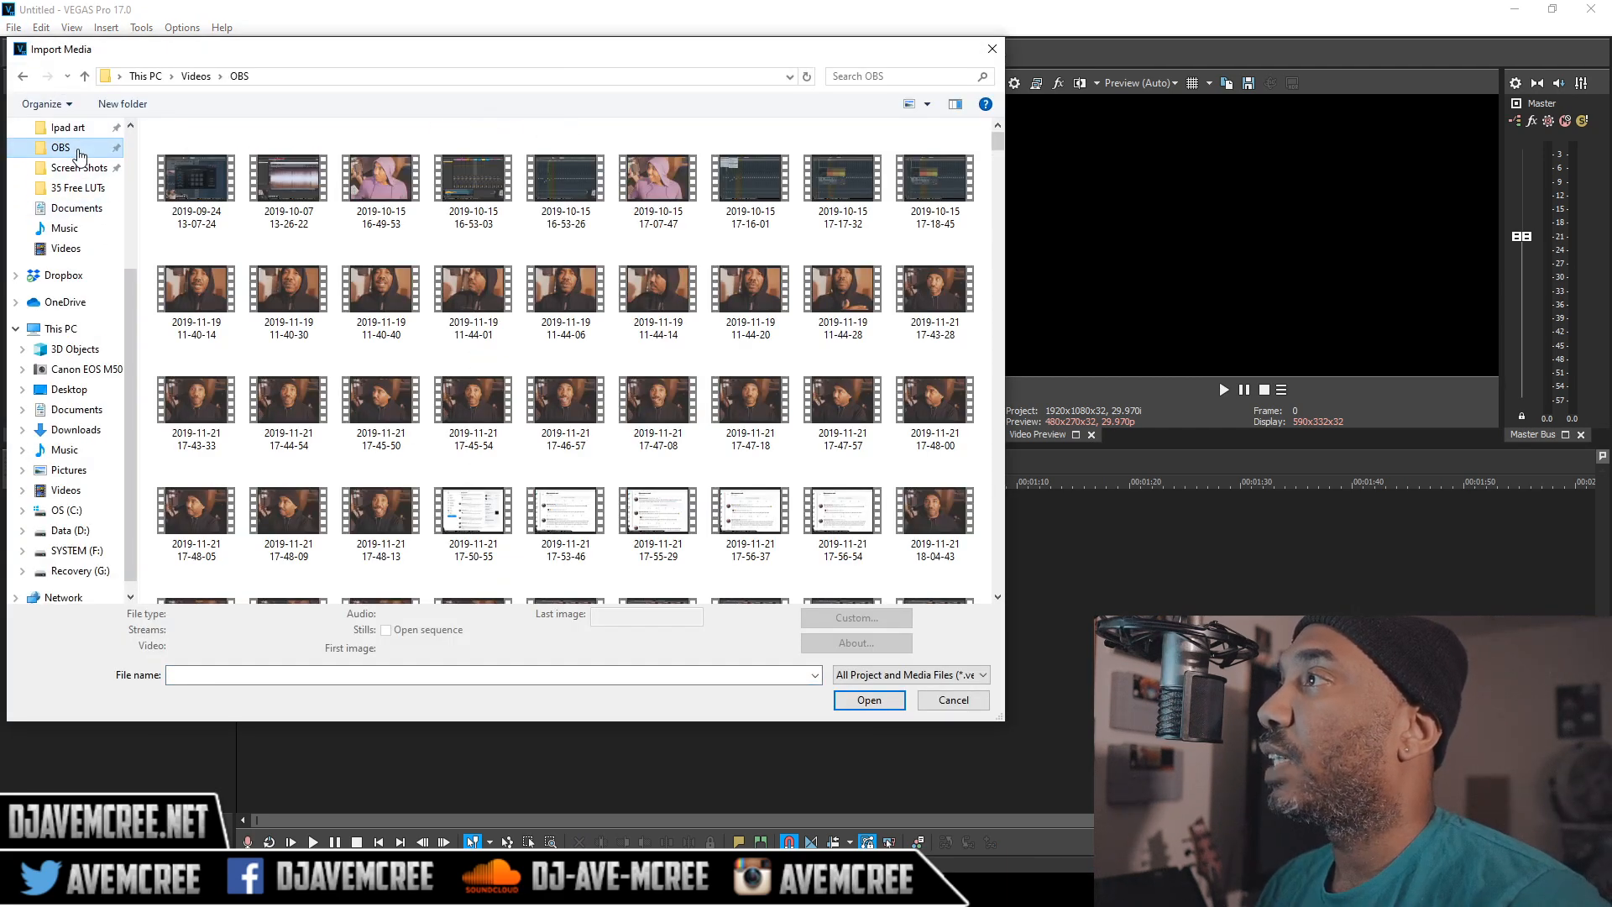
pyautogui.moveTo(998, 141); pyautogui.dragTo(952, 609)
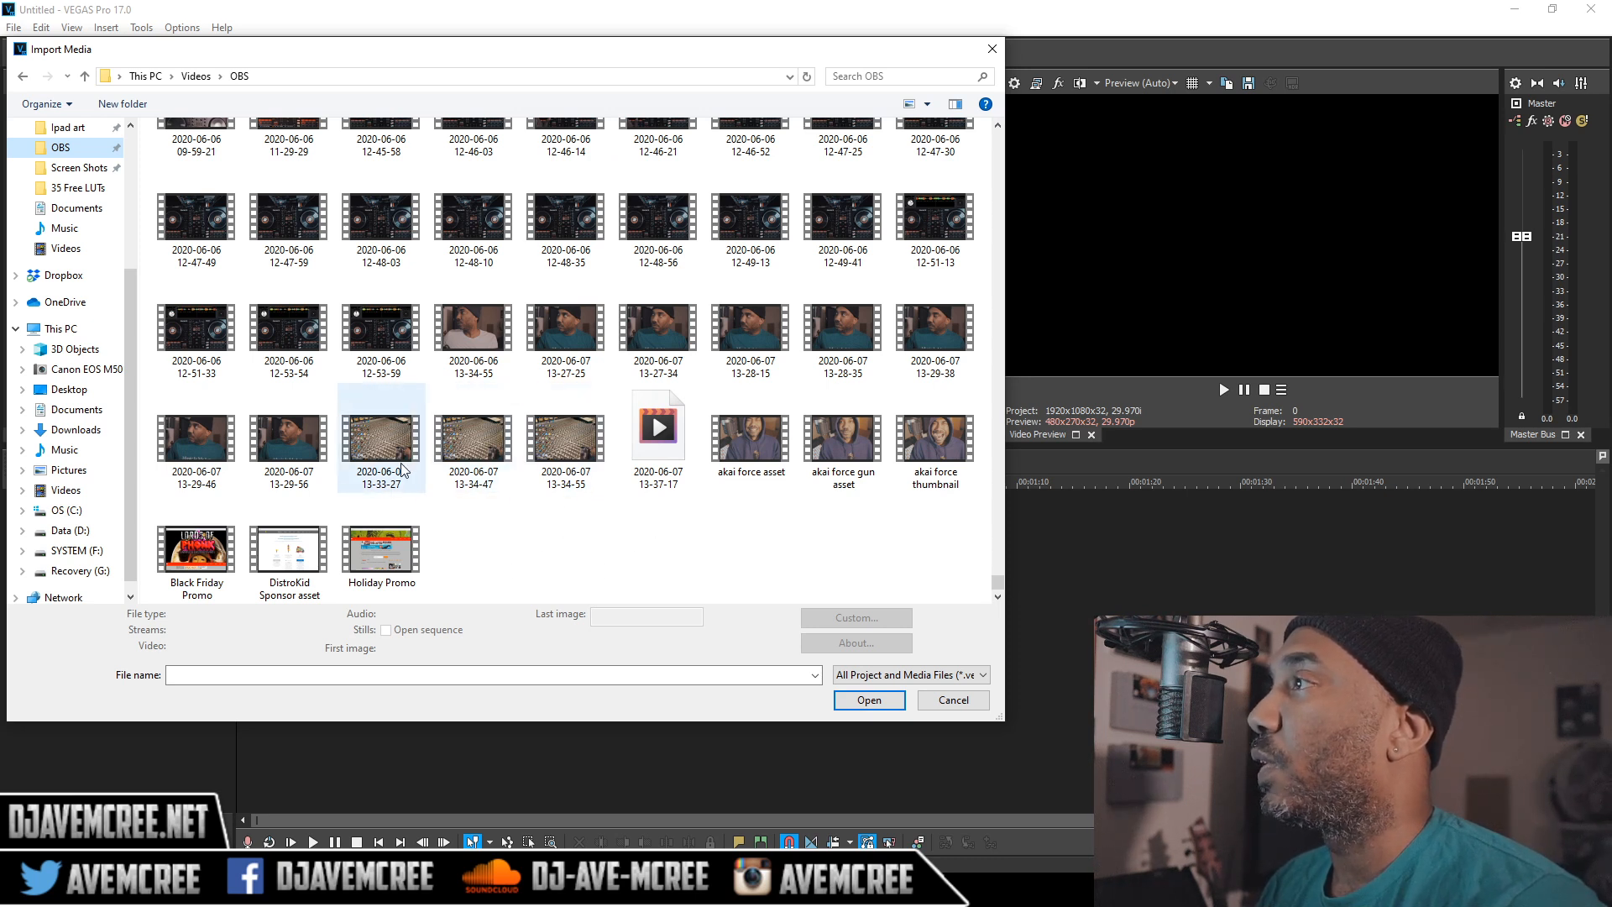
pyautogui.doubleClick(274, 458)
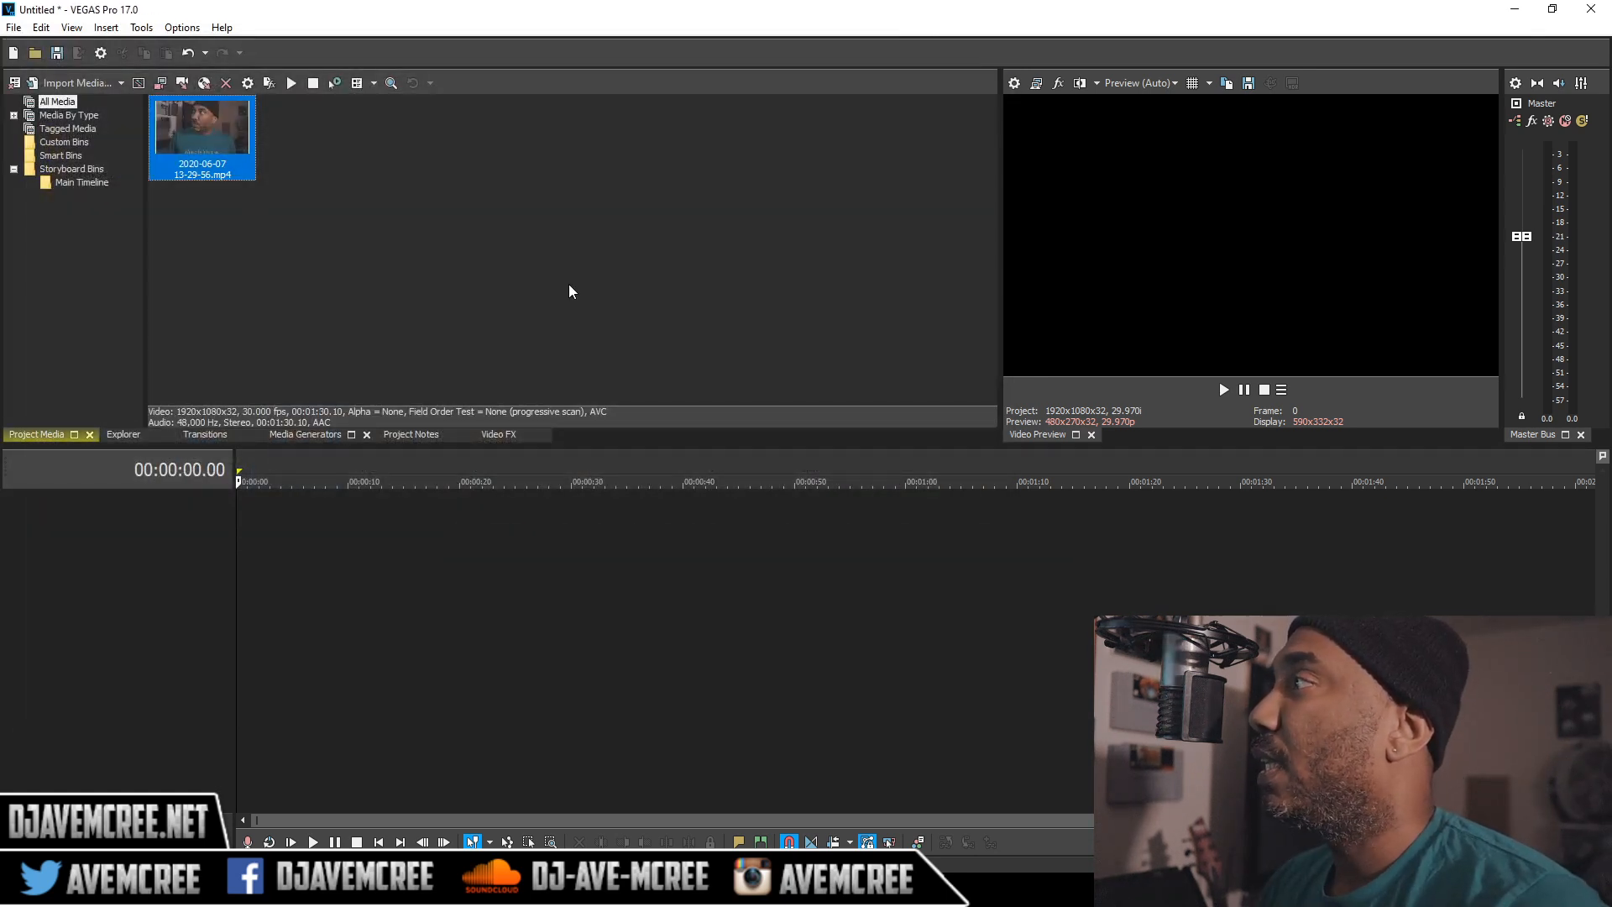
# Step: Place the imported clip at the start of the timeline without matching the project video settings to it
pyautogui.moveTo(210, 178); pyautogui.dragTo(241, 538)
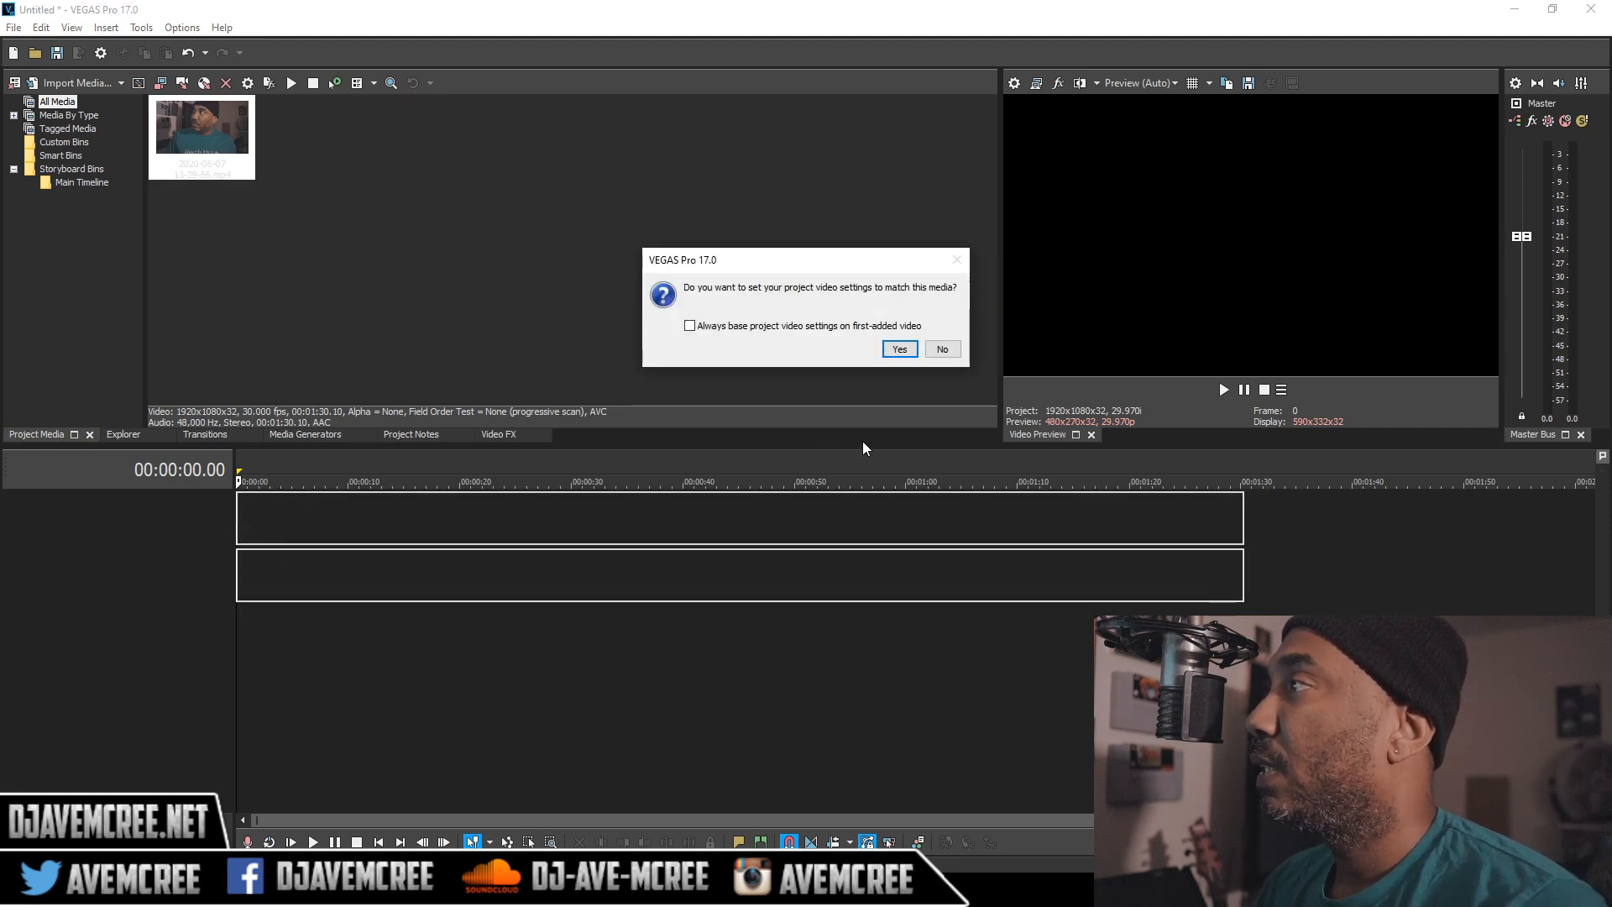
pyautogui.click(943, 349)
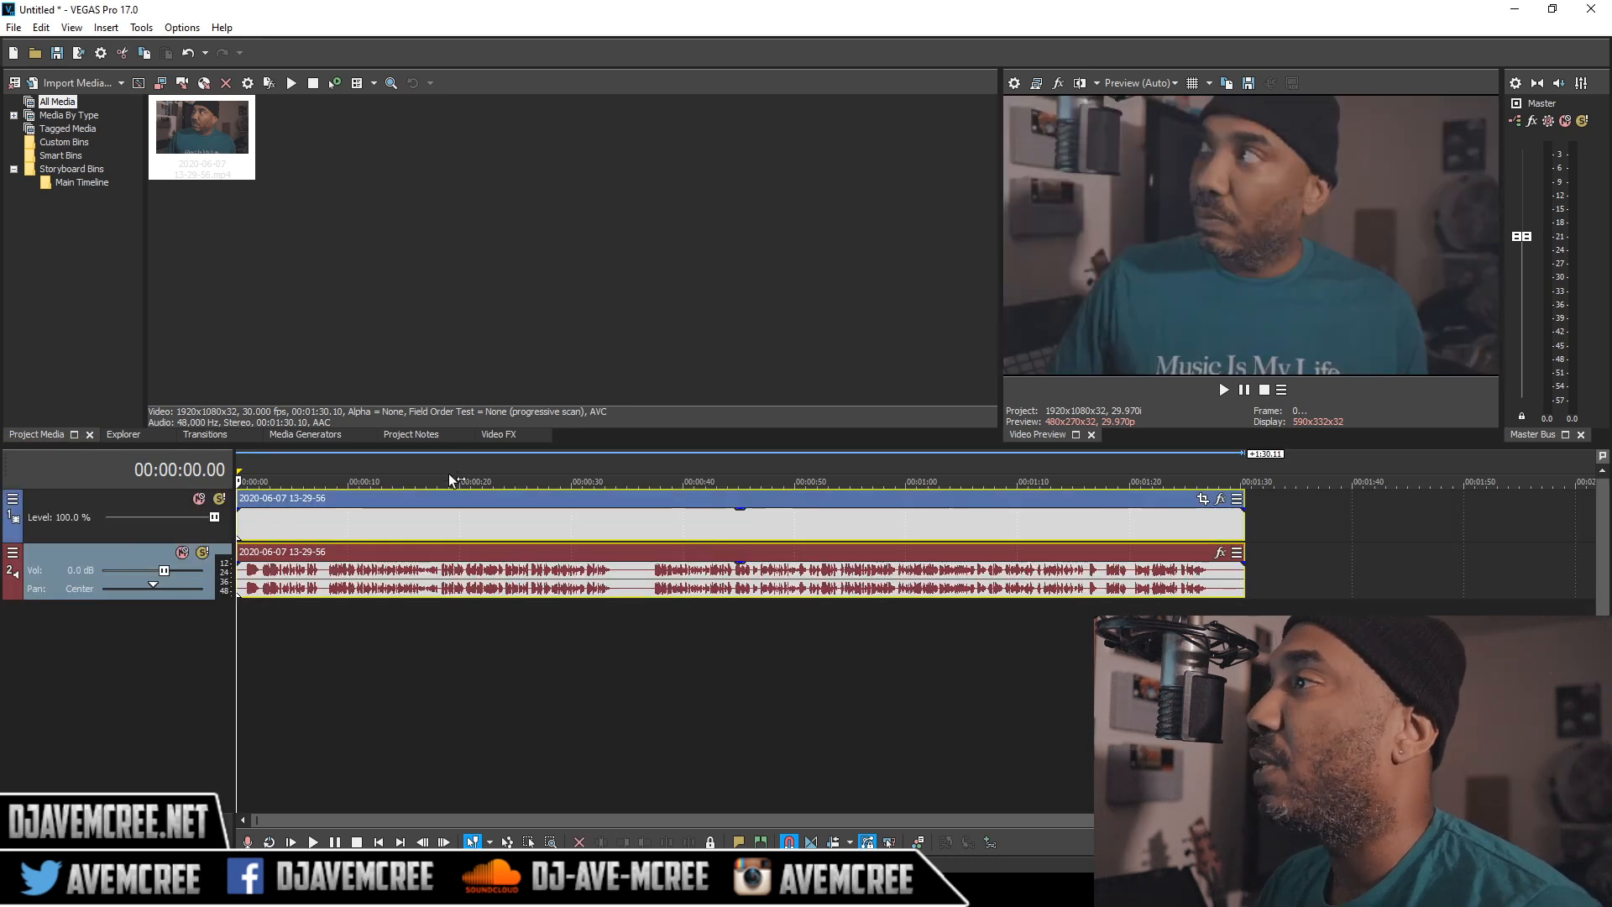
# Step: Play to the open-mouthed expression at 00:00:01.16 and save that frame as JPG snapshot Image22 in the Screen Shots folder
pyautogui.press('space')
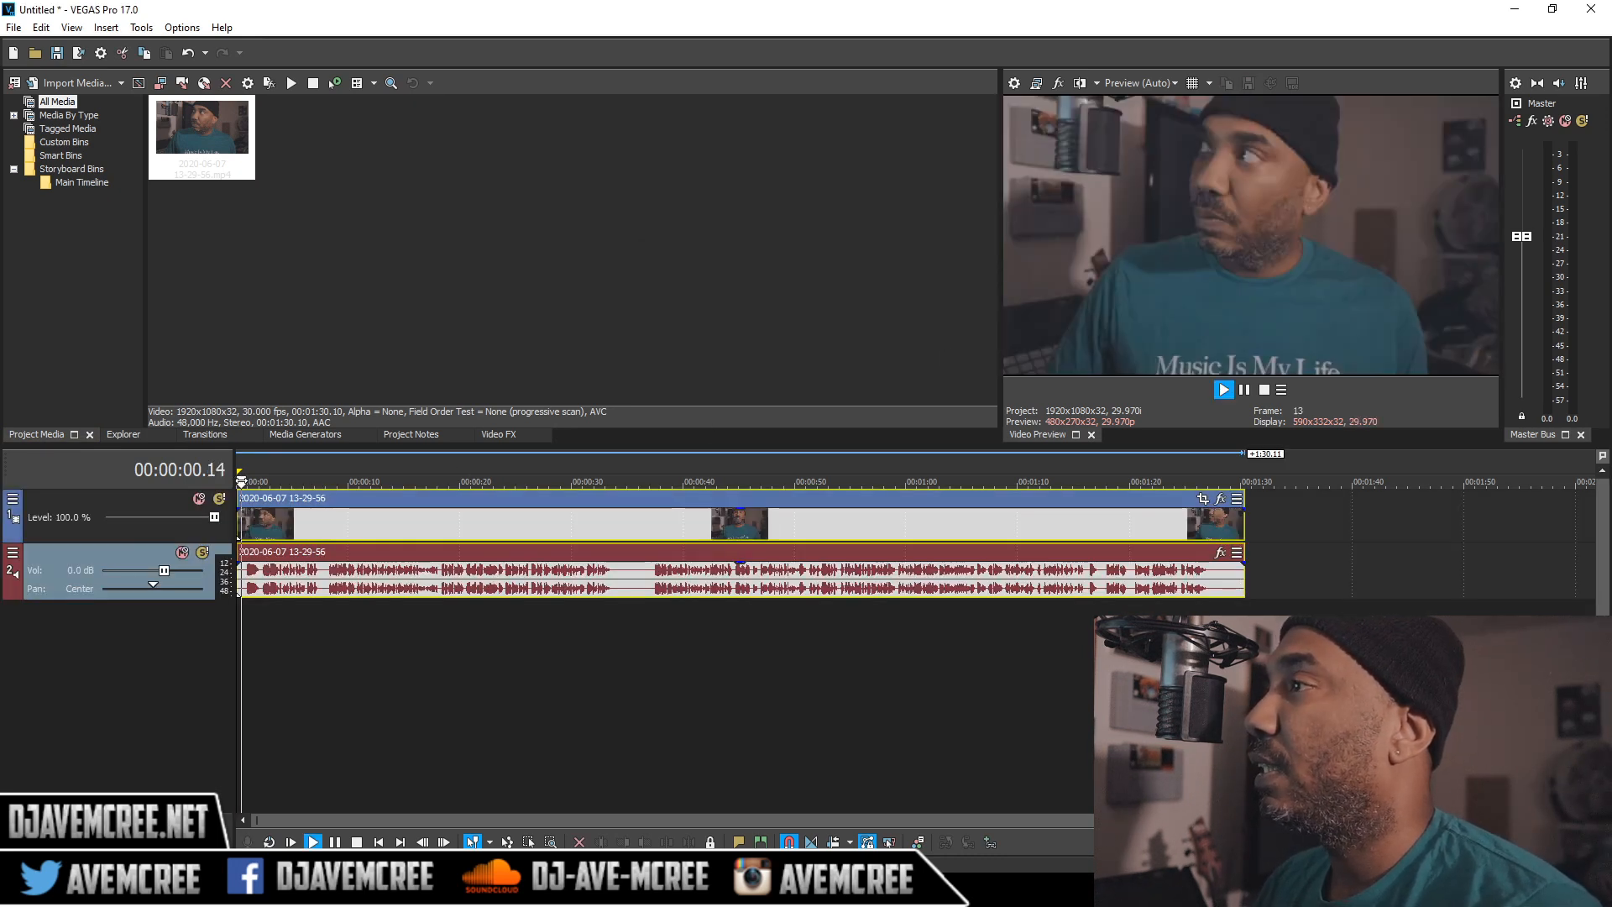
pyautogui.press('space')
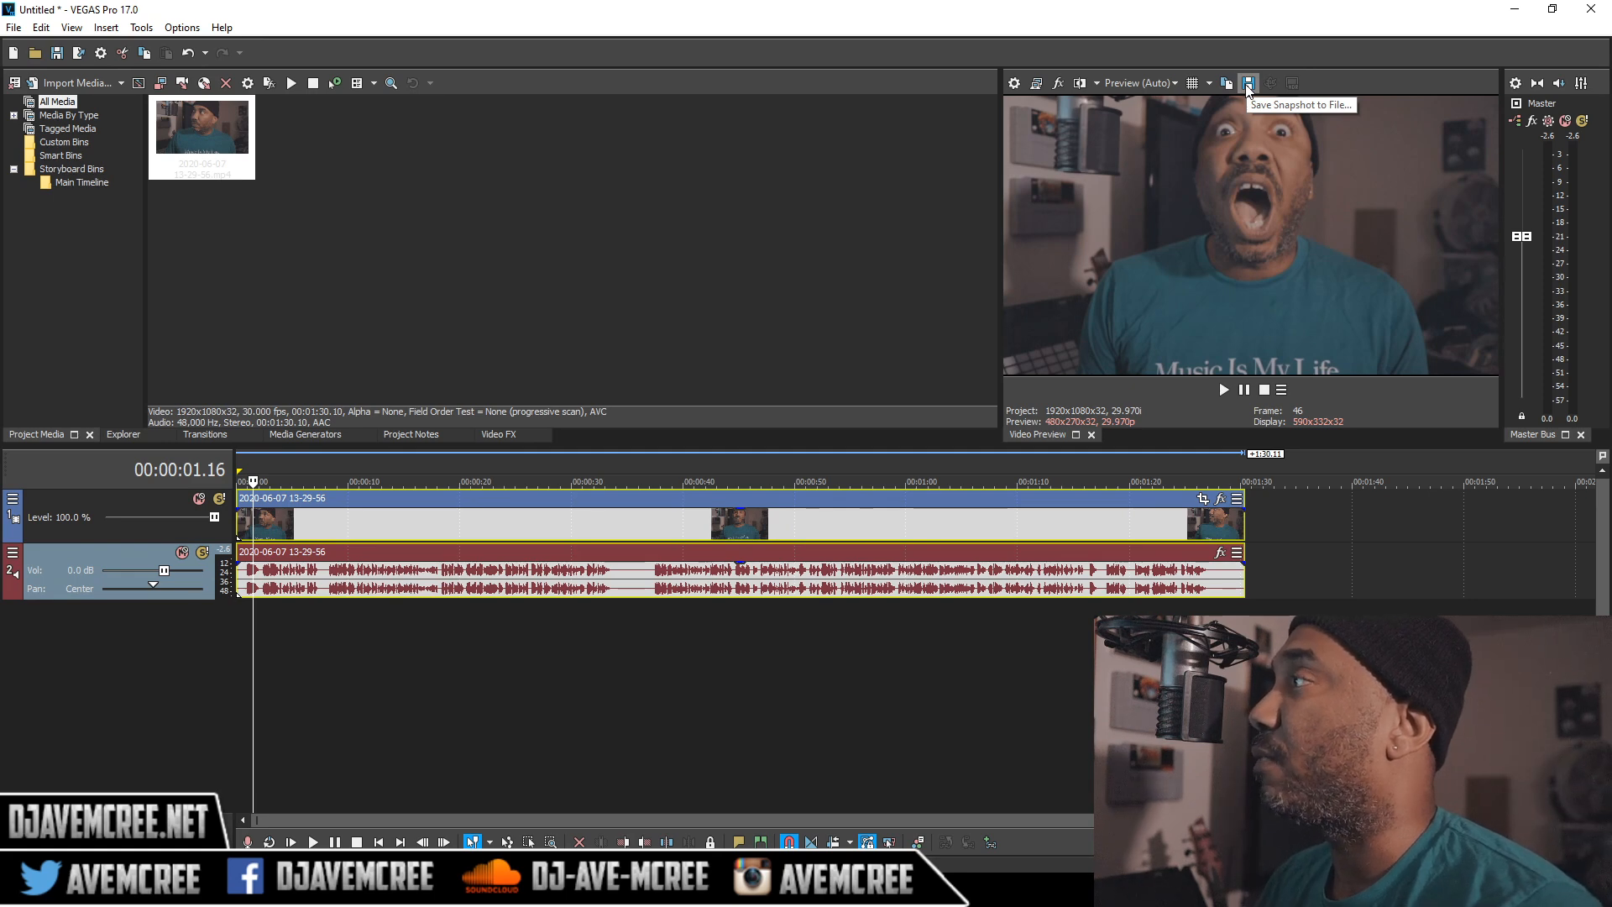
pyautogui.click(1248, 84)
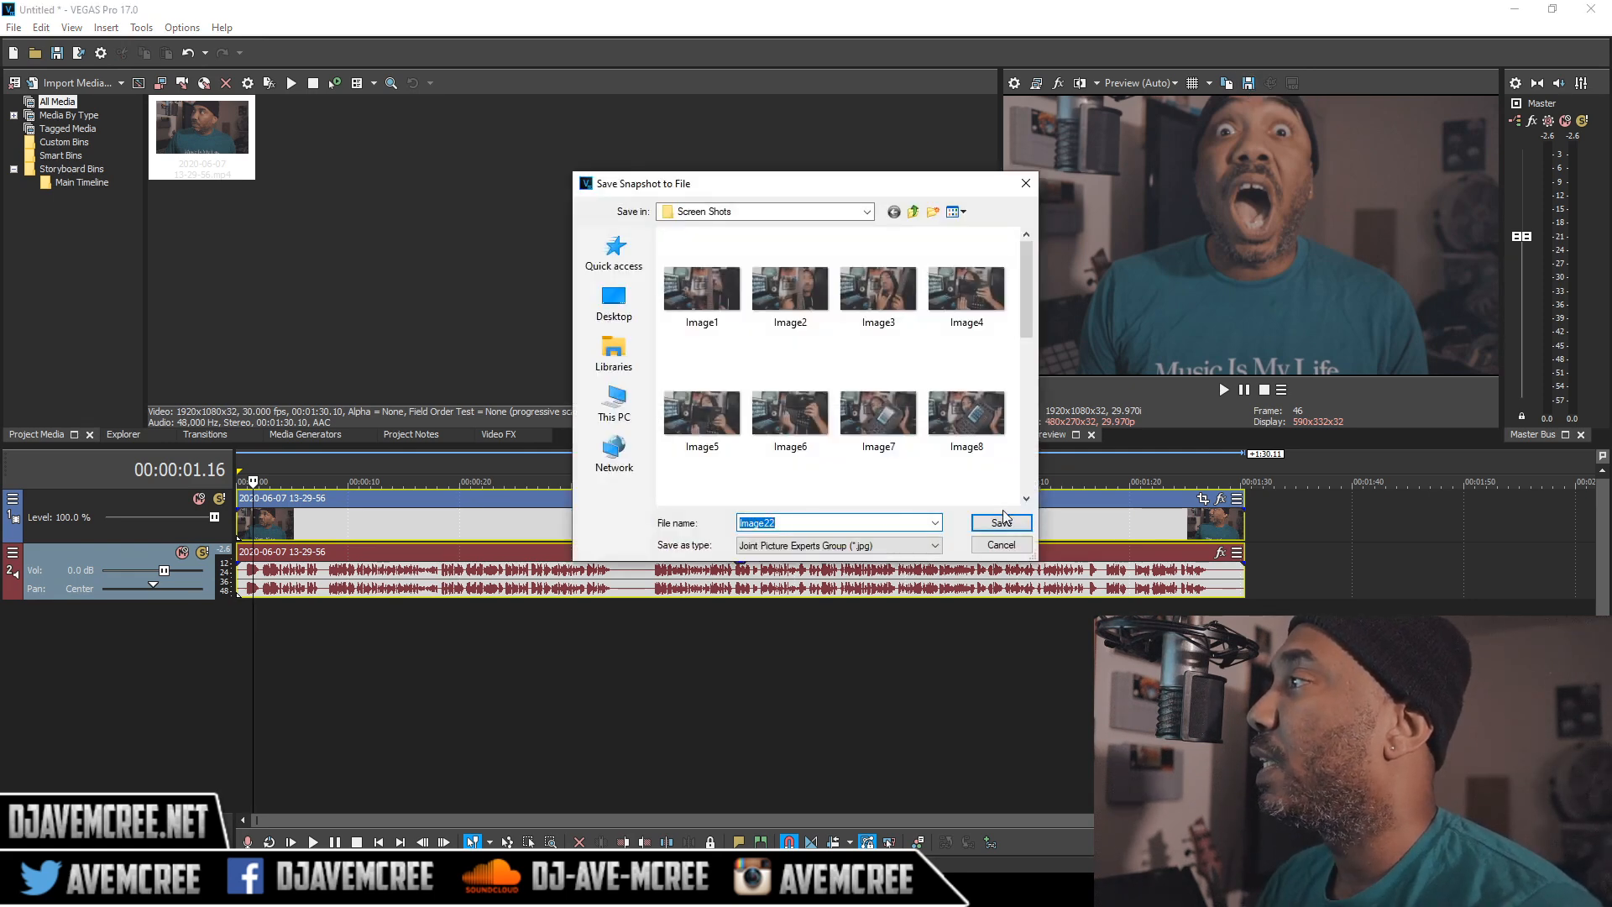
pyautogui.click(1002, 521)
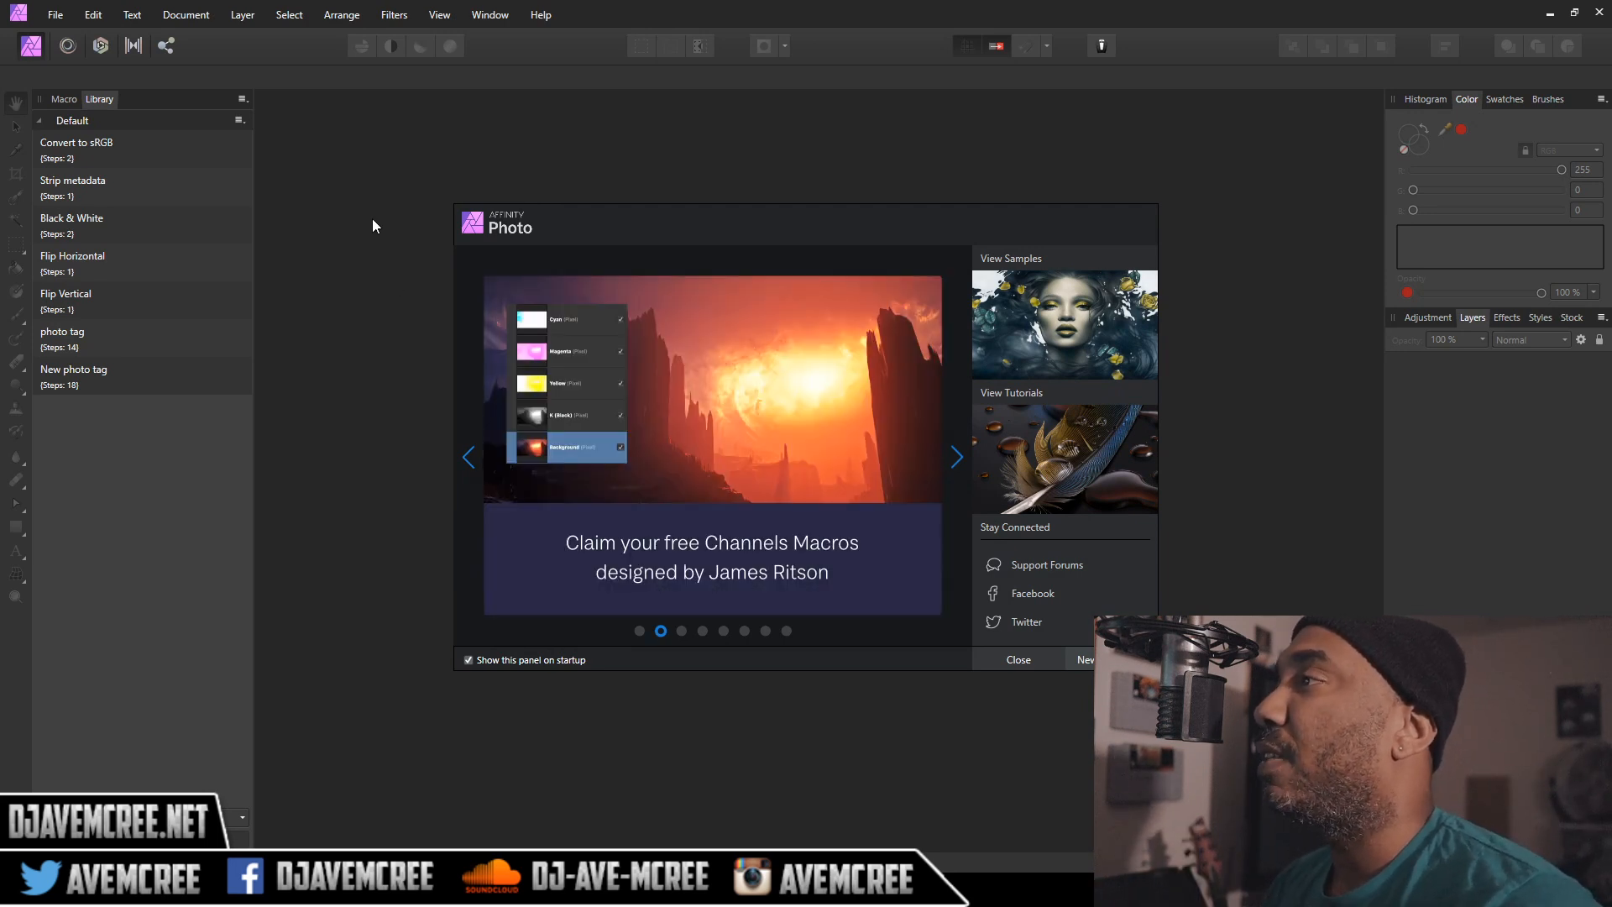
# Step: In Affinity Photo, open the snapshot Image22 from the Screen Shots folder
pyautogui.click(55, 14)
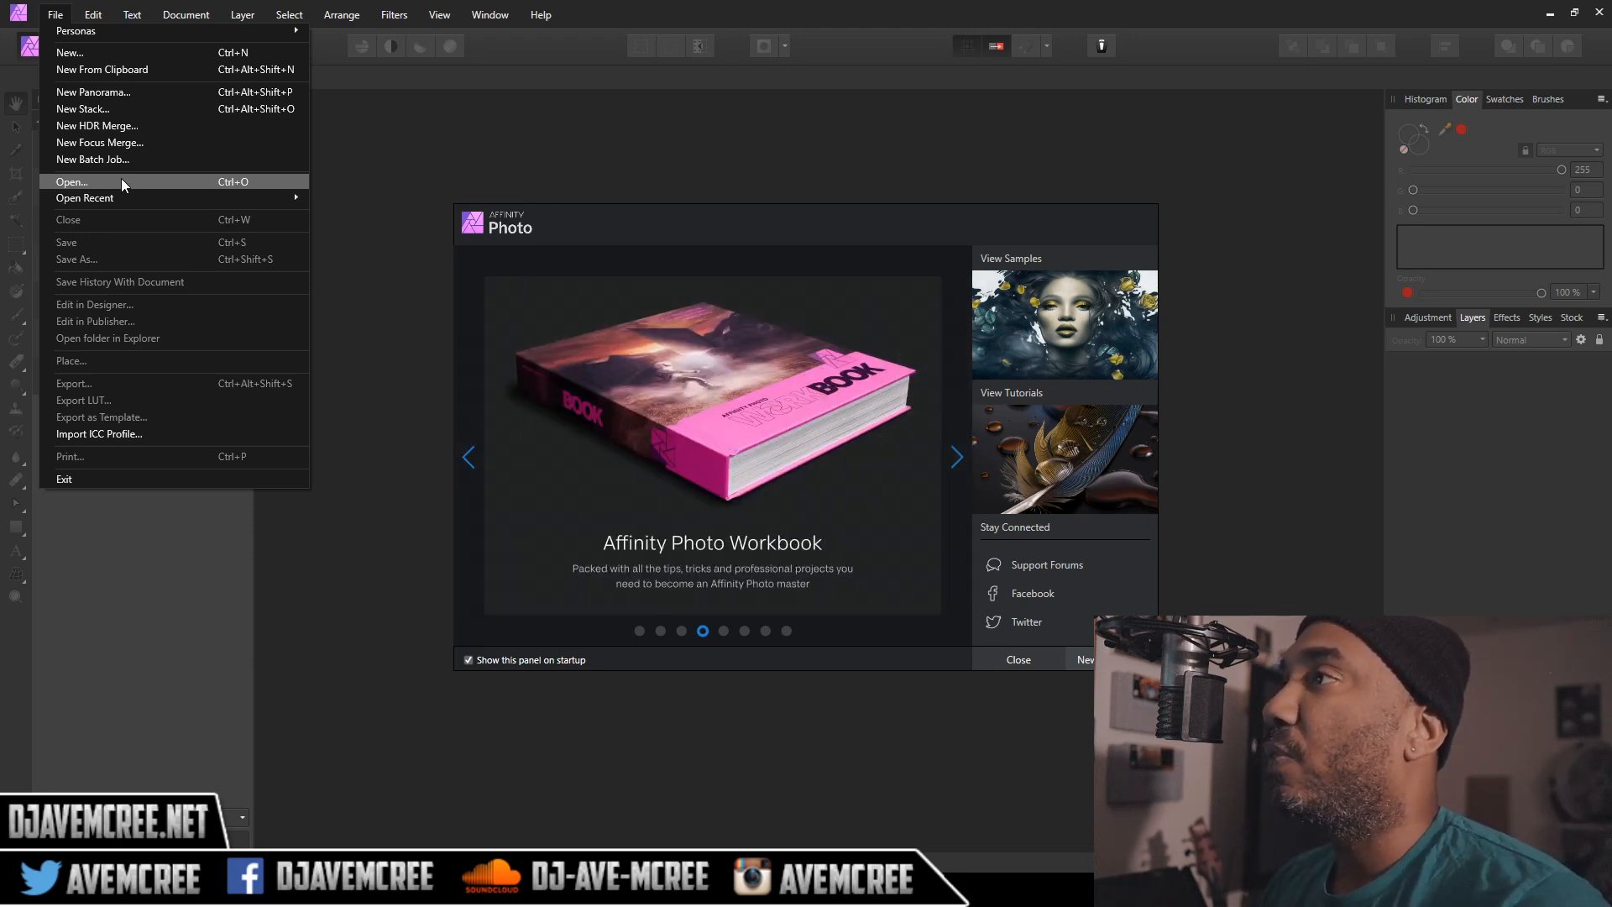
pyautogui.click(121, 182)
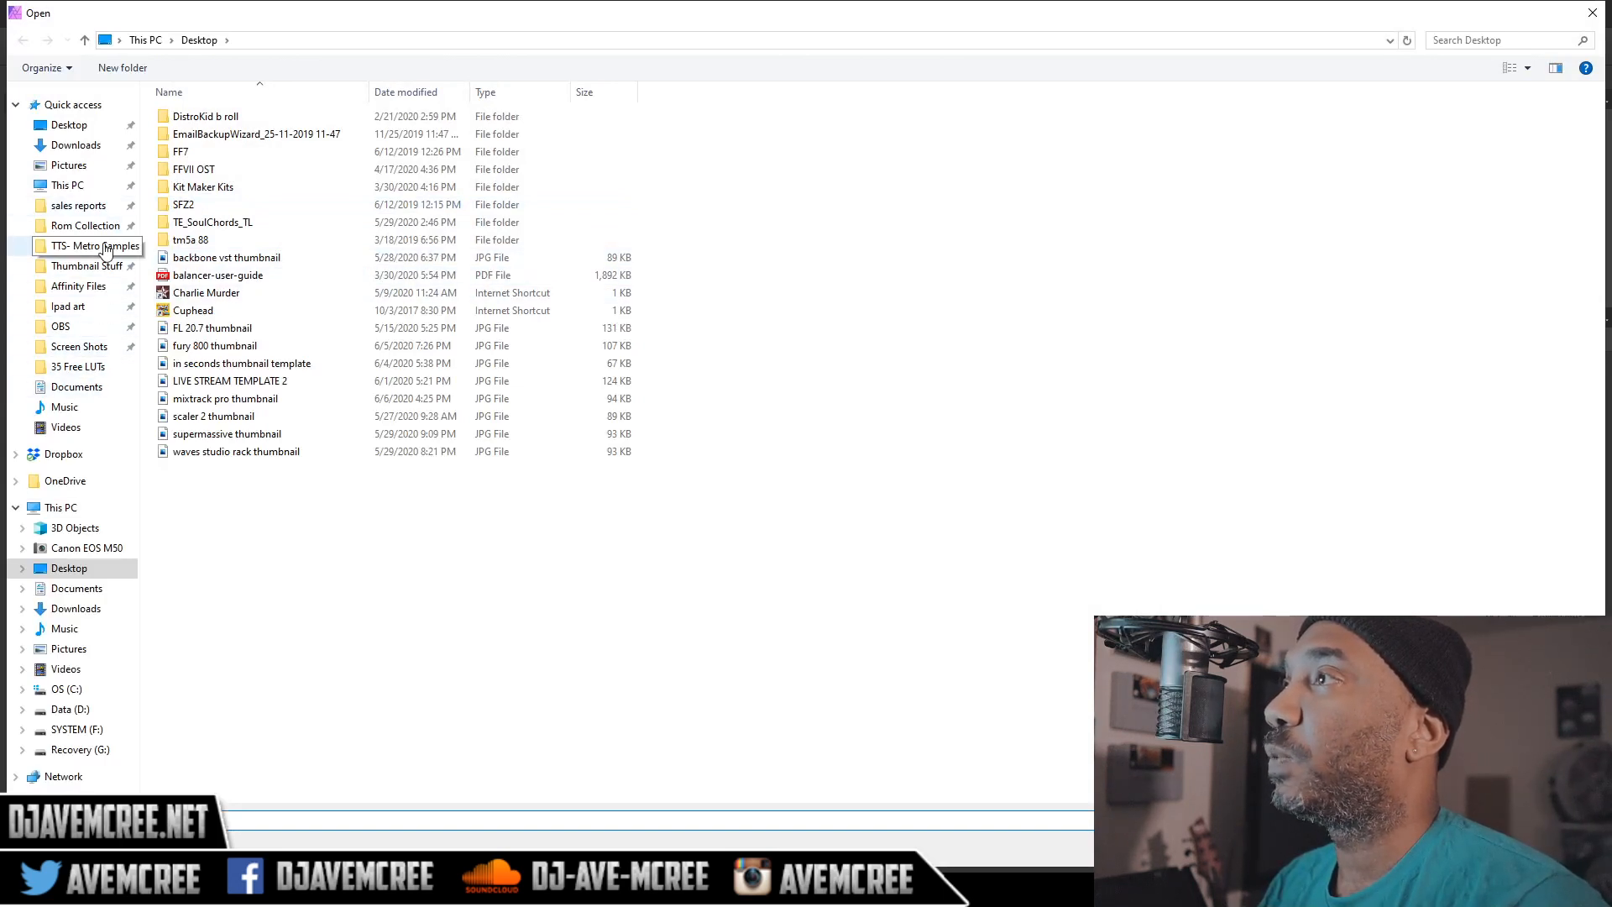
pyautogui.click(101, 353)
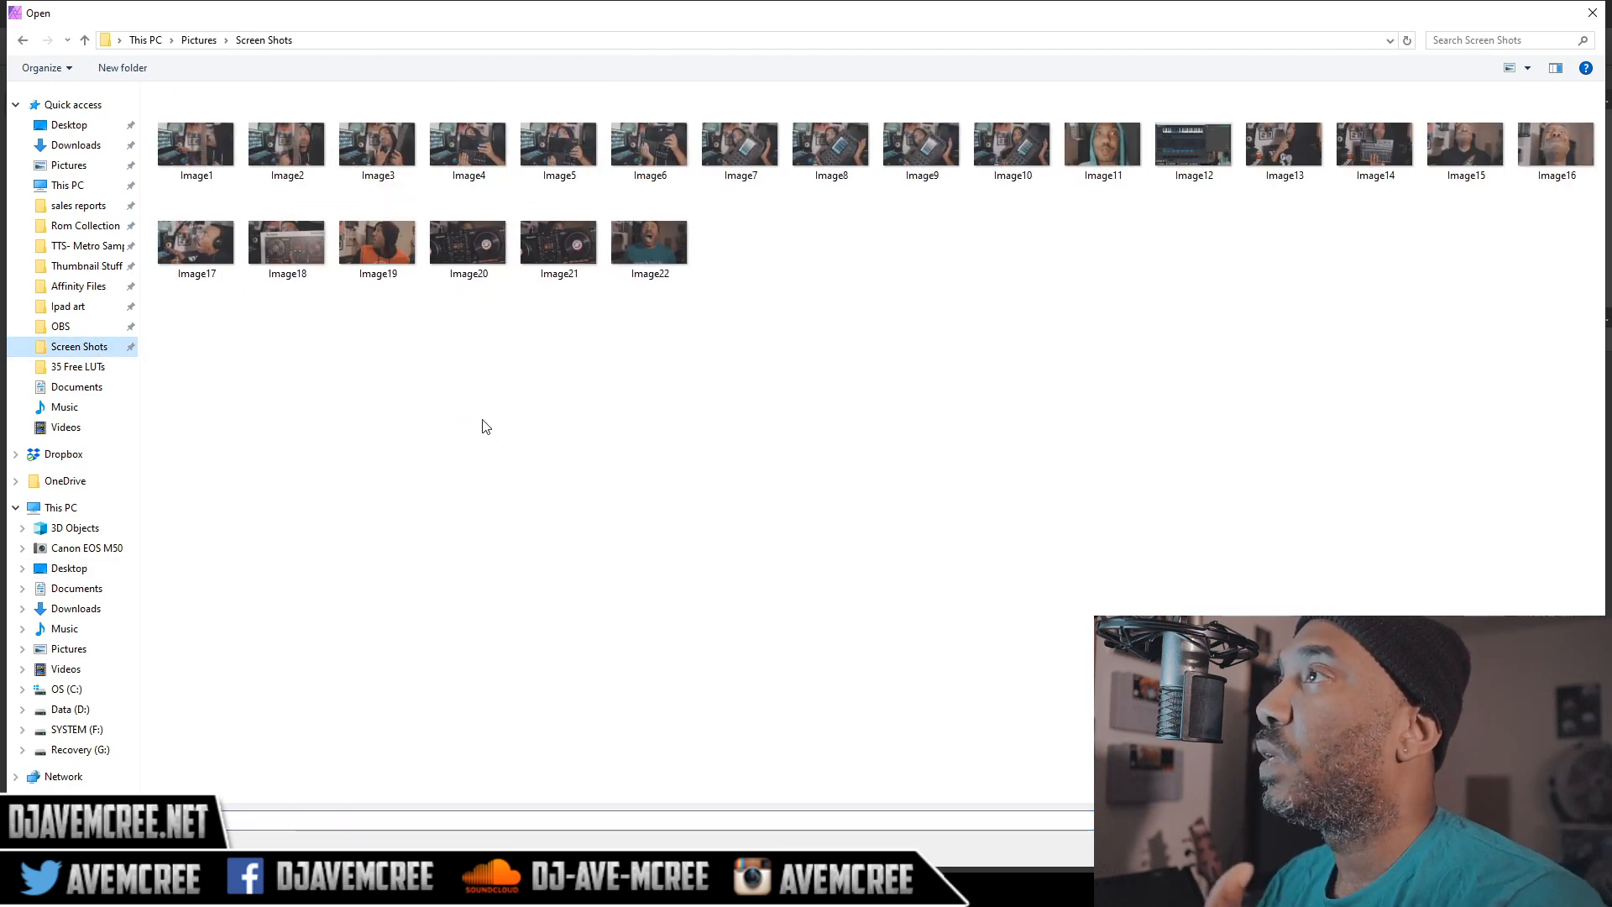
pyautogui.doubleClick(654, 255)
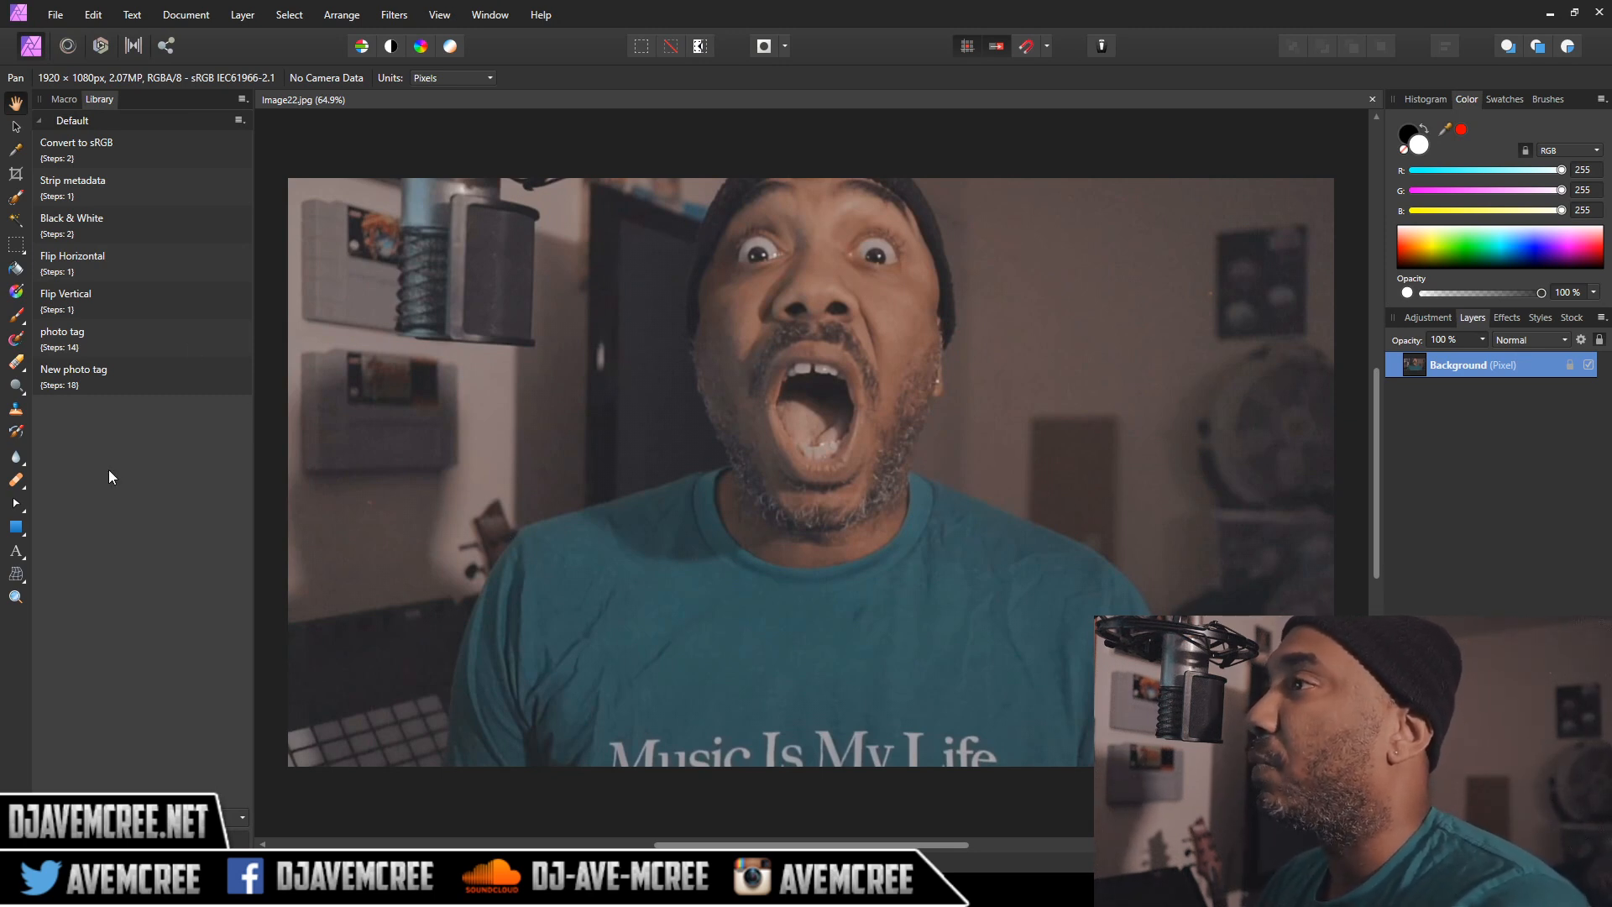
# Step: With the Erase Brush at 30 px, erase the background edge along the shoulder and sleeve on the image's left side
pyautogui.click(16, 365)
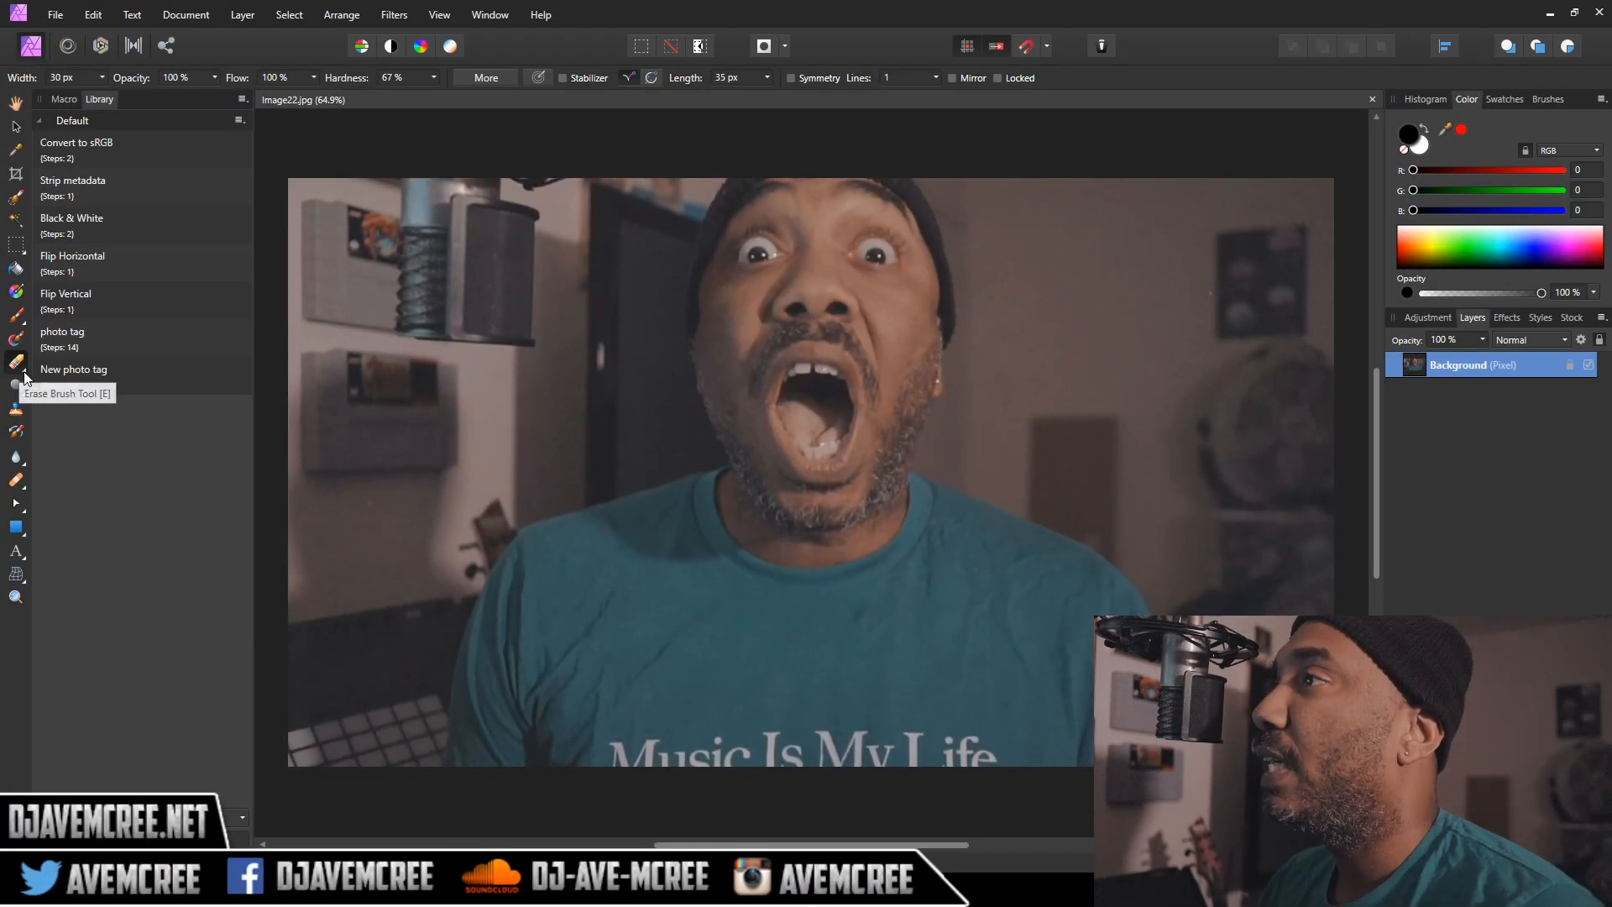
pyautogui.click(55, 244)
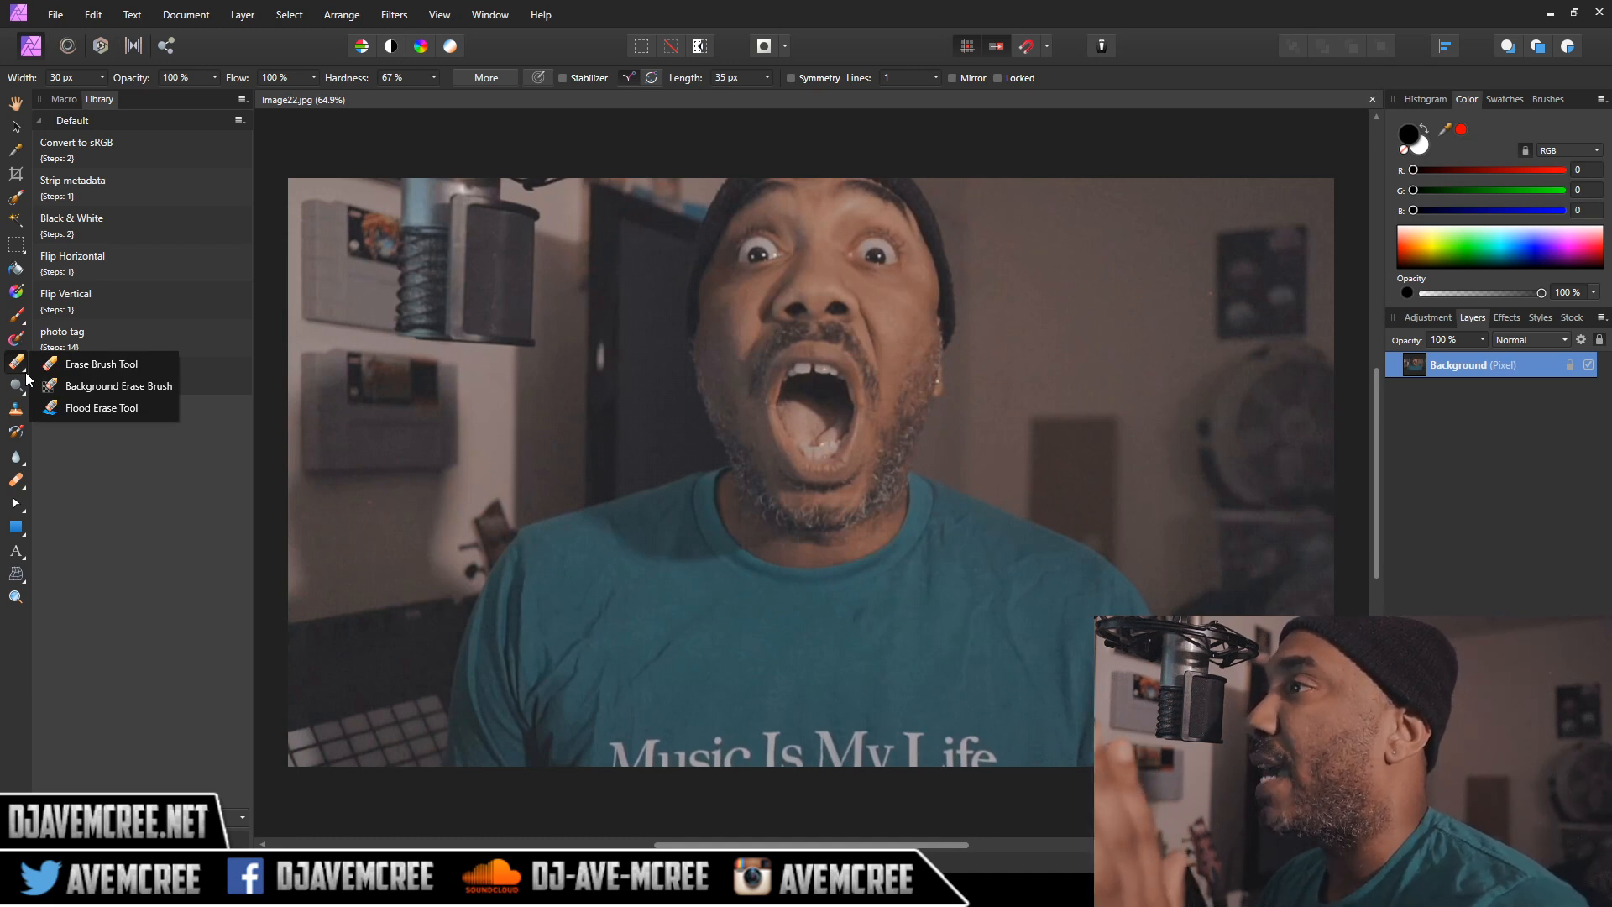
pyautogui.click(115, 364)
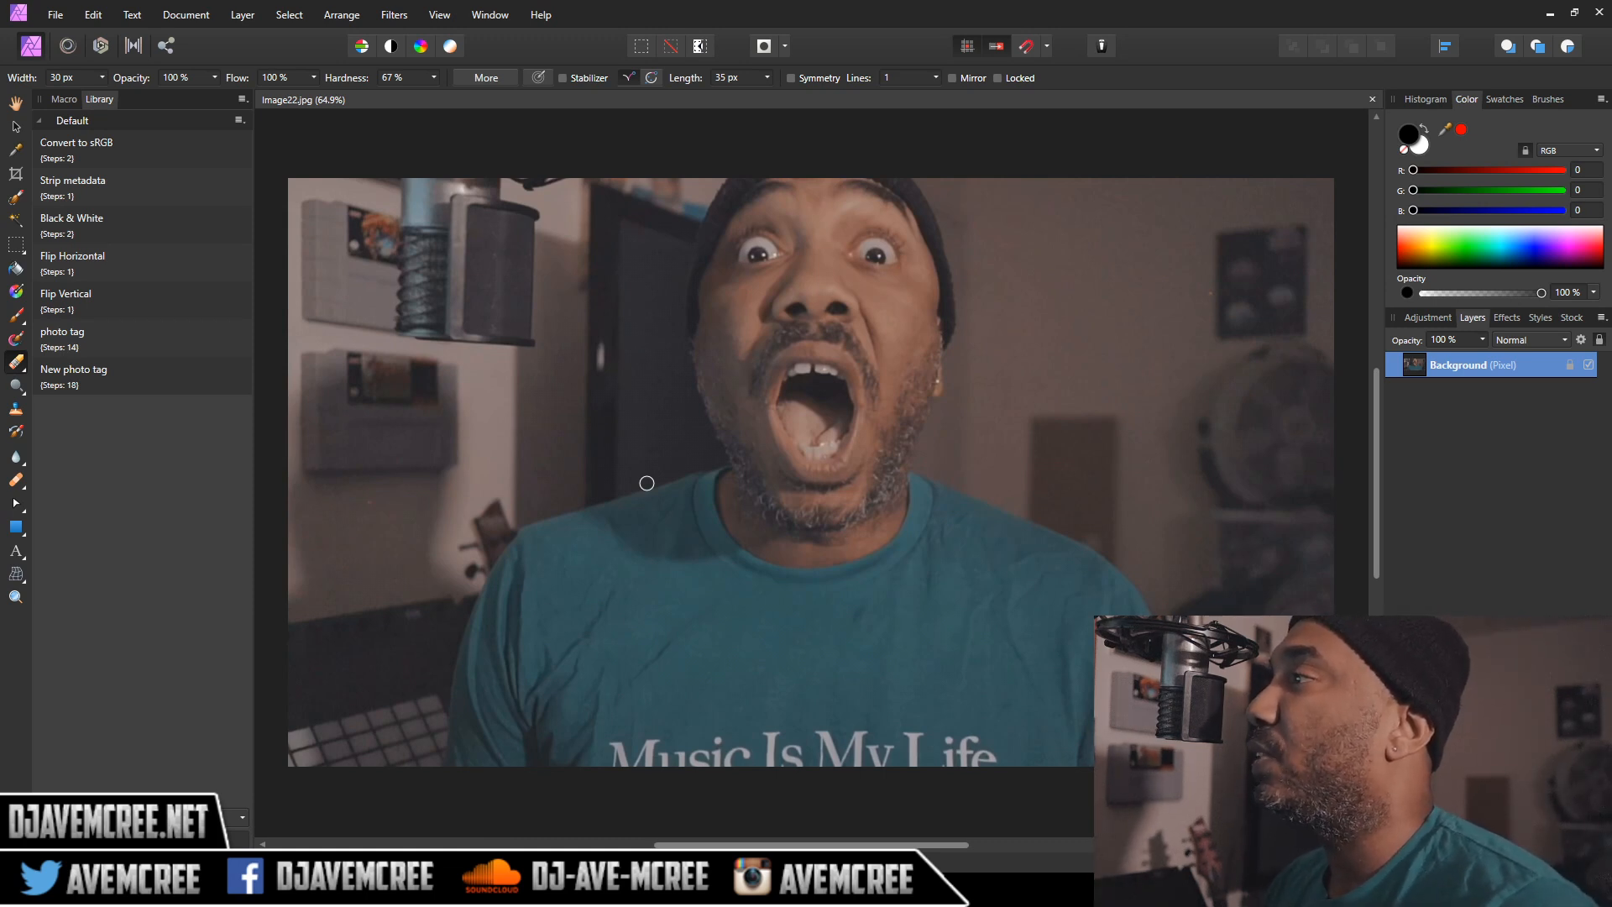
pyautogui.moveTo(647, 483); pyautogui.dragTo(610, 485)
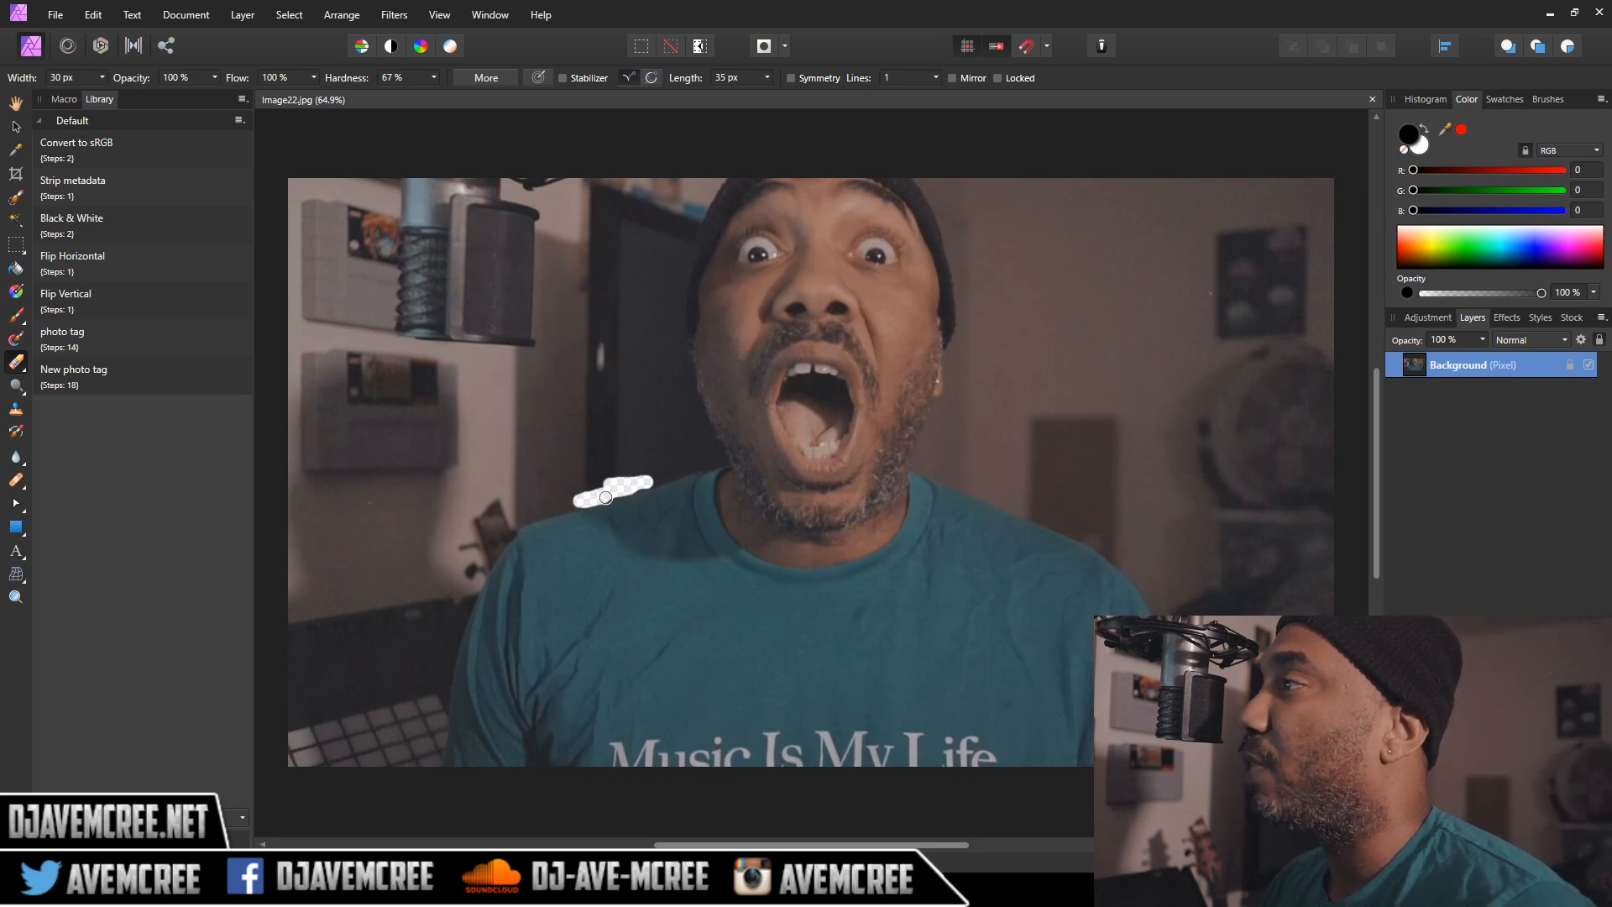
pyautogui.moveTo(585, 498); pyautogui.dragTo(580, 500)
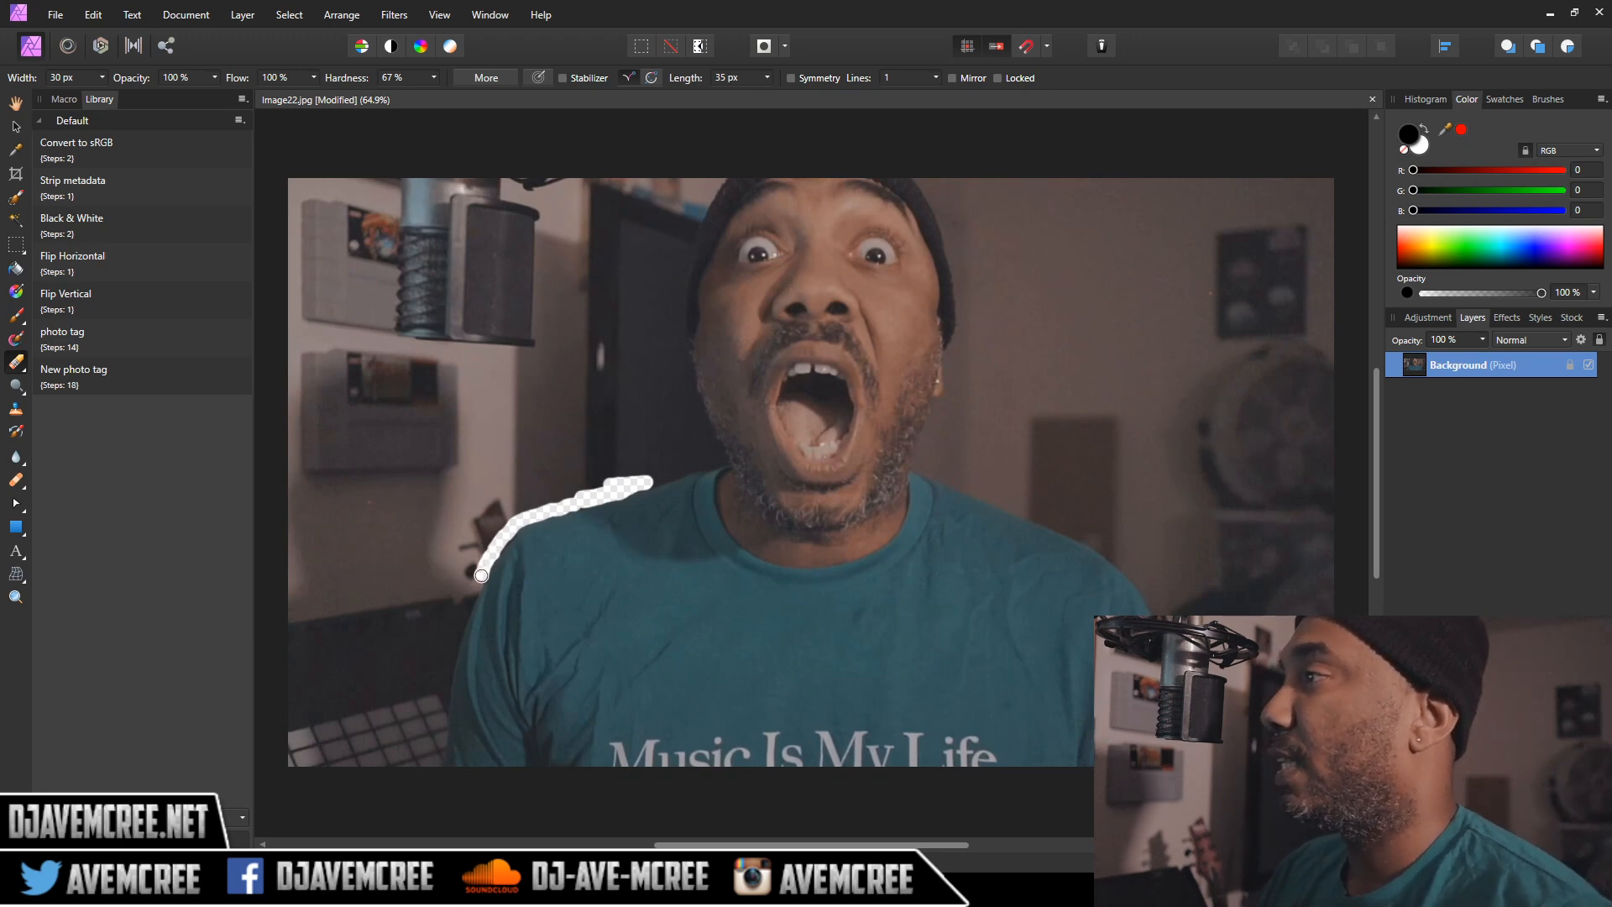
pyautogui.scroll(3, 482, 576)
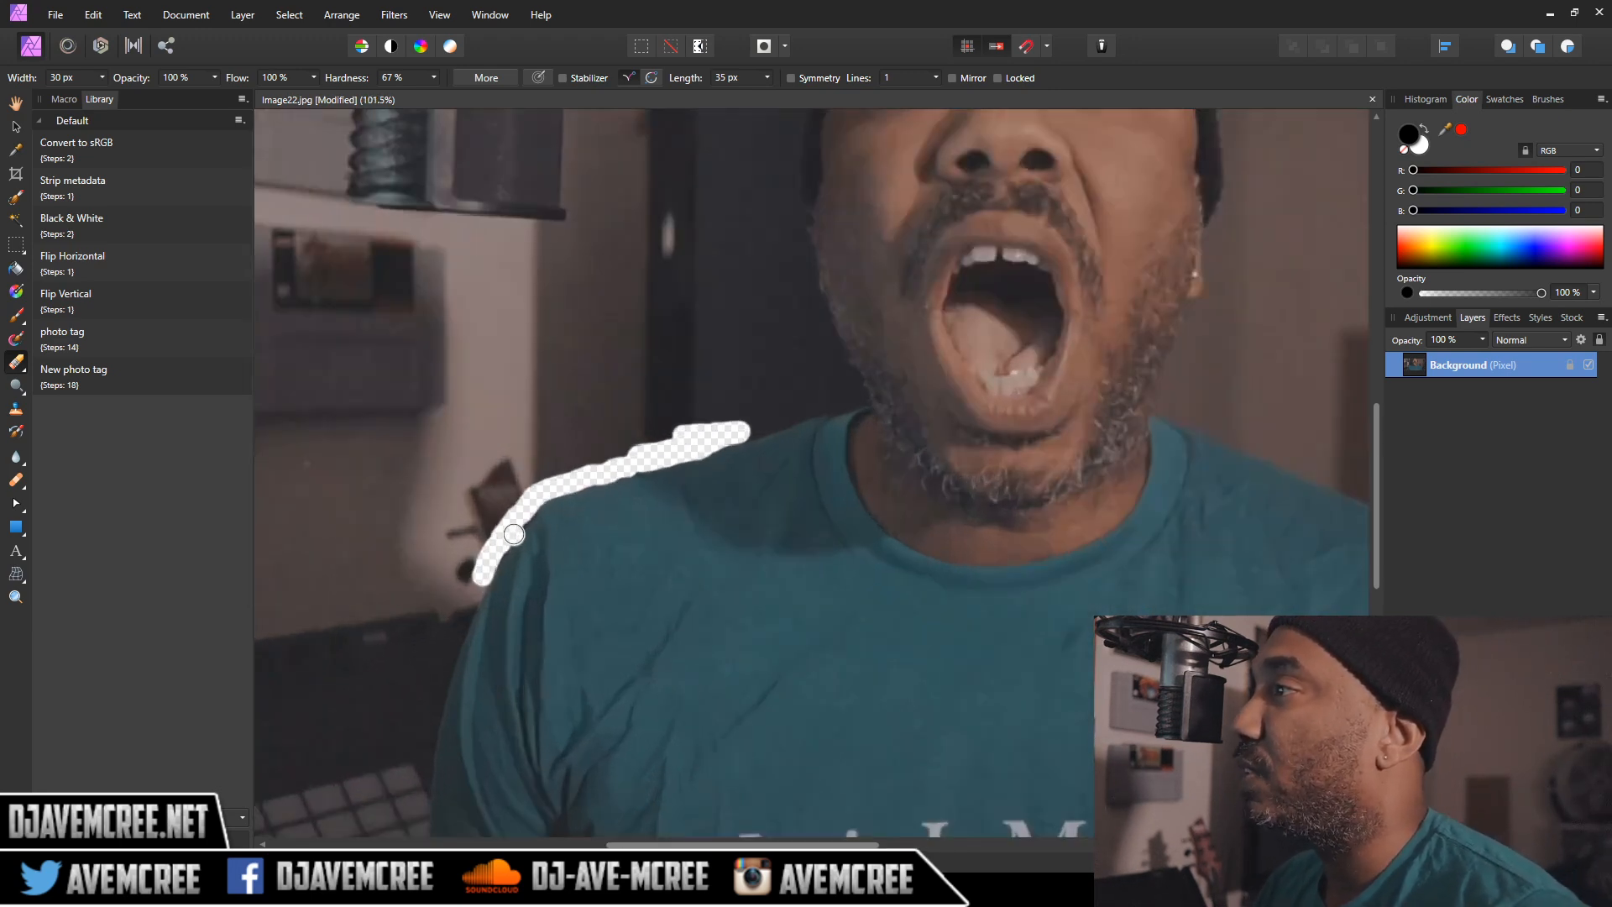
pyautogui.moveTo(484, 574)
pyautogui.mouseDown()
pyautogui.moveTo(446, 658)
pyautogui.moveTo(416, 812)
pyautogui.mouseUp()
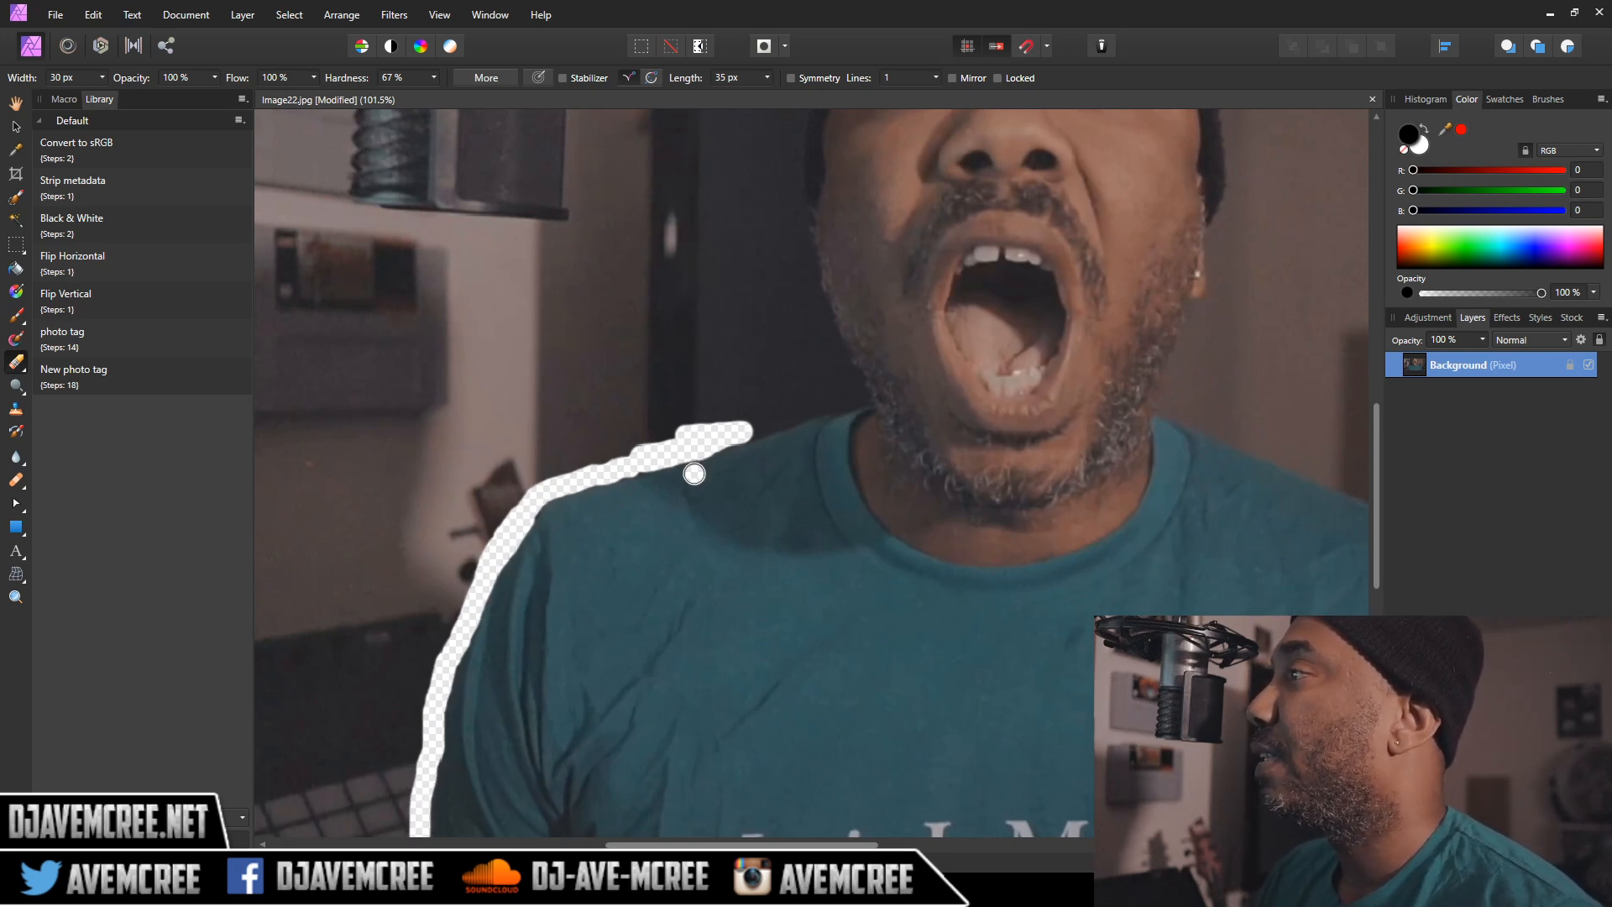
# Step: Continue the erased outline along the left shoulder to the neck, and with a 25 px brush up beside the jaw
pyautogui.scroll(-6, 693, 473)
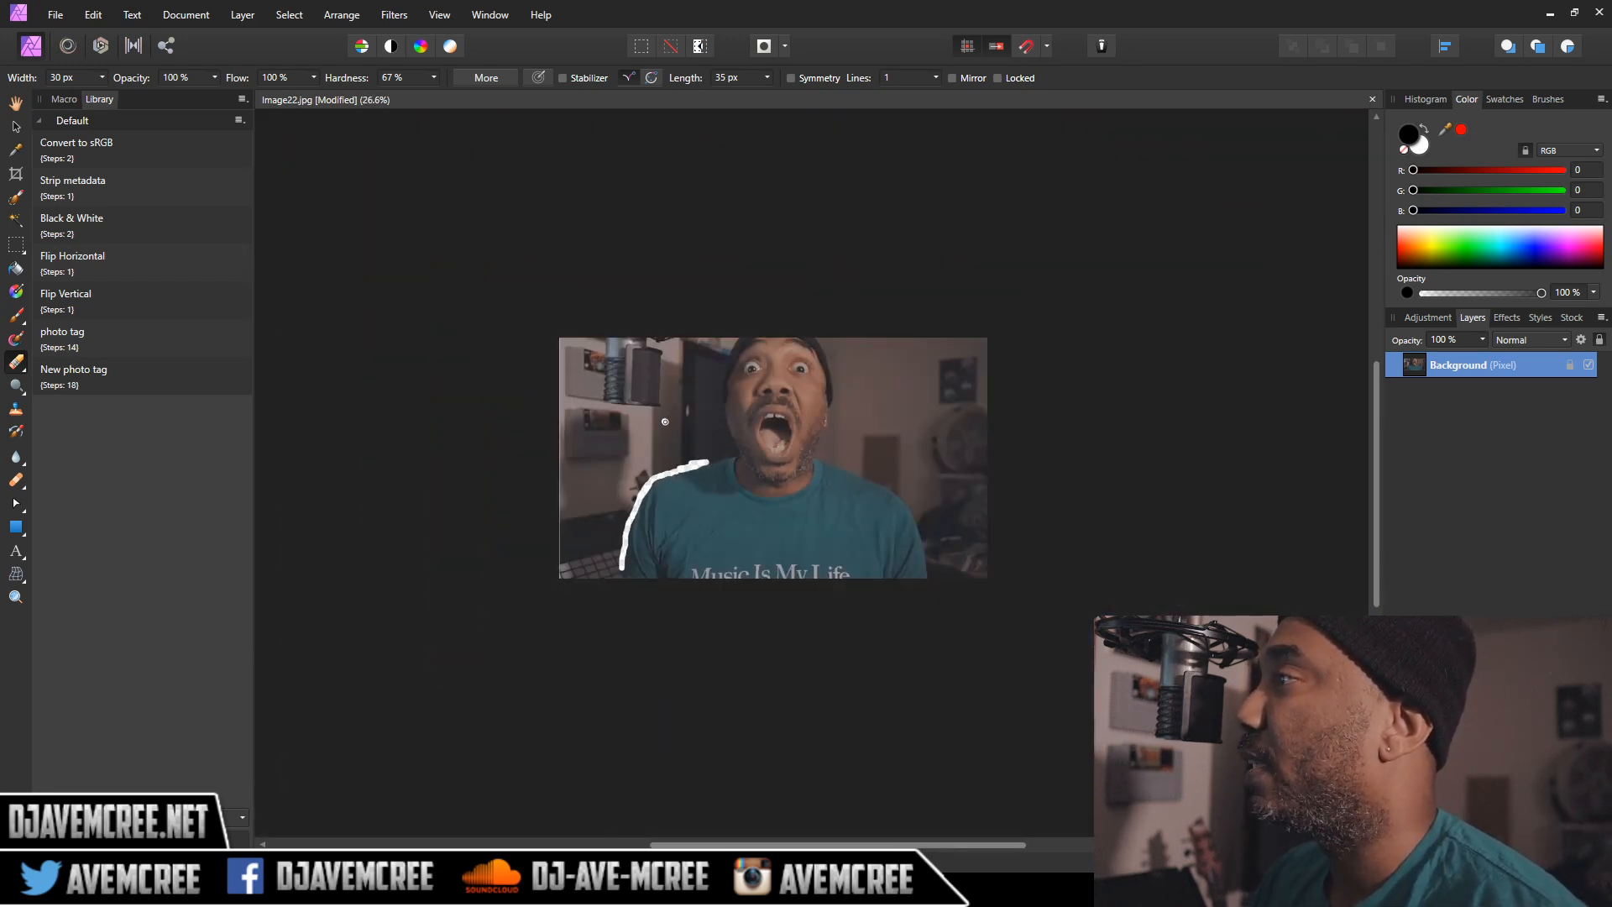
pyautogui.scroll(3, 721, 375)
pyautogui.moveTo(711, 544); pyautogui.dragTo(733, 530)
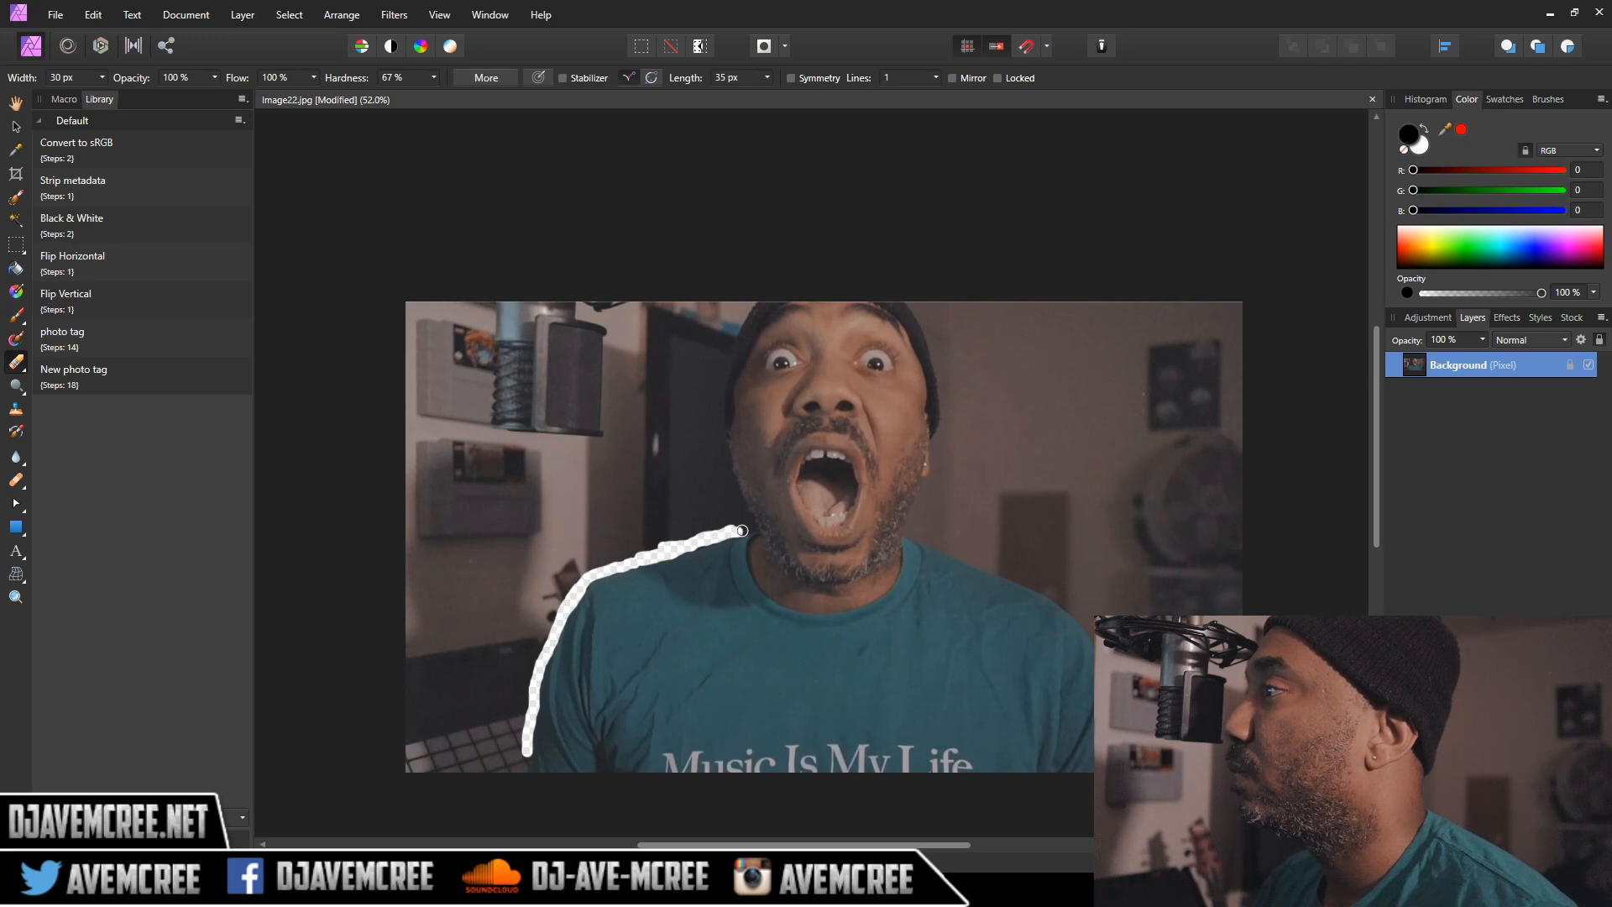
pyautogui.press('[')
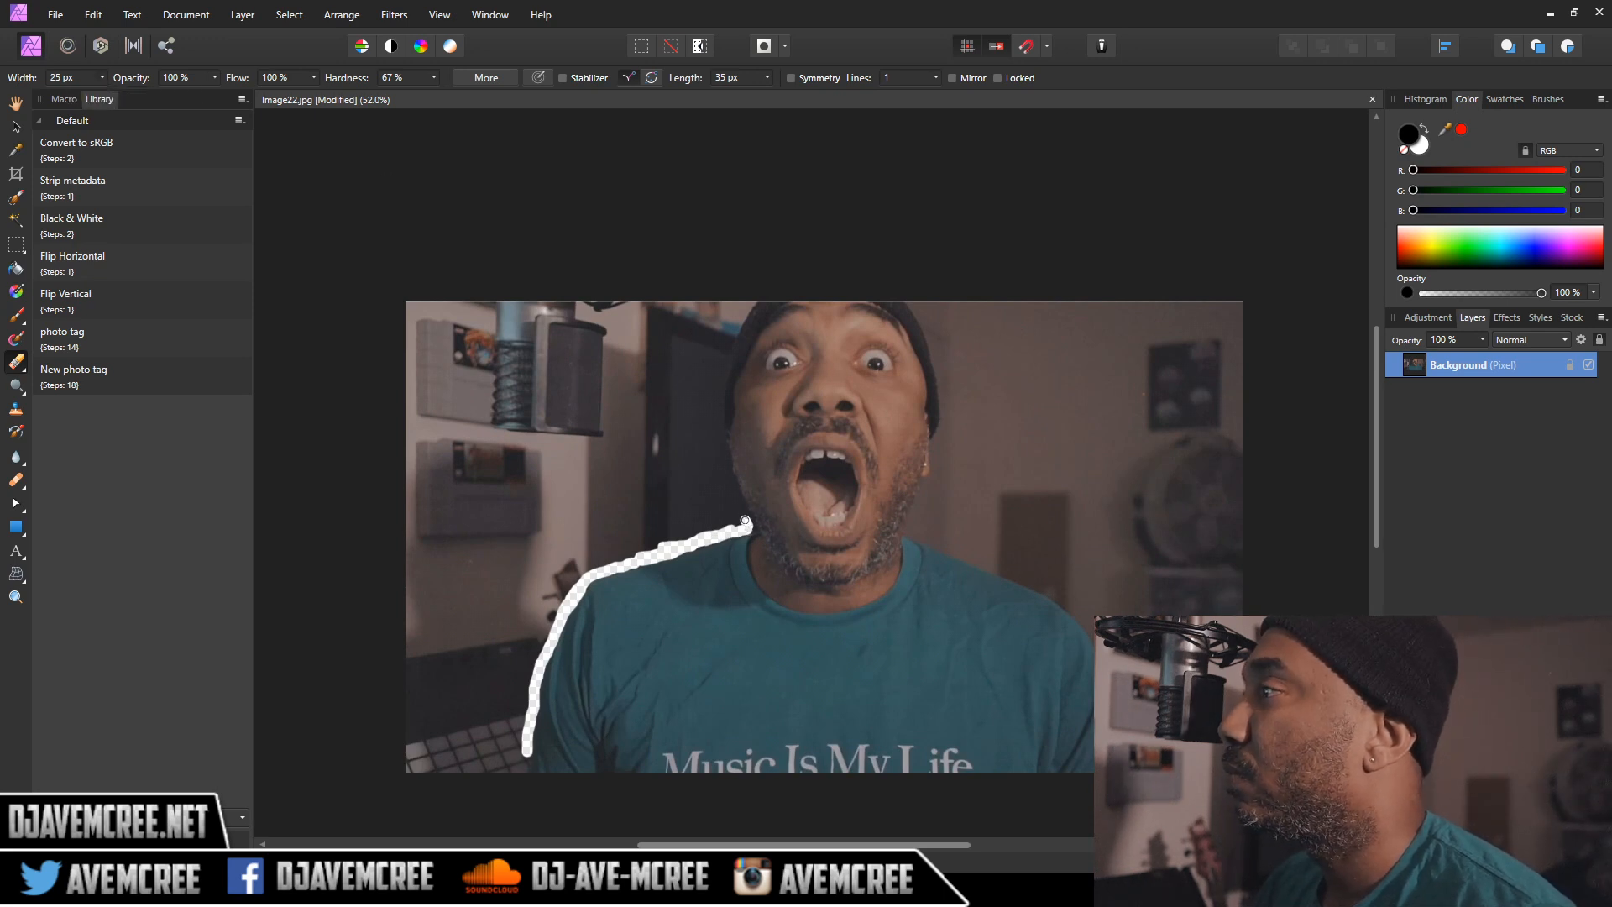
pyautogui.moveTo(724, 461); pyautogui.dragTo(720, 431)
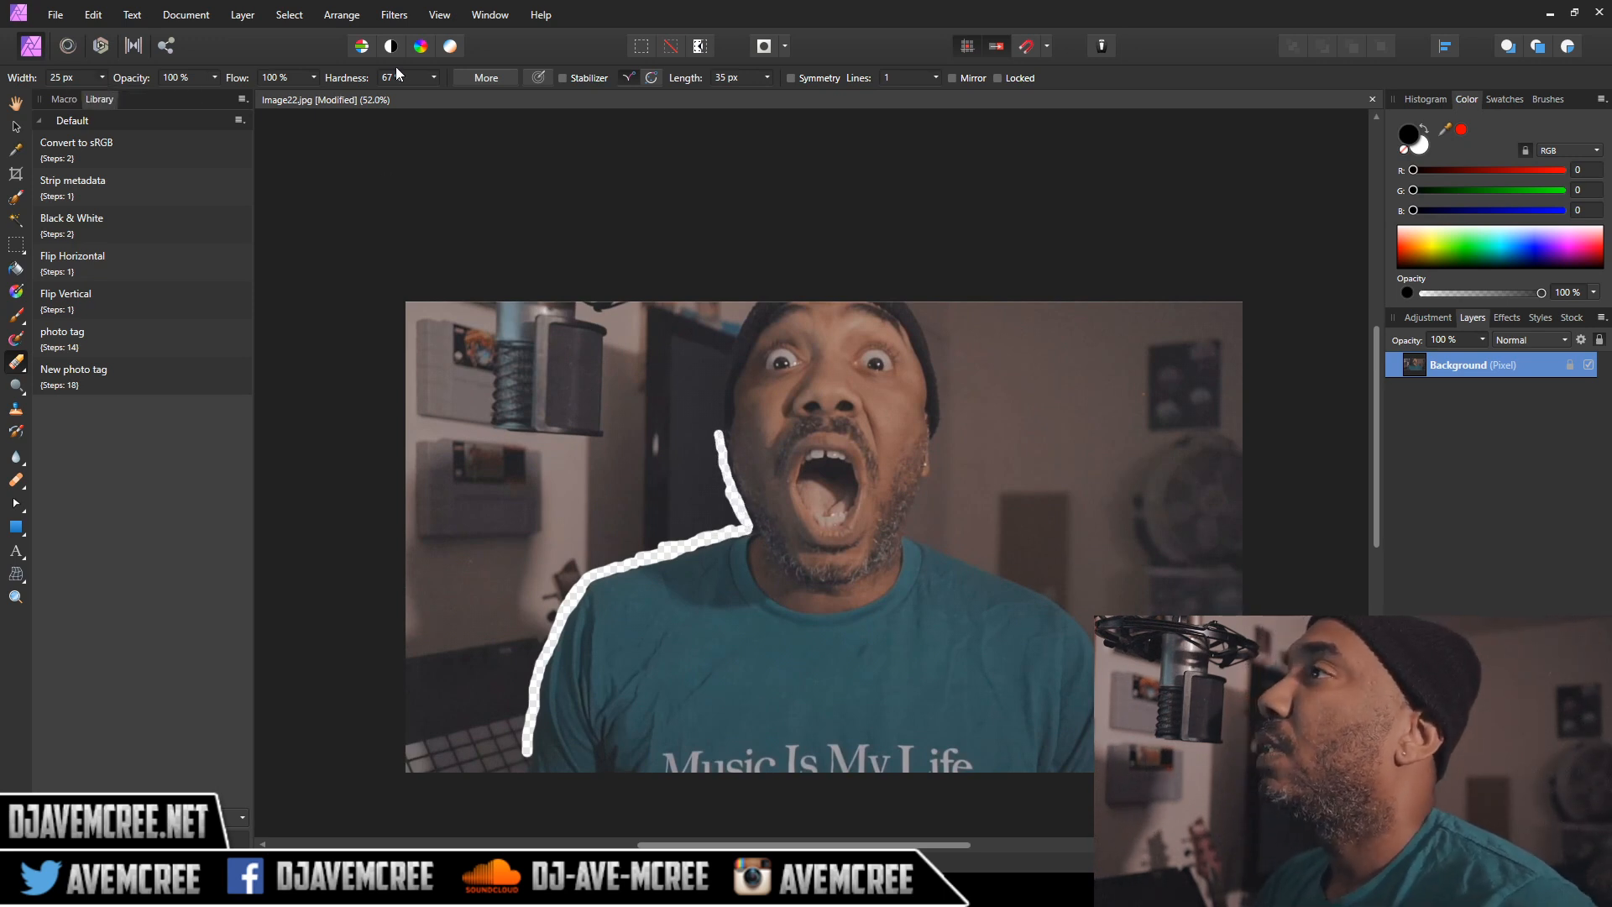
# Step: Enlarge the eraser to 861 px and clear the large background areas on both sides of the man
pyautogui.click(103, 79)
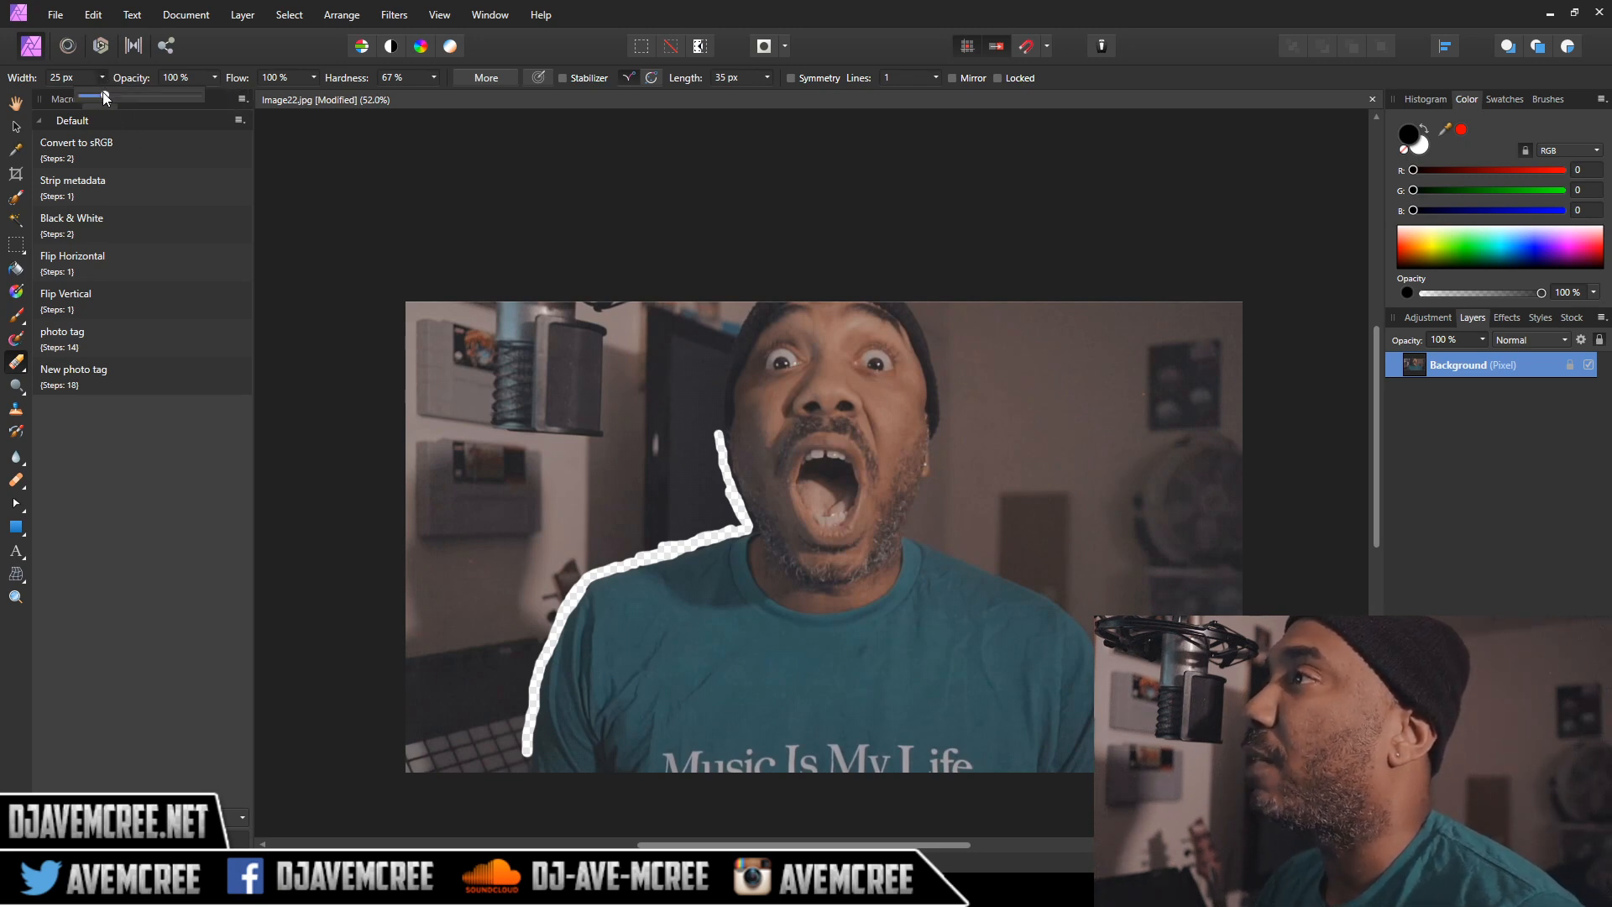
pyautogui.click(537, 353)
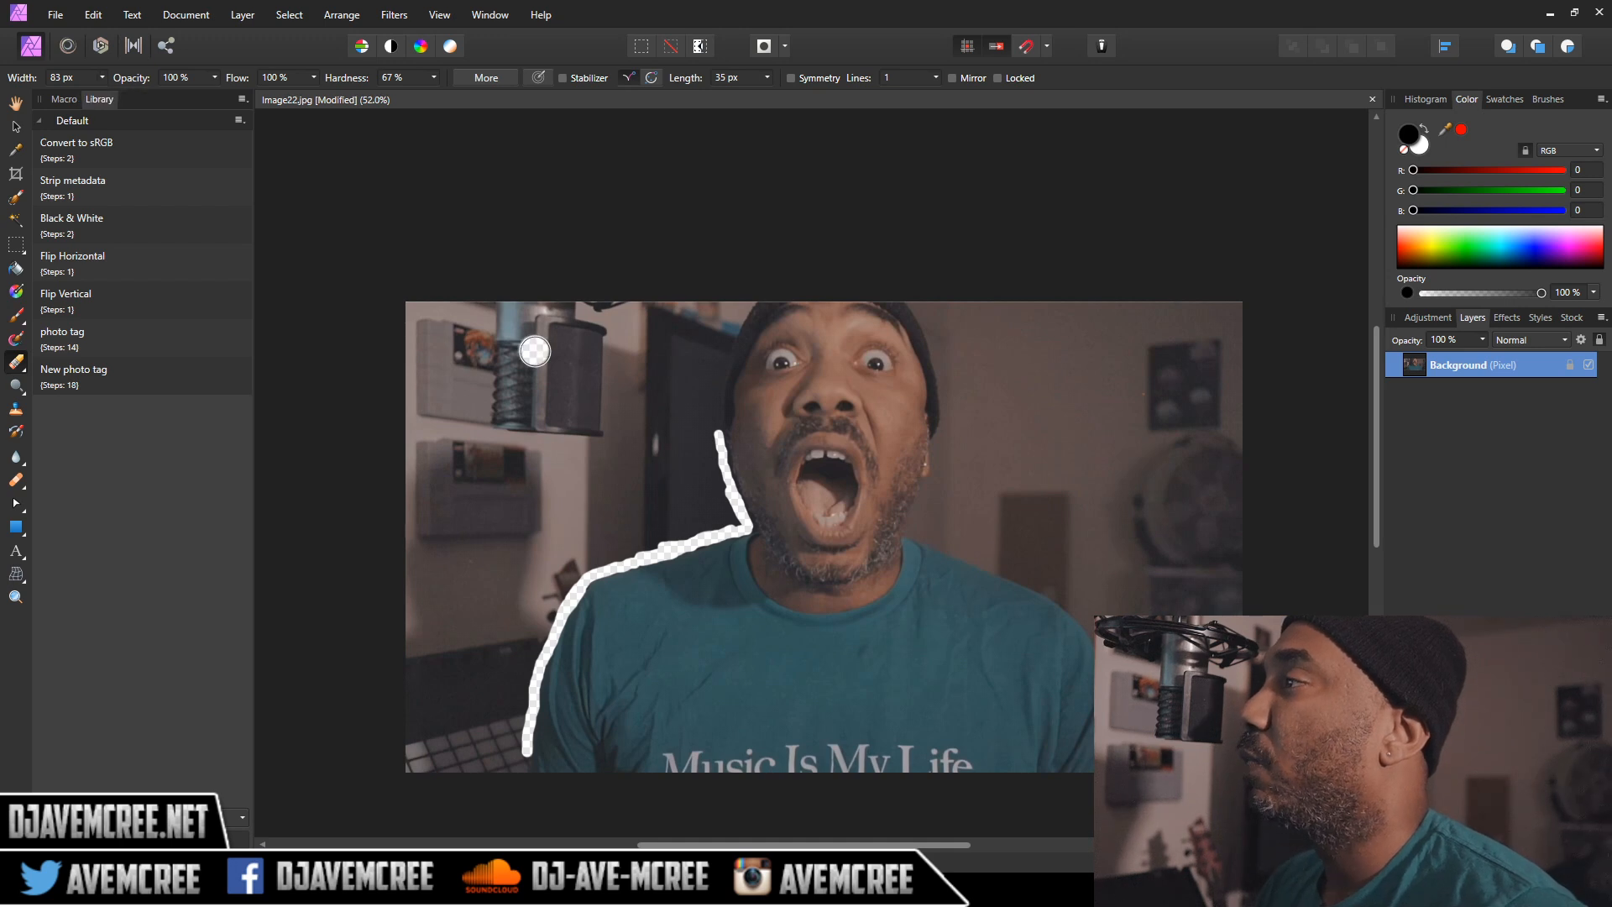
pyautogui.click(104, 79)
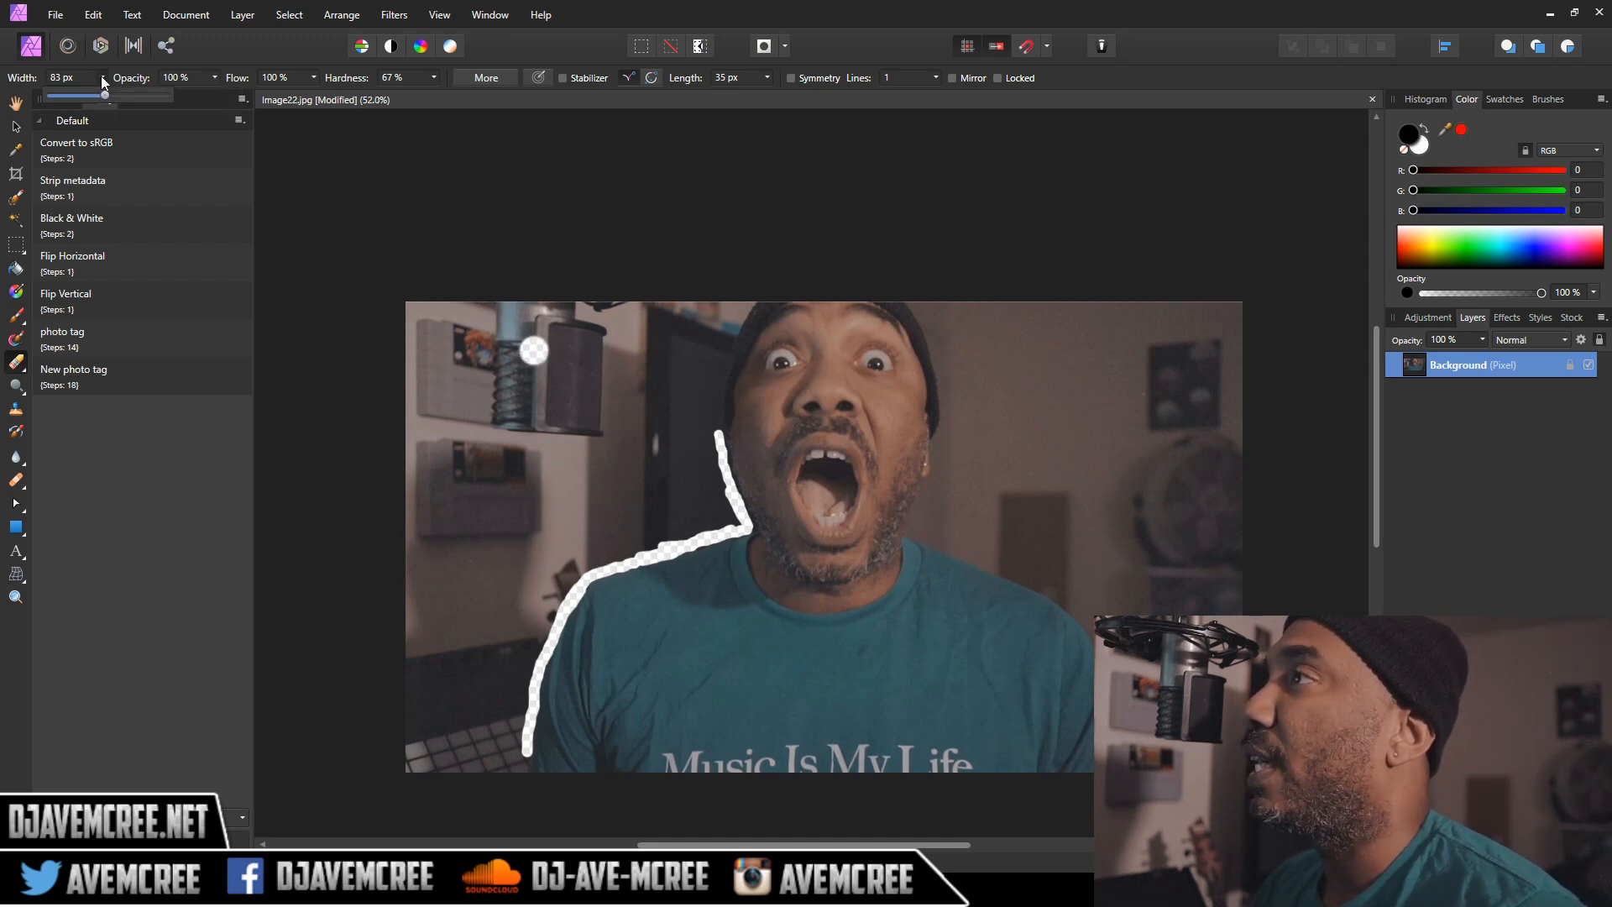
pyautogui.moveTo(107, 96); pyautogui.dragTo(164, 120)
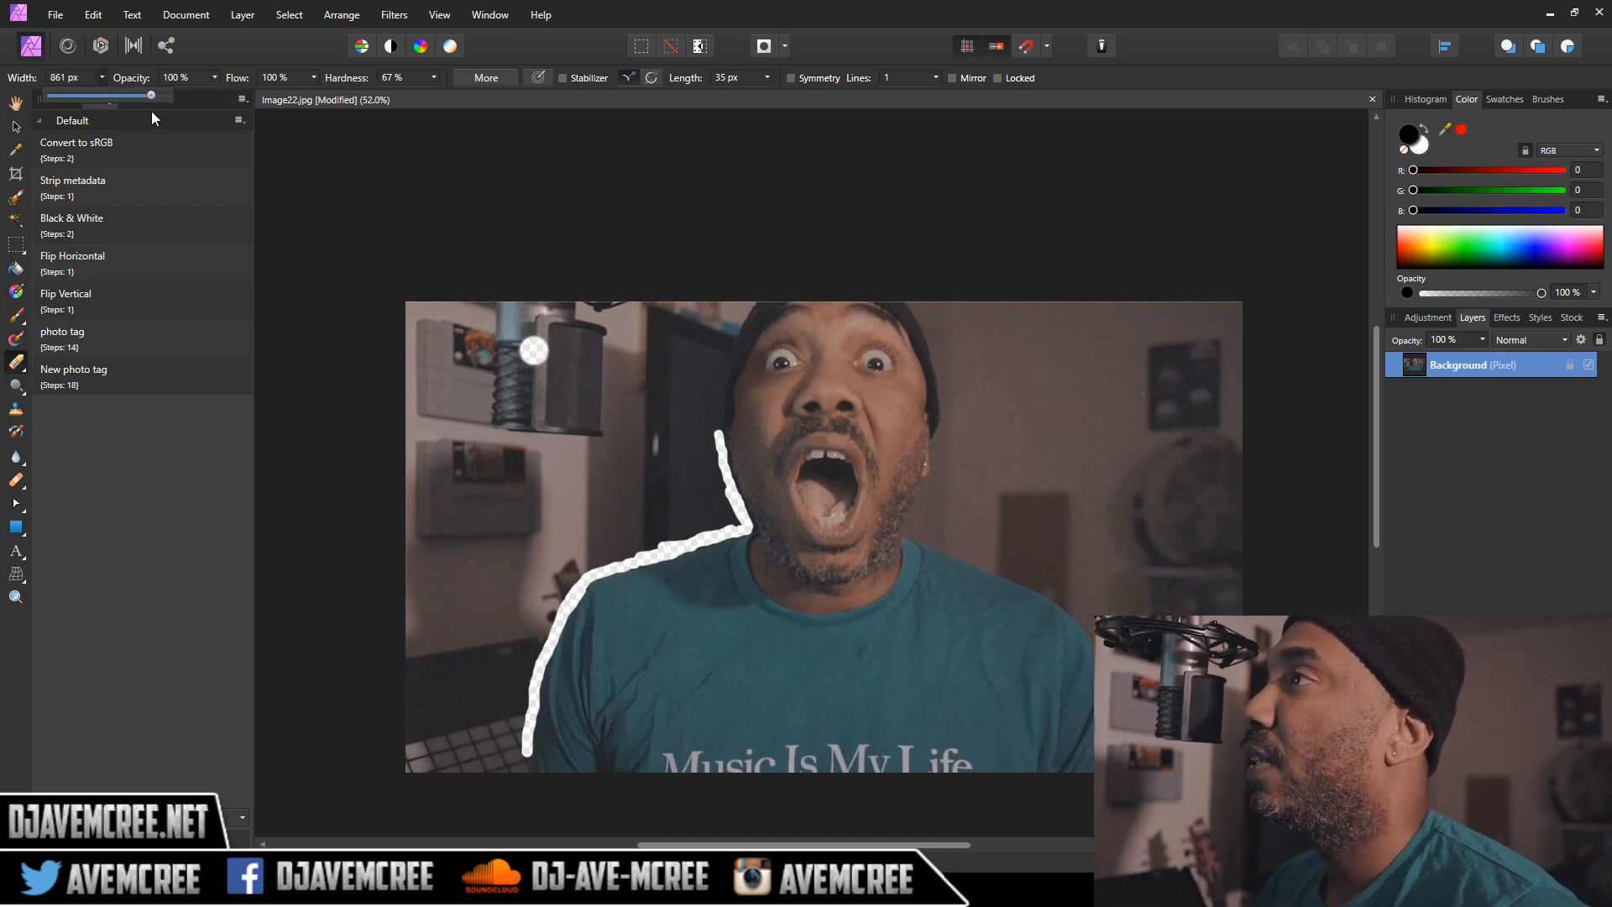
pyautogui.click(506, 406)
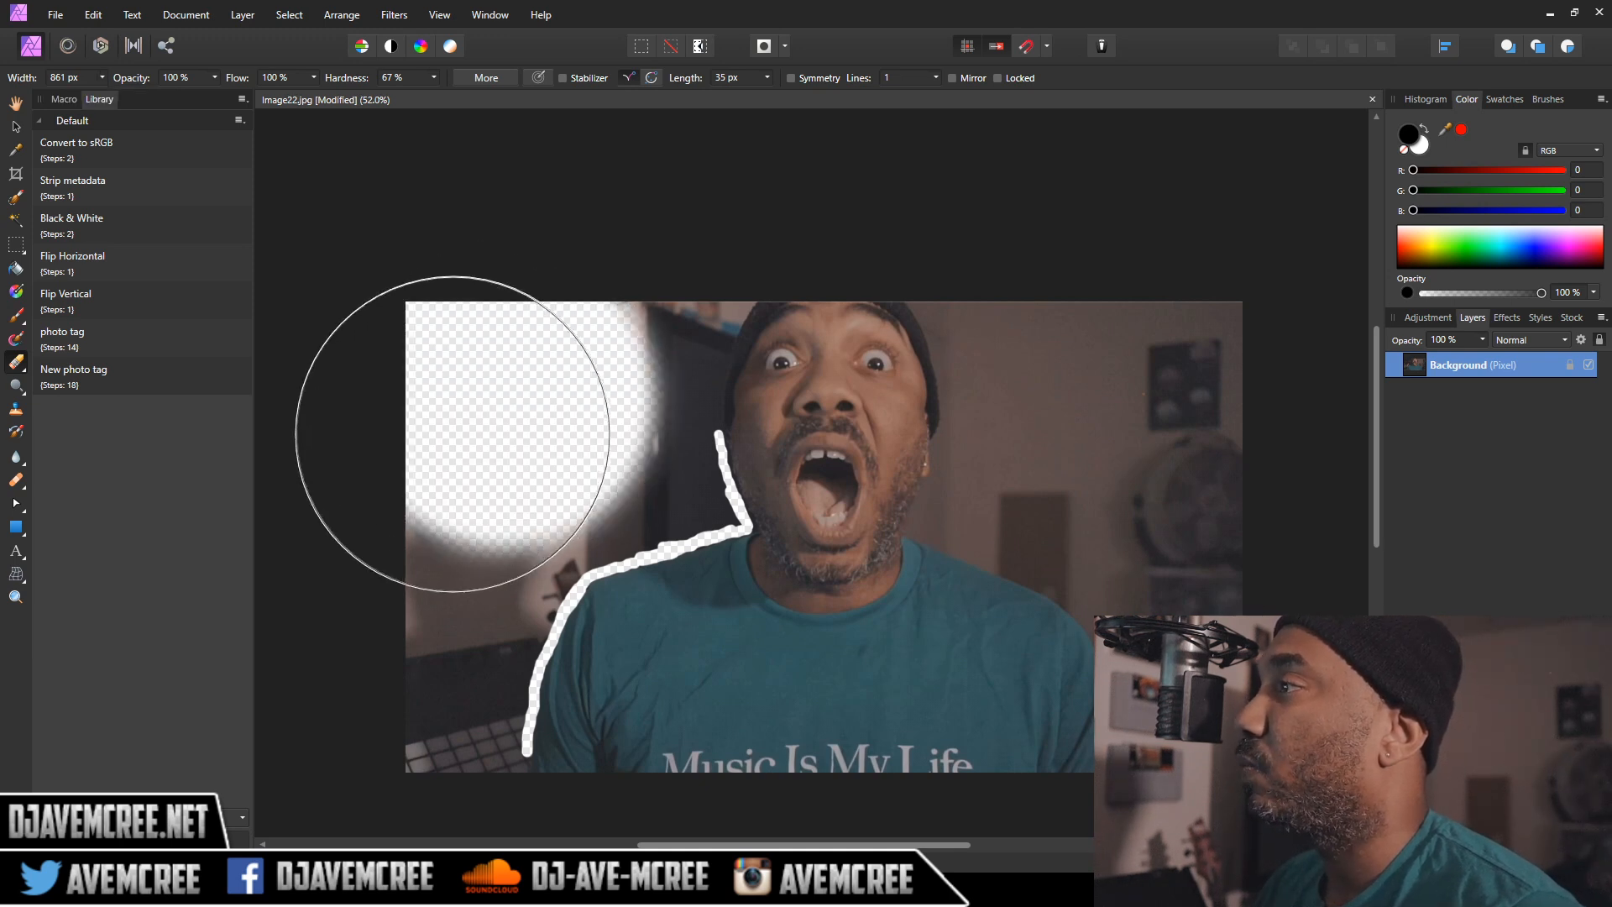
pyautogui.moveTo(413, 511)
pyautogui.mouseDown()
pyautogui.moveTo(357, 722)
pyautogui.moveTo(349, 668)
pyautogui.moveTo(440, 422)
pyautogui.moveTo(551, 327)
pyautogui.moveTo(556, 270)
pyautogui.mouseUp()
pyautogui.moveTo(1134, 227)
pyautogui.mouseDown()
pyautogui.moveTo(1139, 349)
pyautogui.moveTo(1252, 470)
pyautogui.mouseUp()
# Step: Set the eraser width to 25 px and trace around both sides of the face and beanie down to the neck
pyautogui.click(102, 78)
pyautogui.moveTo(100, 98); pyautogui.dragTo(32, 98)
pyautogui.moveTo(722, 439)
pyautogui.mouseDown()
pyautogui.moveTo(717, 345)
pyautogui.moveTo(781, 212)
pyautogui.moveTo(741, 273)
pyautogui.mouseUp()
pyautogui.scroll(4, 717, 418)
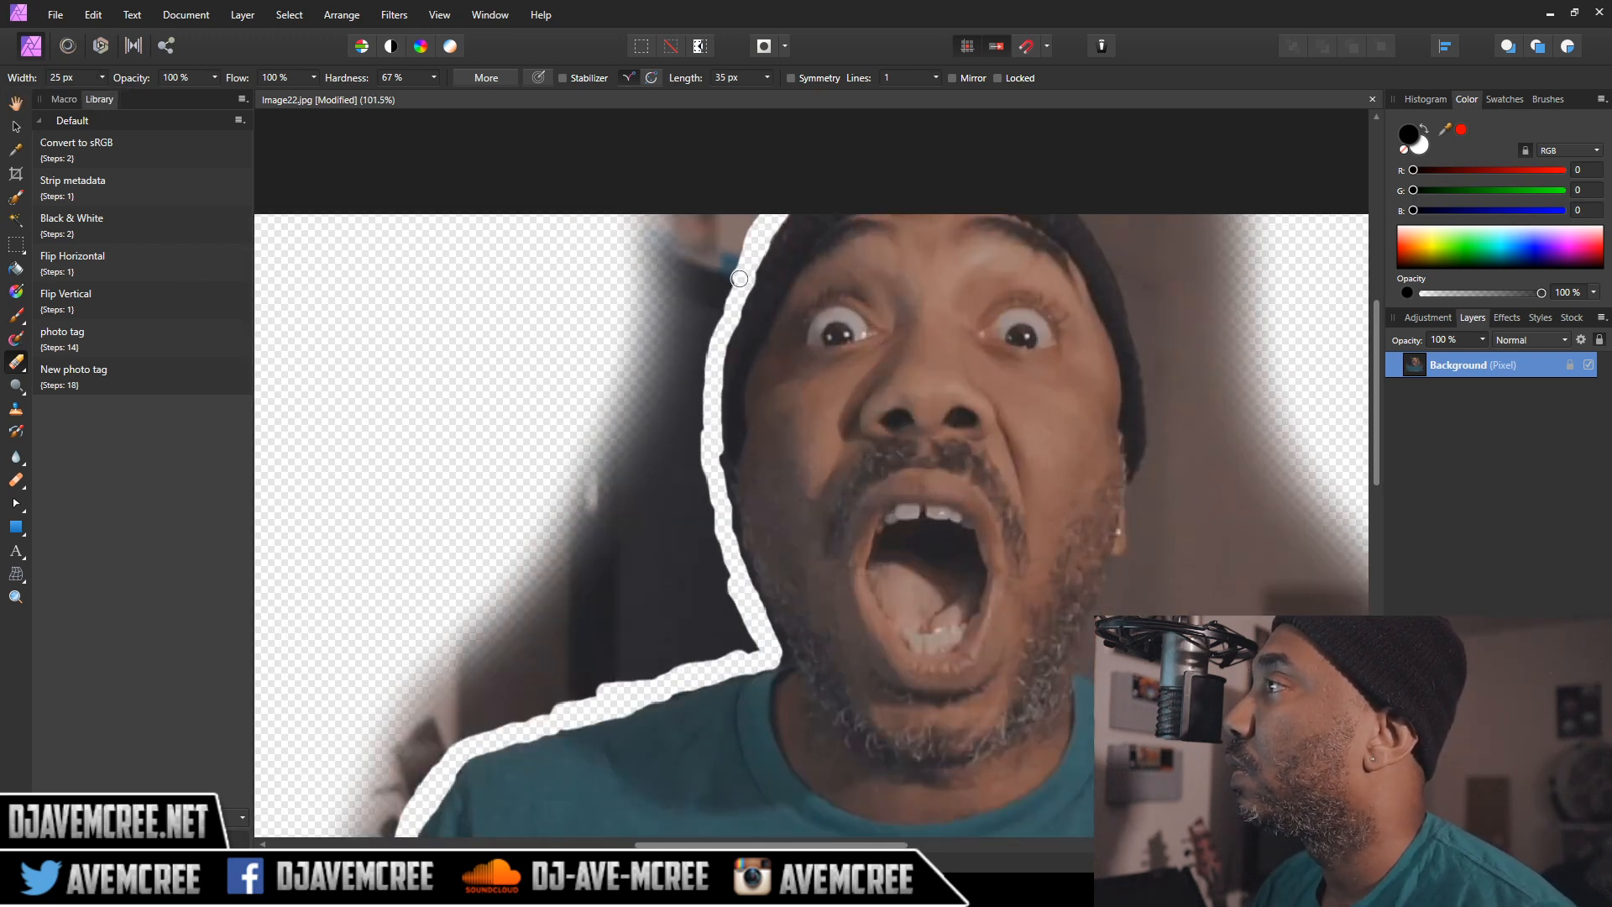
pyautogui.moveTo(1096, 213)
pyautogui.mouseDown()
pyautogui.moveTo(1156, 427)
pyautogui.moveTo(1134, 557)
pyautogui.moveTo(1114, 568)
pyautogui.moveTo(1084, 666)
pyautogui.mouseUp()
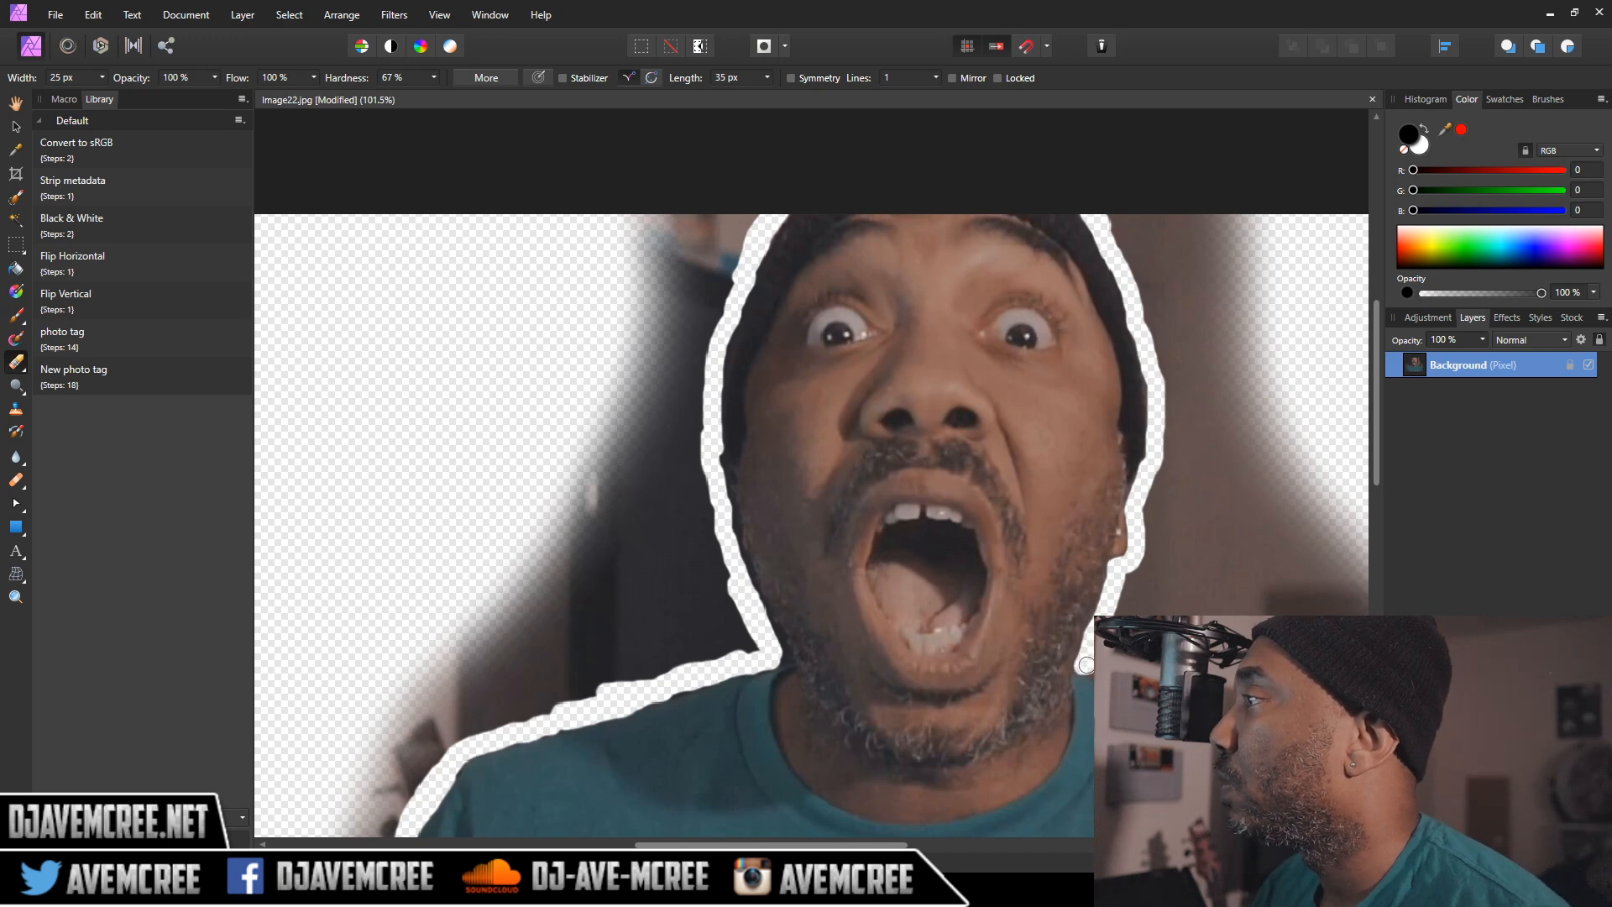
# Step: Erase the background edge from the neck along the shoulder and sleeve on the image's right side, redoing a stroke where needed
pyautogui.scroll(-2, 1165, 562)
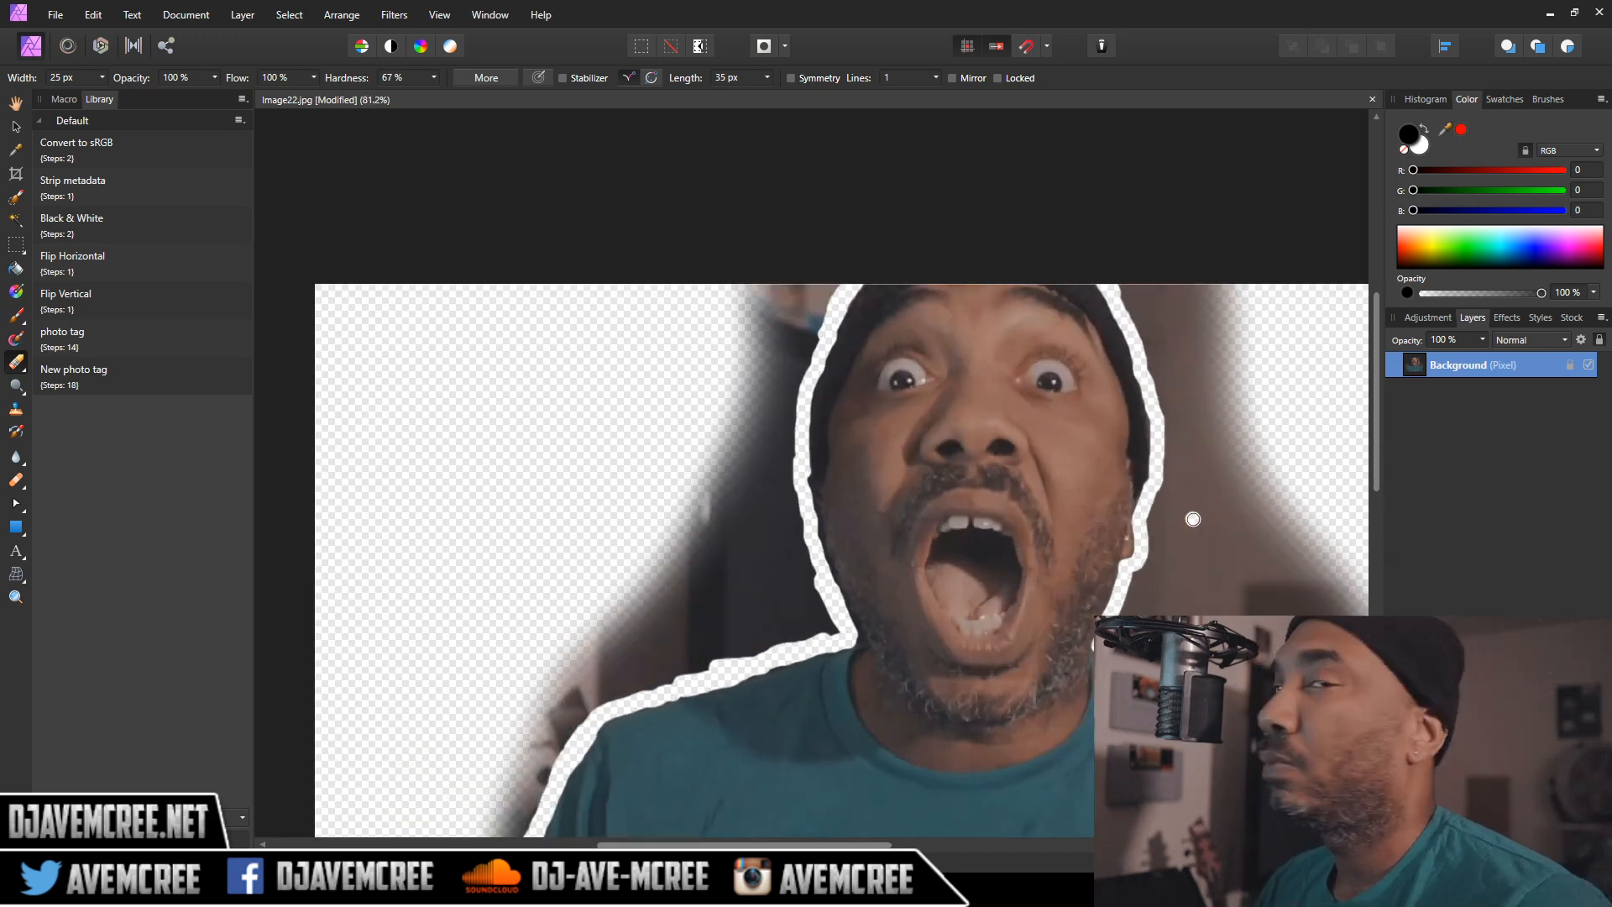
pyautogui.moveTo(1043, 653)
pyautogui.mouseDown()
pyautogui.moveTo(1100, 678)
pyautogui.moveTo(940, 556)
pyautogui.moveTo(1092, 623)
pyautogui.mouseUp()
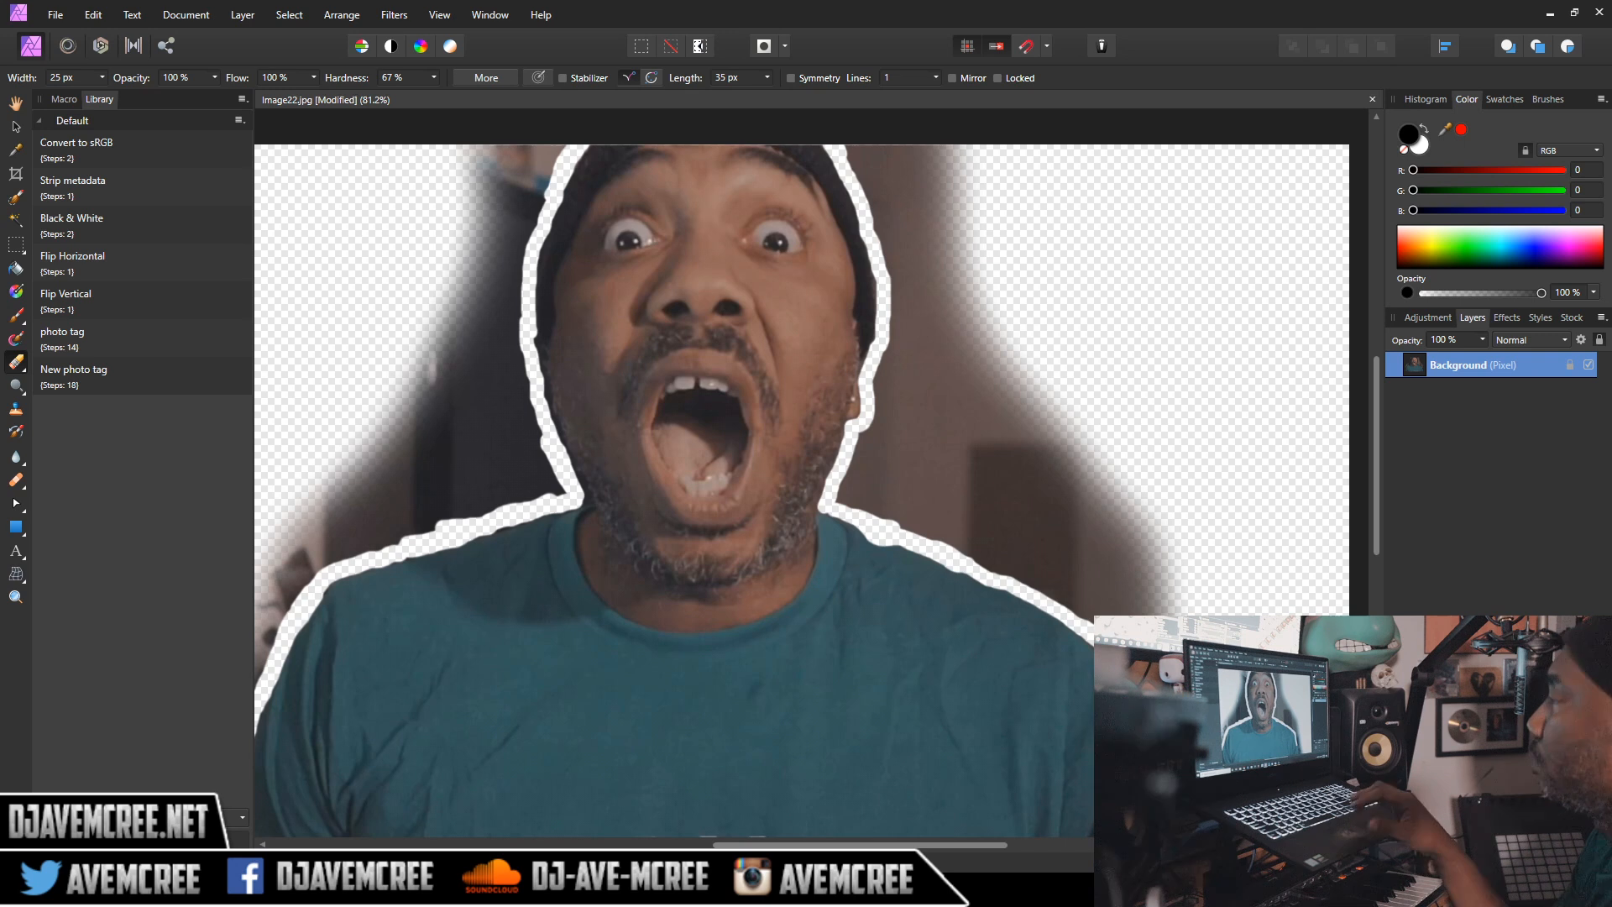
pyautogui.hotkey('ctrl', 'z')
pyautogui.moveTo(966, 565)
pyautogui.mouseDown()
pyautogui.moveTo(1085, 627)
pyautogui.moveTo(937, 560)
pyautogui.mouseUp()
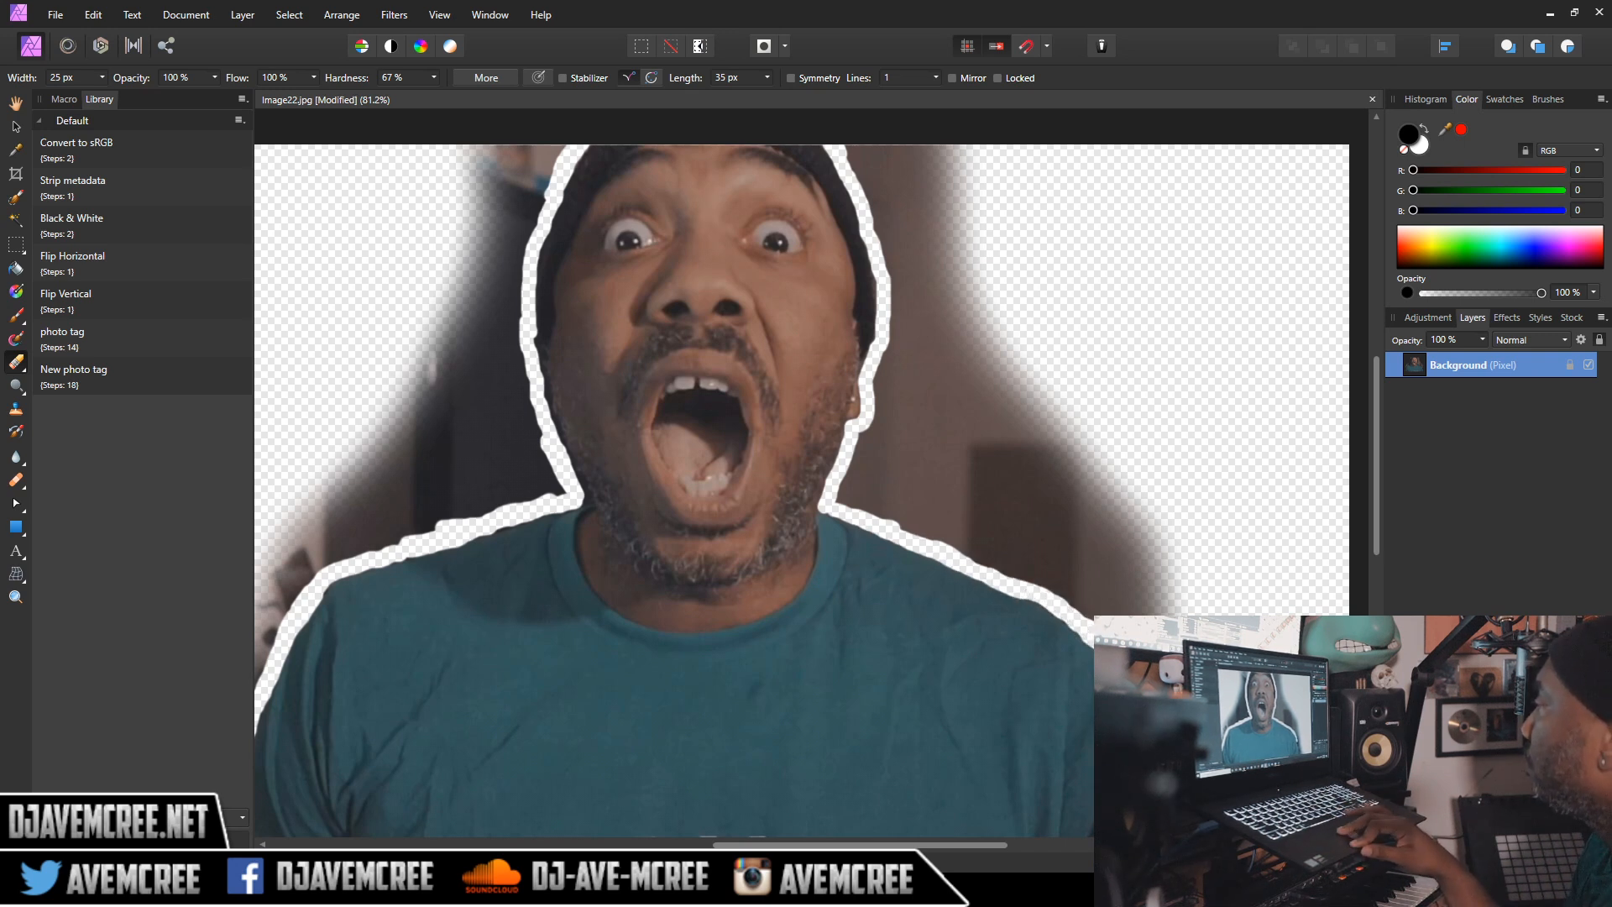
pyautogui.scroll(-3, 802, 470)
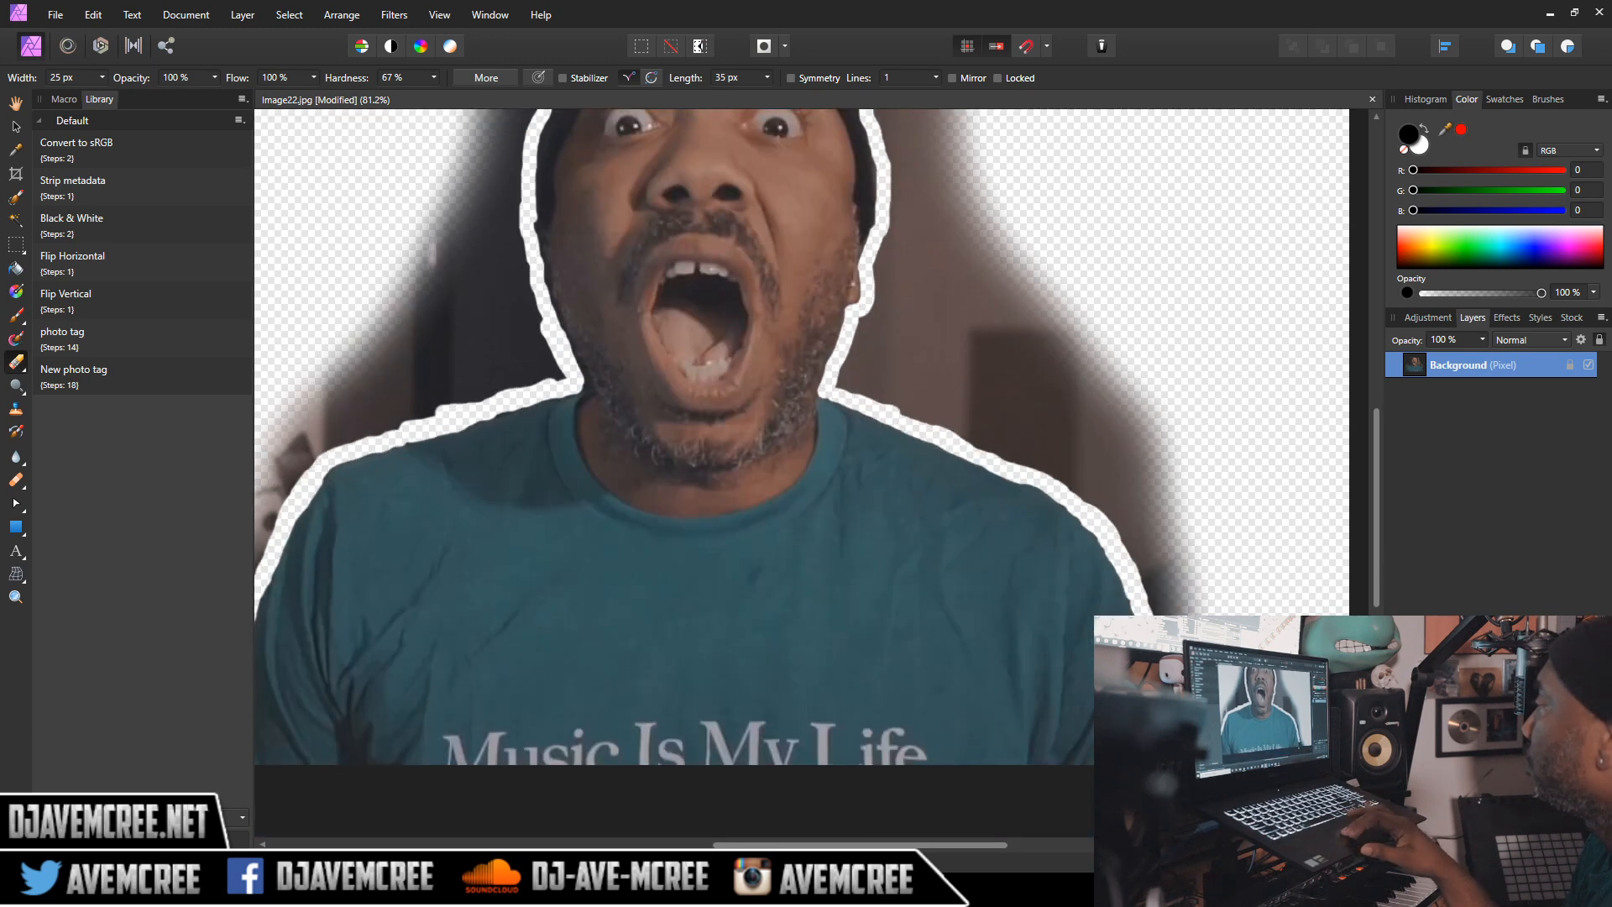
pyautogui.scroll(-4, 1173, 736)
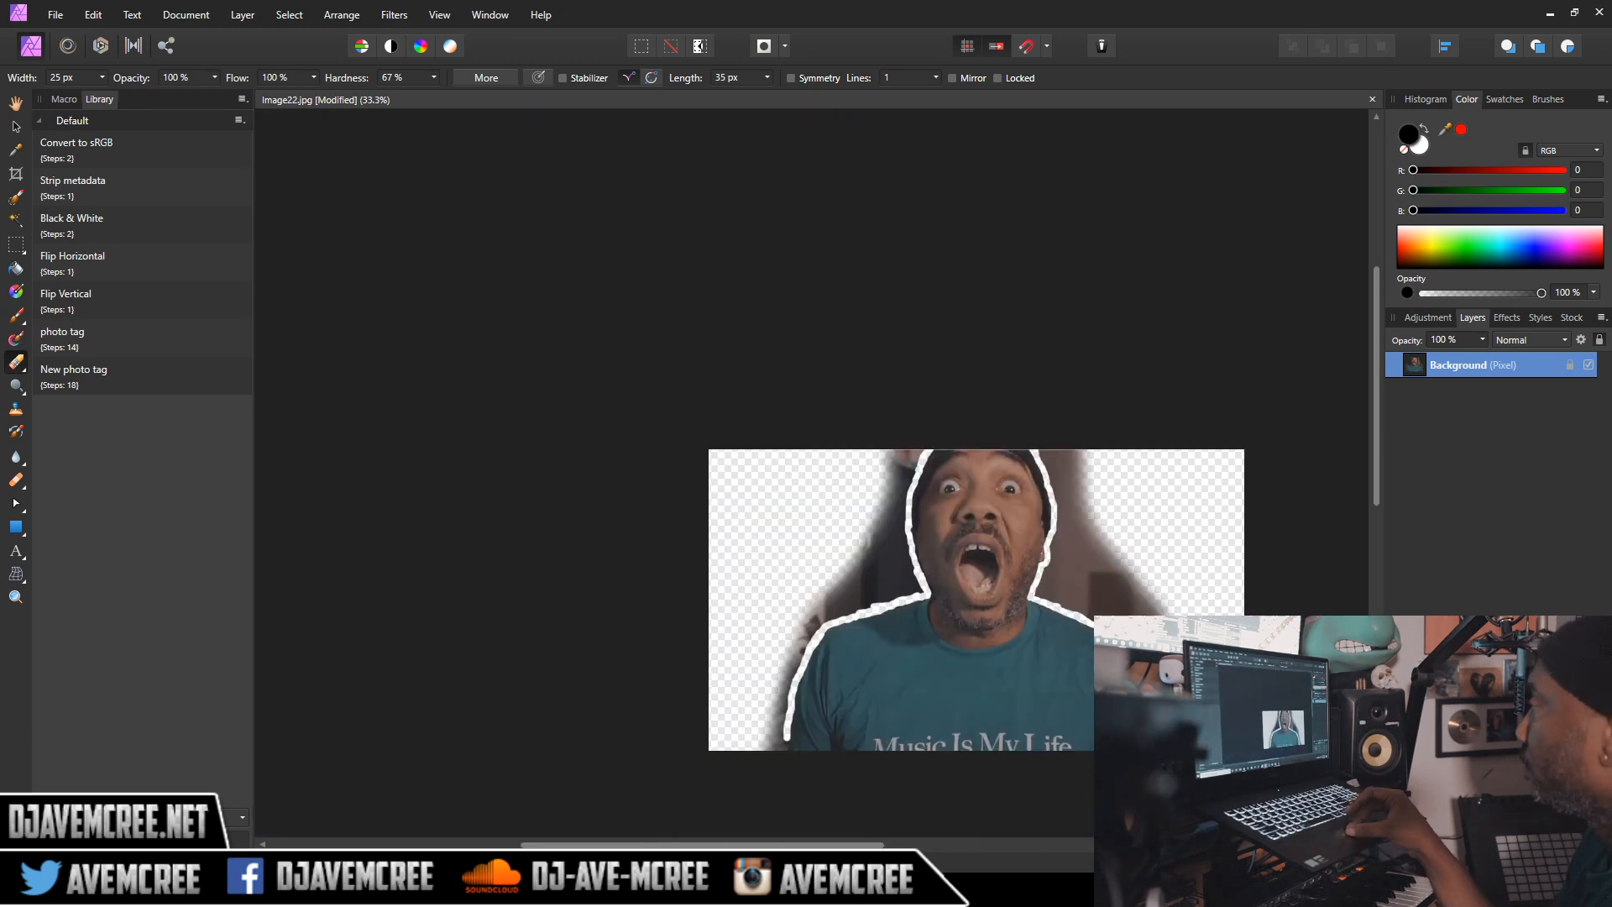
# Step: Set the eraser width to 45 px and widen the cleared outline along the right side of the head, neck and shoulder
pyautogui.scroll(4, 1189, 698)
pyautogui.scroll(3, 1189, 698)
pyautogui.click(103, 78)
pyautogui.moveTo(104, 96); pyautogui.dragTo(122, 96)
pyautogui.click(876, 238)
pyautogui.moveTo(831, 226)
pyautogui.mouseDown()
pyautogui.moveTo(865, 307)
pyautogui.moveTo(871, 457)
pyautogui.moveTo(836, 573)
pyautogui.moveTo(1087, 714)
pyautogui.mouseUp()
# Step: Erase a further strip of background outside the right shoulder, neck and head outline
pyautogui.scroll(-4, 789, 470)
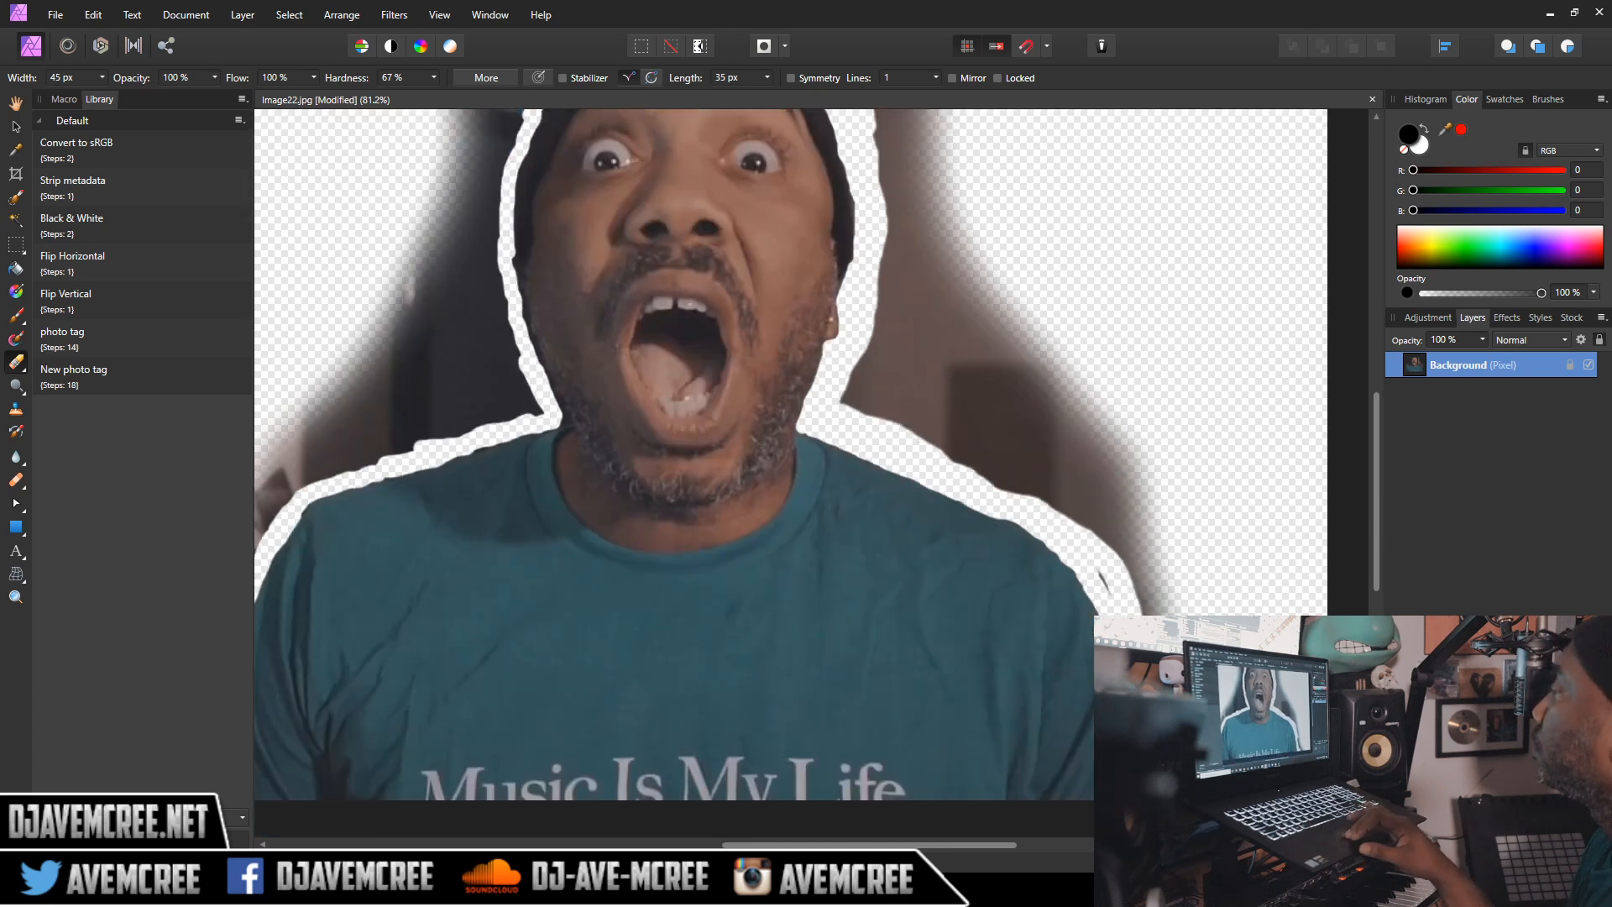
pyautogui.moveTo(1068, 551); pyautogui.dragTo(1005, 503)
pyautogui.moveTo(1129, 598)
pyautogui.mouseDown()
pyautogui.moveTo(1117, 561)
pyautogui.moveTo(965, 461)
pyautogui.moveTo(880, 340)
pyautogui.mouseUp()
pyautogui.scroll(1, 881, 353)
pyautogui.moveTo(877, 416)
pyautogui.mouseDown()
pyautogui.moveTo(875, 160)
pyautogui.moveTo(894, 252)
pyautogui.moveTo(886, 443)
pyautogui.moveTo(911, 494)
pyautogui.mouseUp()
# Step: Erase the background strips beside the left side of the head and along the left shoulder and sleeve
pyautogui.scroll(-2, 911, 492)
pyautogui.moveTo(672, 493)
pyautogui.mouseDown()
pyautogui.moveTo(712, 495)
pyautogui.moveTo(695, 393)
pyautogui.moveTo(709, 322)
pyautogui.moveTo(677, 394)
pyautogui.mouseUp()
pyautogui.moveTo(705, 488)
pyautogui.mouseDown()
pyautogui.moveTo(573, 561)
pyautogui.moveTo(547, 672)
pyautogui.moveTo(532, 608)
pyautogui.mouseUp()
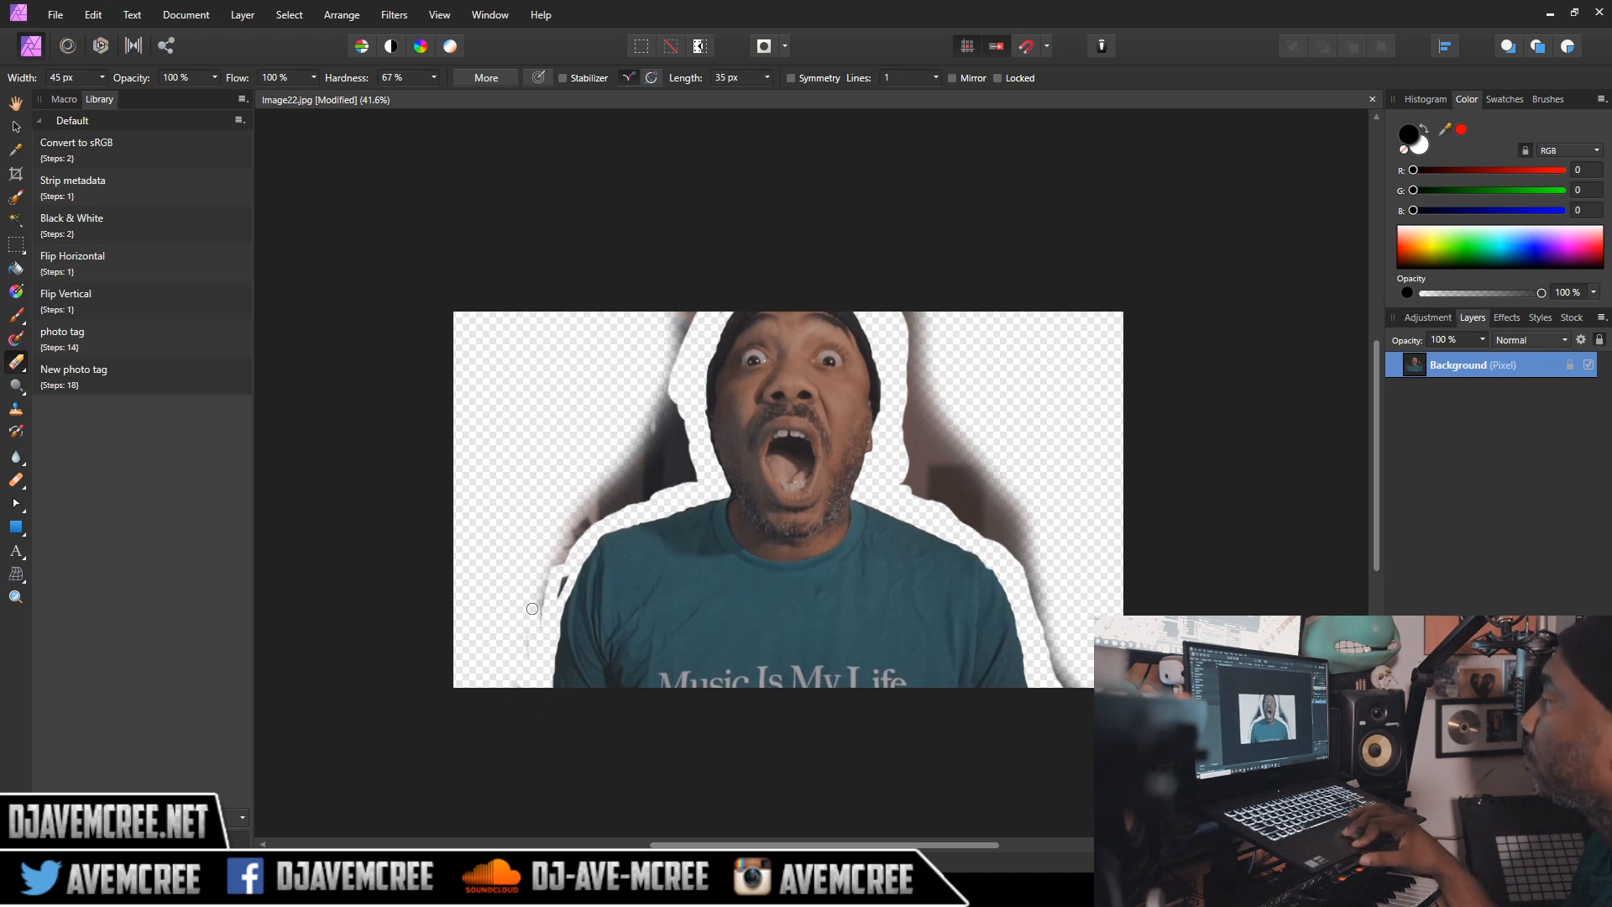
pyautogui.moveTo(565, 531)
pyautogui.mouseDown()
pyautogui.moveTo(698, 473)
pyautogui.moveTo(682, 308)
pyautogui.moveTo(665, 360)
pyautogui.moveTo(677, 468)
pyautogui.moveTo(601, 504)
pyautogui.mouseUp()
# Step: Enlarge the eraser to 339 px and remove the remaining background patches on both sides of the man
pyautogui.click(100, 78)
pyautogui.moveTo(57, 97); pyautogui.dragTo(107, 98)
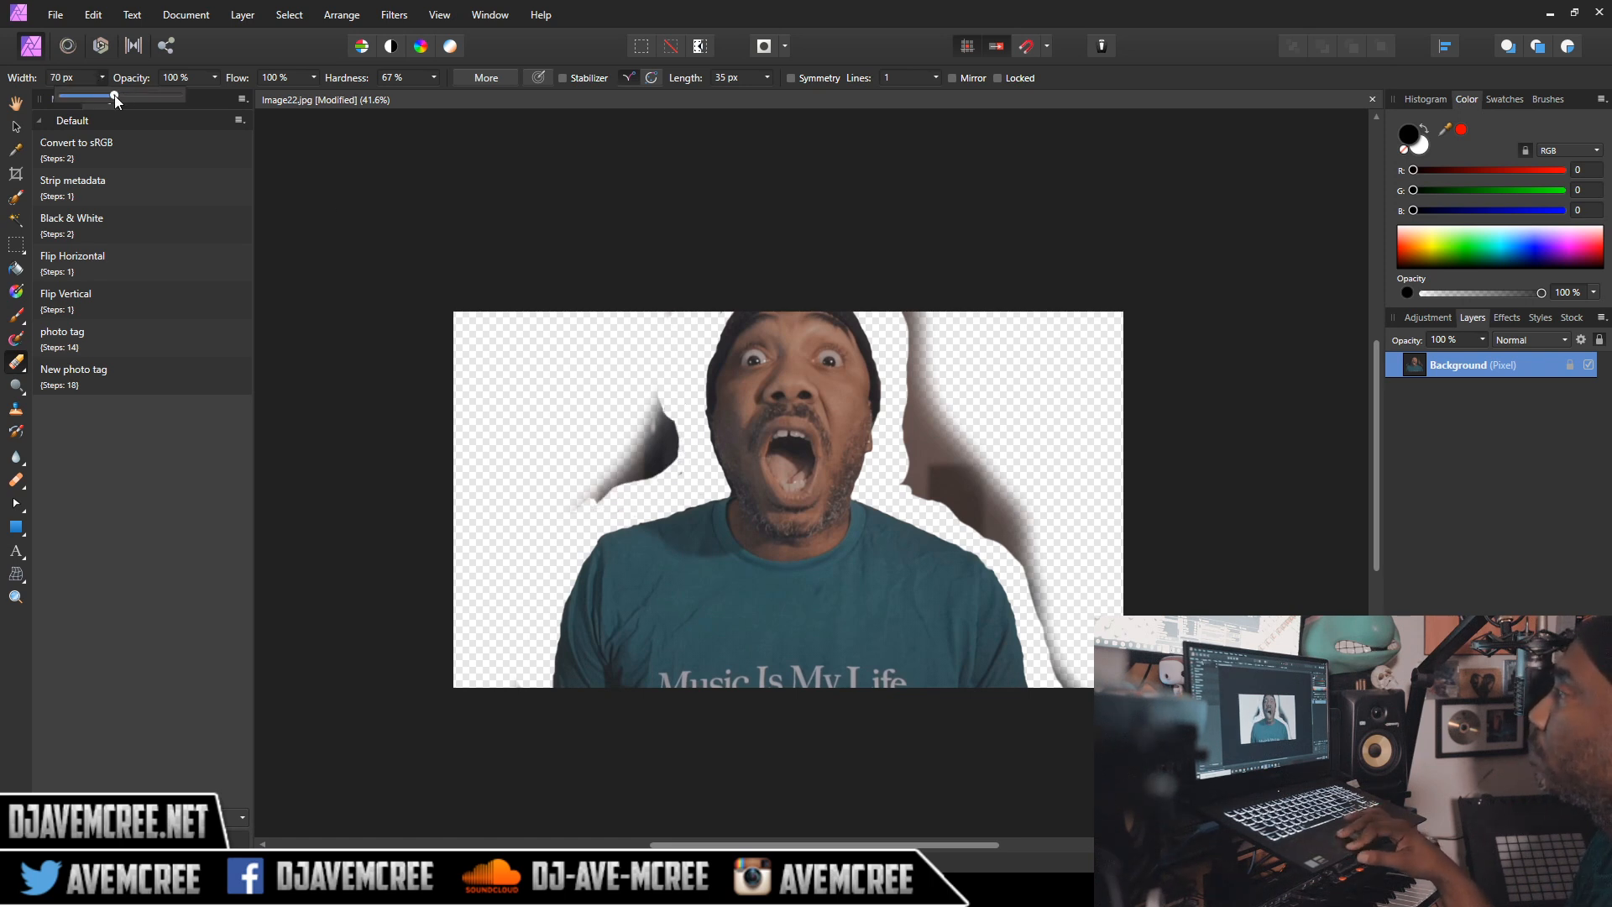
pyautogui.moveTo(619, 425); pyautogui.dragTo(558, 475)
pyautogui.moveTo(936, 444)
pyautogui.mouseDown()
pyautogui.moveTo(965, 417)
pyautogui.moveTo(1019, 486)
pyautogui.moveTo(1080, 648)
pyautogui.mouseUp()
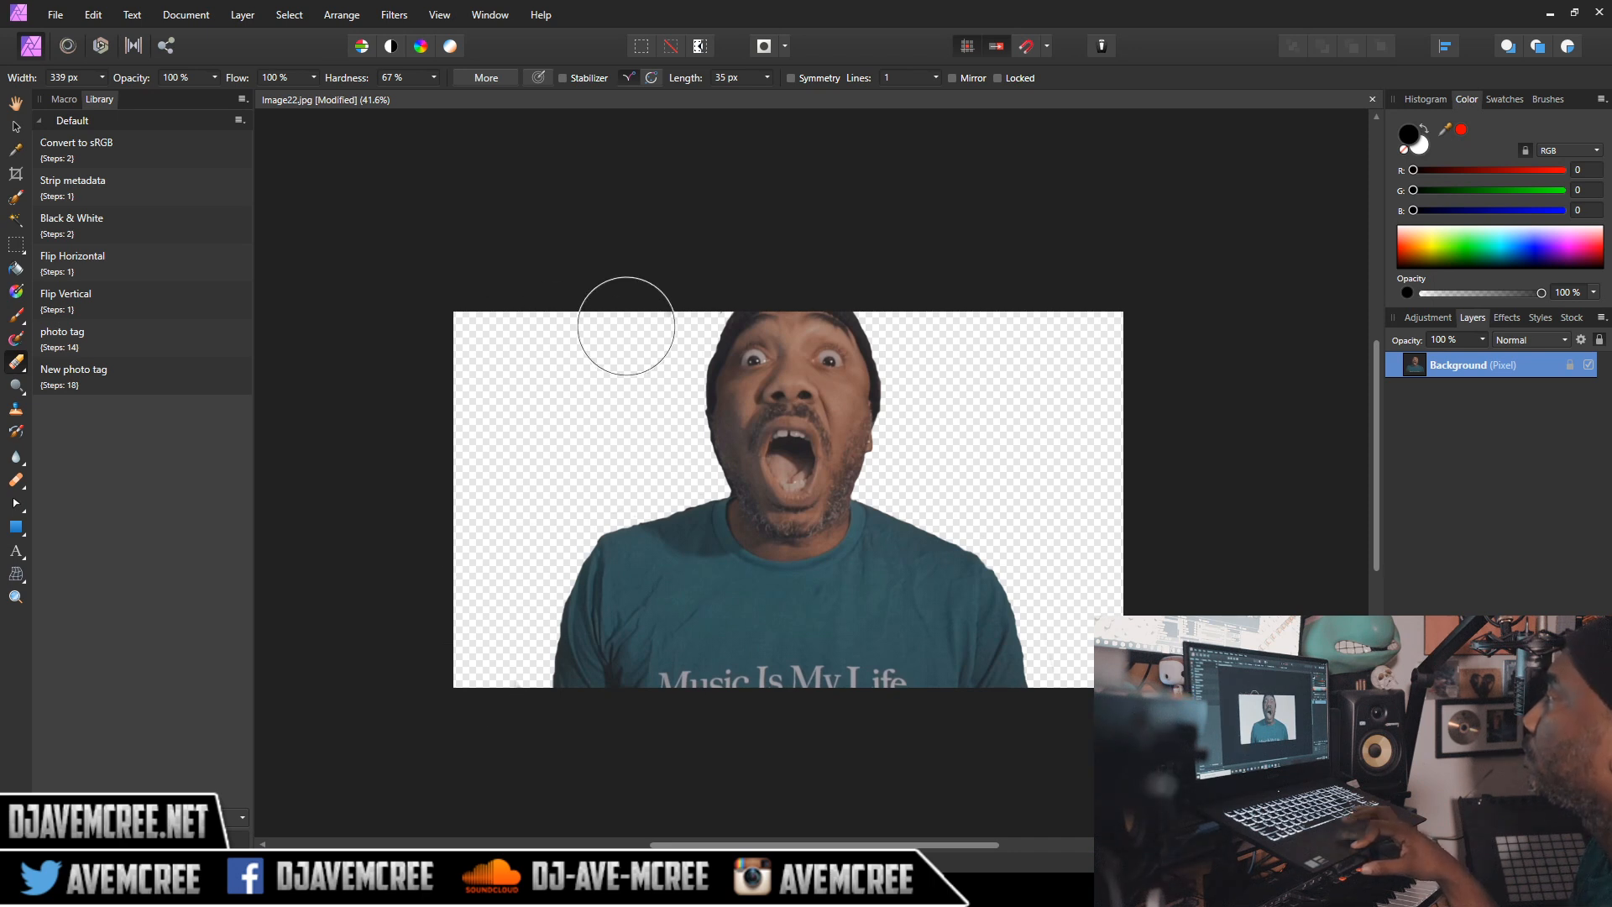
# Step: Select the cutout with the Move Tool and unlock its Background layer
pyautogui.click(17, 126)
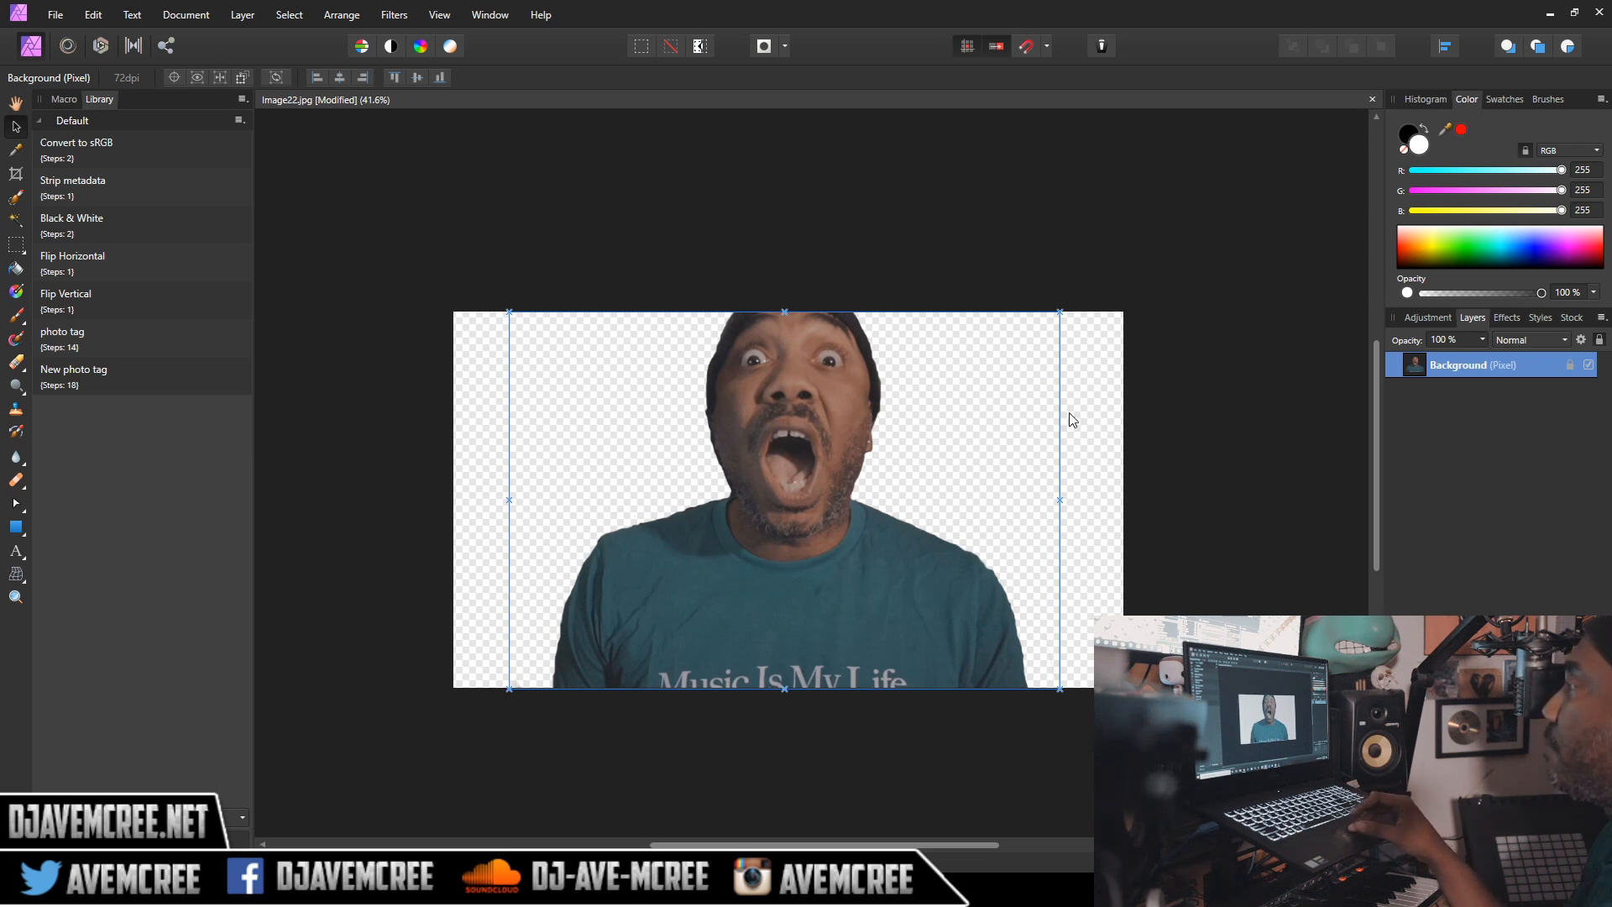
pyautogui.click(1570, 367)
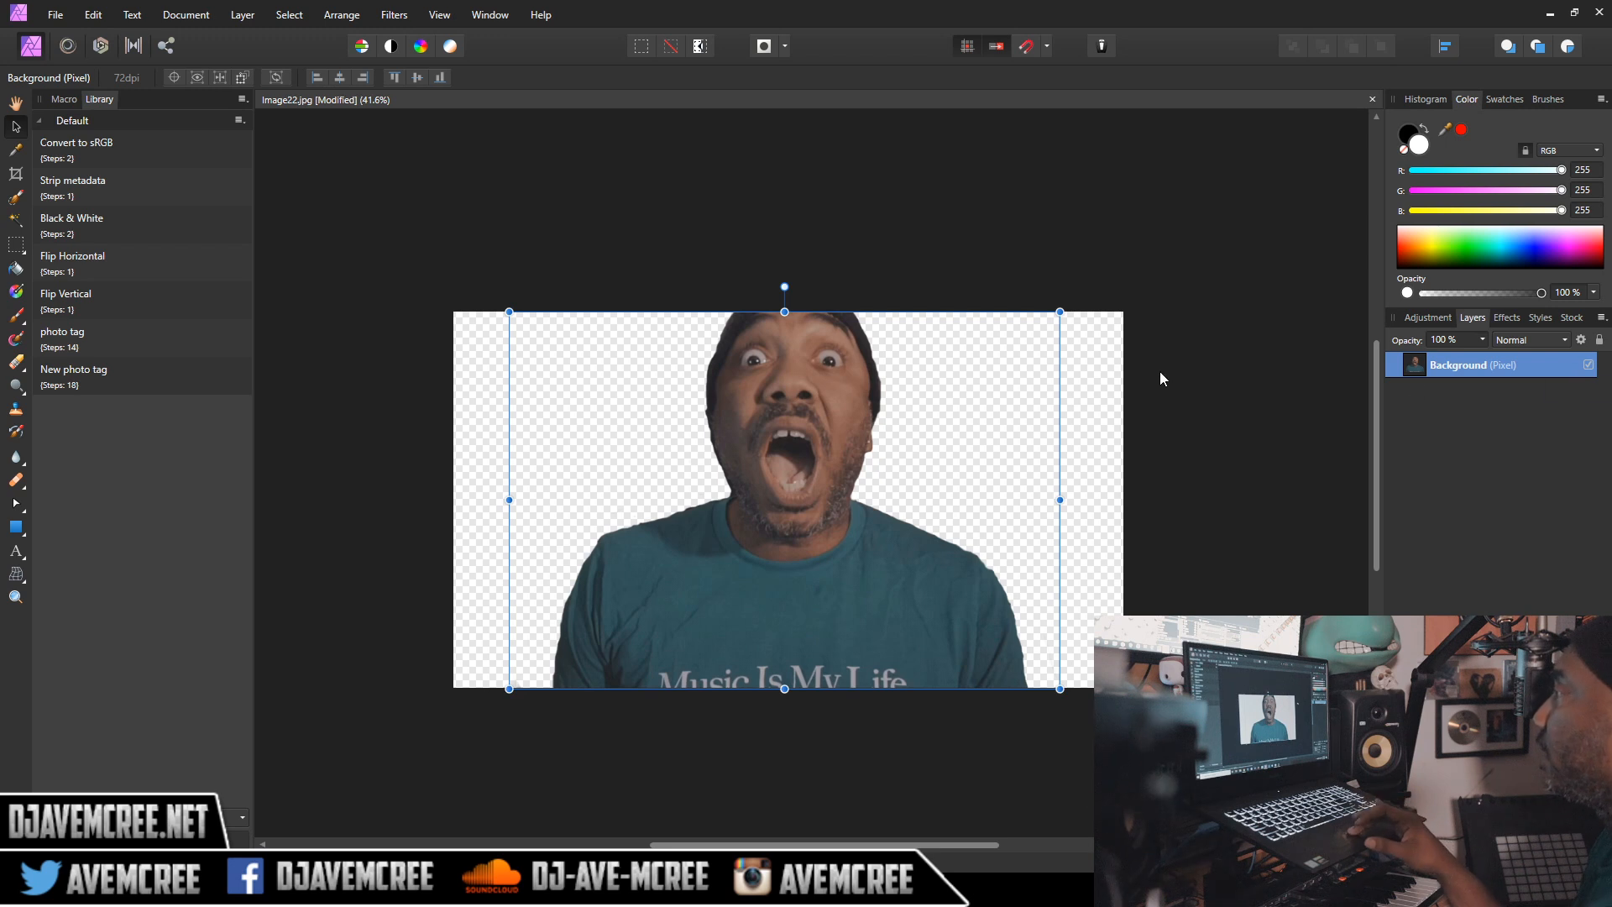
# Step: Draw a white rectangle of about 2136 × 1292 px covering the whole canvas and place it beneath the man's Background layer
pyautogui.click(16, 527)
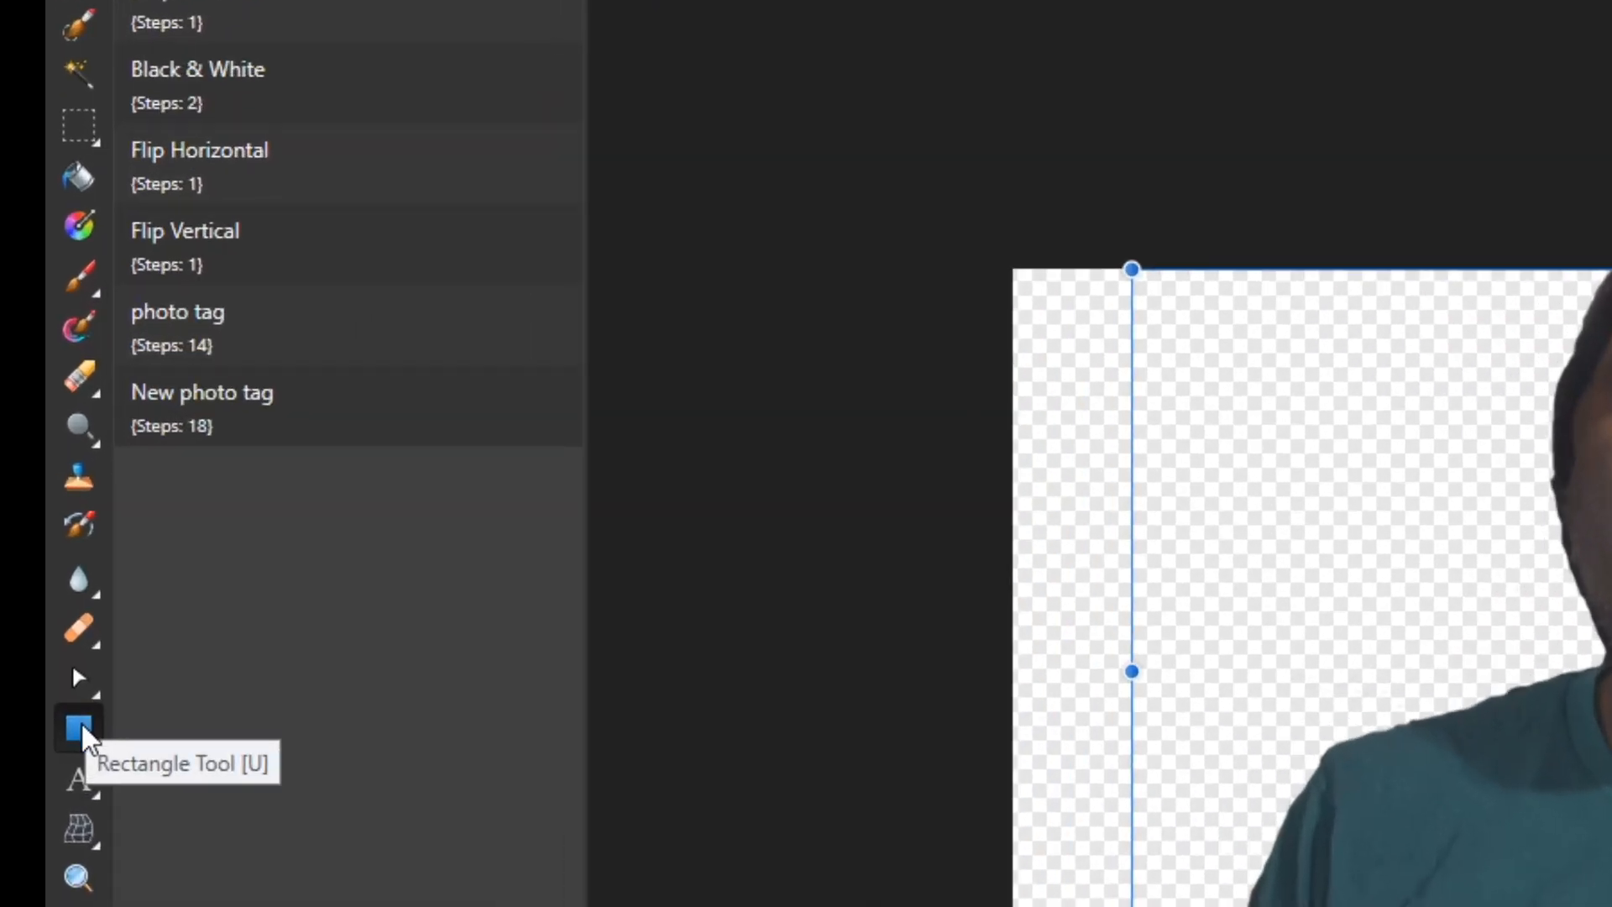
pyautogui.click(80, 727)
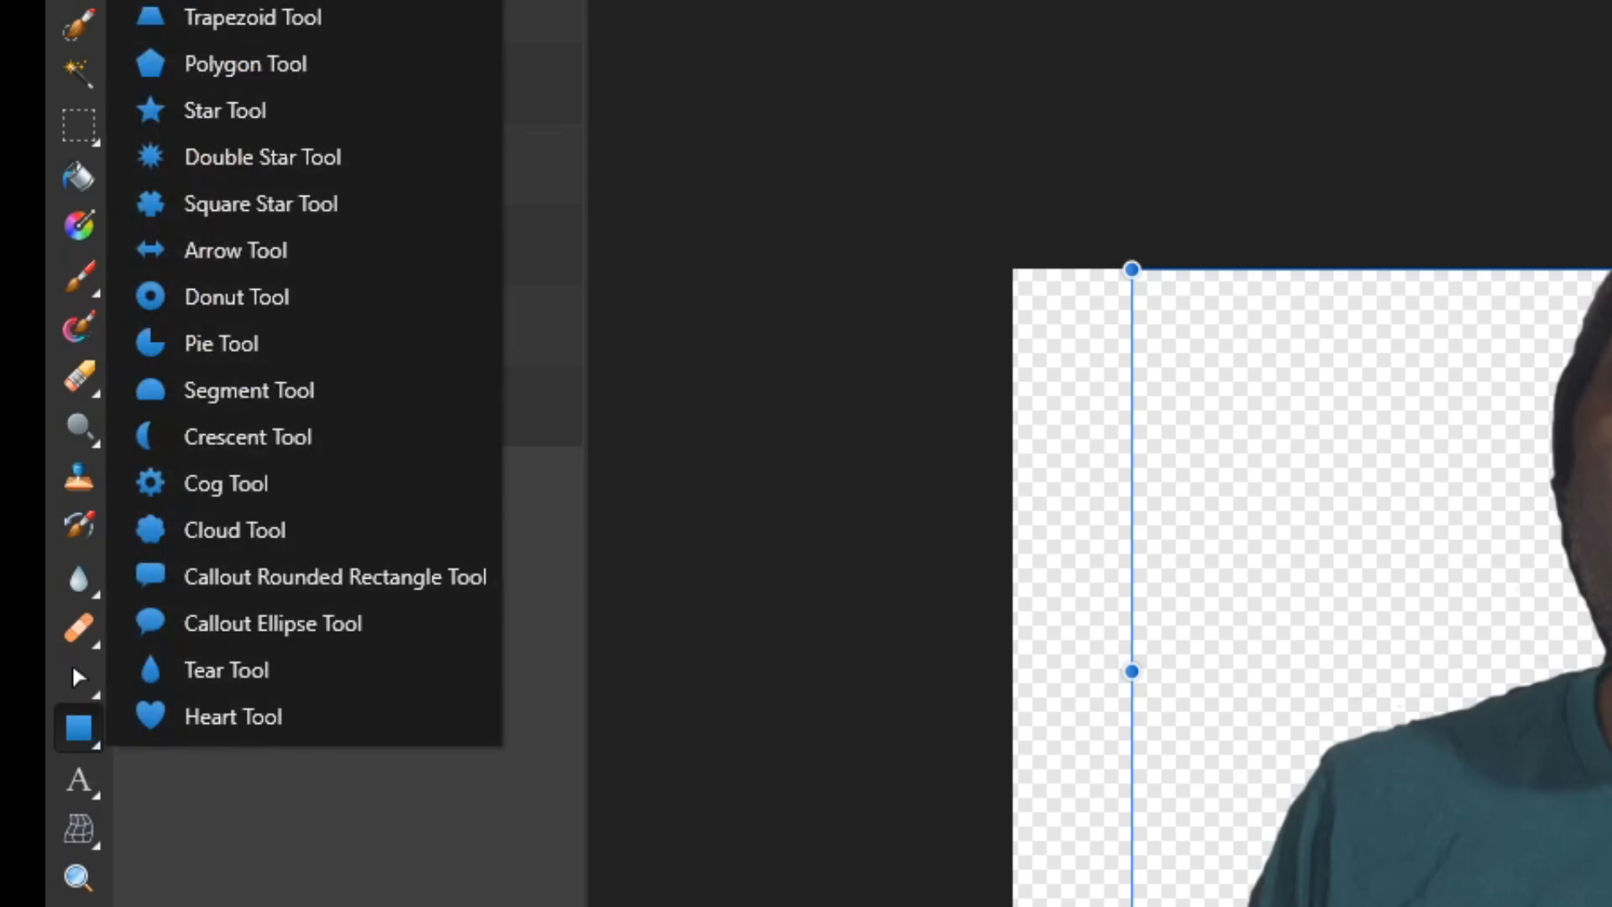
pyautogui.click(113, 92)
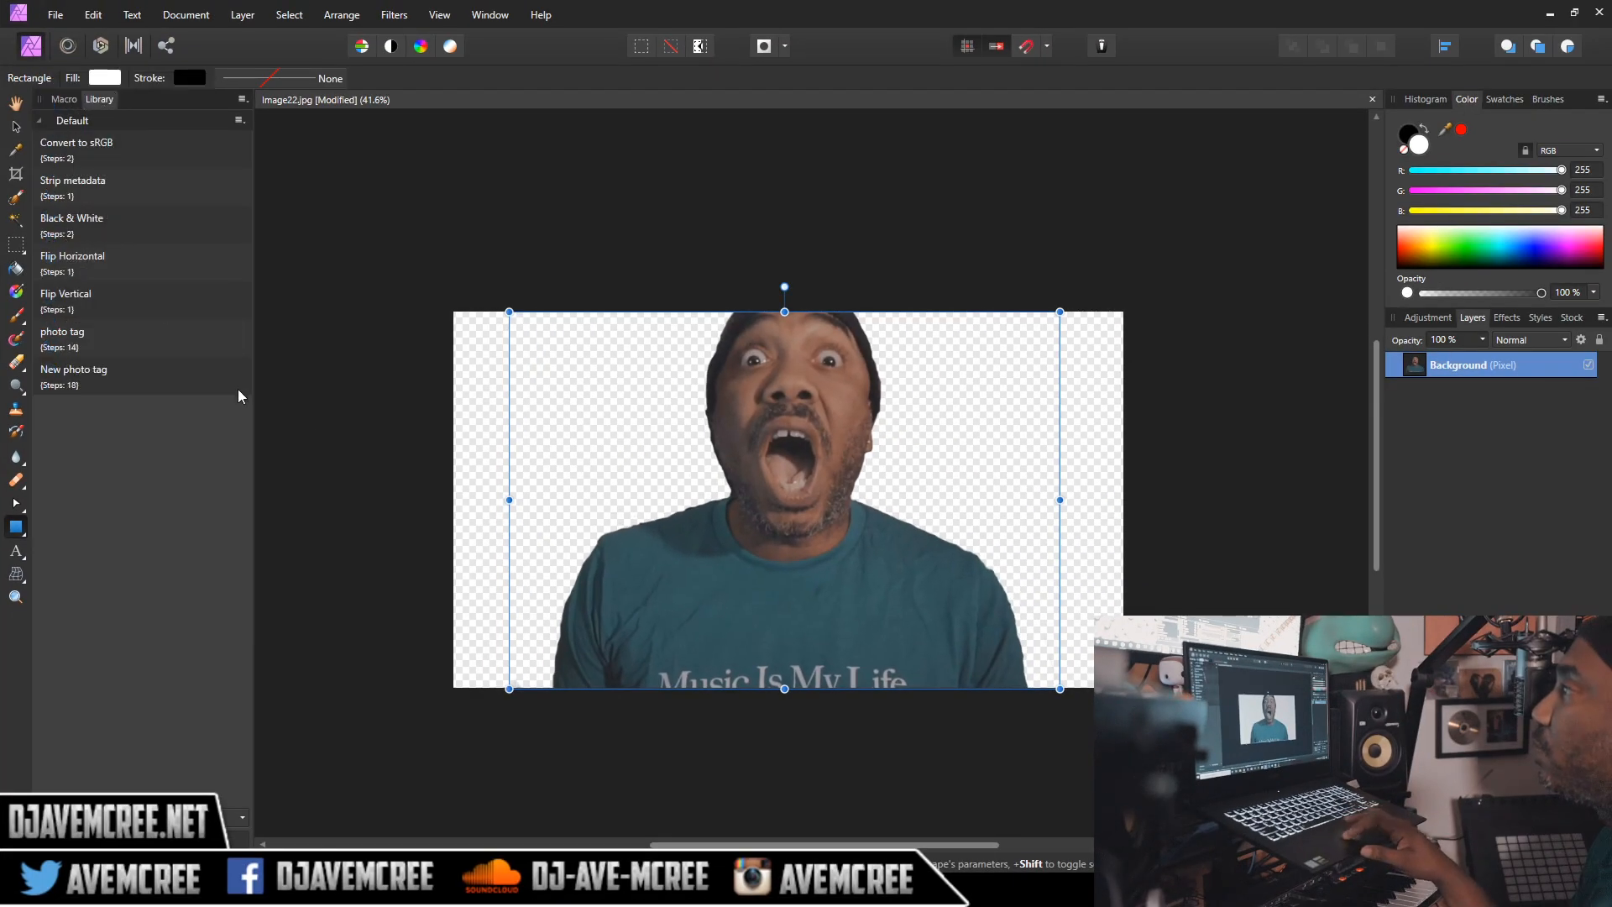
pyautogui.moveTo(418, 281); pyautogui.dragTo(1163, 731)
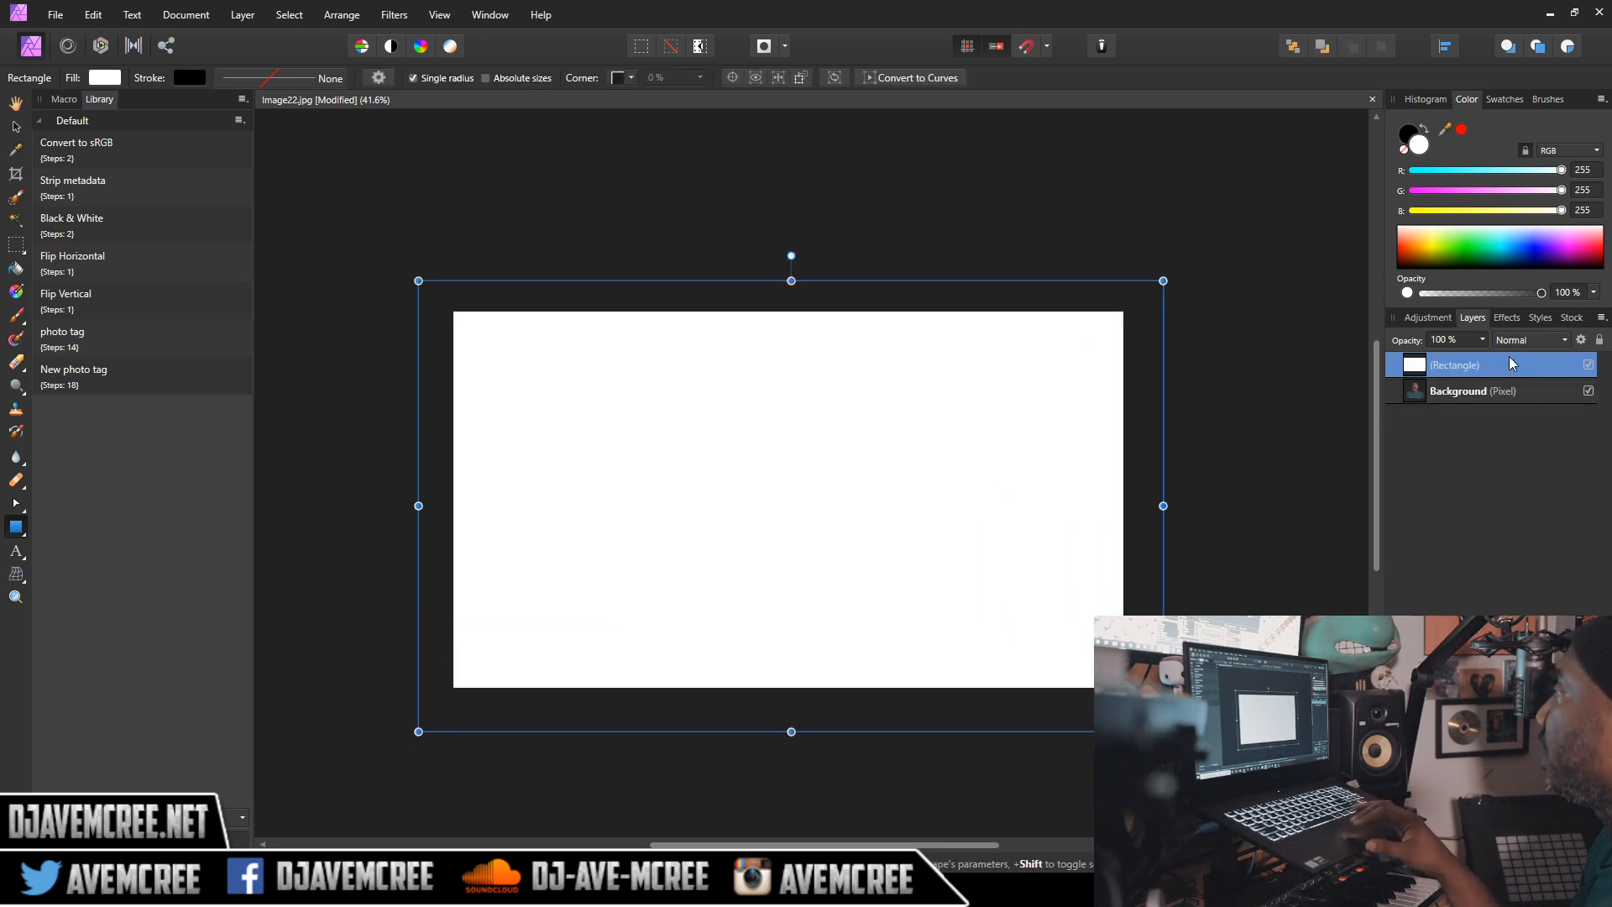
pyautogui.moveTo(1511, 363); pyautogui.dragTo(1514, 431)
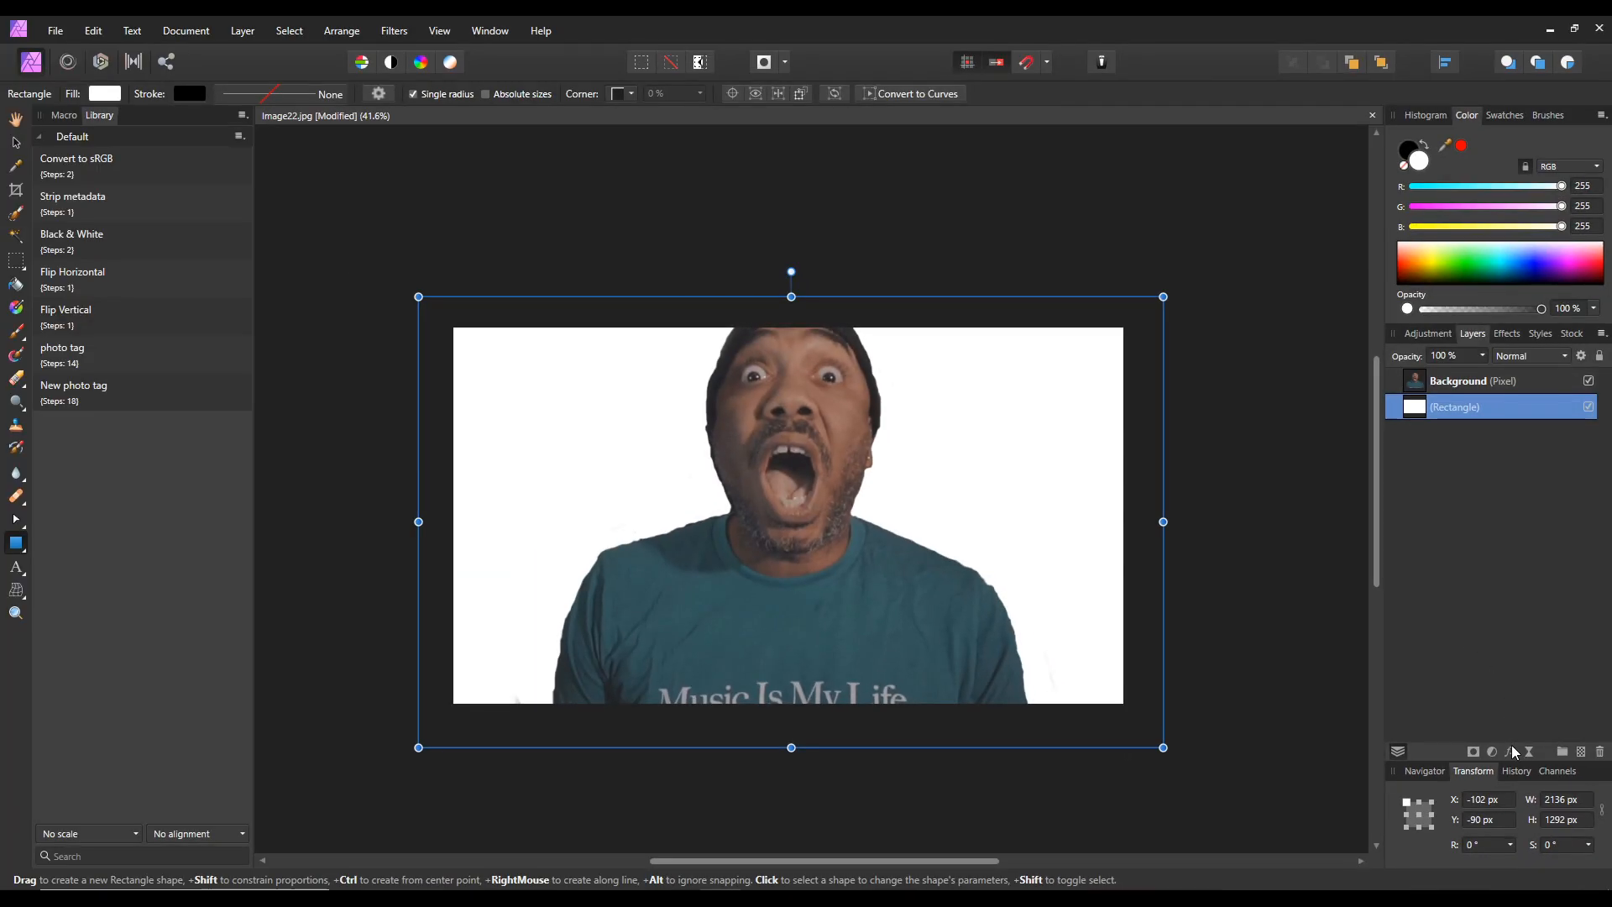
# Step: Add a Gradient Overlay effect to the rectangle and set its start stop to pink-purple (RGB 217, 87, 255)
pyautogui.click(1509, 750)
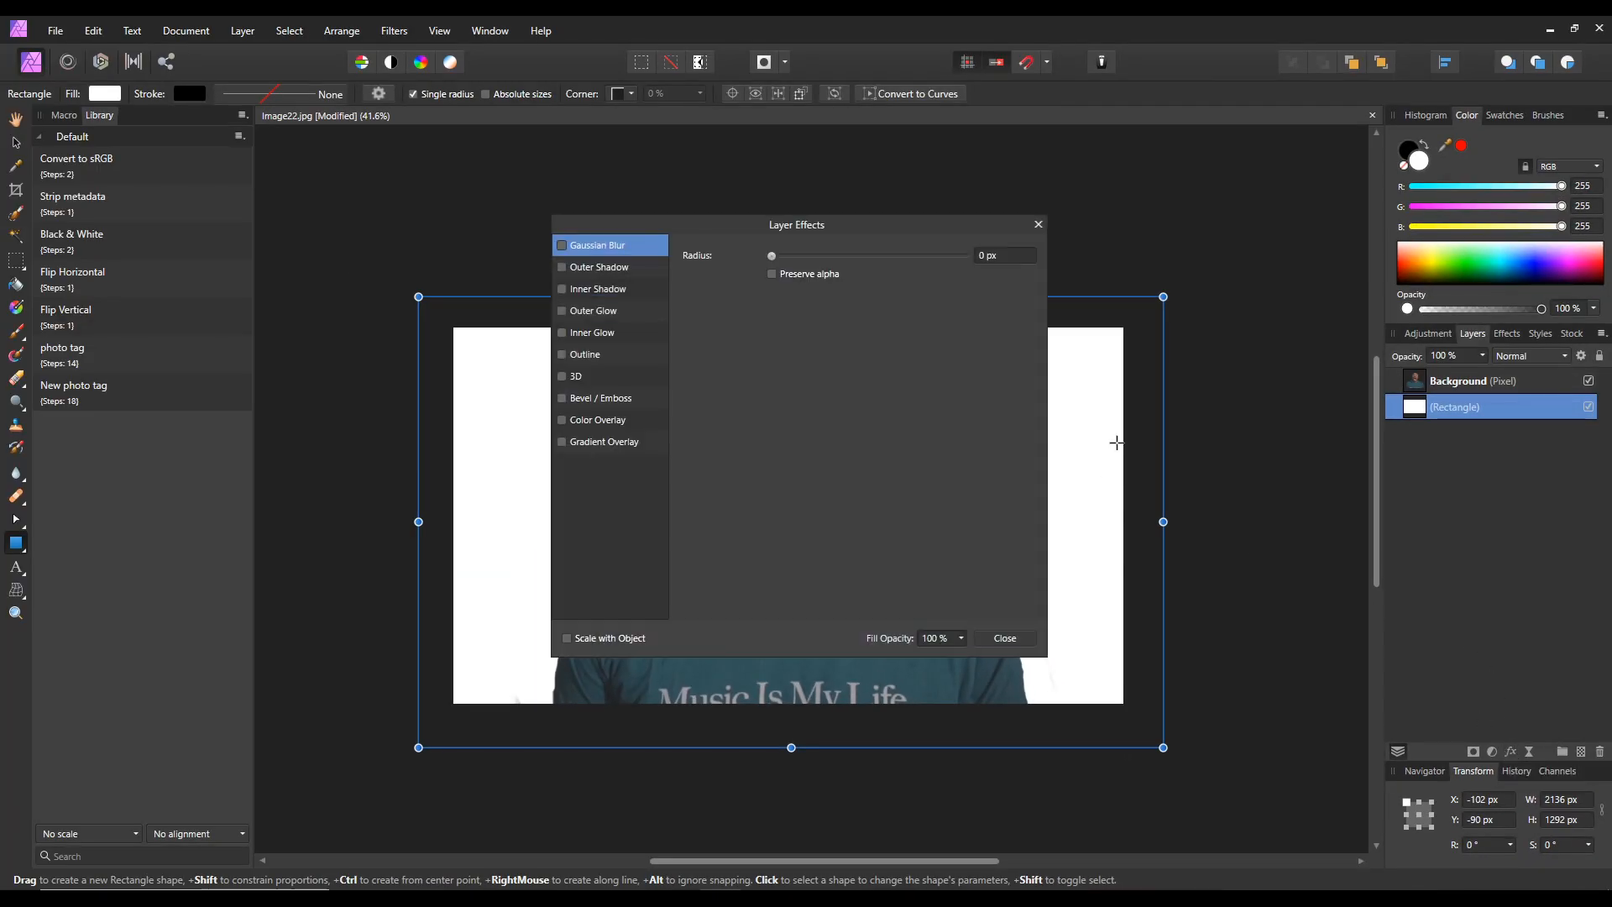
pyautogui.click(567, 440)
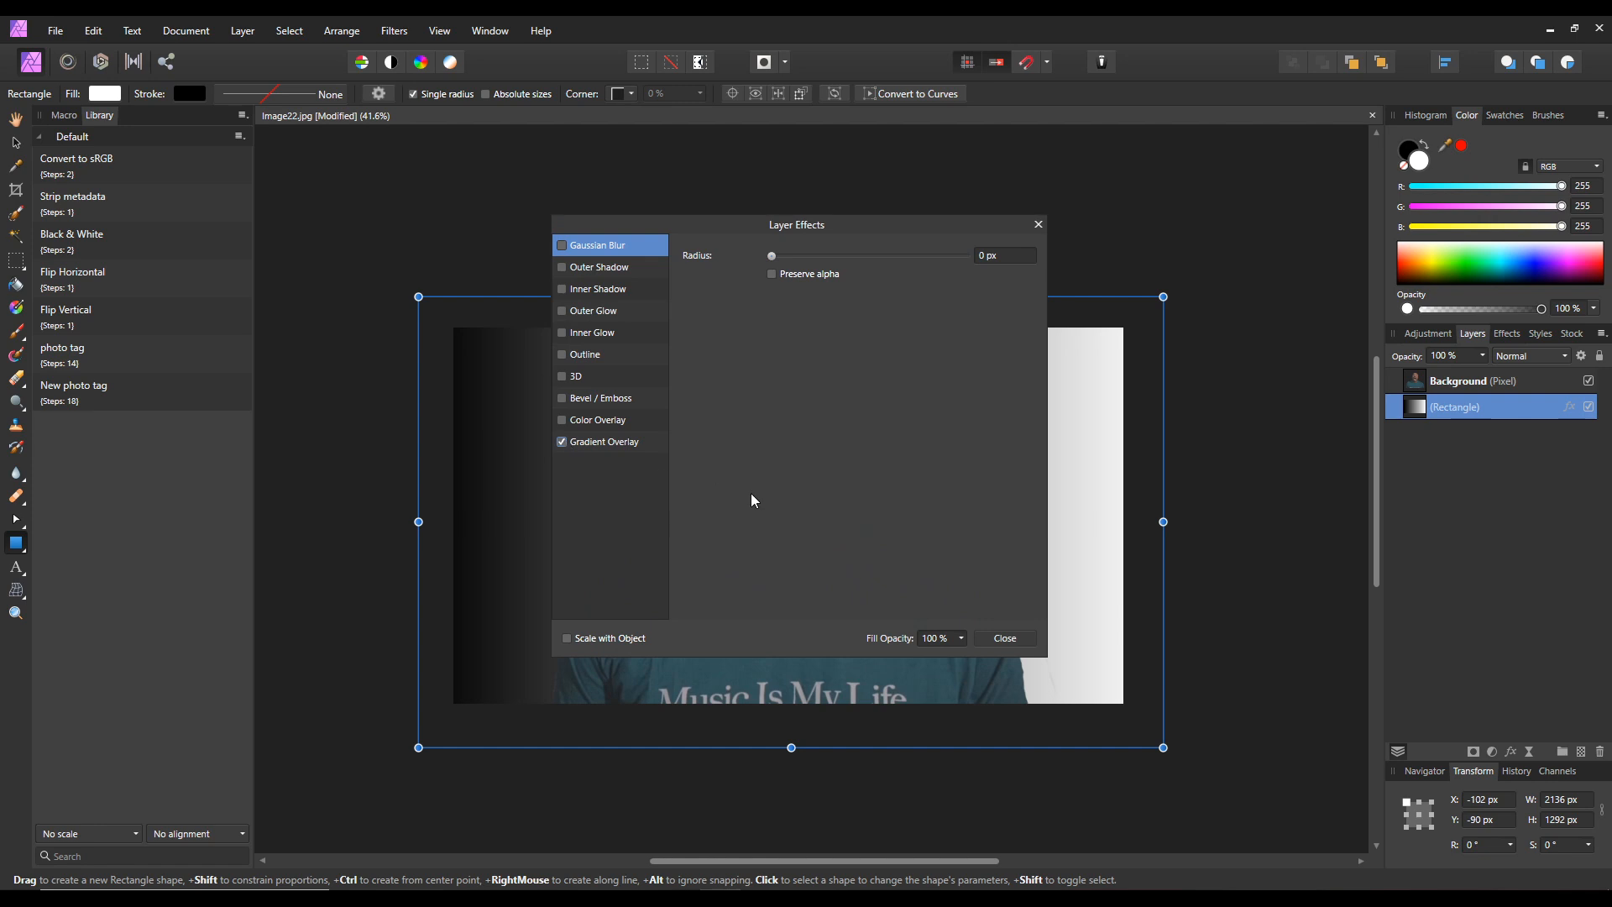
pyautogui.click(604, 443)
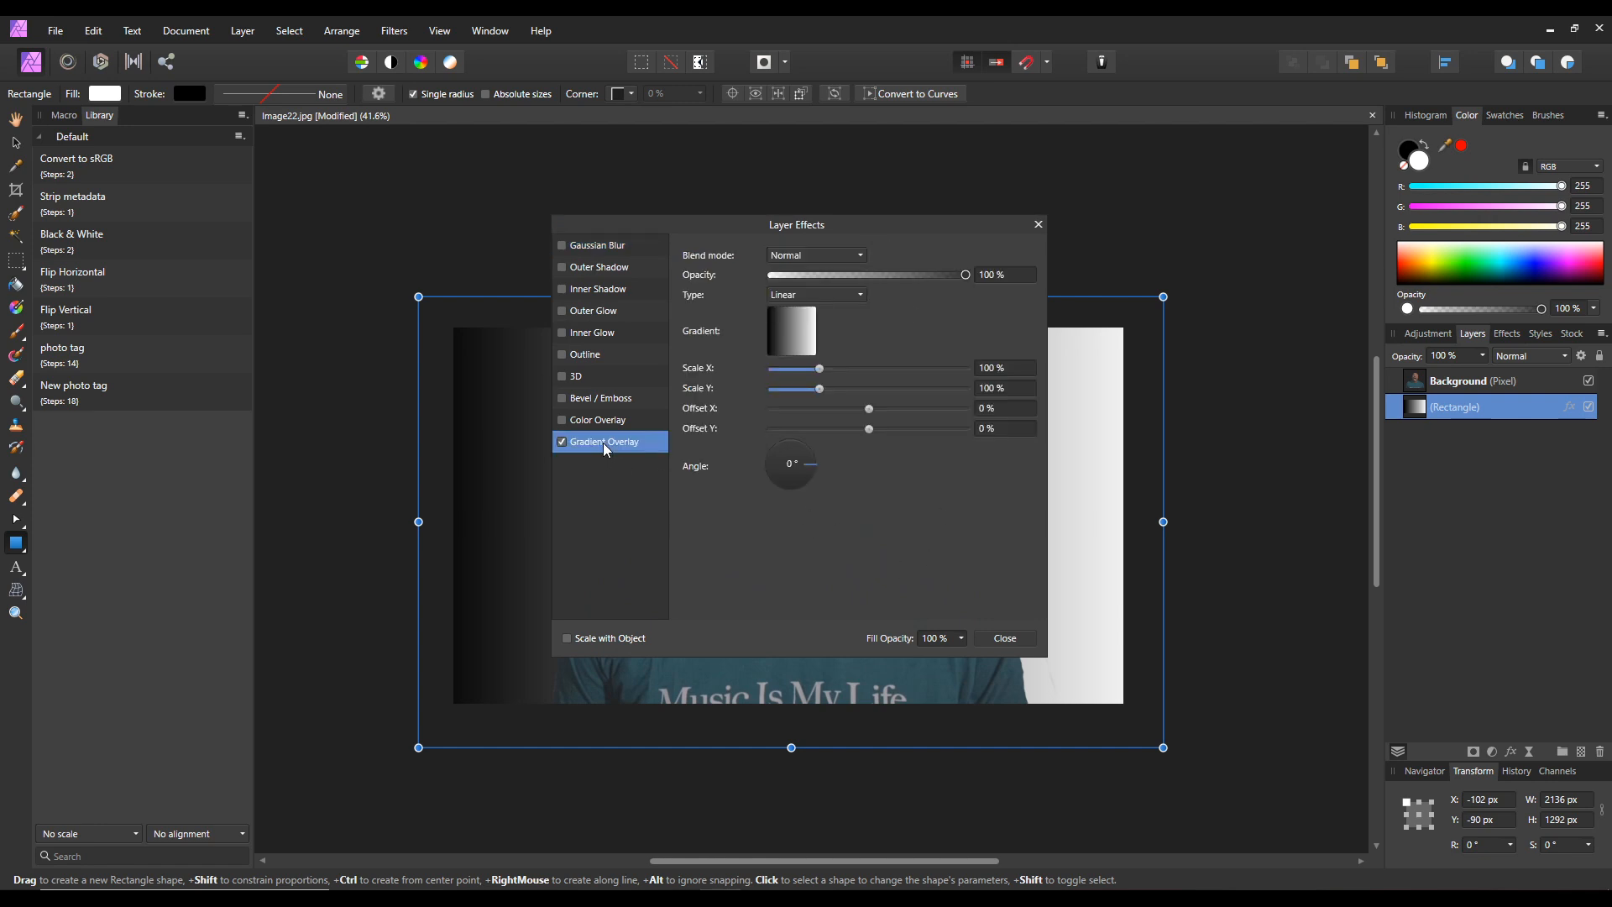
pyautogui.click(791, 337)
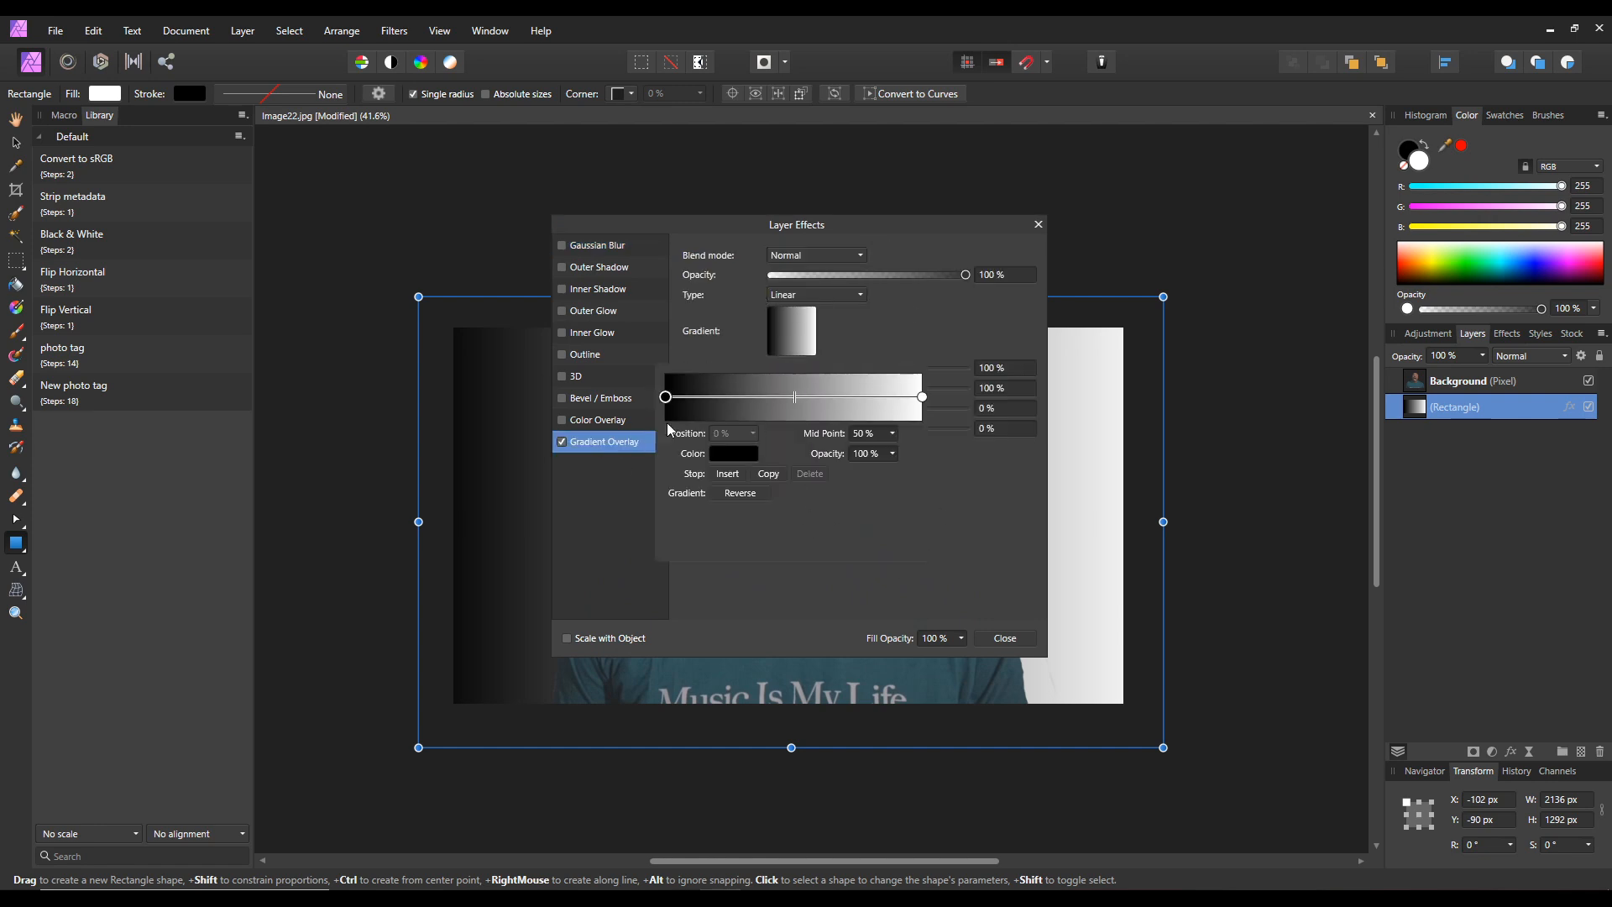
pyautogui.click(740, 457)
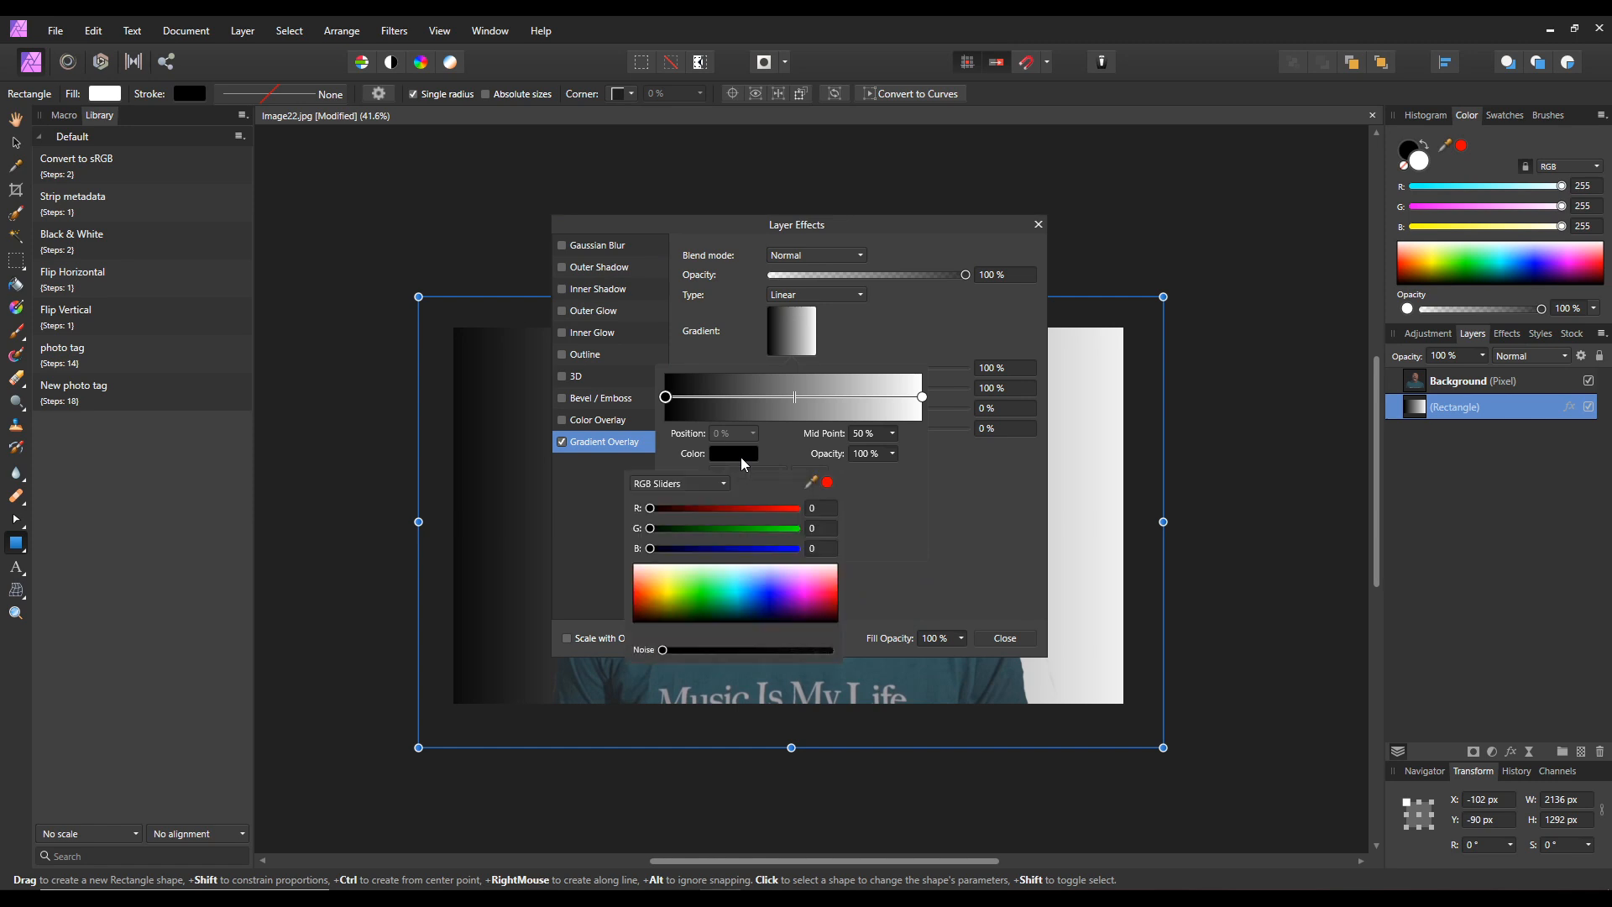
pyautogui.click(797, 583)
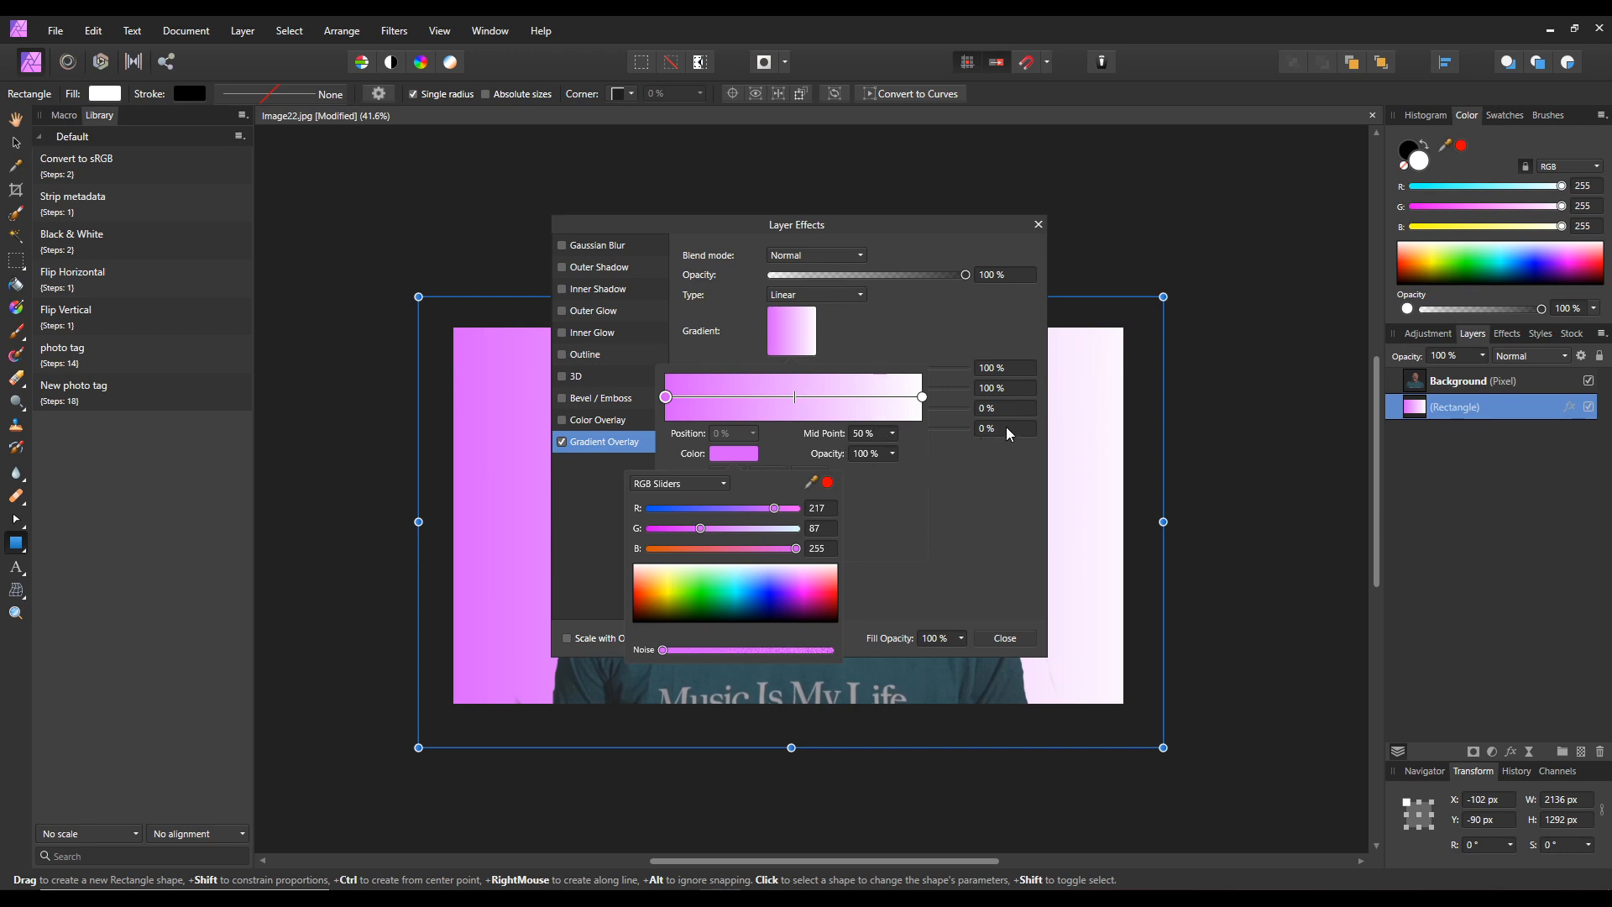
# Step: Set the gradient overlay's end stop to yellow (RGB 255, 248, 73)
pyautogui.click(923, 399)
pyautogui.click(923, 398)
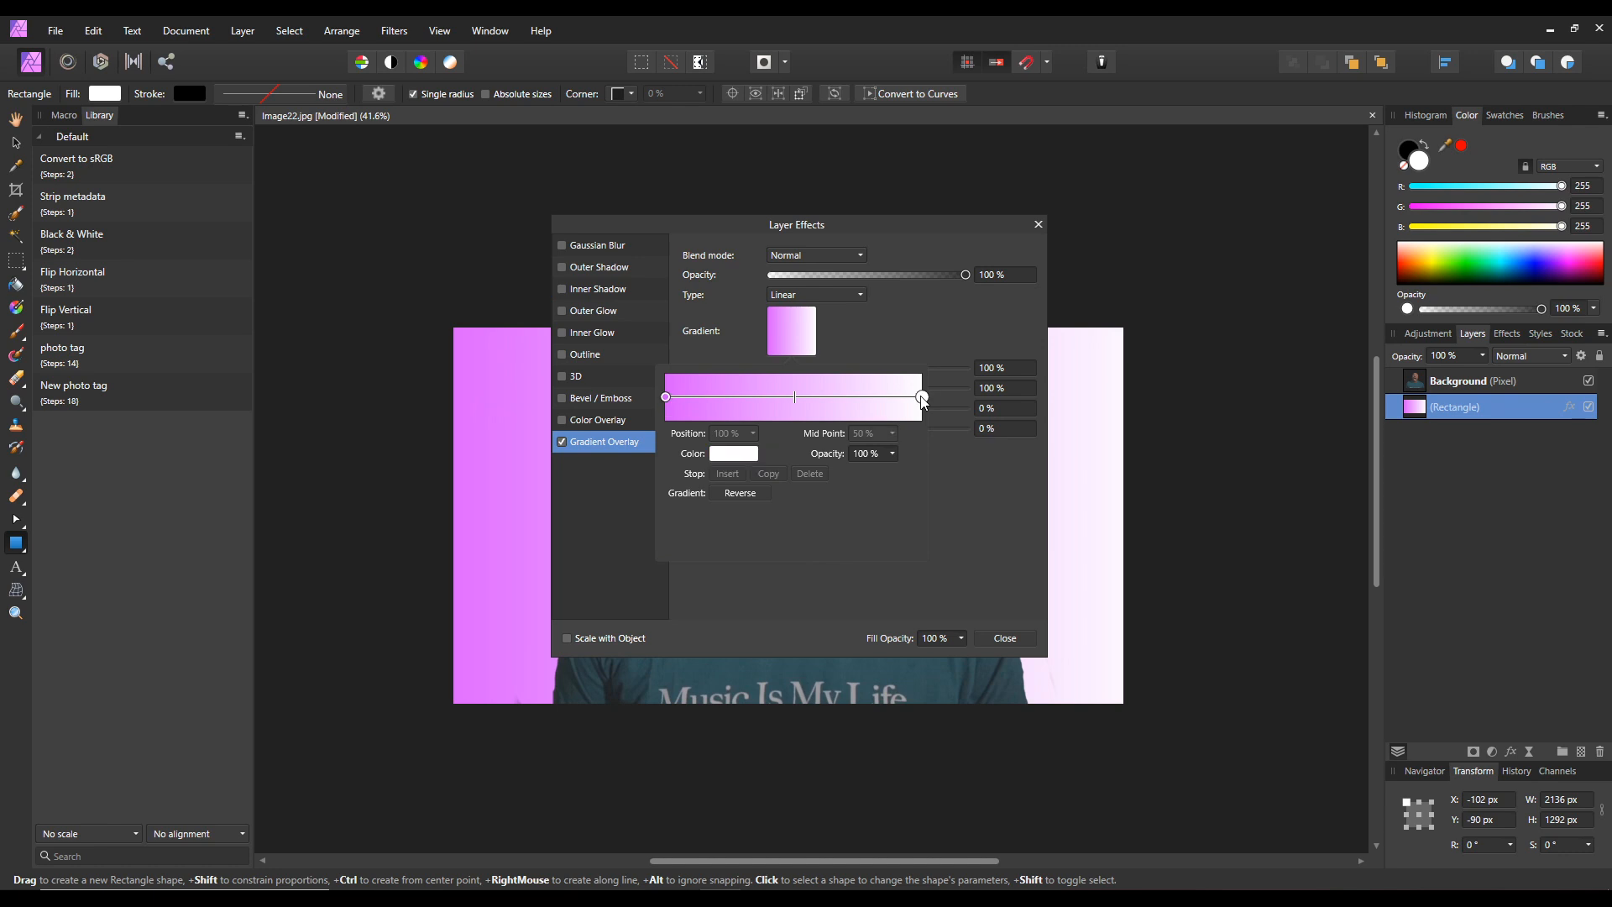
pyautogui.click(736, 455)
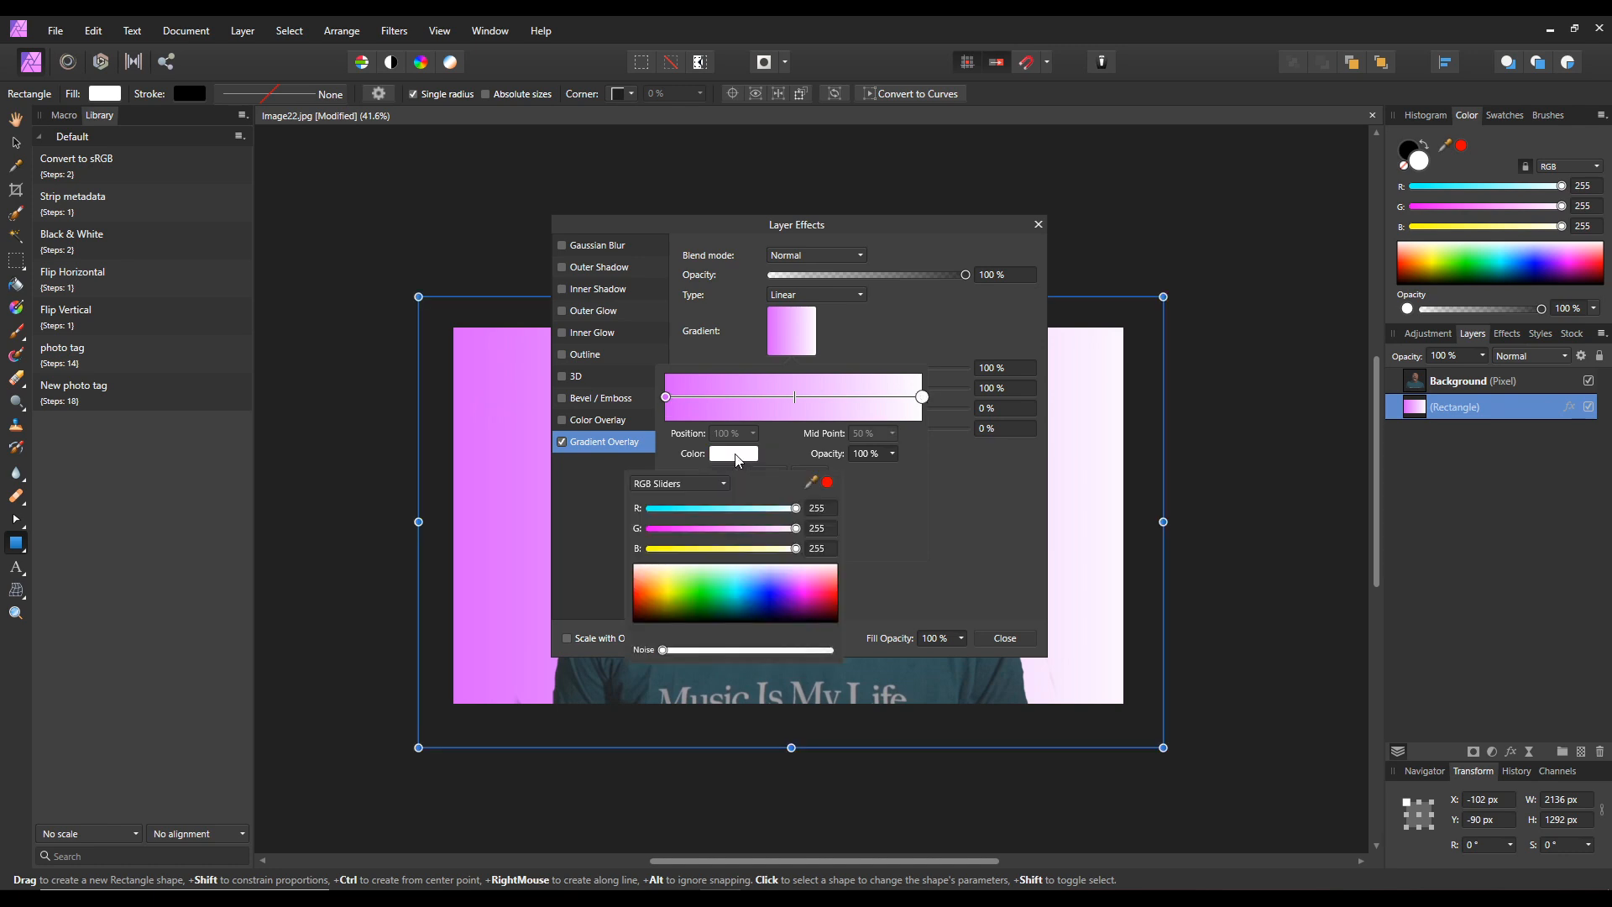
pyautogui.click(665, 588)
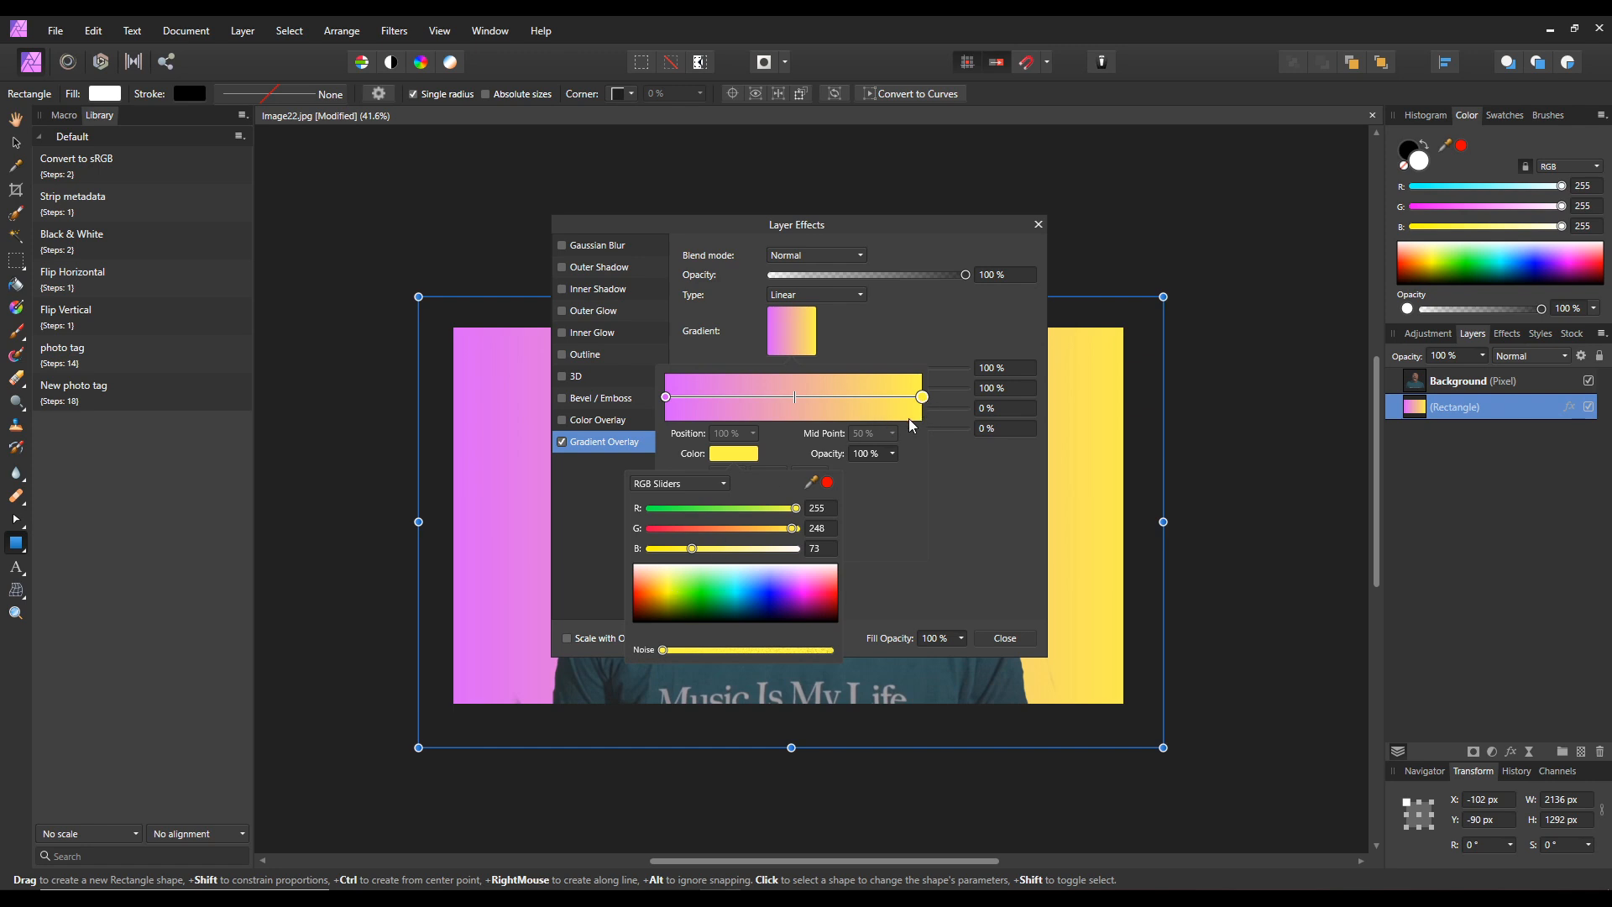
# Step: Try the Elliptical and Radial types for the gradient overlay and return it to Linear
pyautogui.click(855, 295)
pyautogui.click(838, 327)
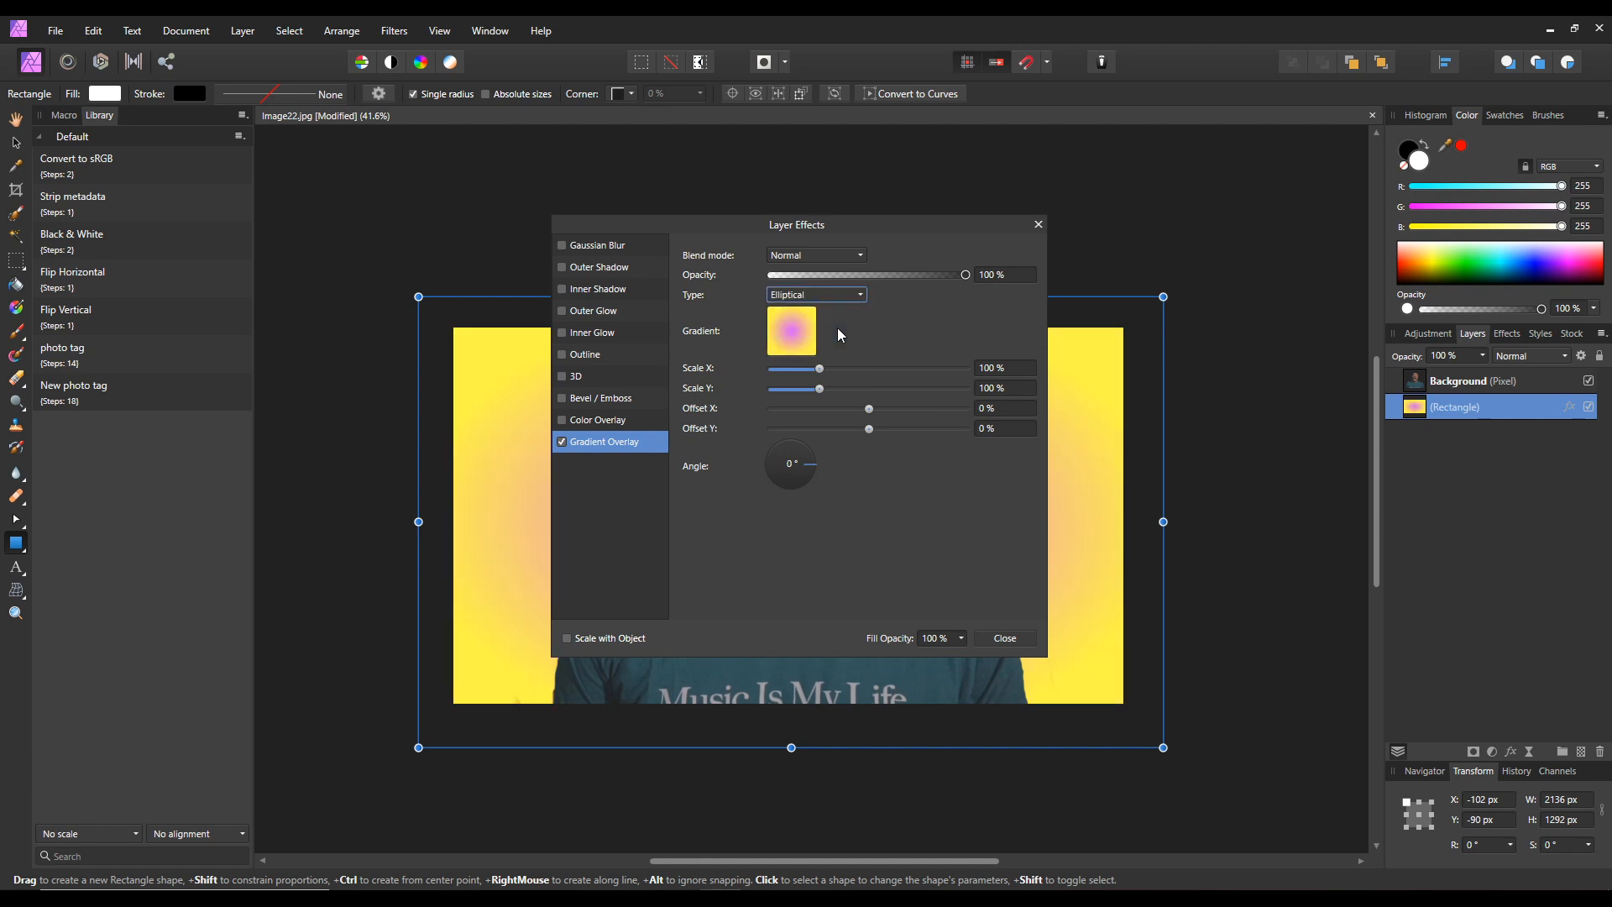
pyautogui.click(864, 295)
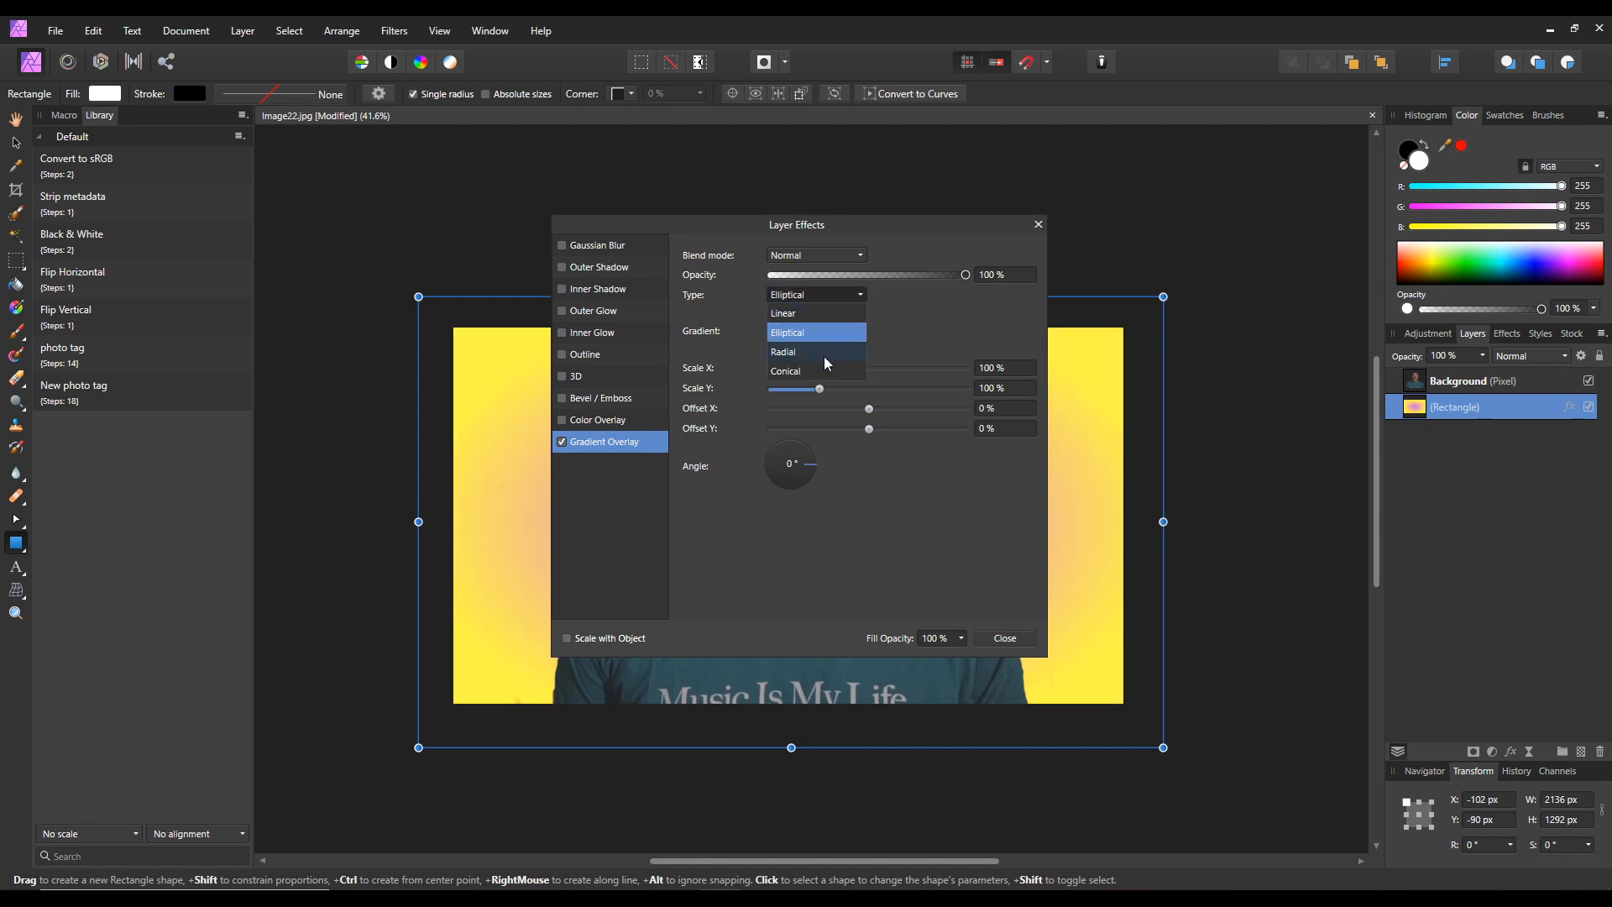
pyautogui.click(826, 352)
pyautogui.click(862, 295)
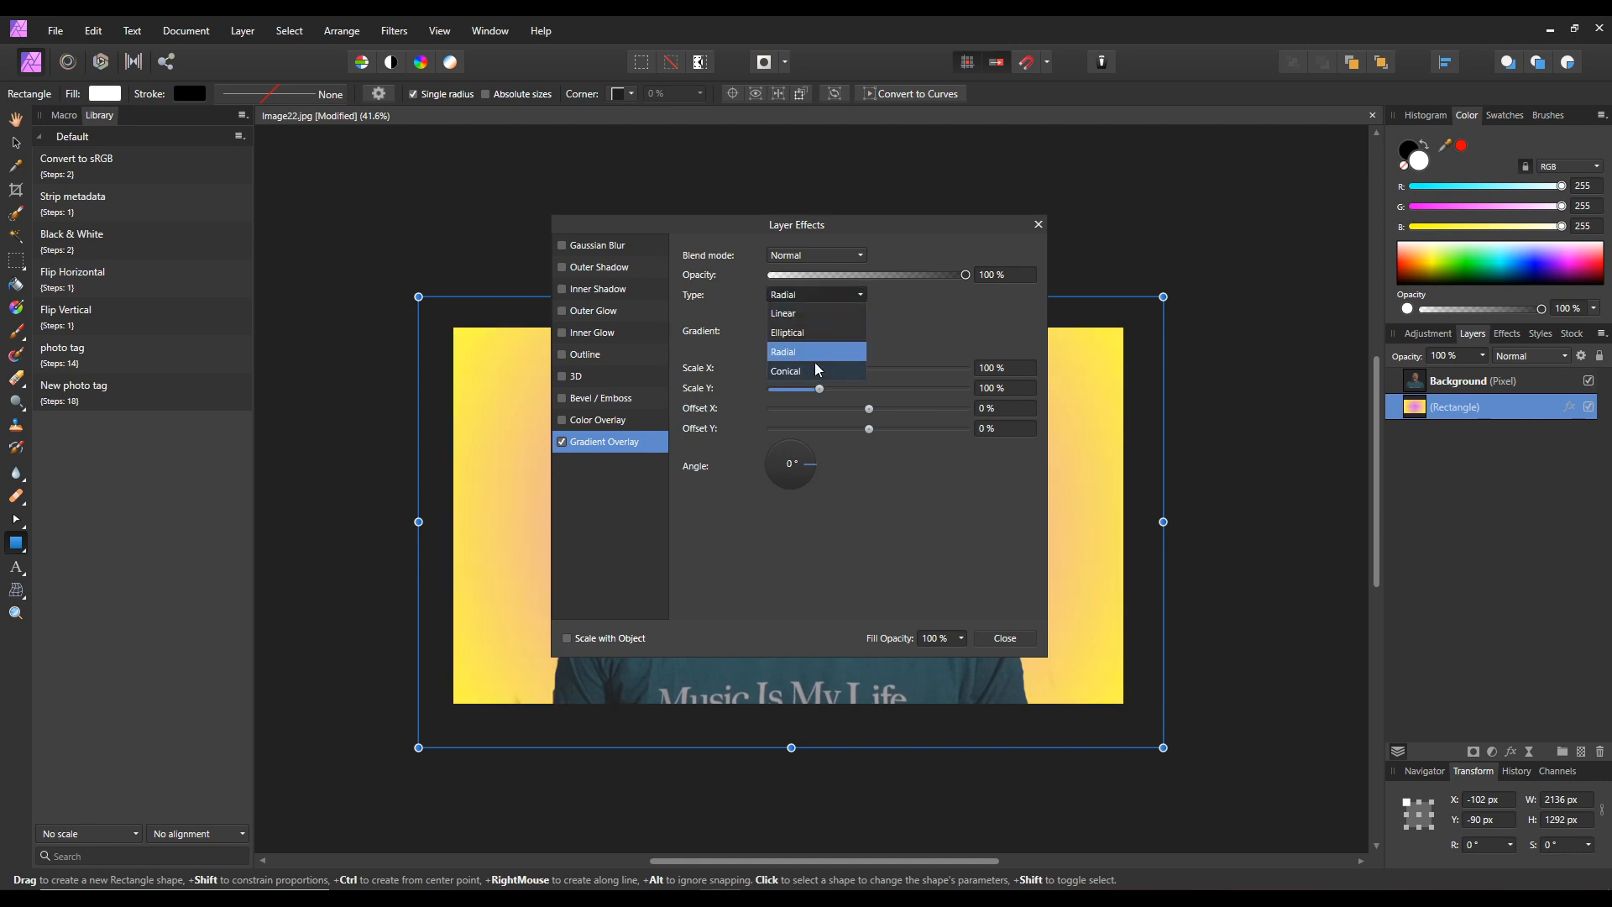
pyautogui.click(819, 313)
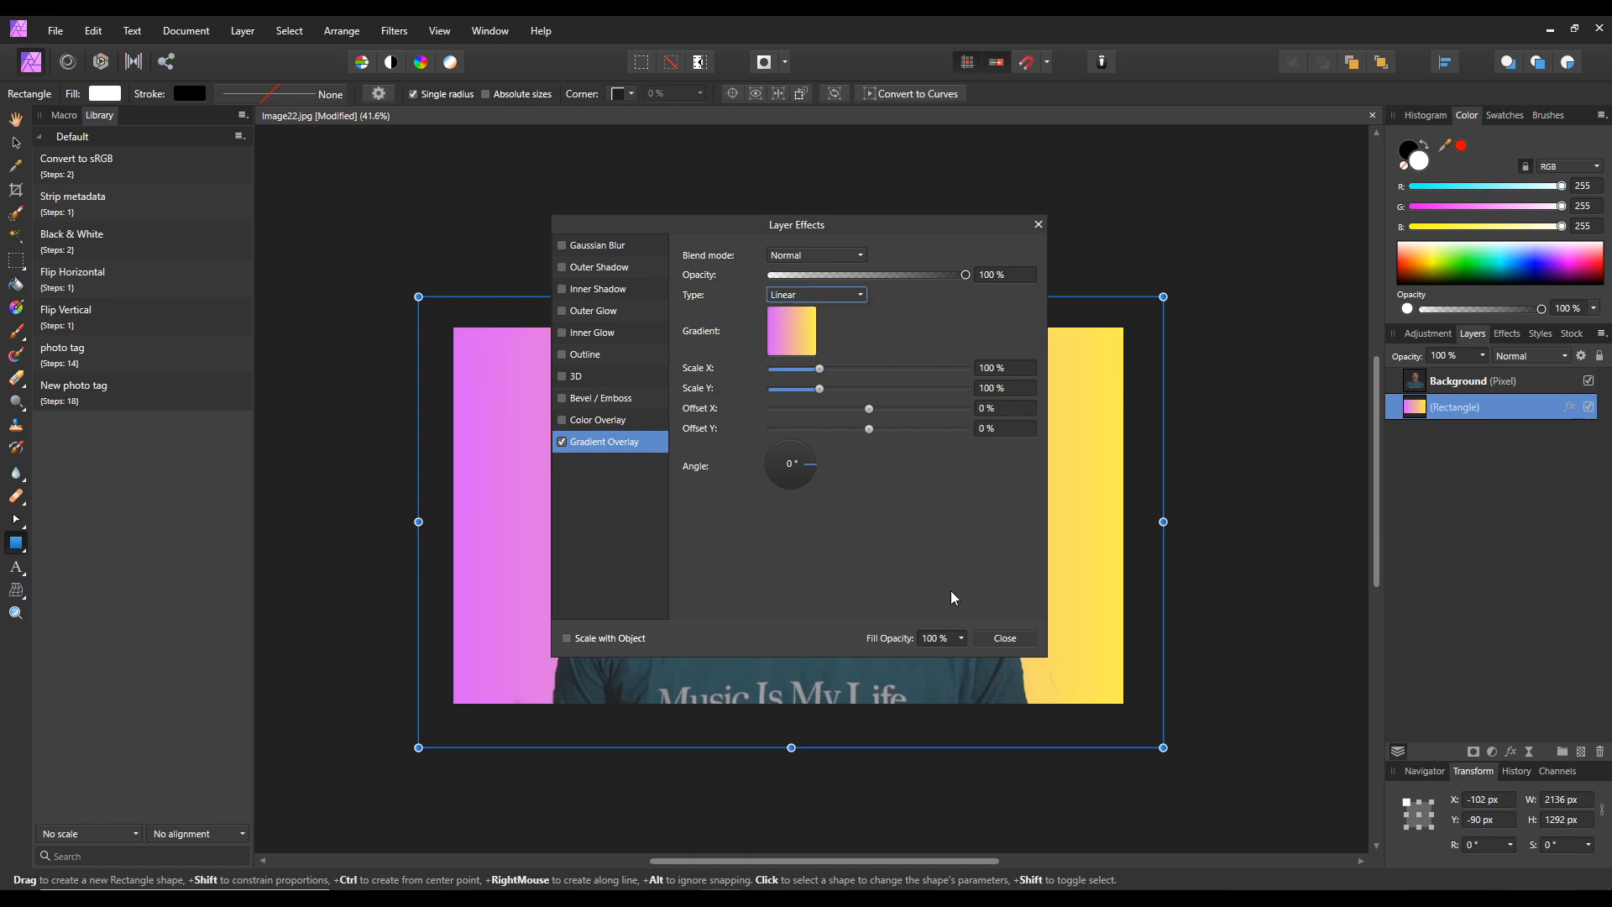
# Step: Try rotating the gradient overlay's angle, return it to horizontal and close the layer effects
pyautogui.click(808, 467)
pyautogui.moveTo(811, 472)
pyautogui.mouseDown()
pyautogui.moveTo(757, 441)
pyautogui.moveTo(729, 496)
pyautogui.moveTo(853, 448)
pyautogui.moveTo(830, 435)
pyautogui.moveTo(841, 464)
pyautogui.mouseUp()
pyautogui.click(1004, 638)
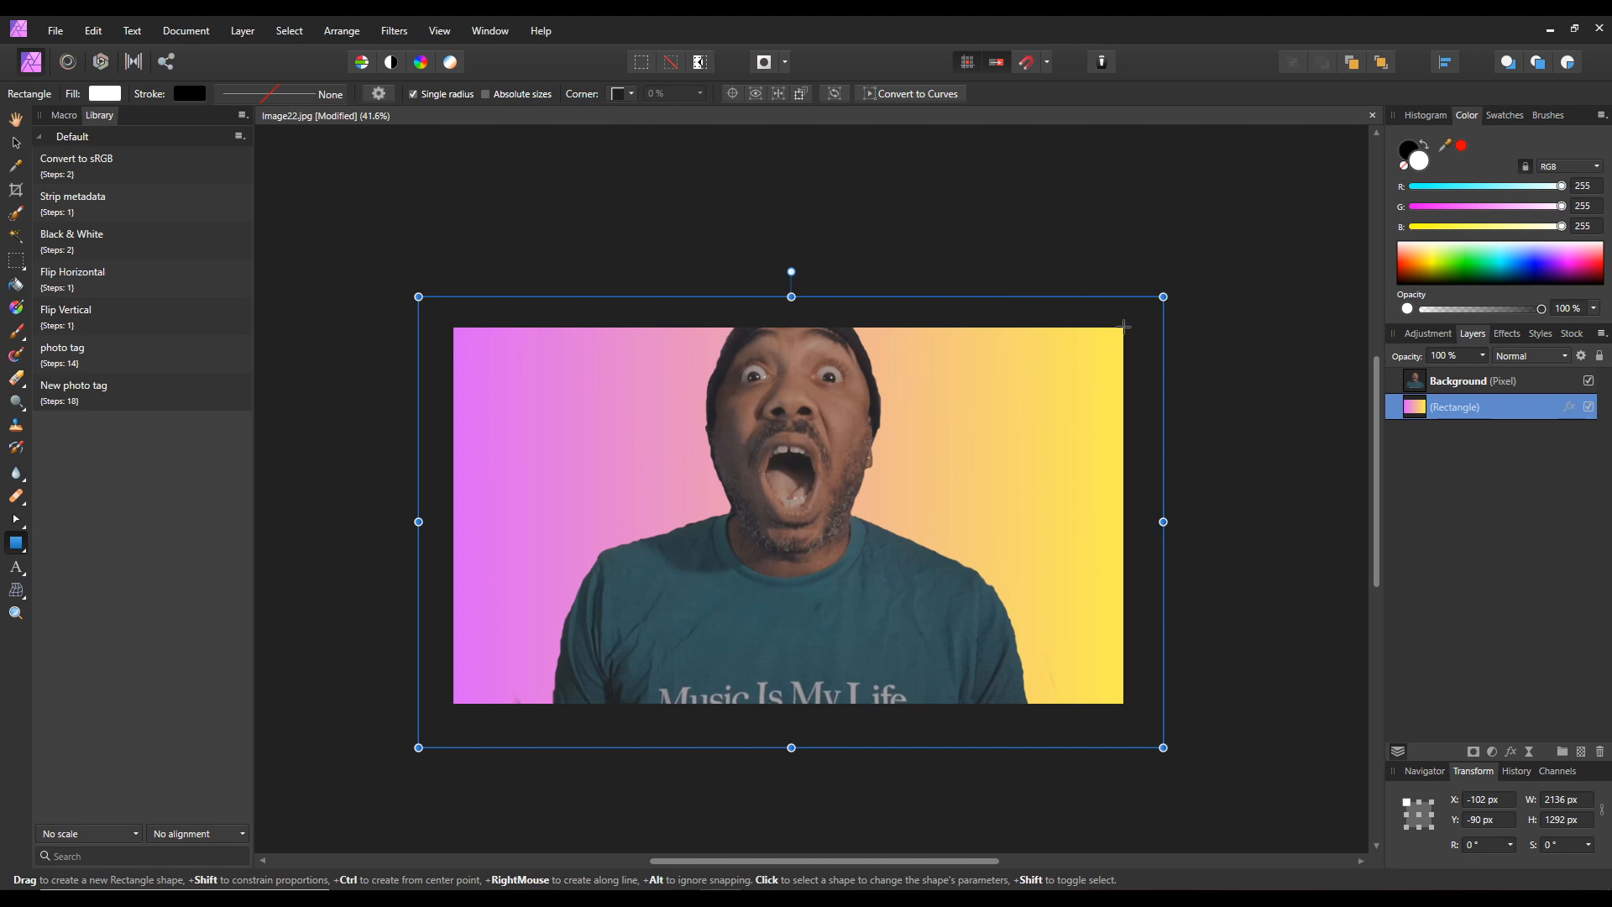
# Step: Enlarge the man's cutout to about 2471 × 1692 px, keeping its upper-left corner in place so his face fills the canvas height
pyautogui.click(1468, 385)
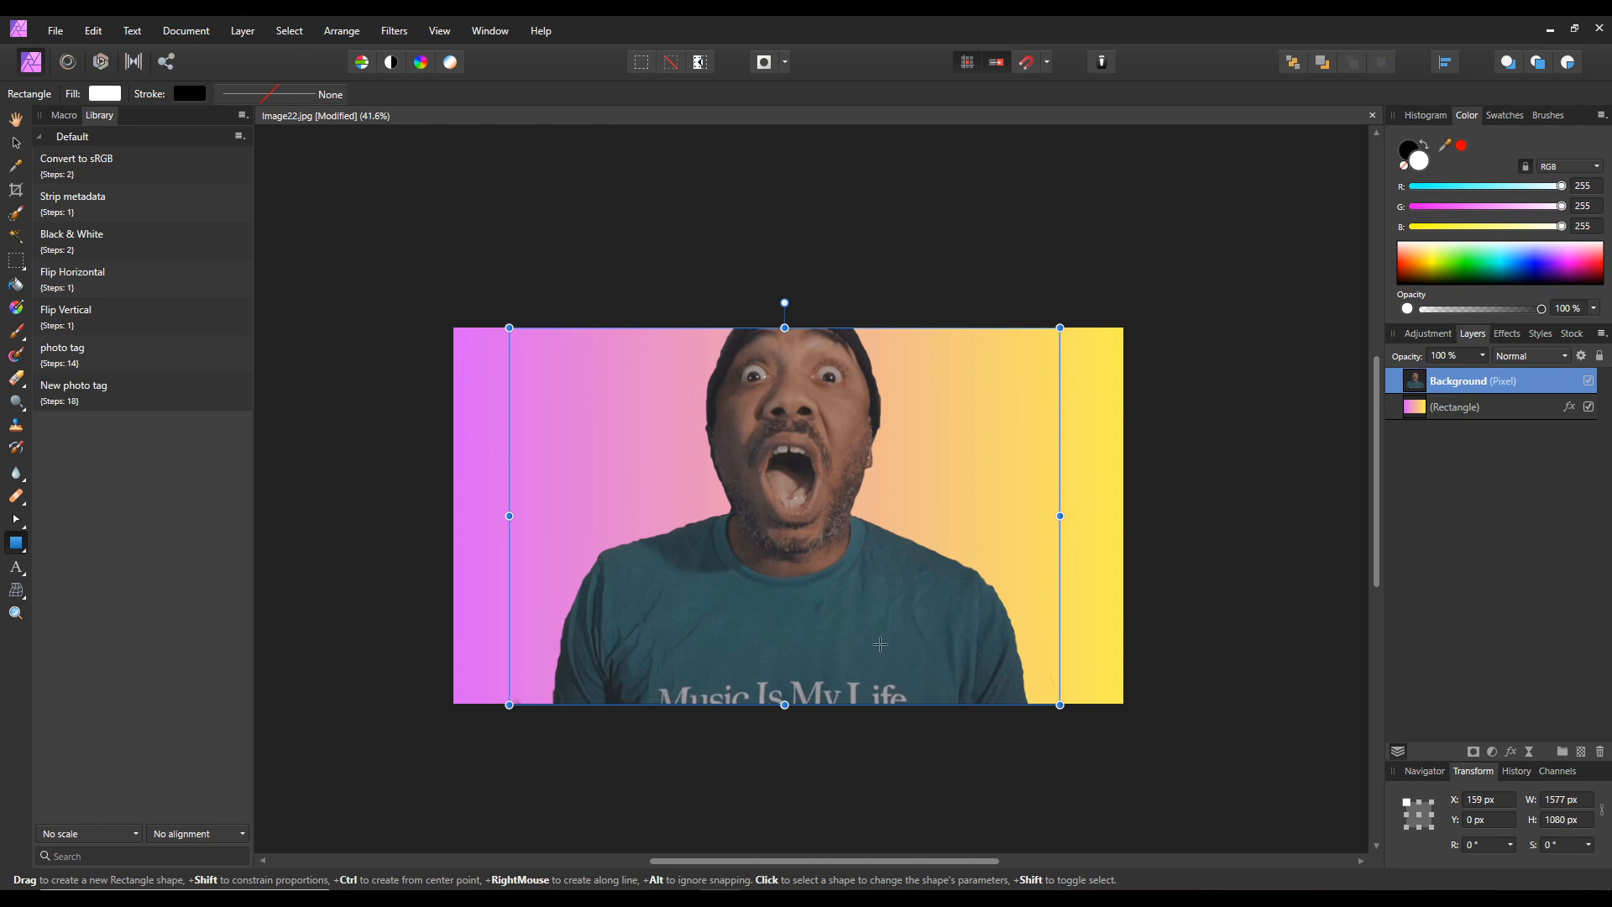
pyautogui.moveTo(1060, 707); pyautogui.dragTo(1176, 739)
pyautogui.moveTo(1260, 838); pyautogui.dragTo(1237, 839)
pyautogui.scroll(-4, 1068, 595)
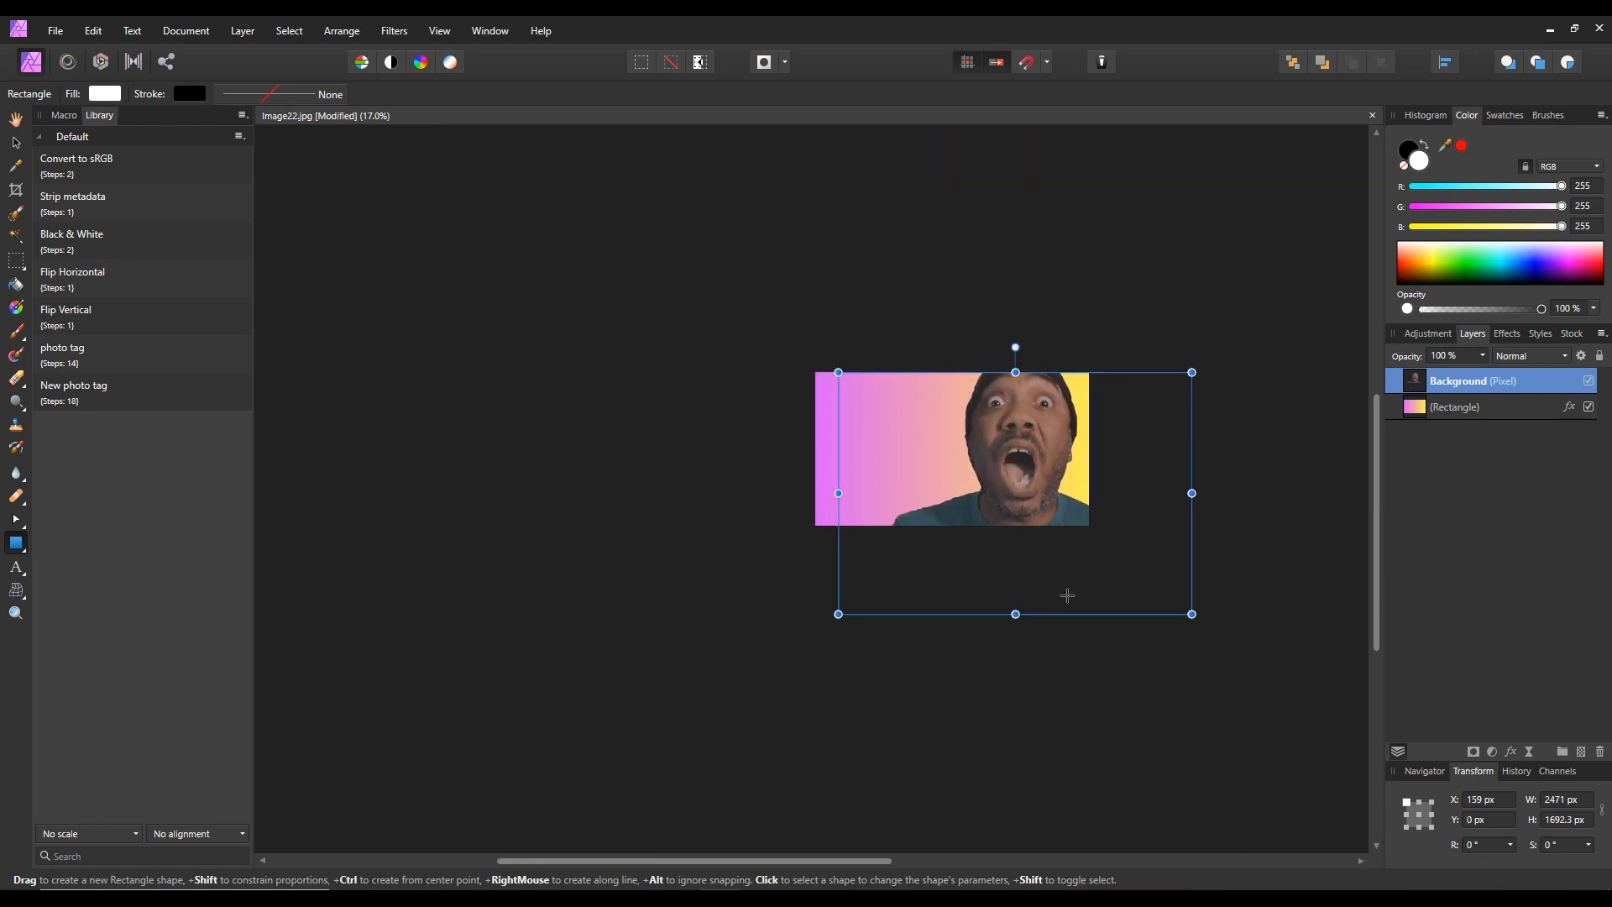
pyautogui.scroll(-2, 1067, 595)
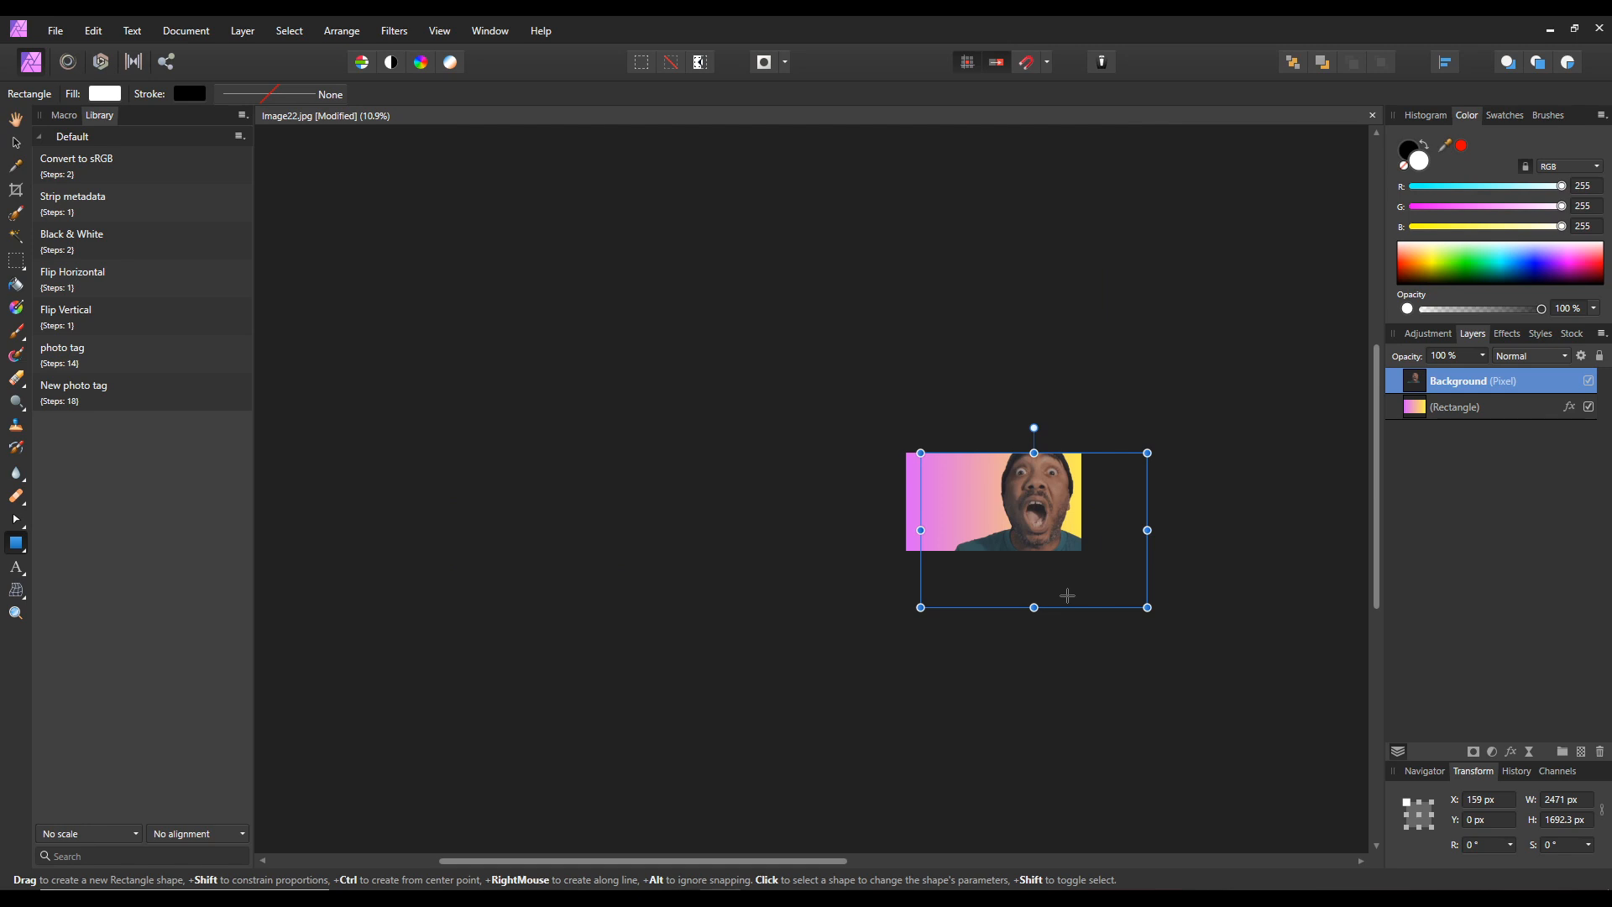
pyautogui.hscroll(5, 1068, 595)
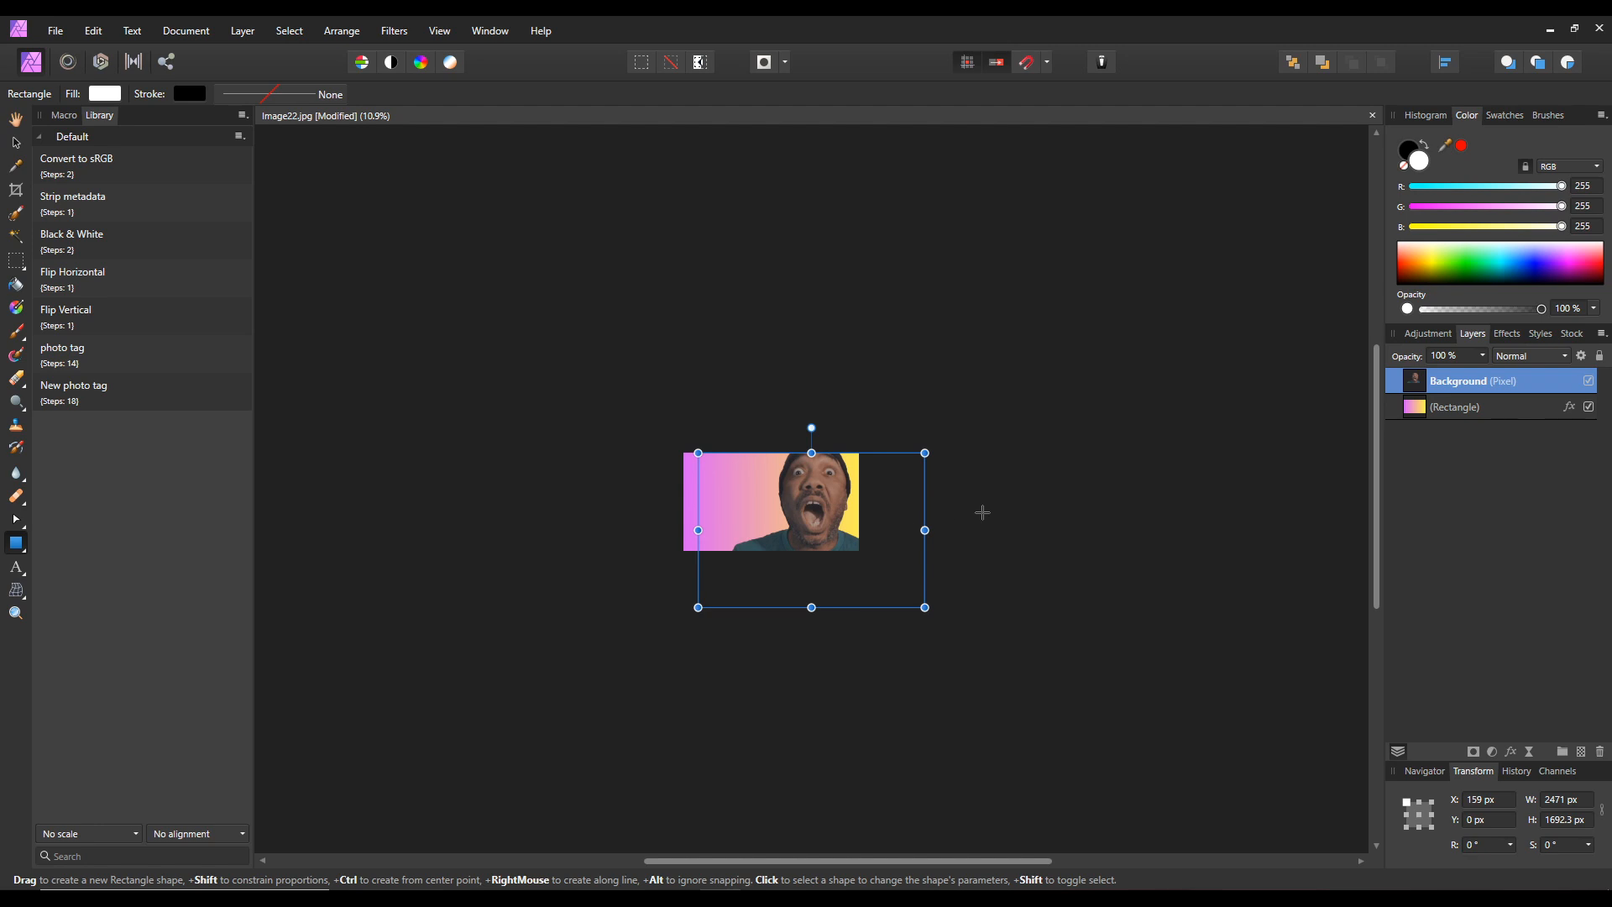
# Step: Add an Outer Shadow effect to the man's cutout with a 225° angle and a 7.6 px offset
pyautogui.click(1513, 751)
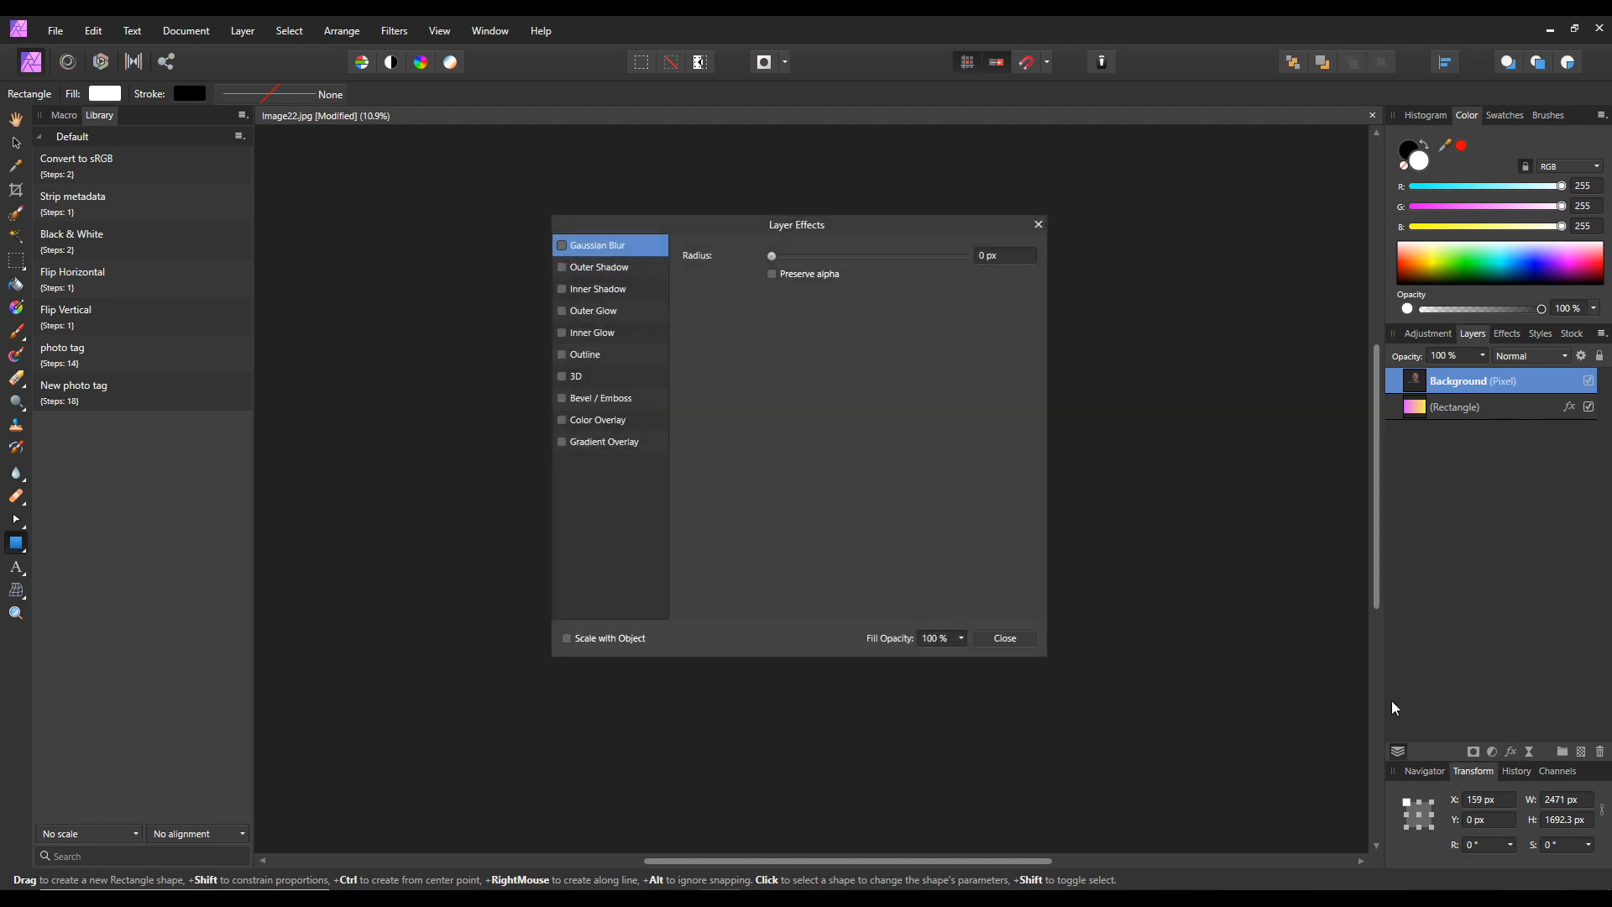
pyautogui.click(616, 268)
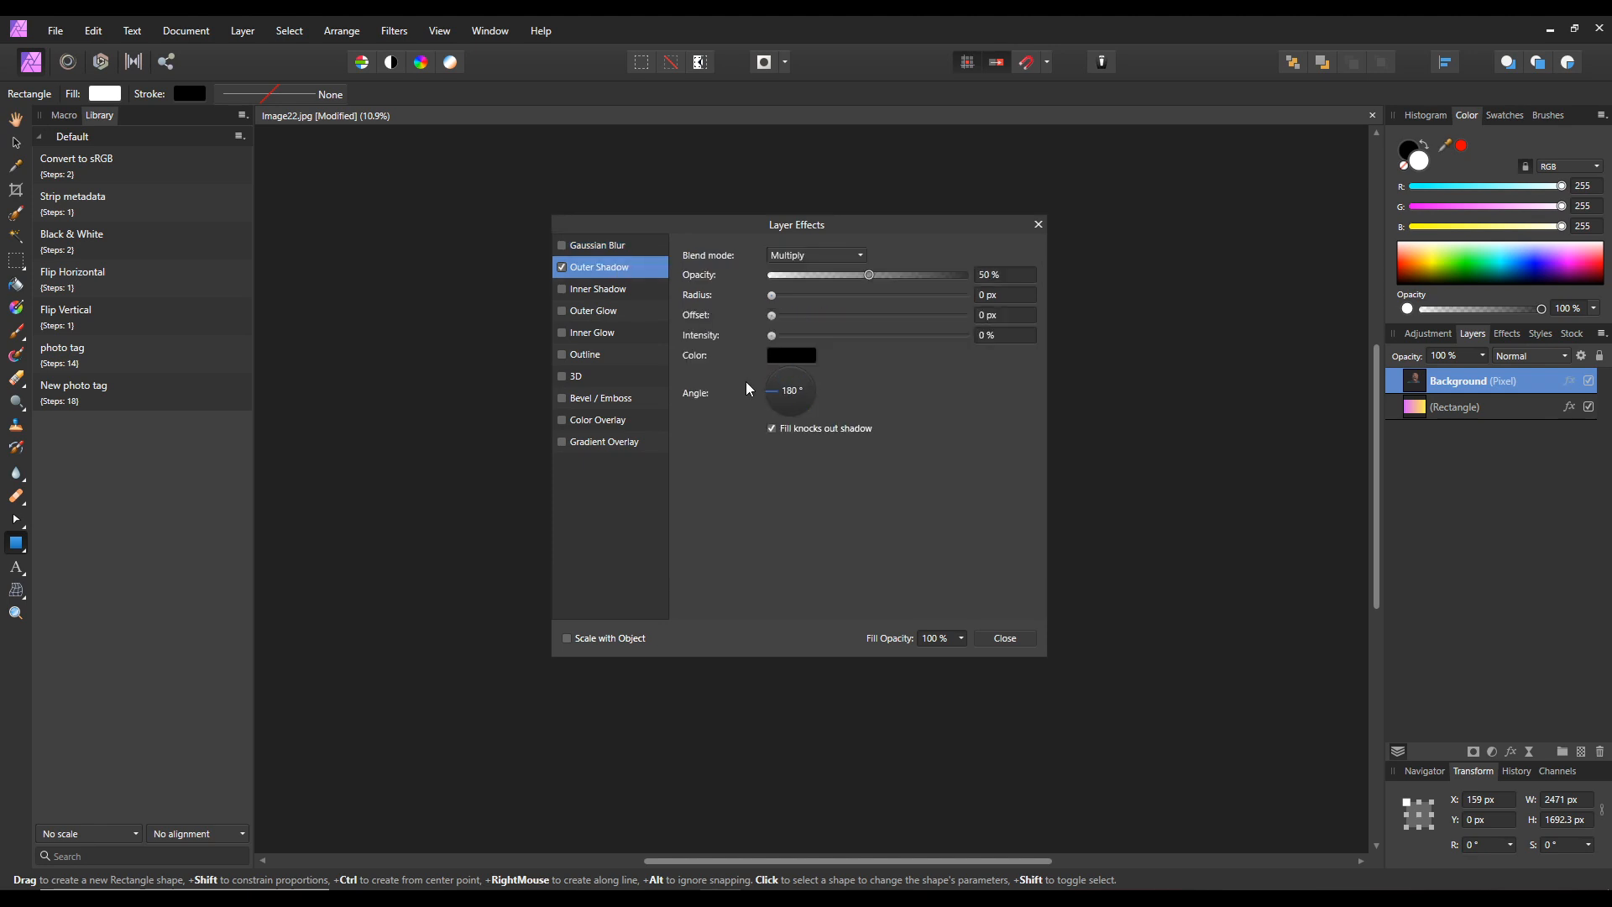
pyautogui.moveTo(750, 407); pyautogui.dragTo(752, 423)
pyautogui.moveTo(776, 316); pyautogui.dragTo(844, 315)
# Step: Set the outer shadow's radius to 45.9 px and its offset to 44 px, and close the layer effects
pyautogui.moveTo(844, 218); pyautogui.dragTo(424, 289)
pyautogui.scroll(3, 900, 227)
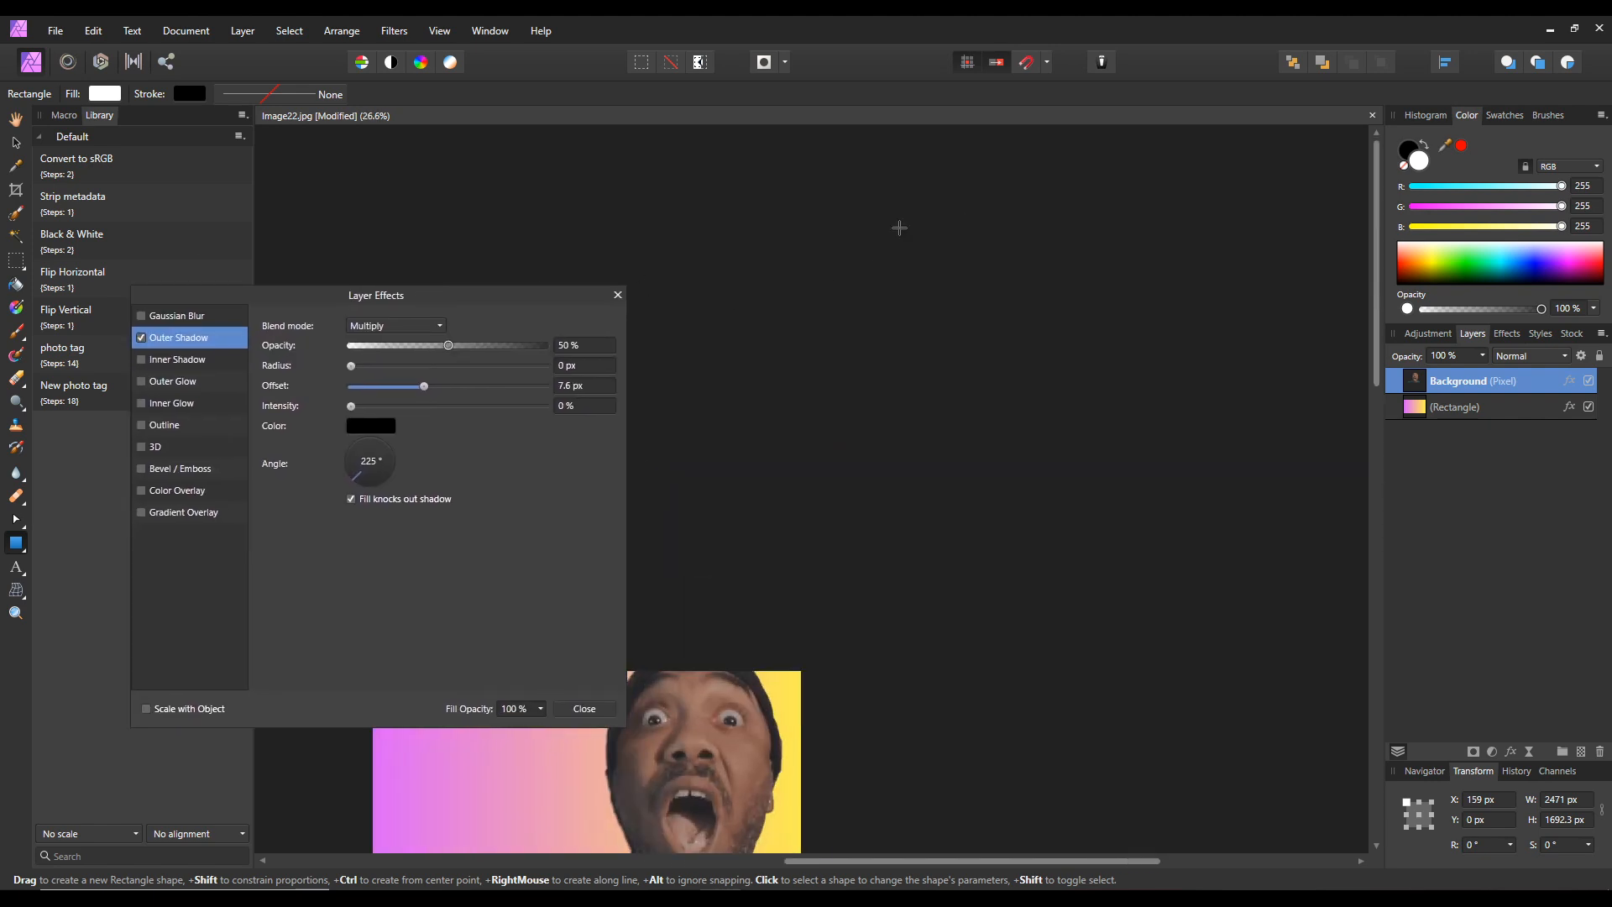
pyautogui.scroll(-5, 899, 228)
pyautogui.hscroll(-5, 899, 228)
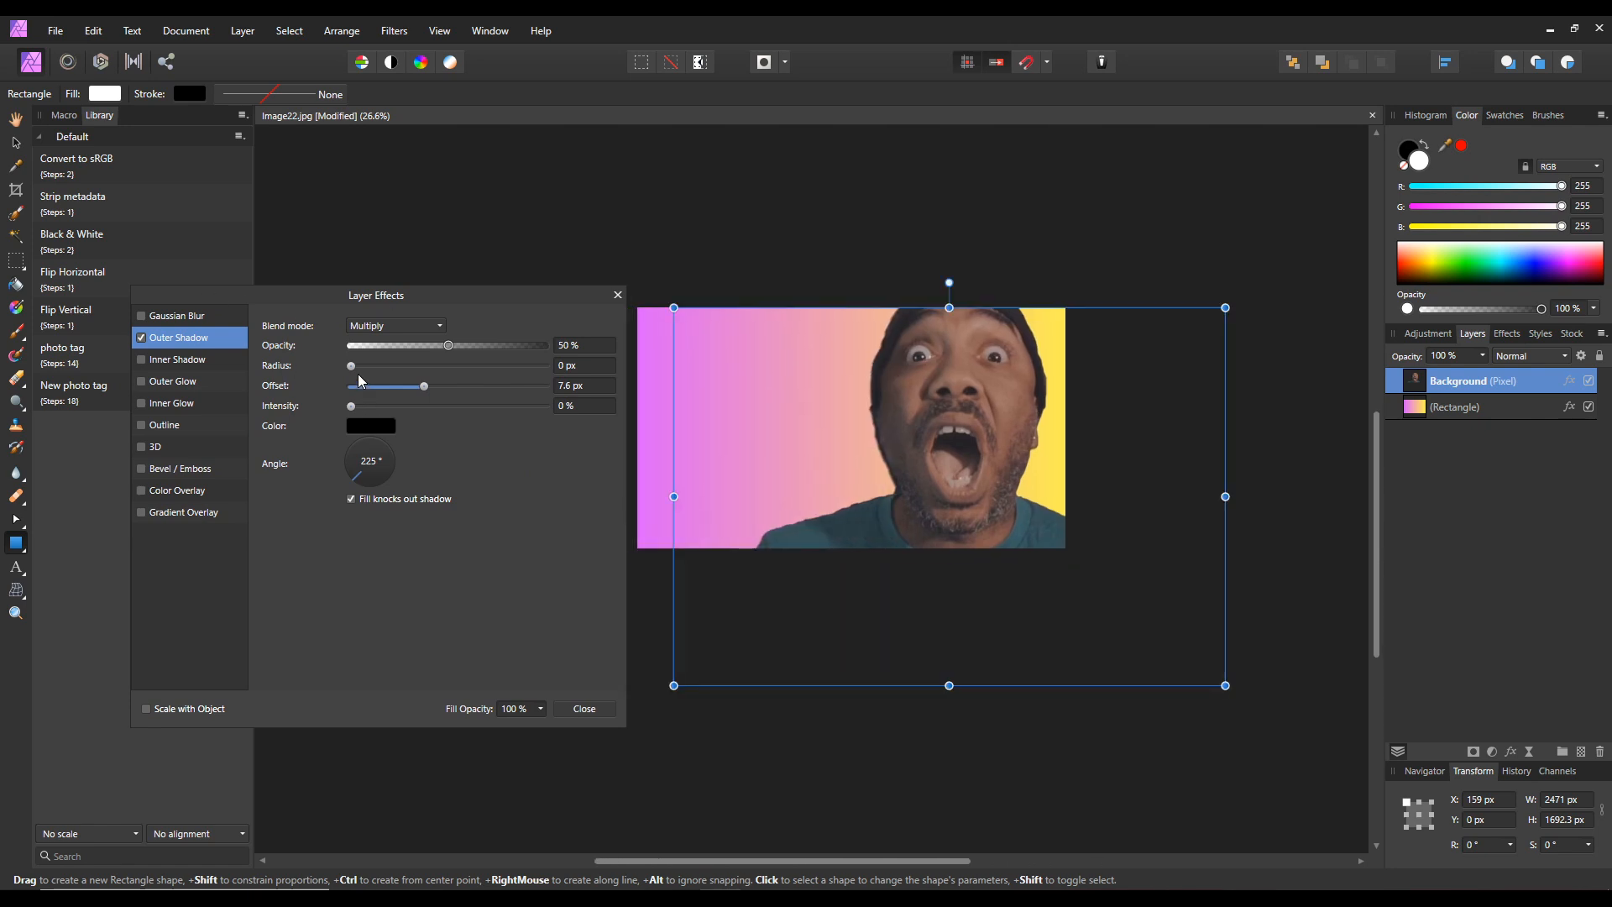
pyautogui.moveTo(352, 366); pyautogui.dragTo(514, 363)
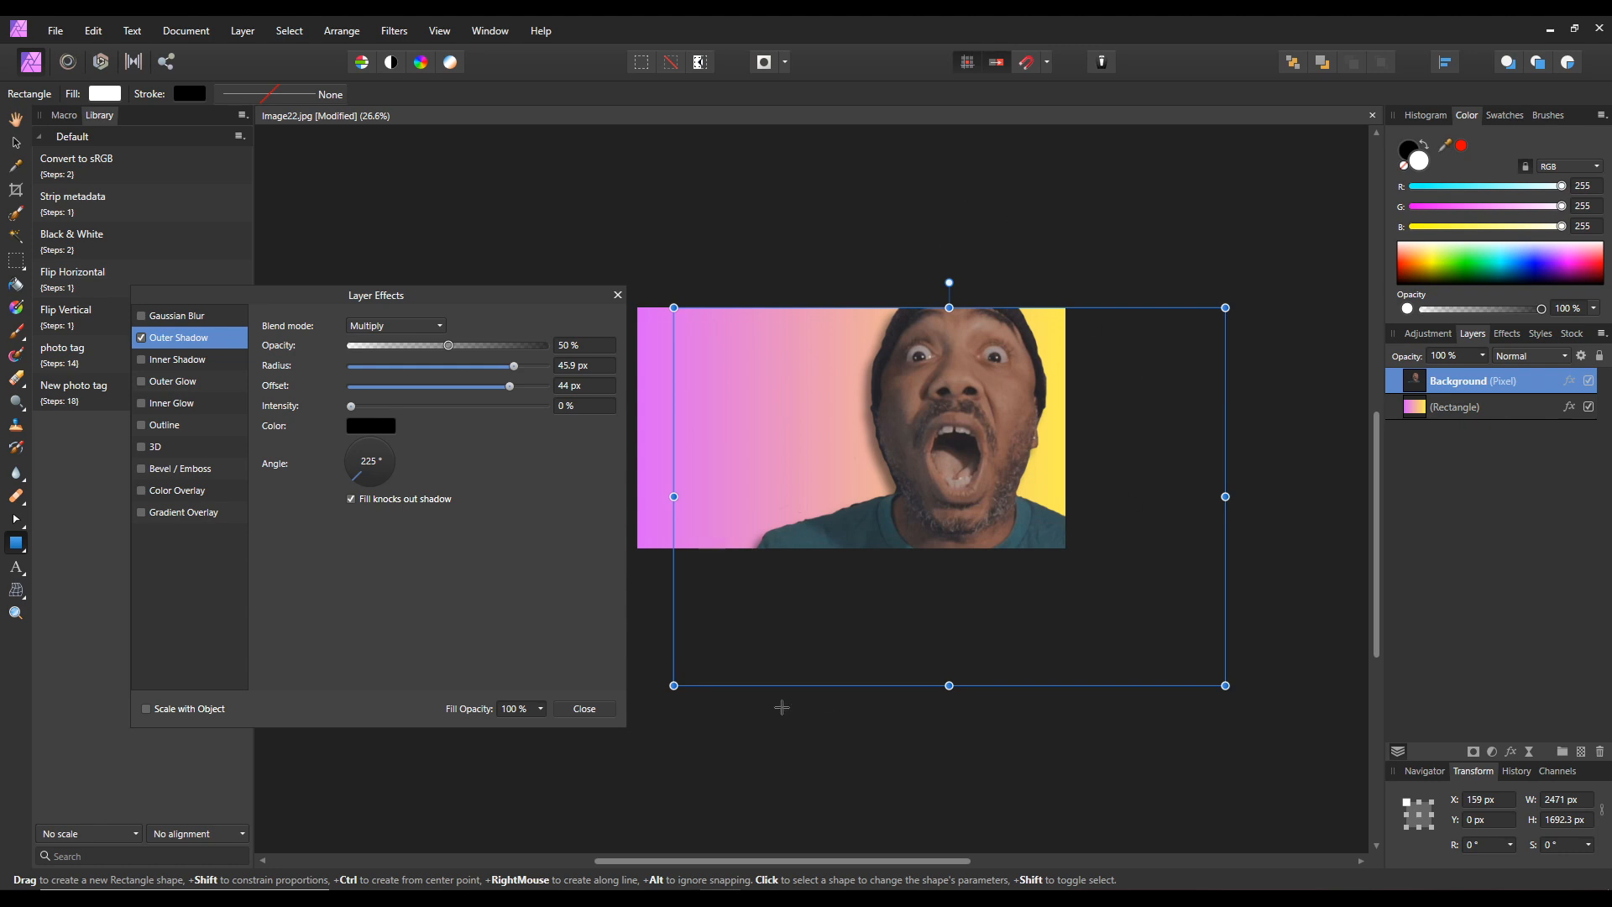
pyautogui.click(600, 712)
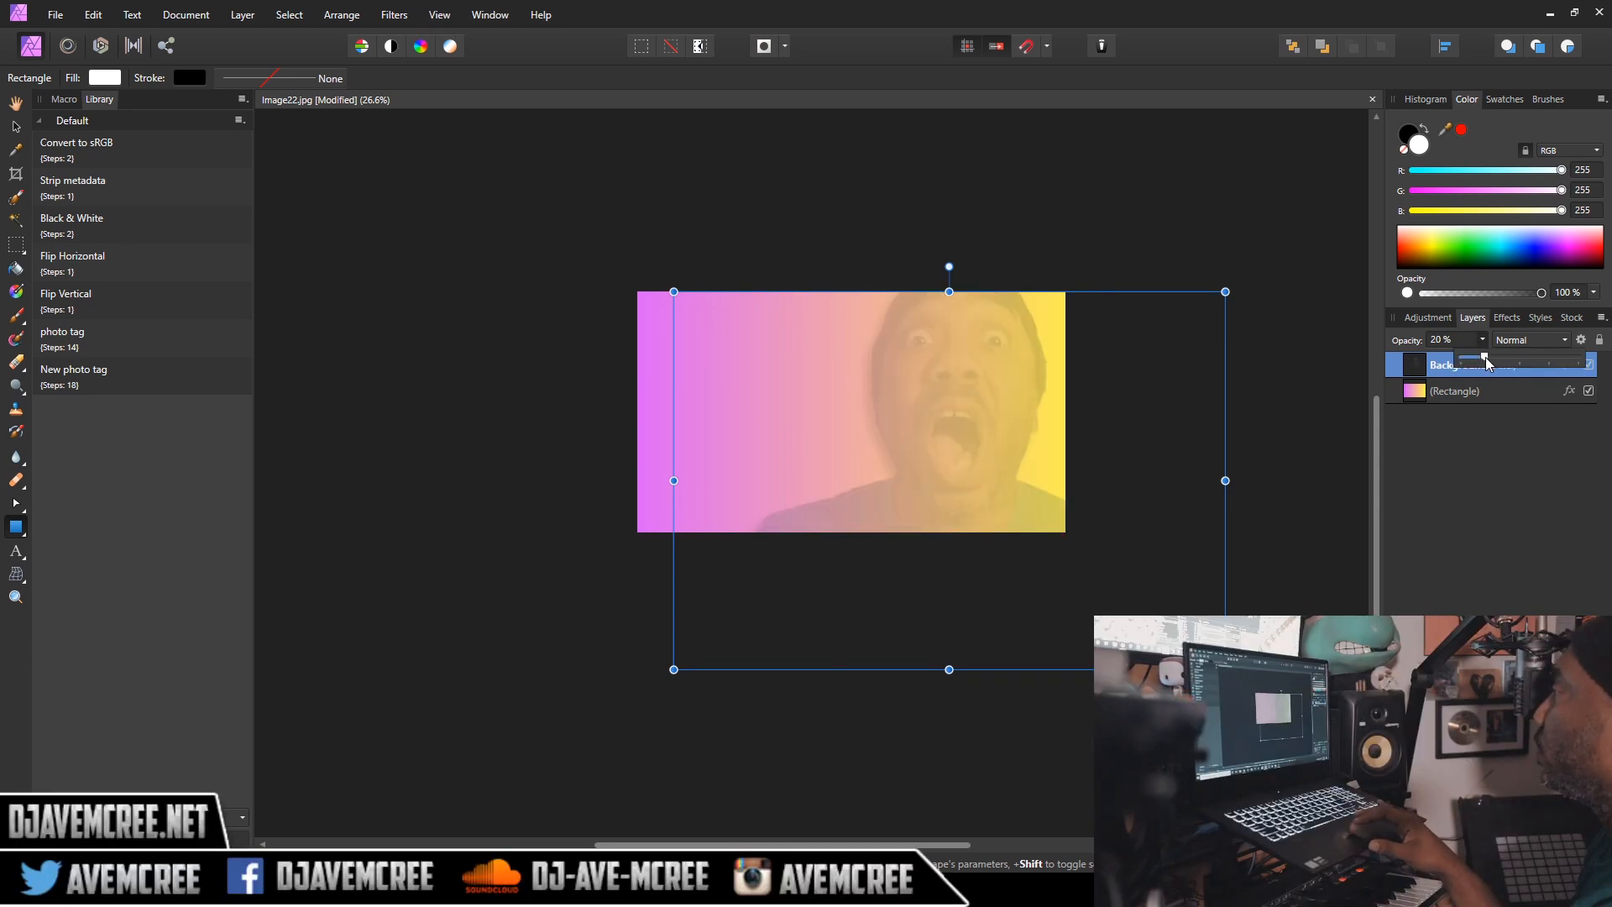
# Step: Restore the cutout layer's opacity to 100% and apply the Auto Levels color filter to it
pyautogui.moveTo(1490, 360); pyautogui.dragTo(1604, 366)
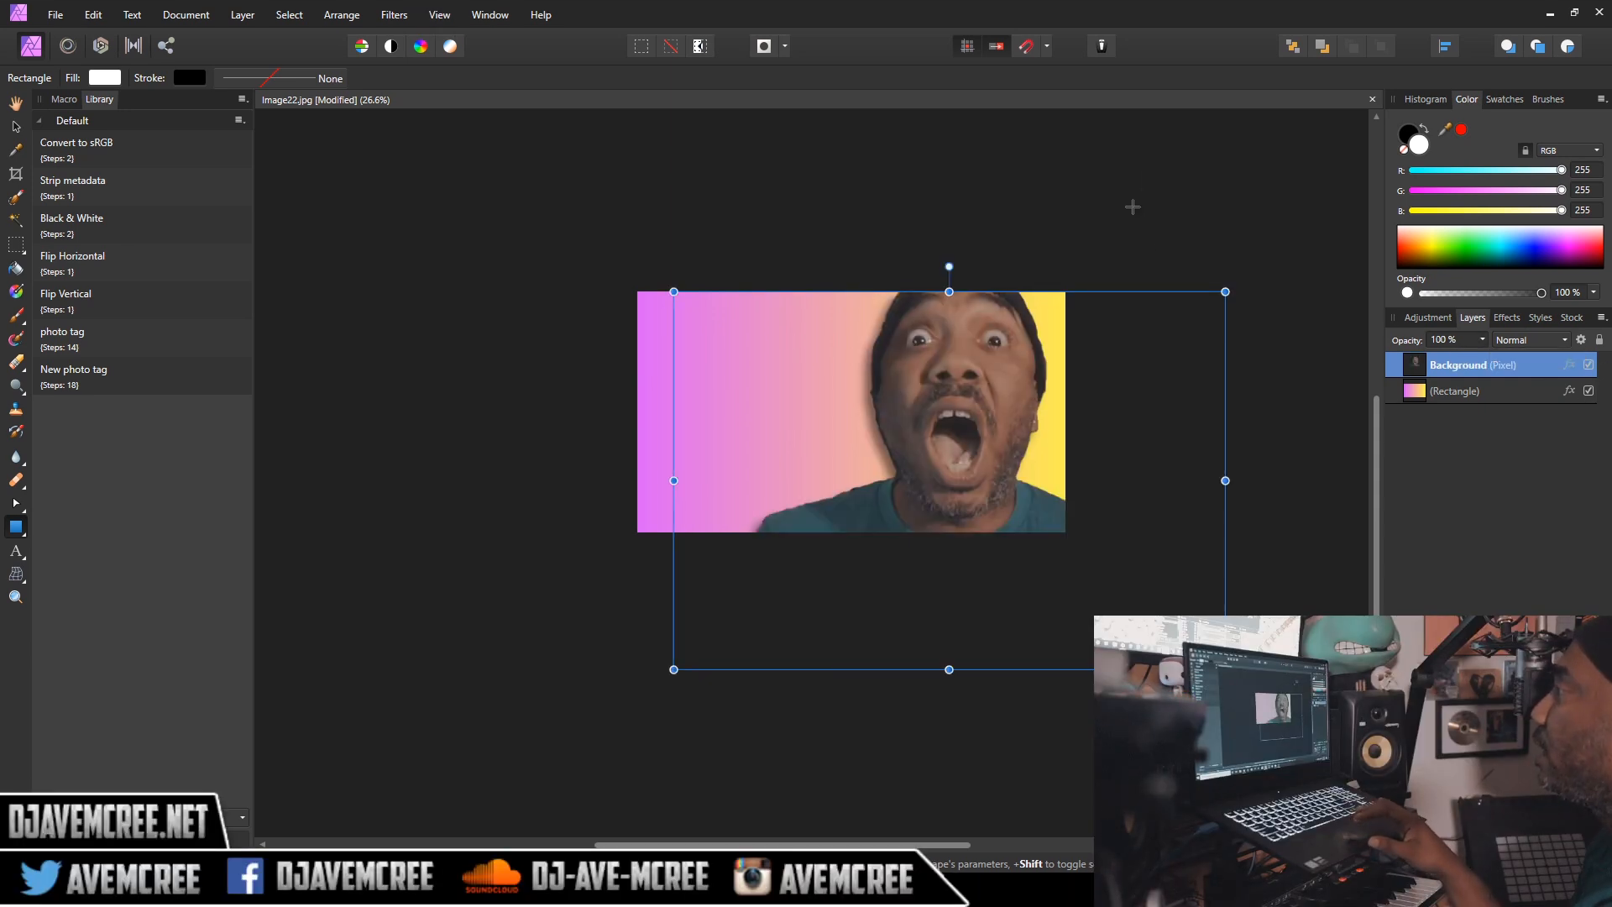
pyautogui.click(352, 20)
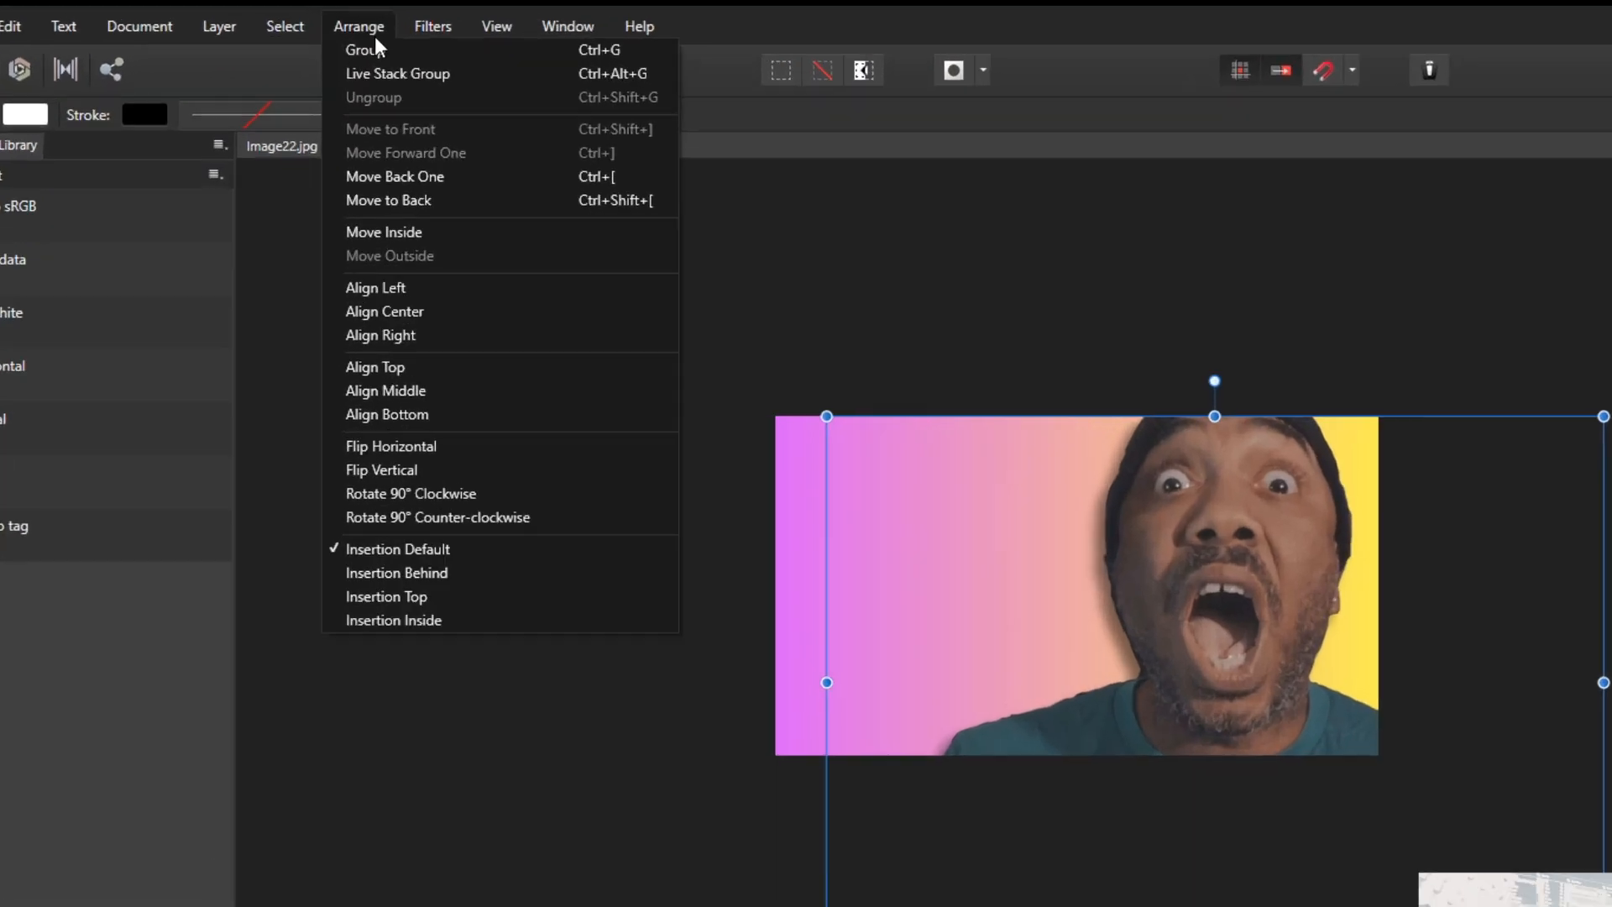
pyautogui.click(392, 17)
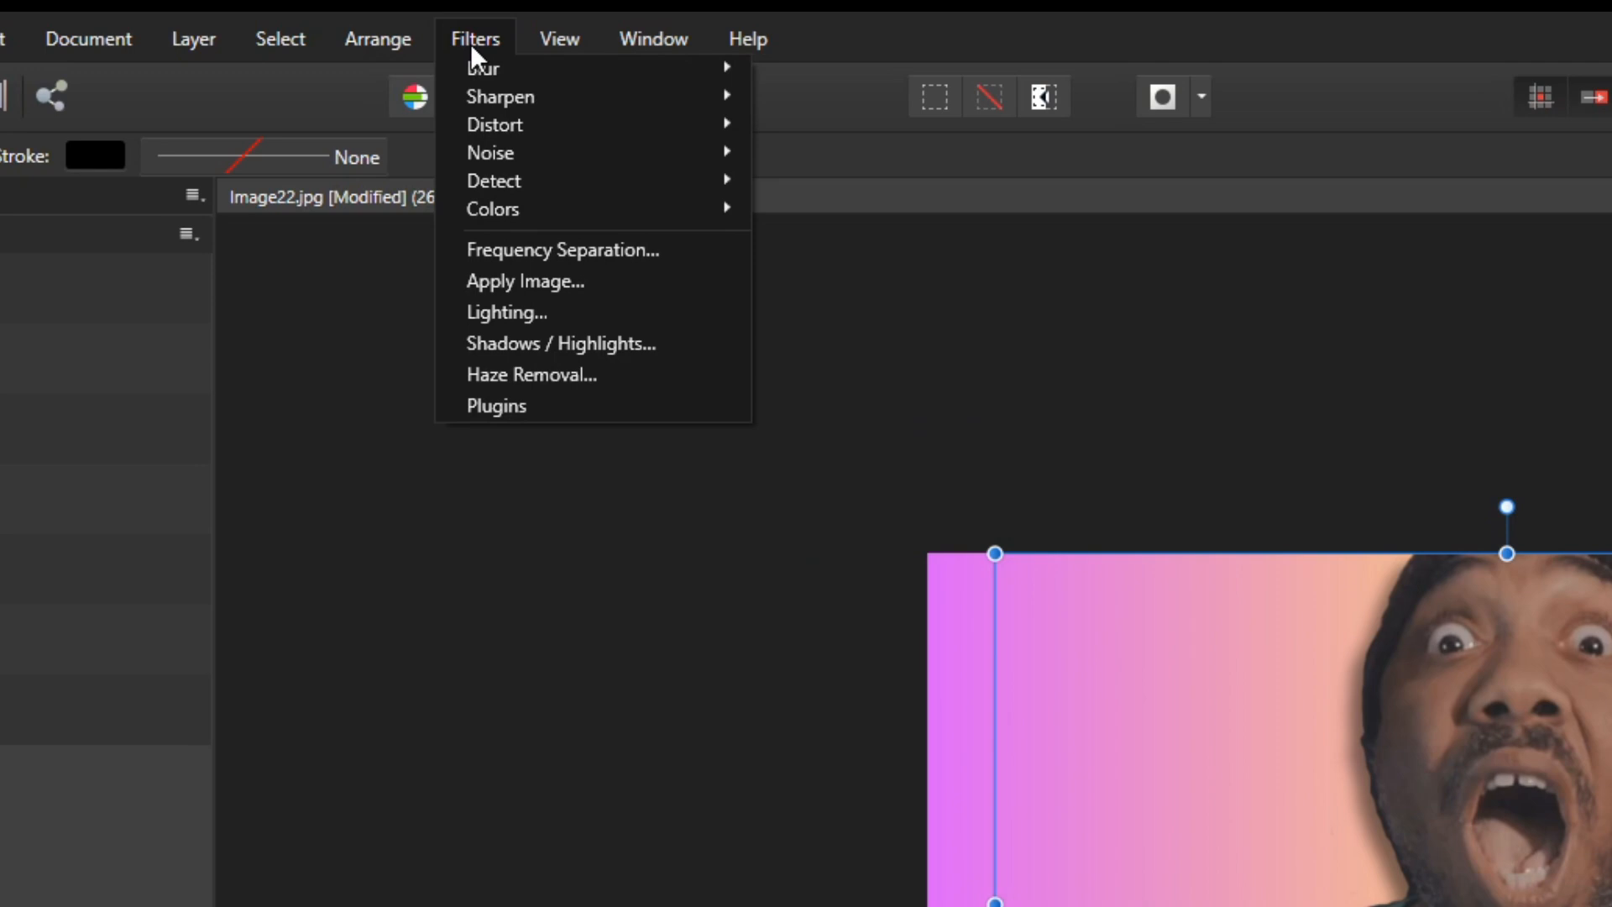
pyautogui.moveTo(528, 208)
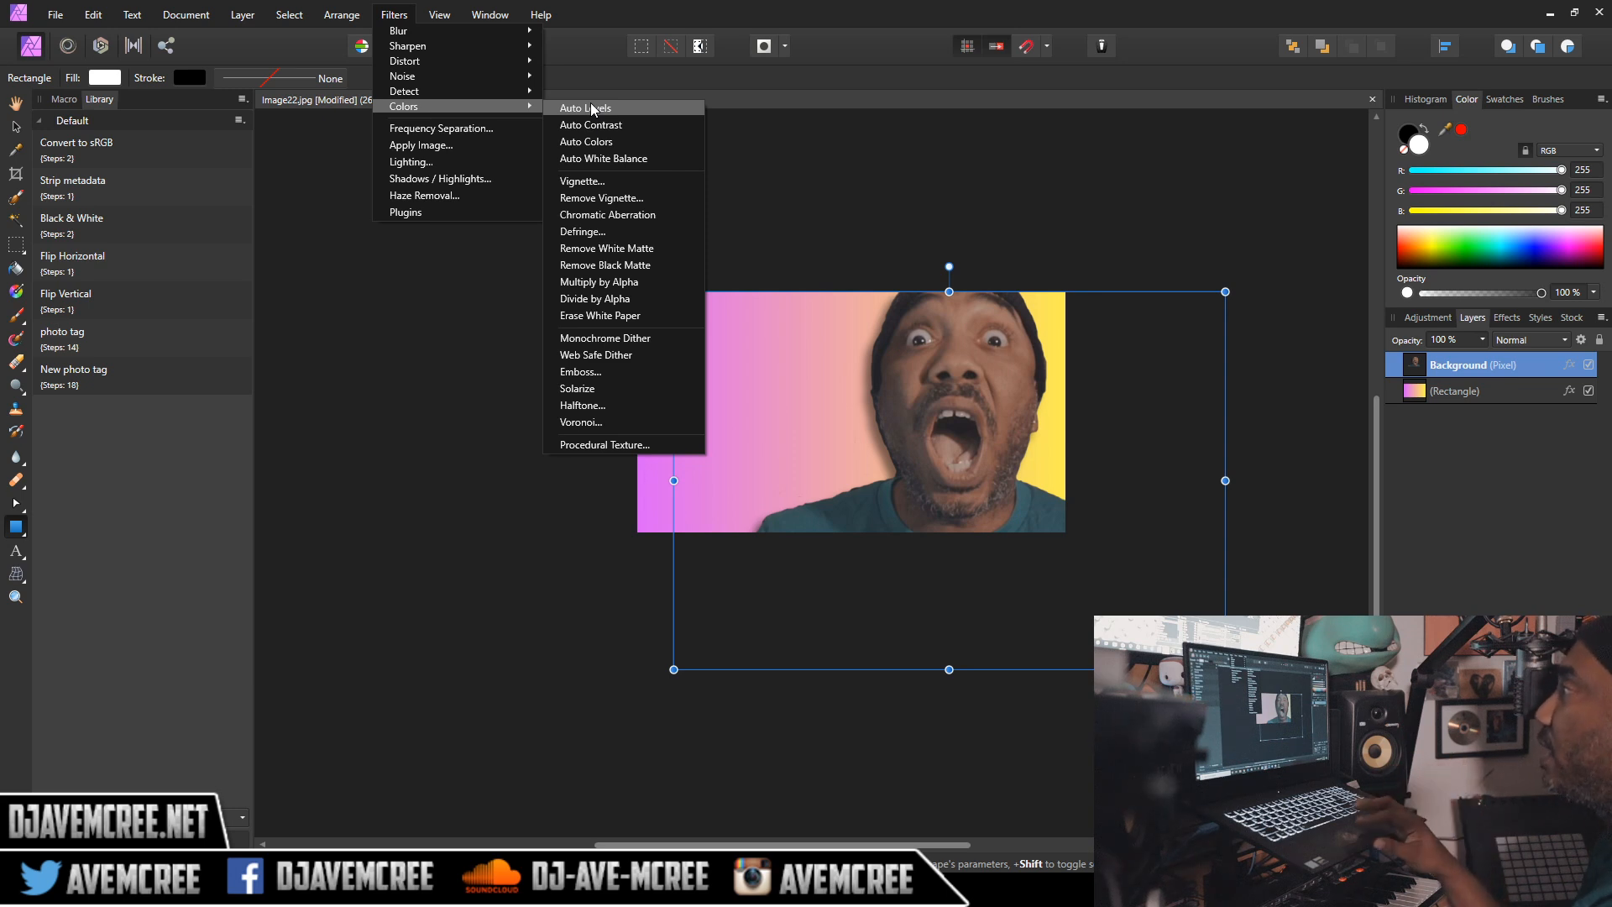
pyautogui.click(591, 104)
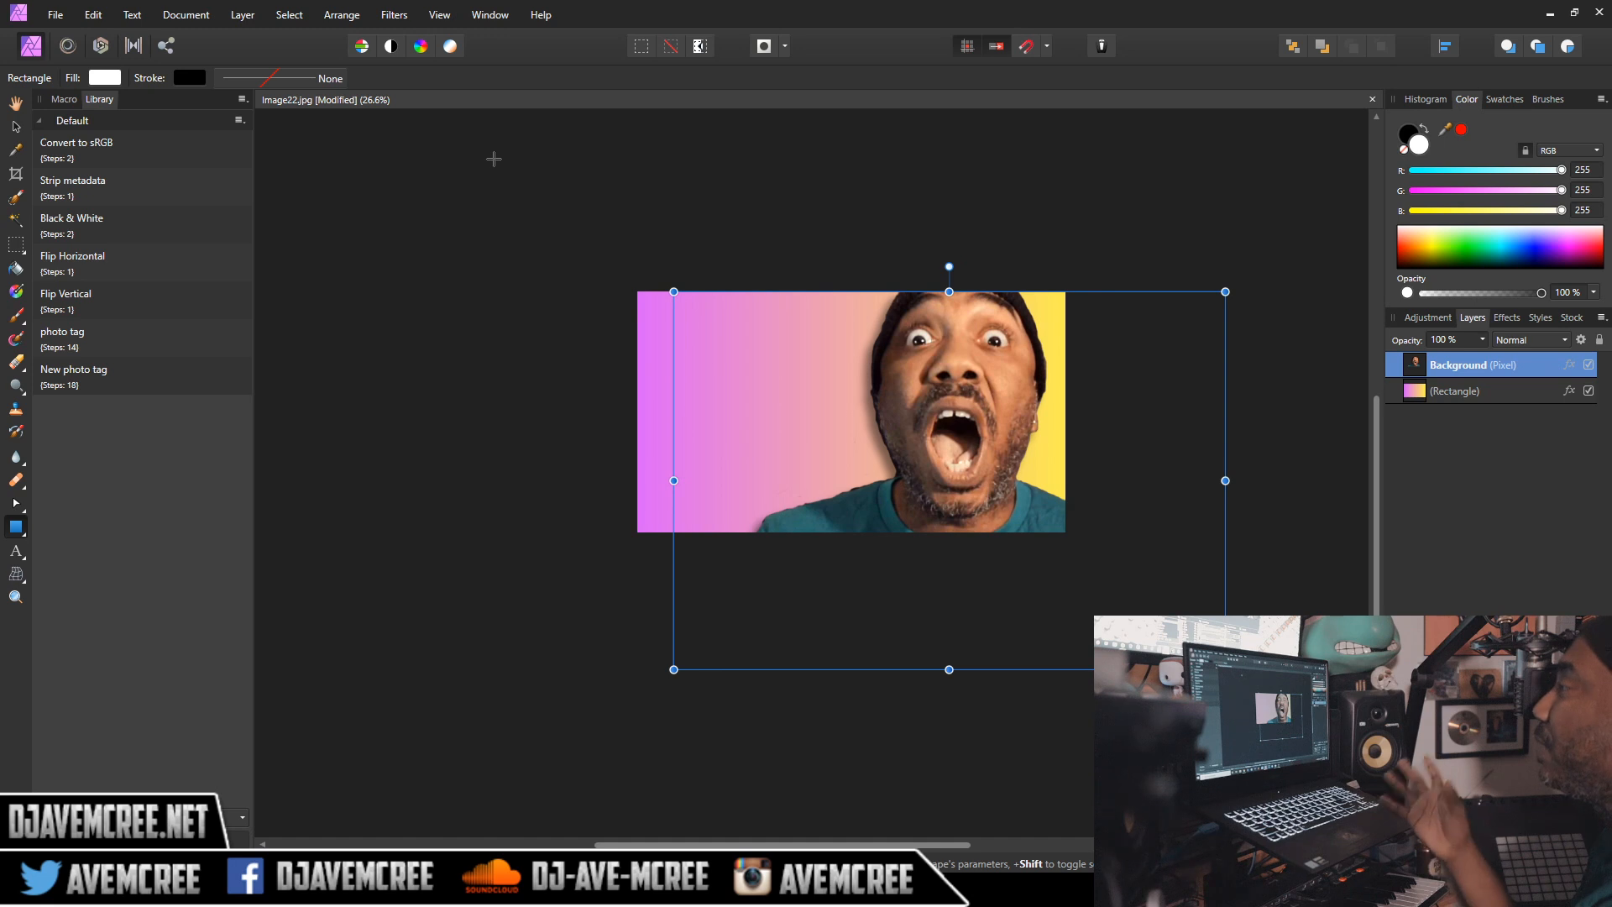
# Step: Start a Pinch / Punch distortion on the man's cutout at strength -100 and try it around his mouth with a 128 px radius
pyautogui.click(394, 17)
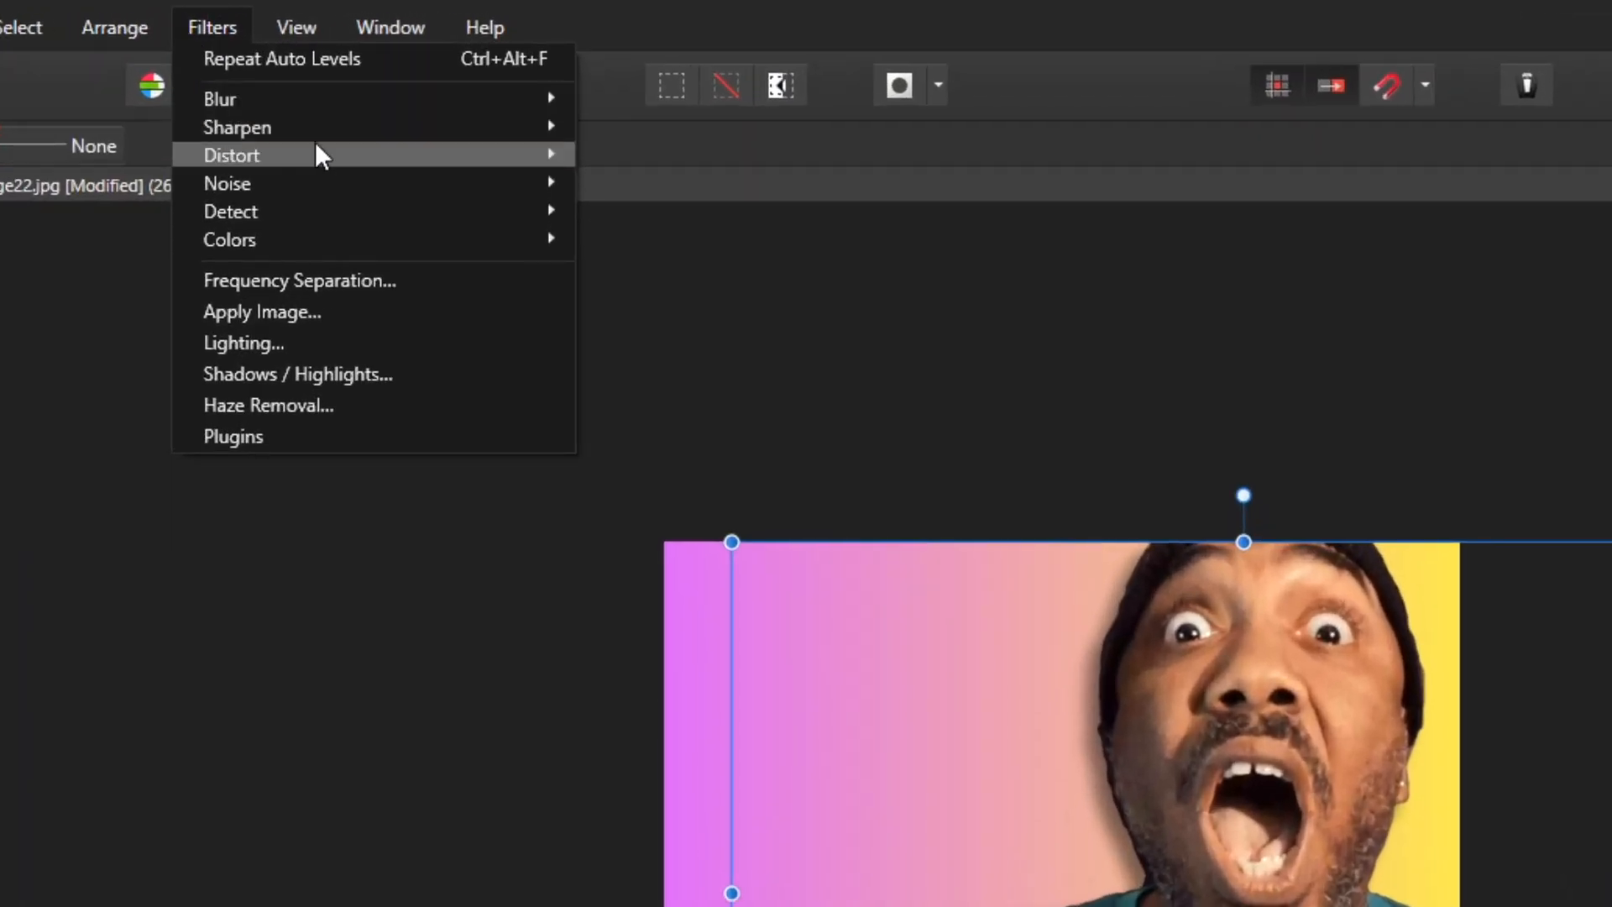
pyautogui.moveTo(453, 84)
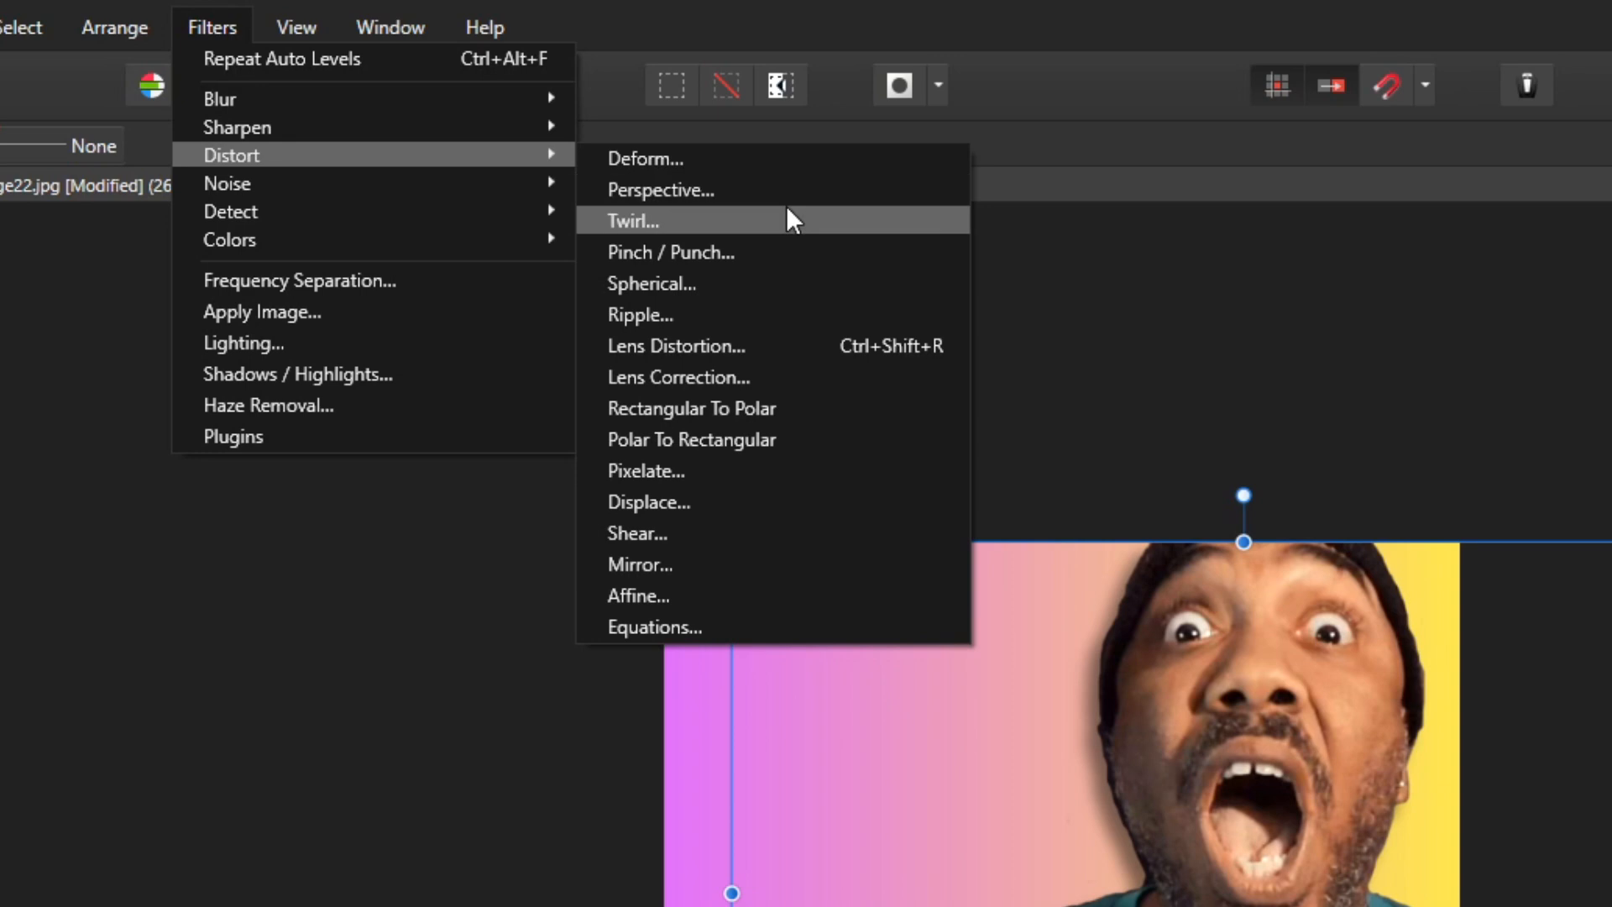
pyautogui.click(799, 267)
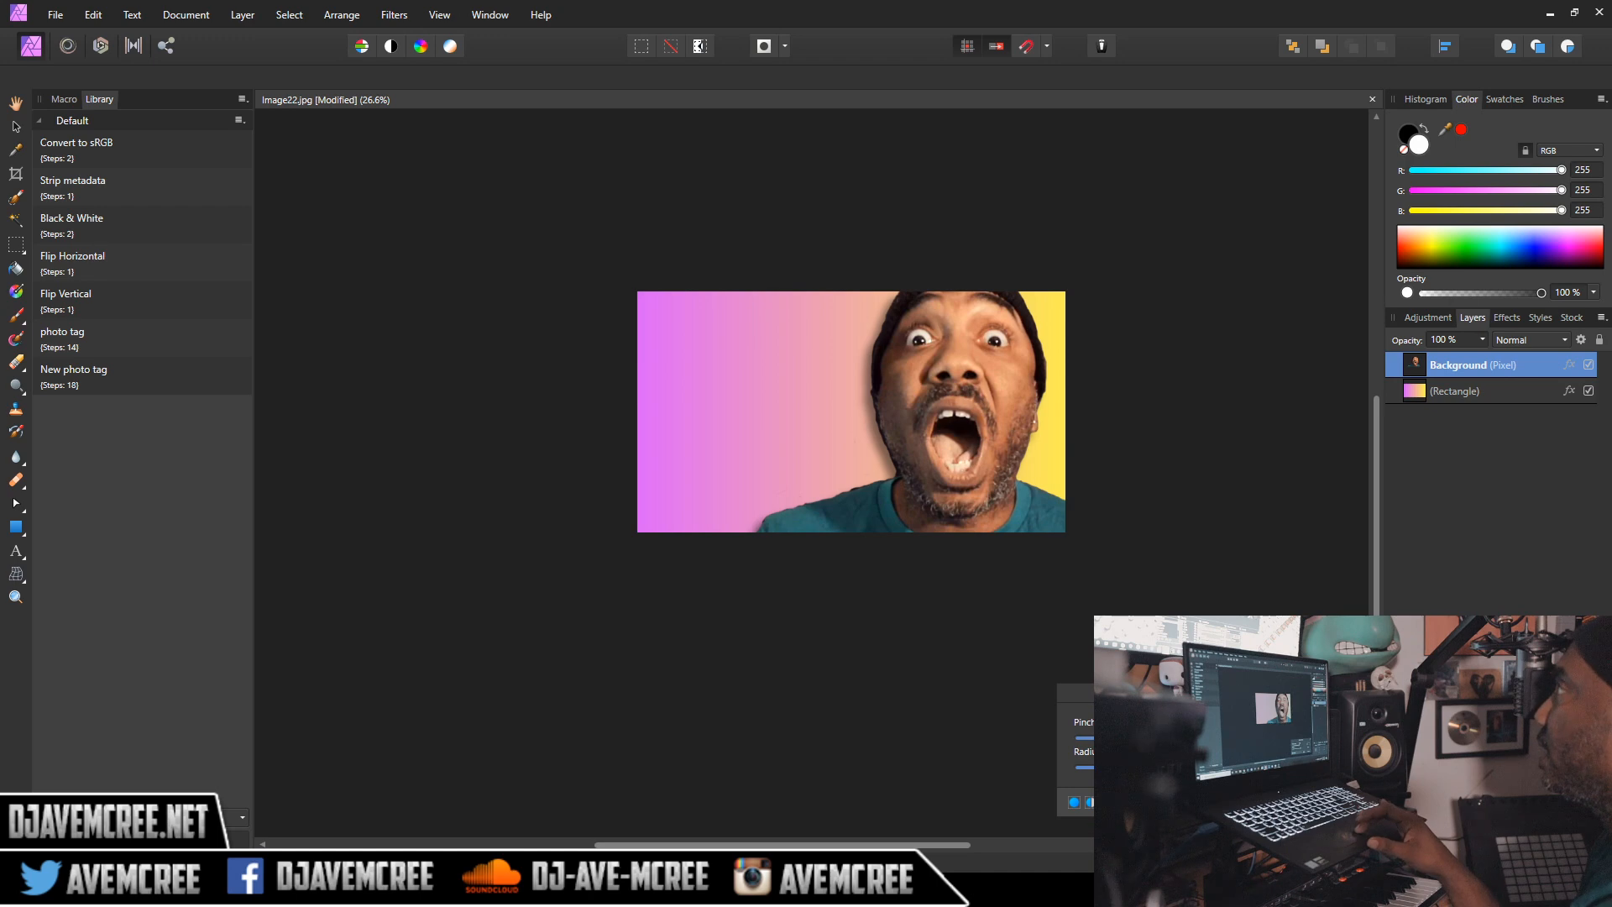
pyautogui.moveTo(1244, 690); pyautogui.dragTo(457, 387)
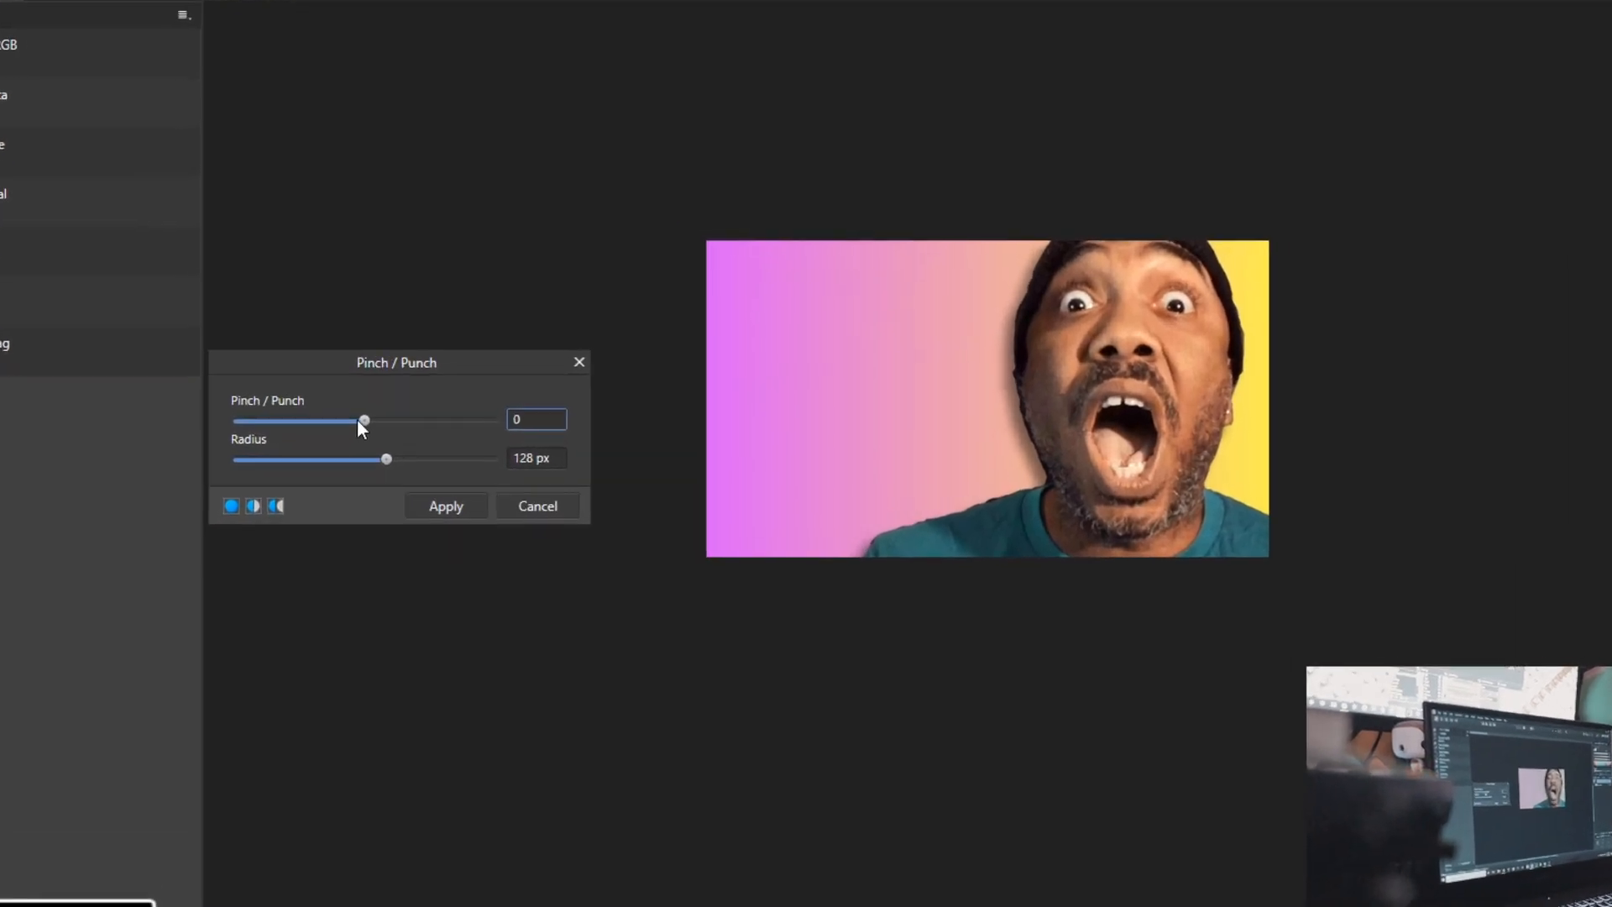
pyautogui.moveTo(346, 410); pyautogui.dragTo(120, 420)
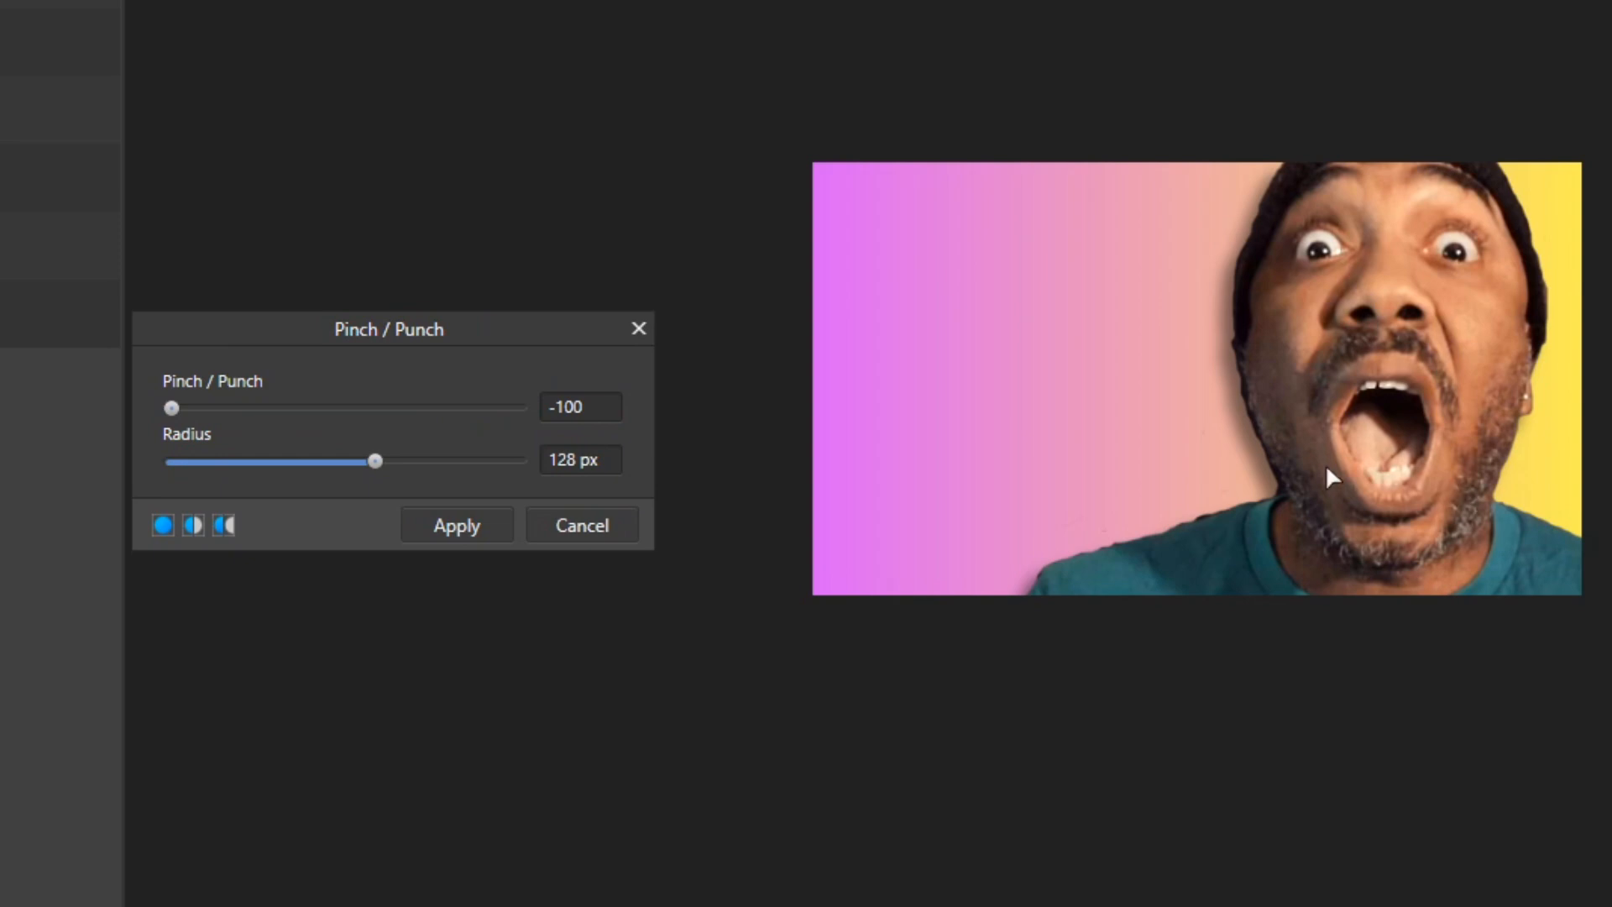
pyautogui.moveTo(1360, 426); pyautogui.dragTo(1354, 492)
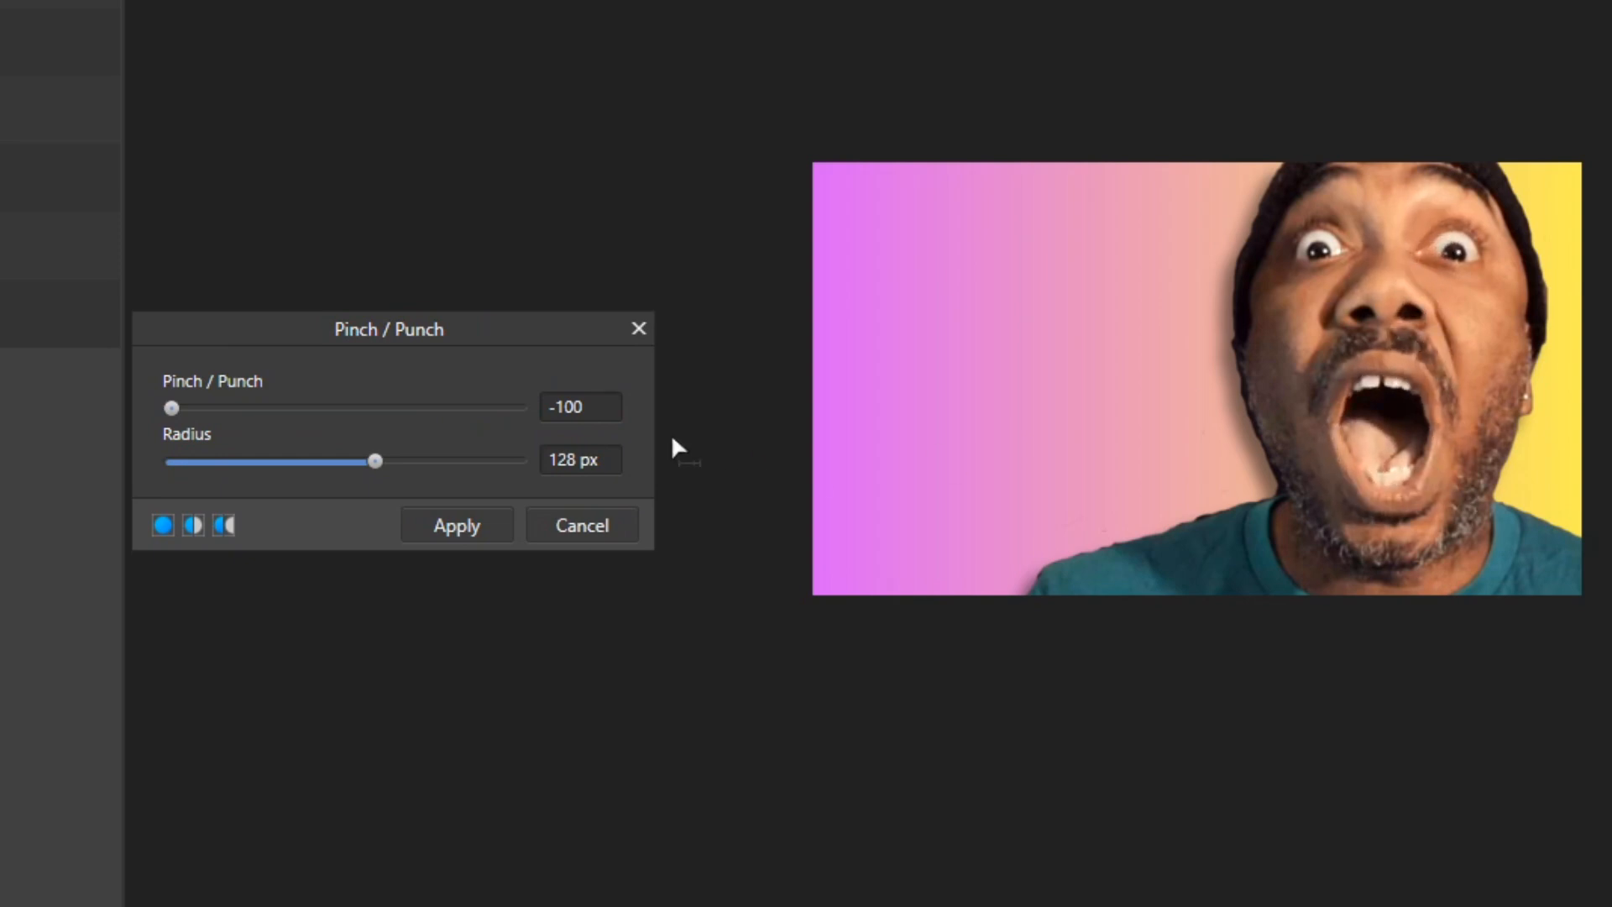
# Step: Set the Pinch / Punch radius to 441.3 px, warp the man's face and mouth into an exaggerated scream, and apply the filter
pyautogui.moveTo(381, 460); pyautogui.dragTo(481, 460)
pyautogui.moveTo(1383, 270); pyautogui.dragTo(1391, 411)
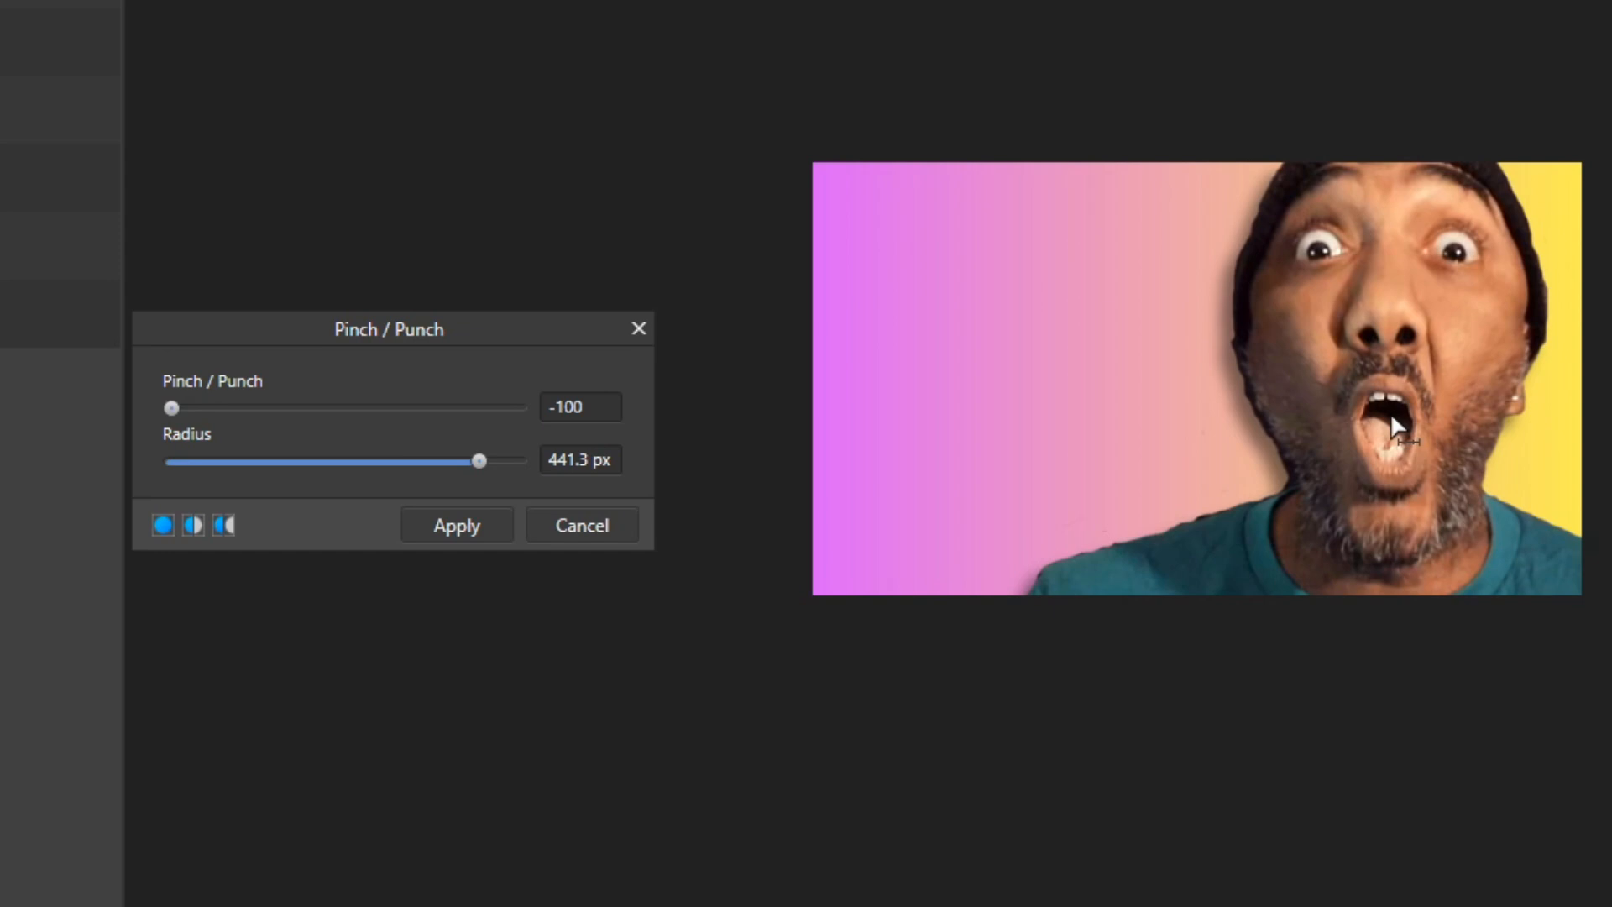
pyautogui.moveTo(1391, 412); pyautogui.dragTo(1445, 539)
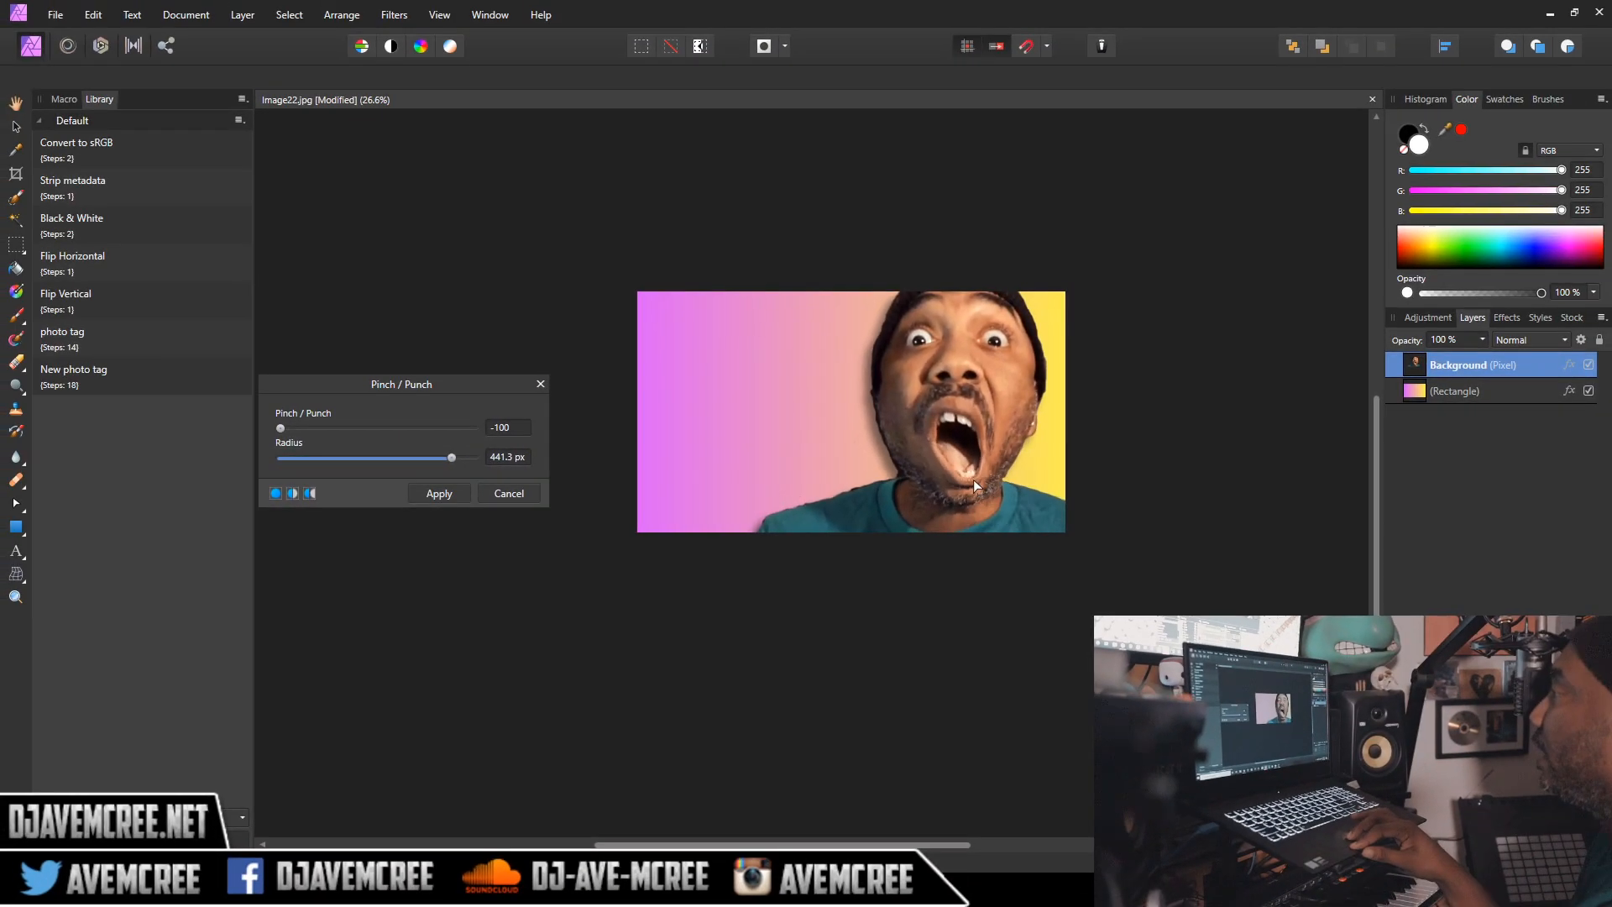
pyautogui.moveTo(975, 486)
pyautogui.mouseDown()
pyautogui.moveTo(949, 504)
pyautogui.moveTo(911, 493)
pyautogui.moveTo(982, 460)
pyautogui.mouseUp()
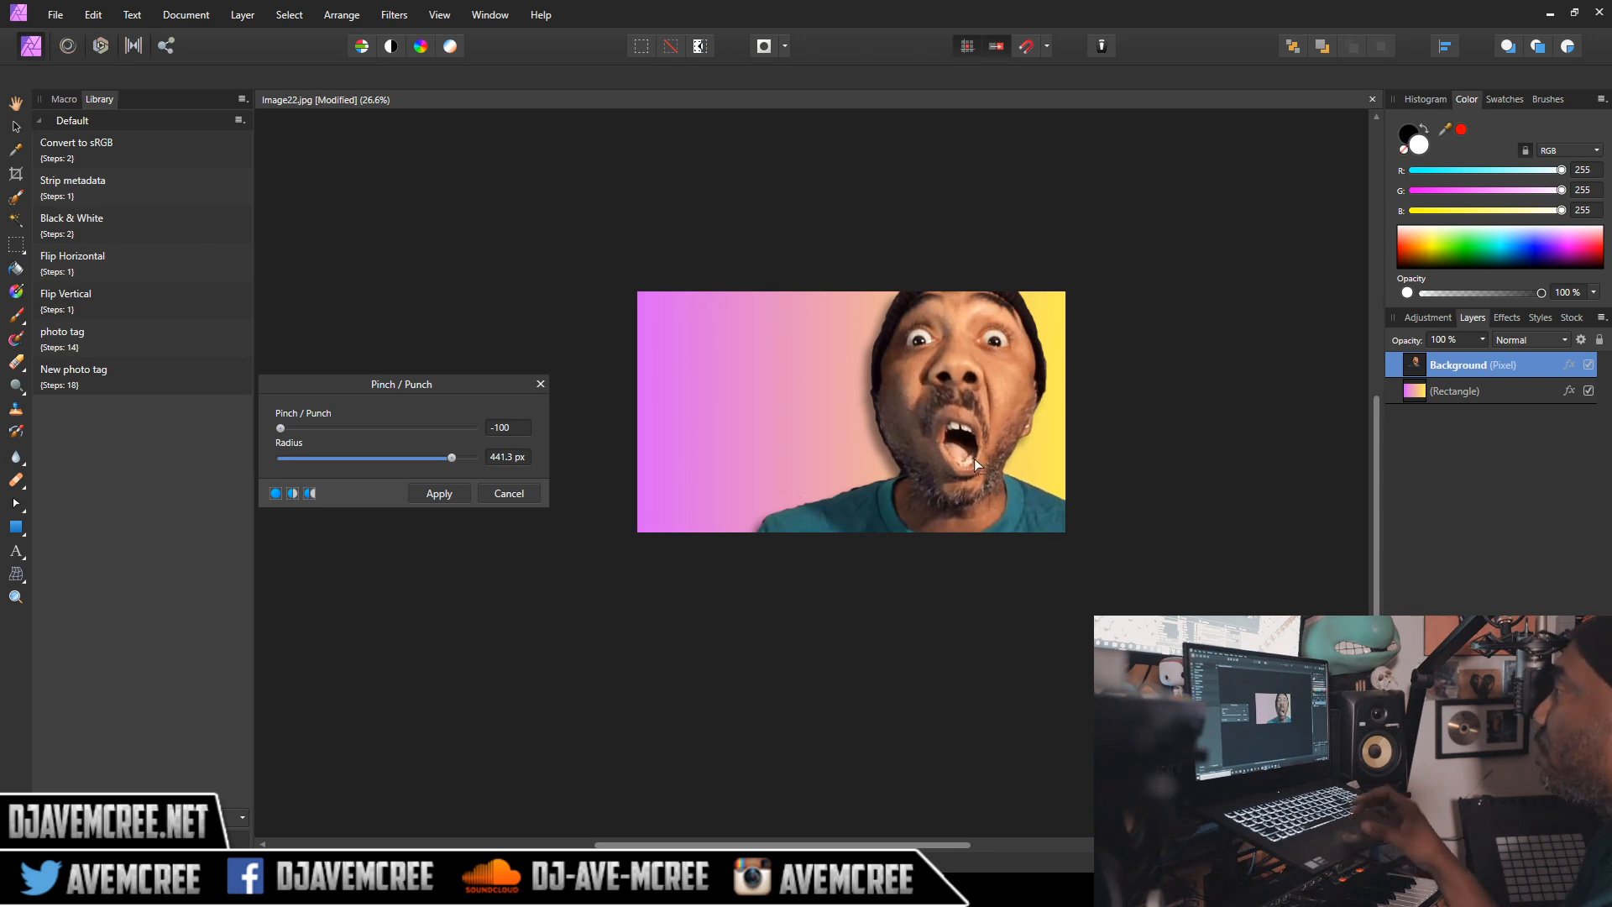
pyautogui.scroll(5, 975, 459)
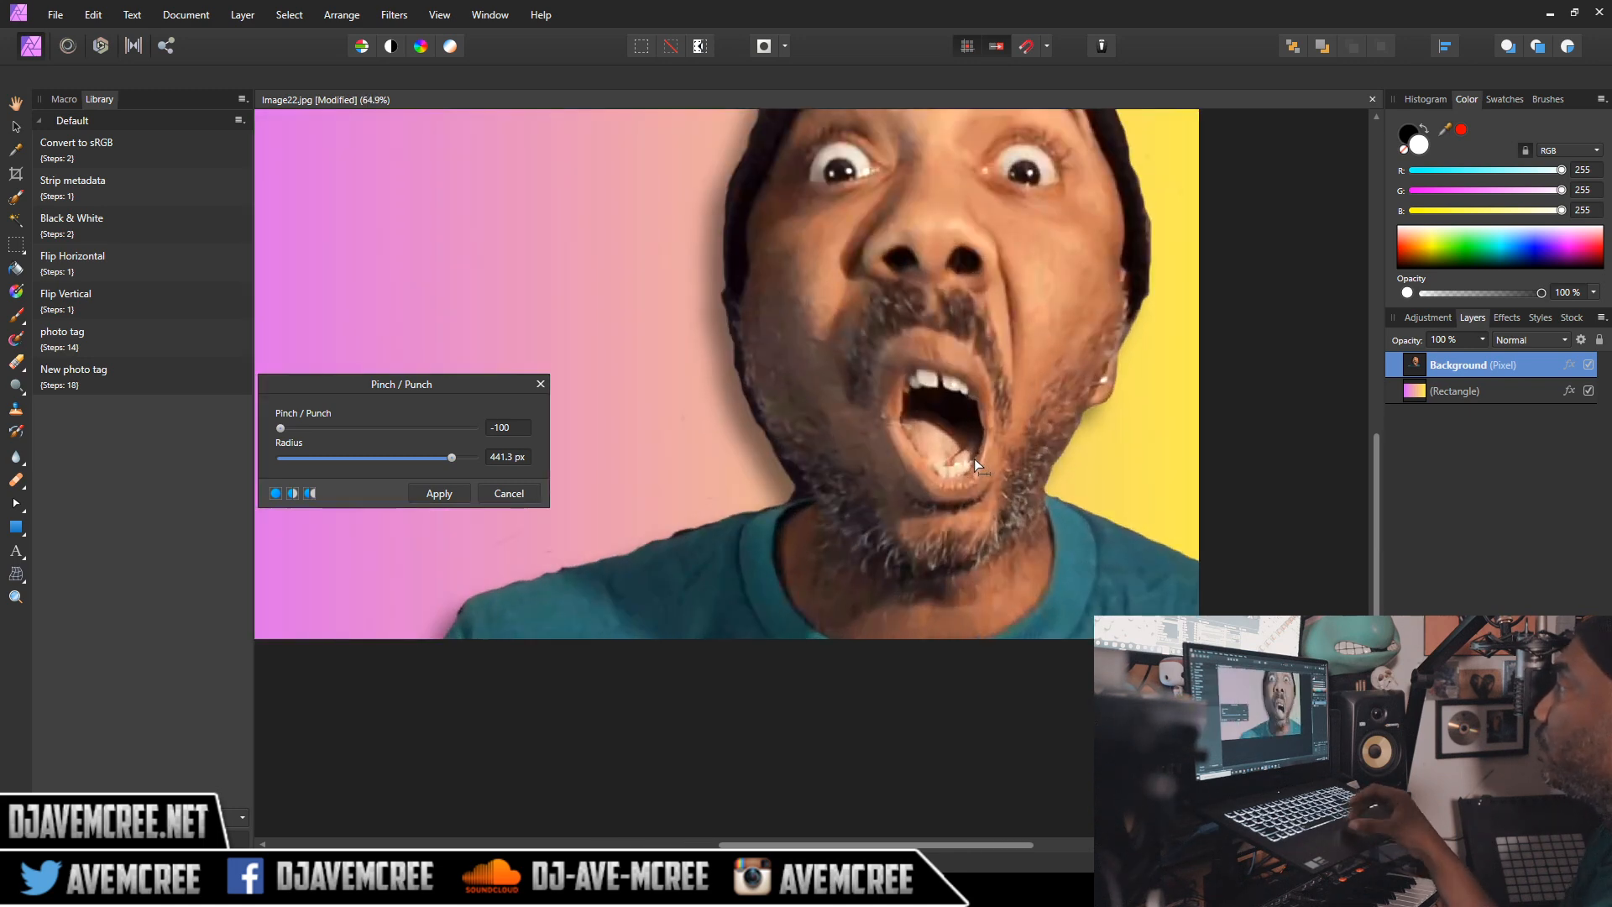
pyautogui.scroll(-2, 974, 459)
pyautogui.moveTo(971, 467); pyautogui.dragTo(952, 472)
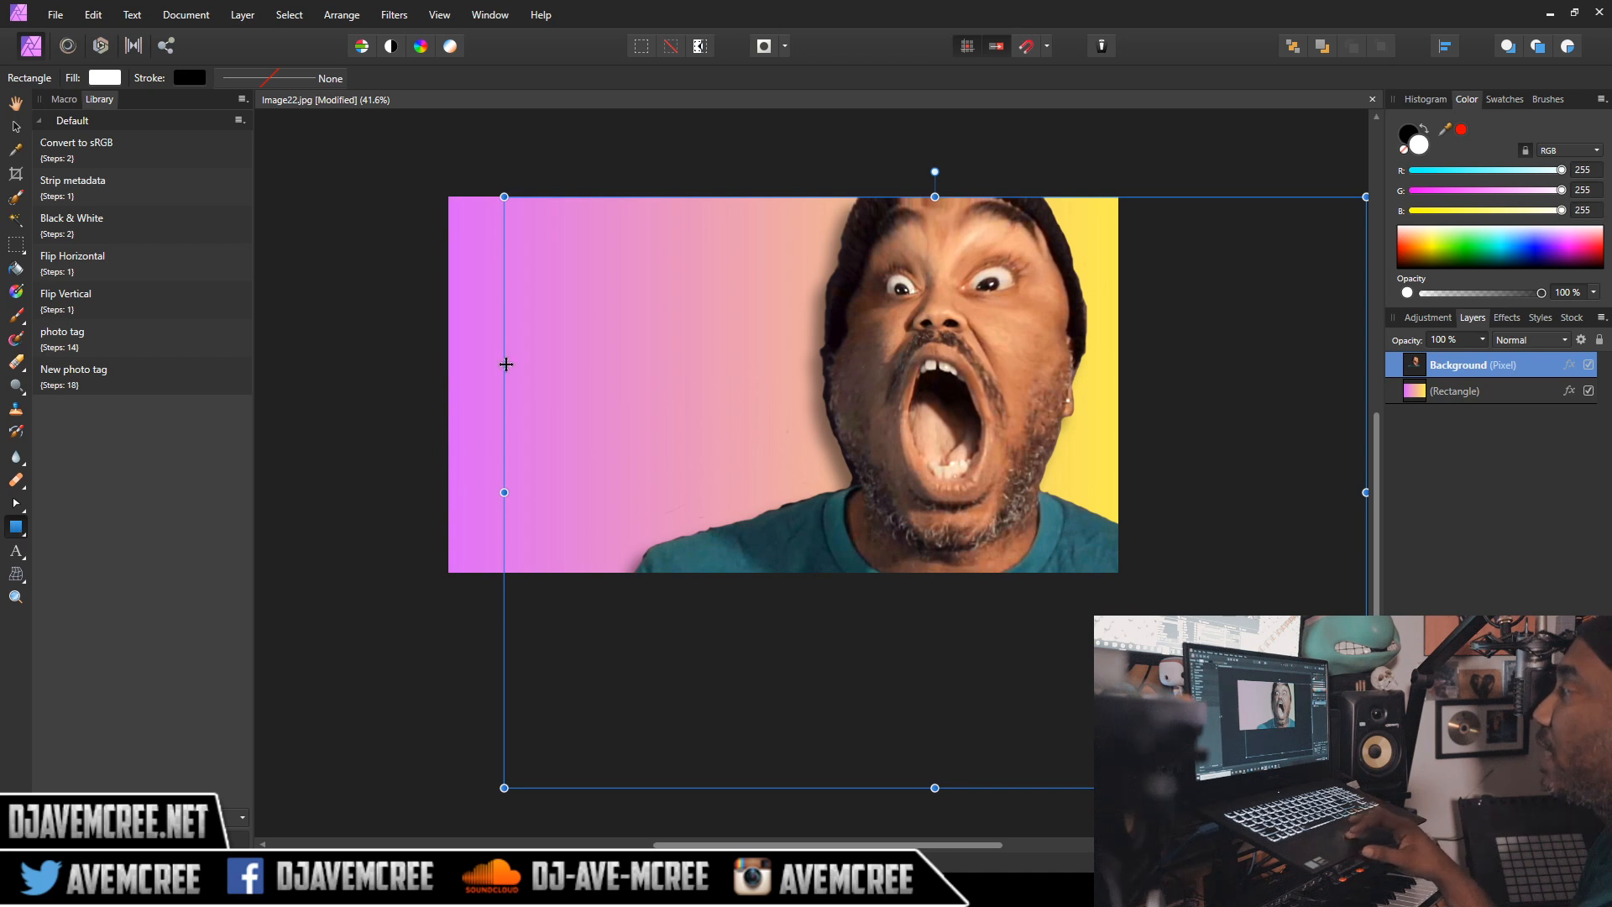
# Step: Draw a white horizontal rectangle from the canvas's left edge to the man's mouth and place its layer beneath the cutout
pyautogui.moveTo(428, 347); pyautogui.dragTo(929, 475)
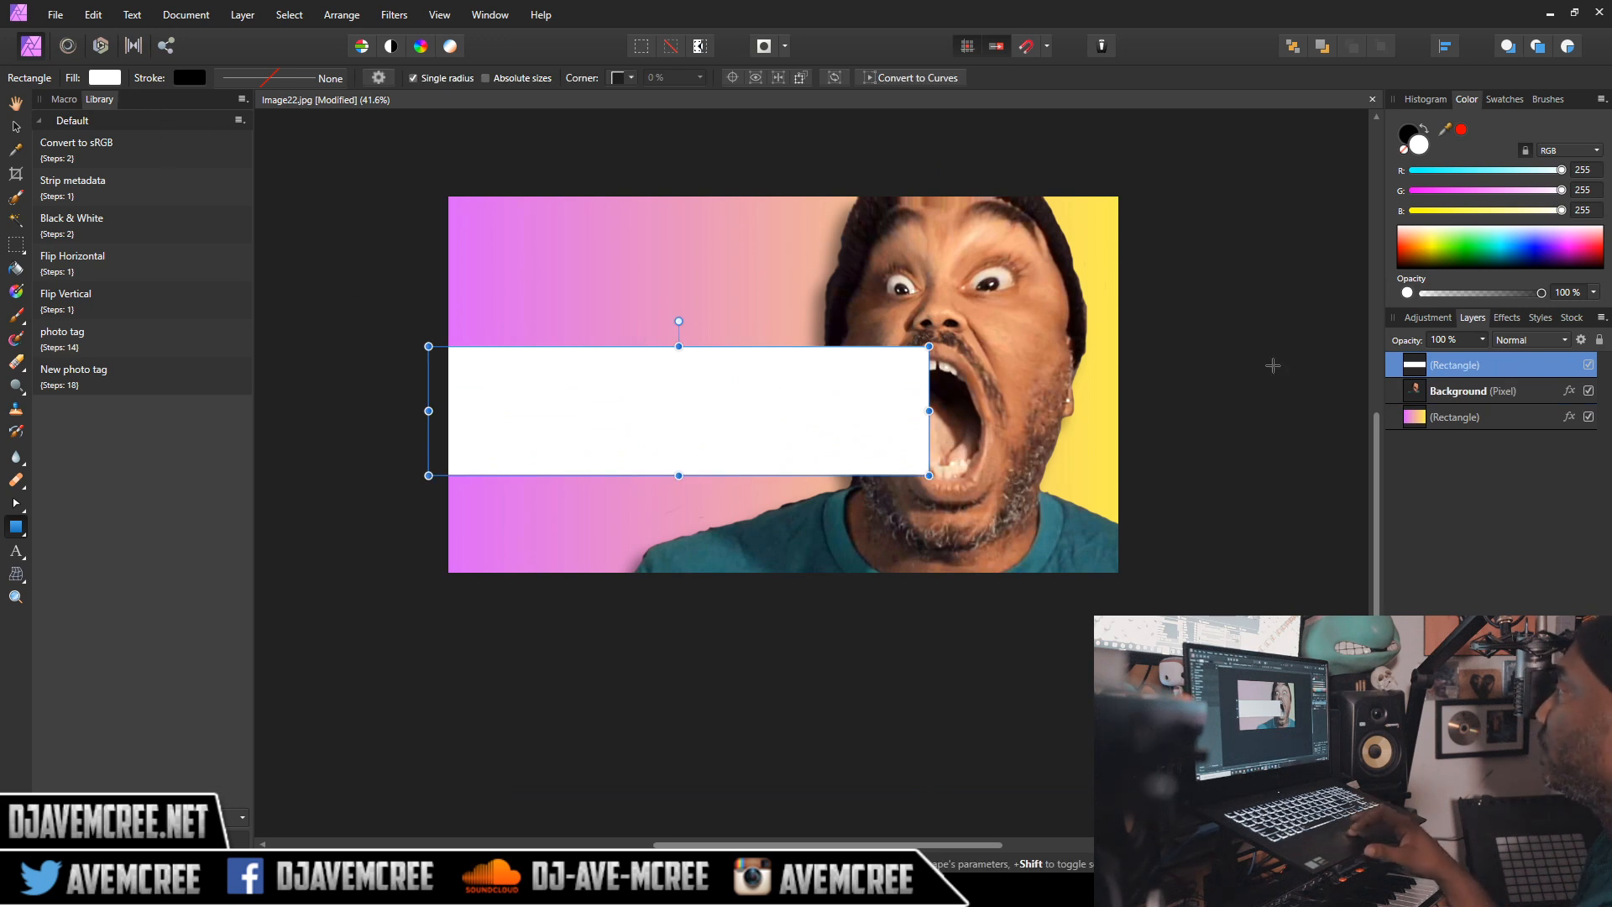
pyautogui.click(1443, 366)
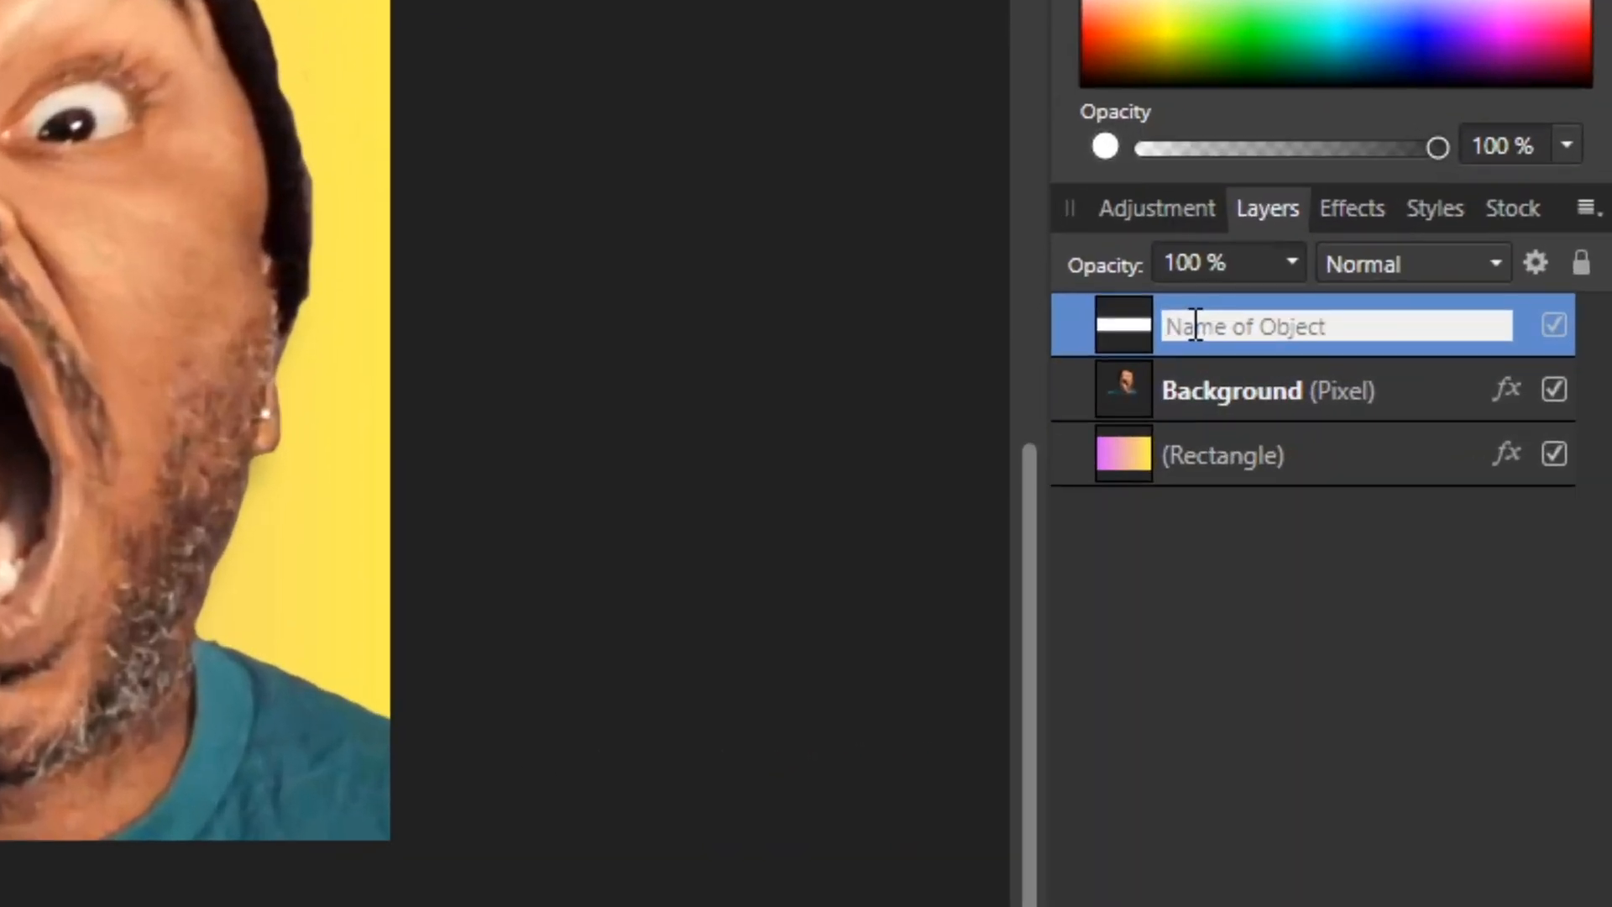
pyautogui.click(1396, 365)
pyautogui.moveTo(1078, 329); pyautogui.dragTo(1194, 434)
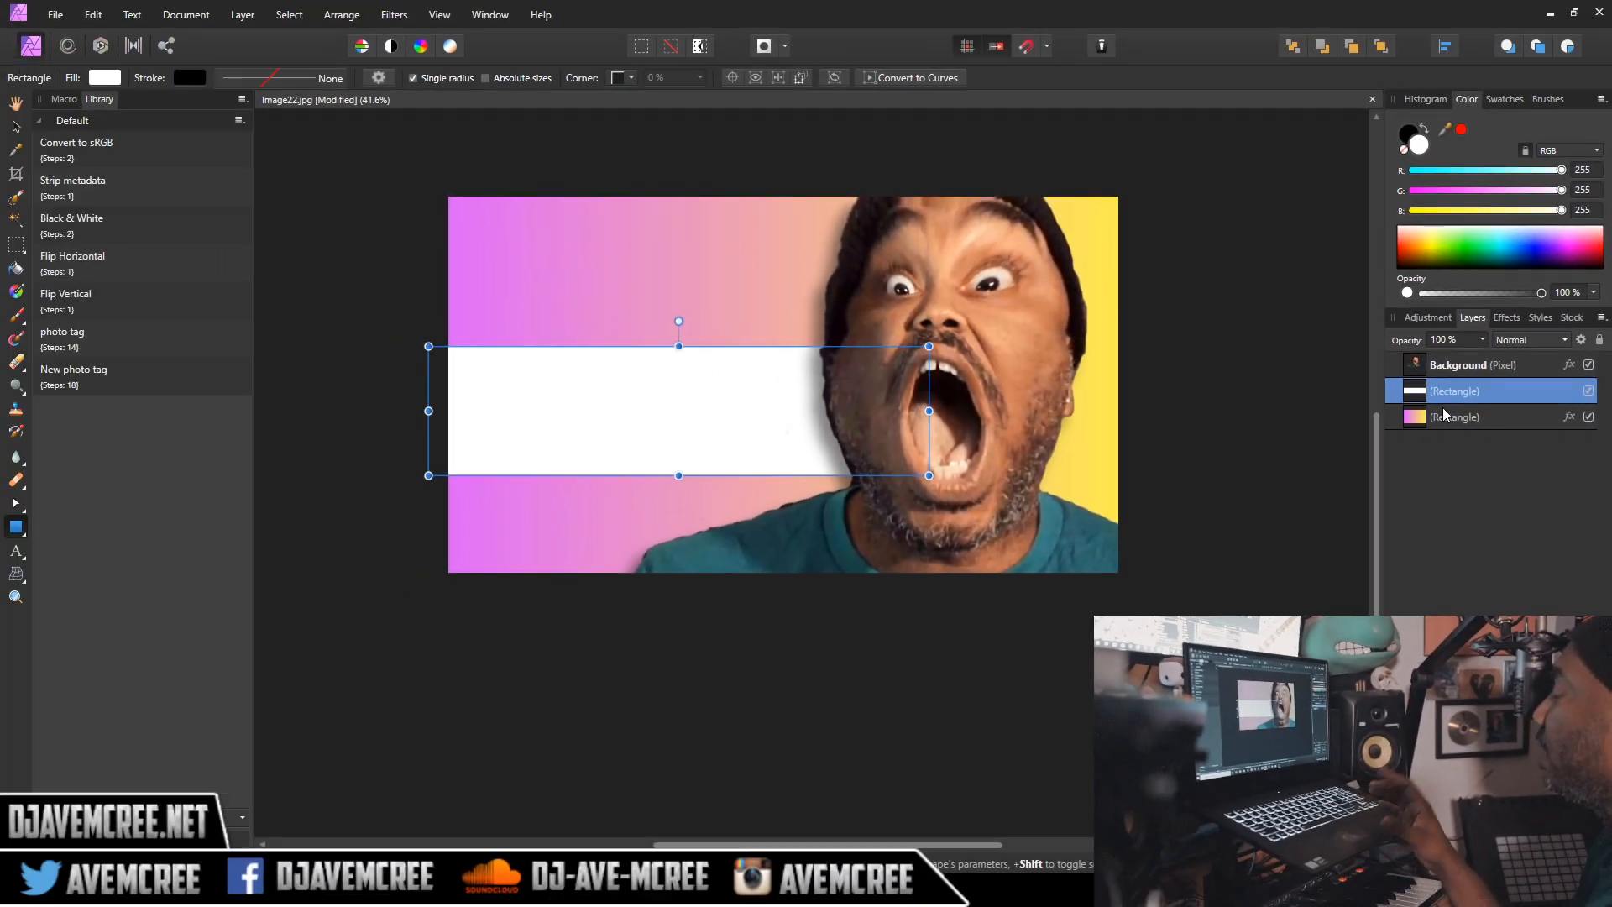
# Step: Extend the white rectangle into a slightly taller band spanning the full canvas width and fill it with black (RGB 0, 0, 0)
pyautogui.moveTo(928, 410); pyautogui.dragTo(1140, 410)
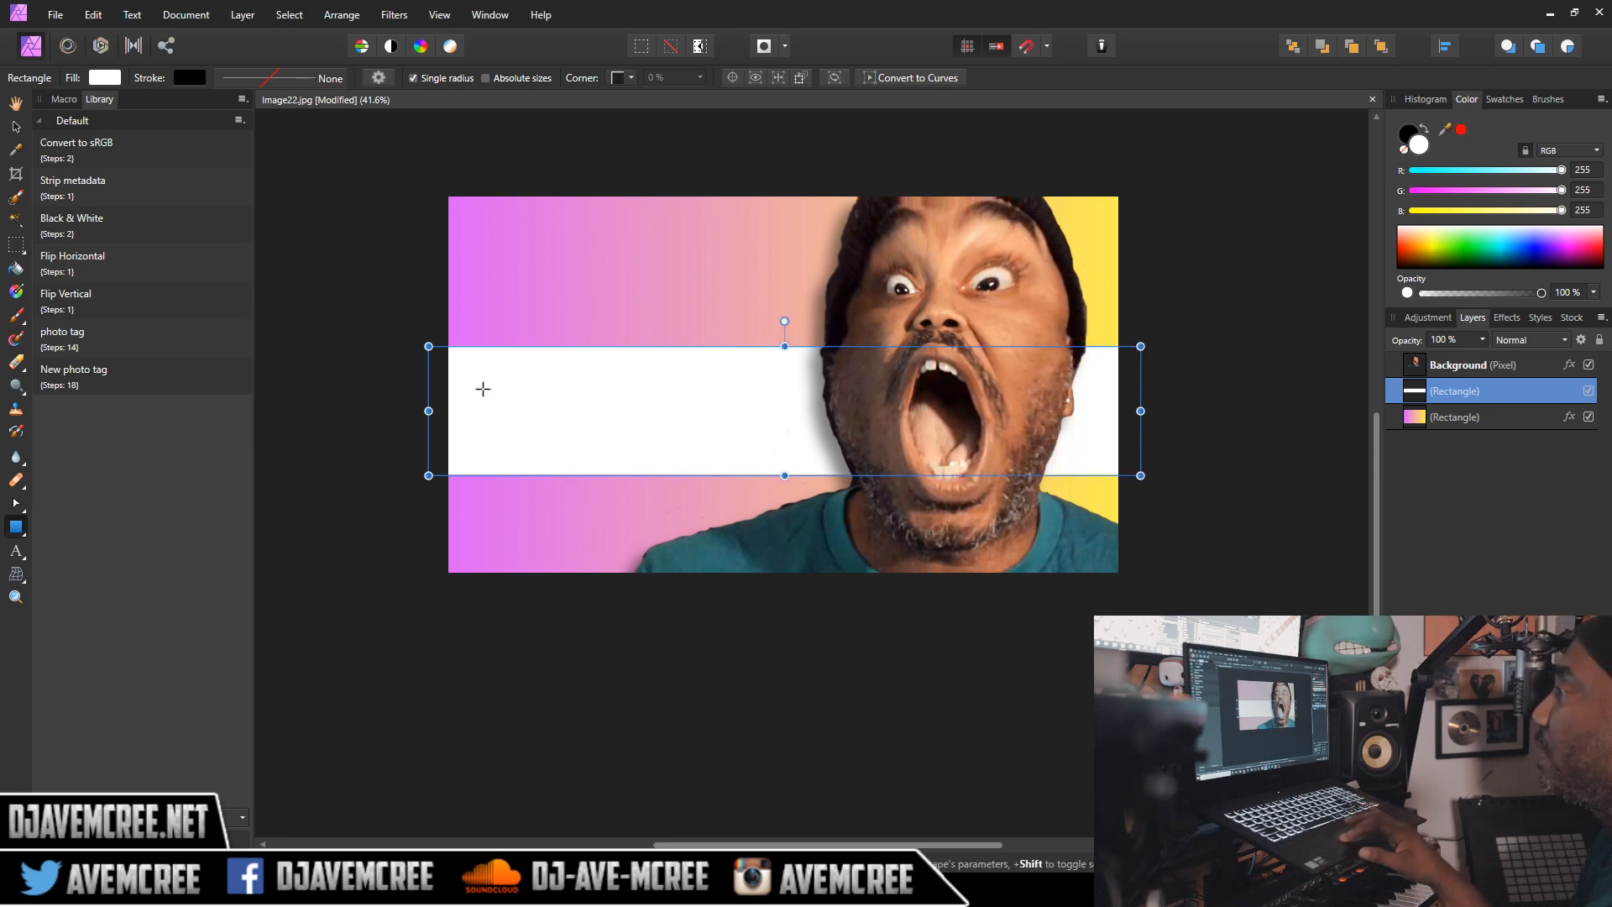
pyautogui.moveTo(785, 345); pyautogui.dragTo(785, 327)
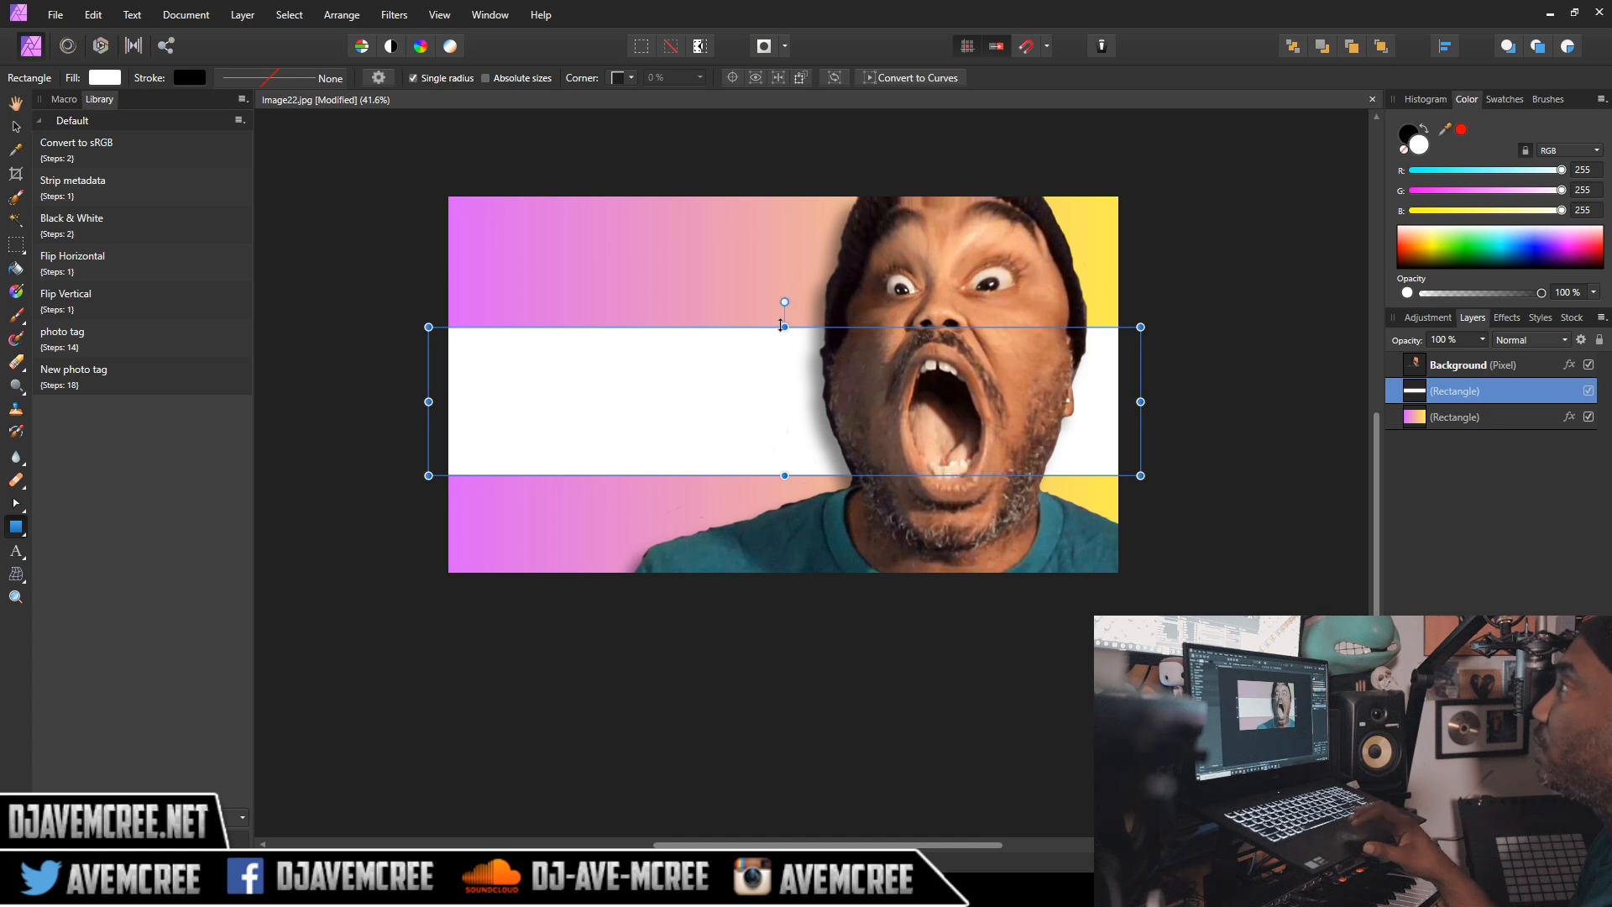
pyautogui.click(116, 77)
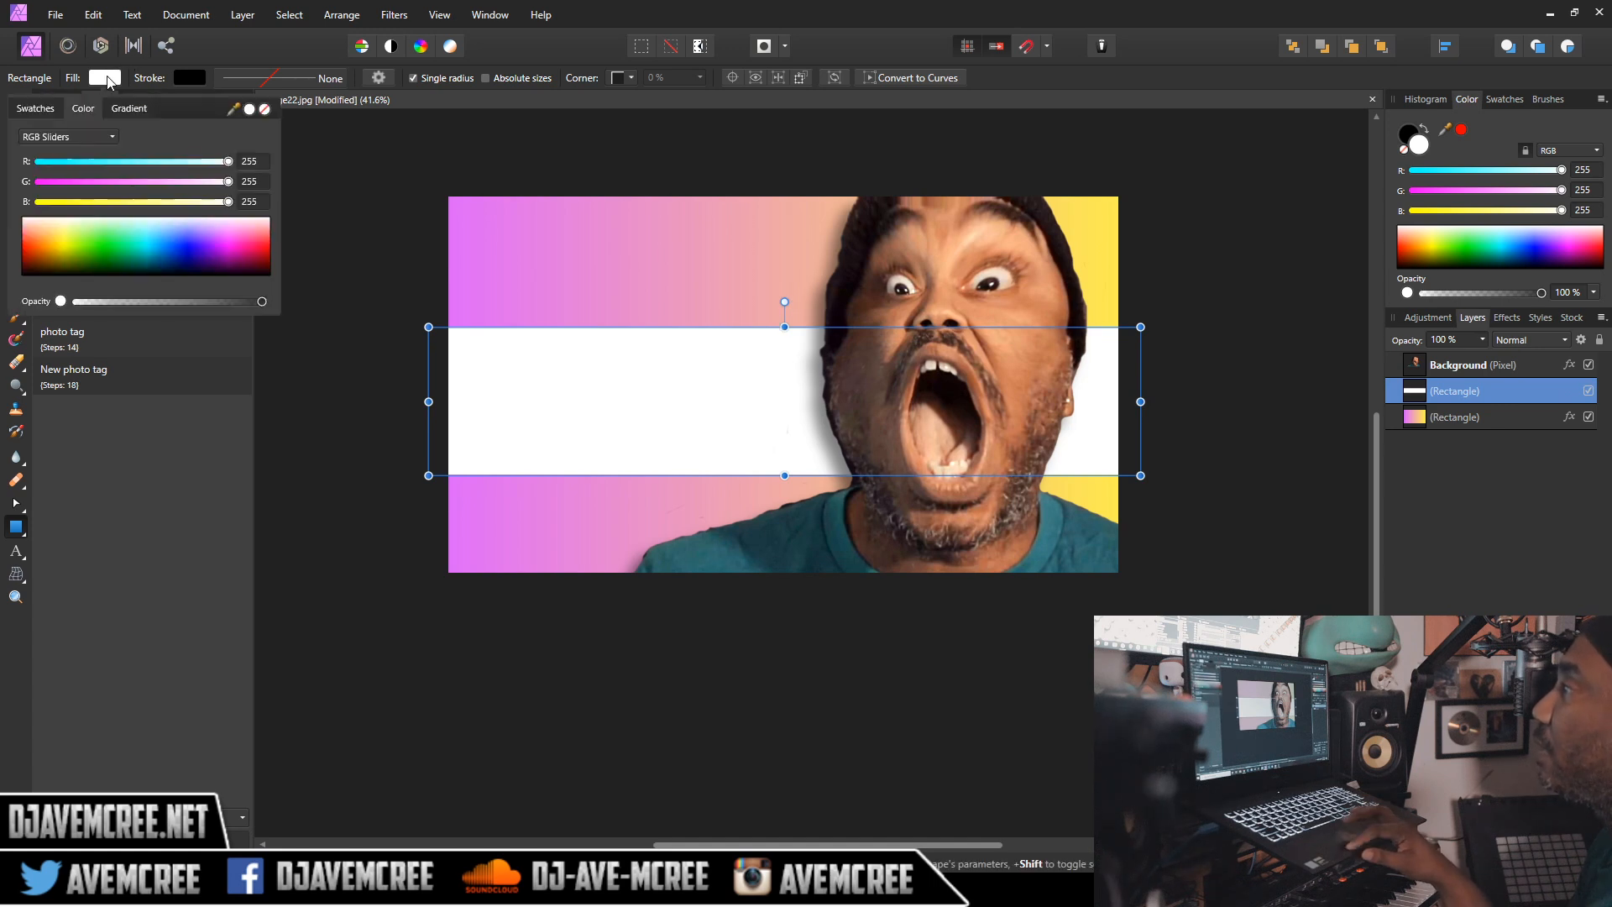
pyautogui.click(180, 270)
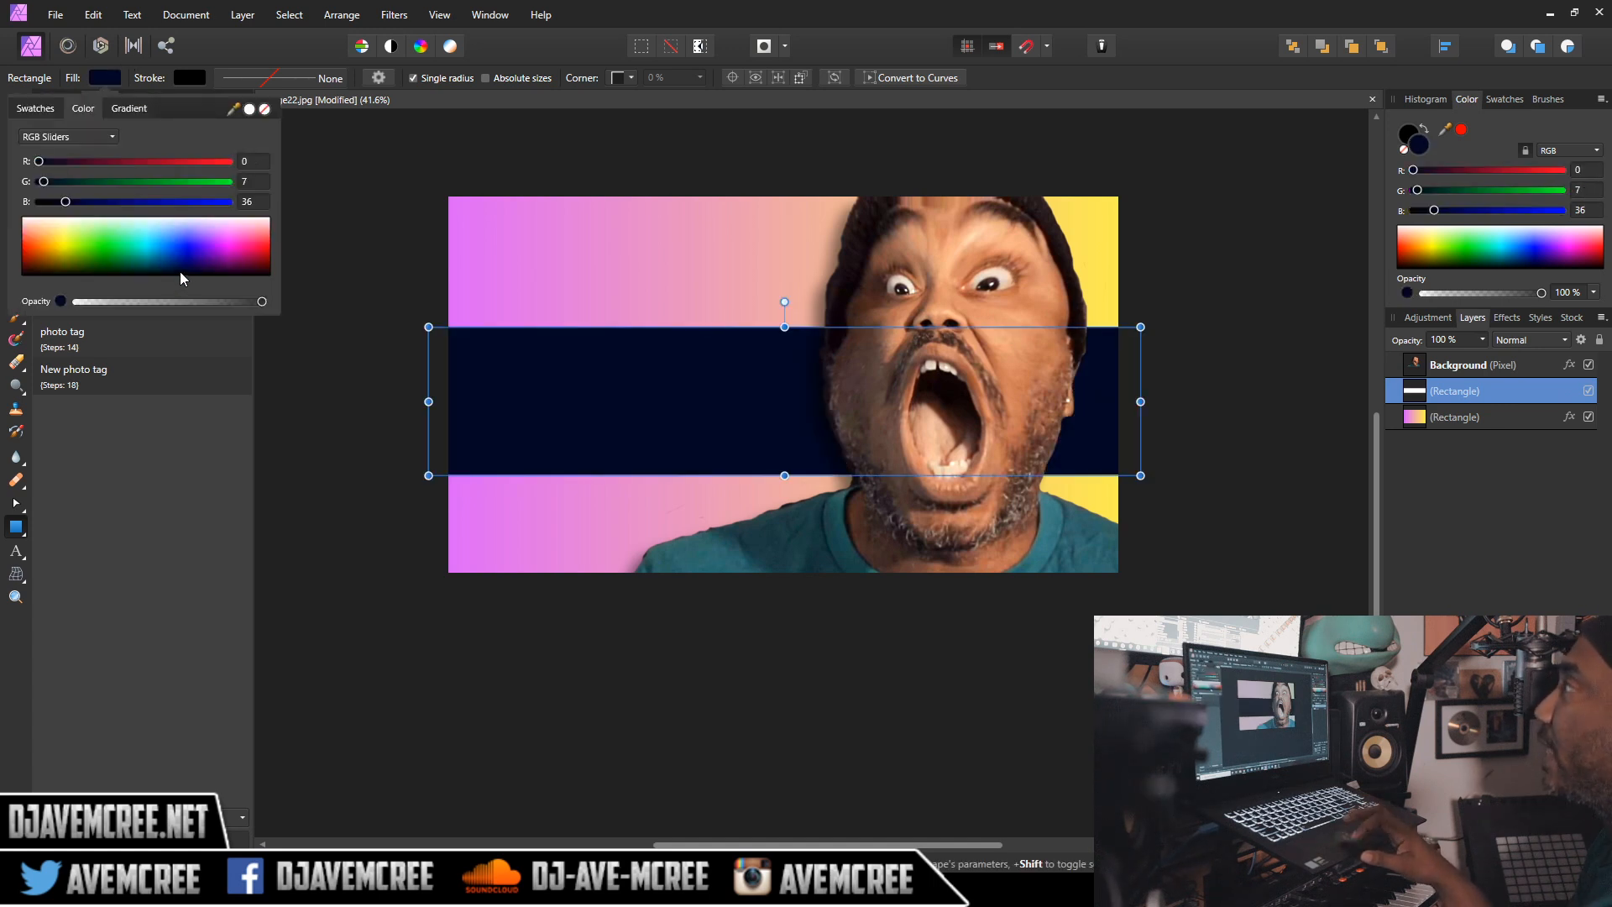
pyautogui.moveTo(126, 274); pyautogui.dragTo(161, 285)
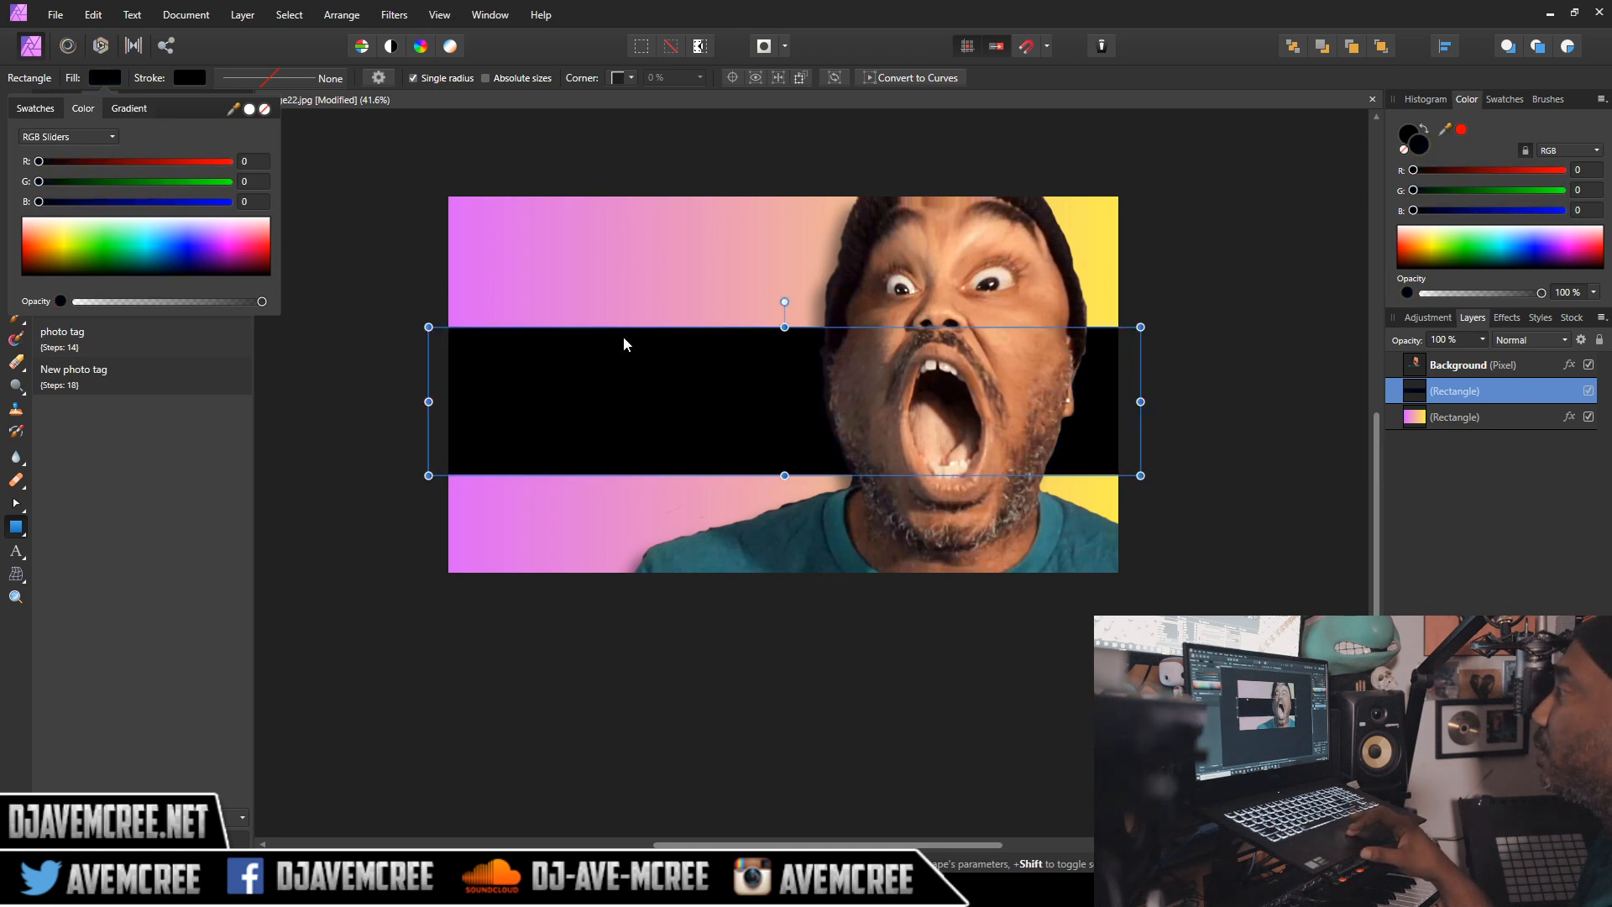
# Step: Start an artistic text object on the black band with white Arial Bold at 48 pt
pyautogui.click(16, 551)
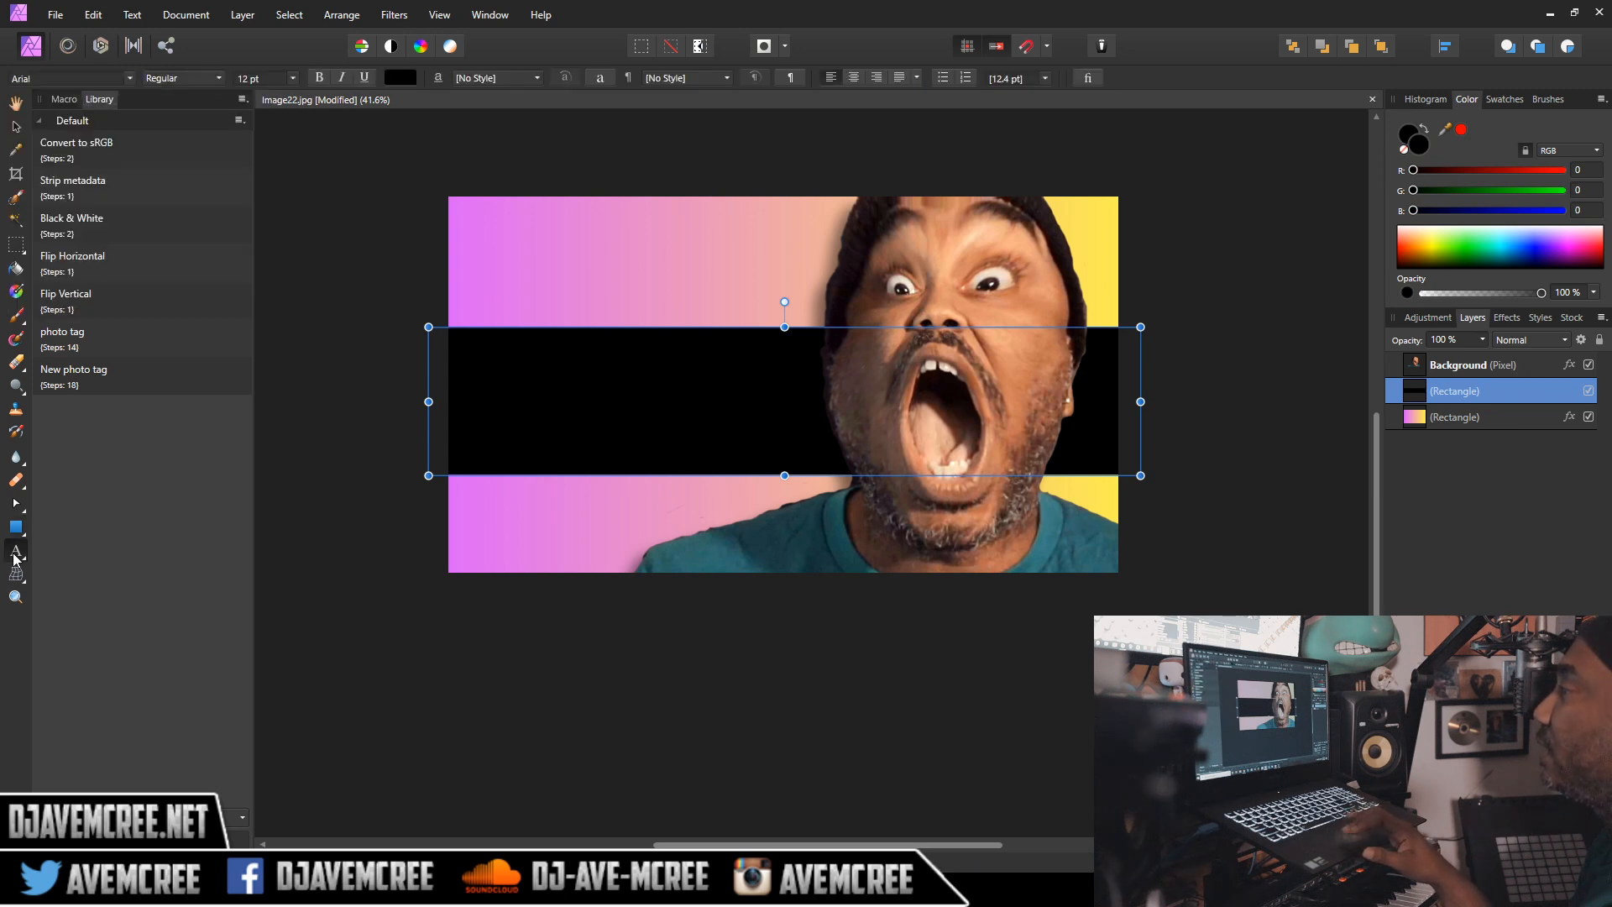
pyautogui.click(512, 366)
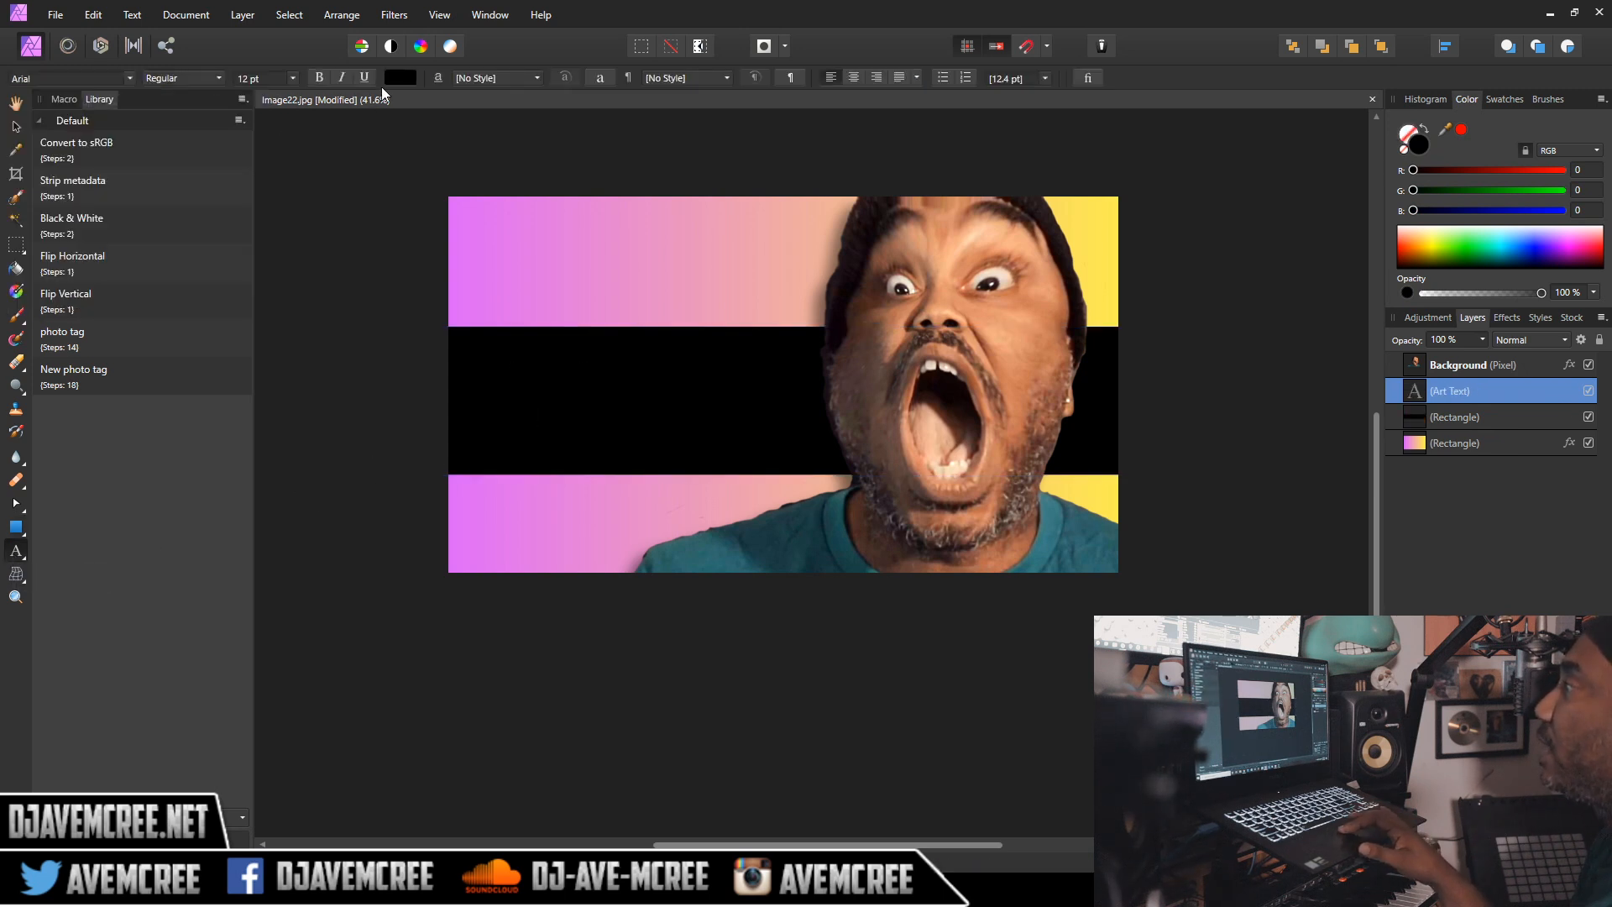
pyautogui.click(394, 78)
pyautogui.click(316, 230)
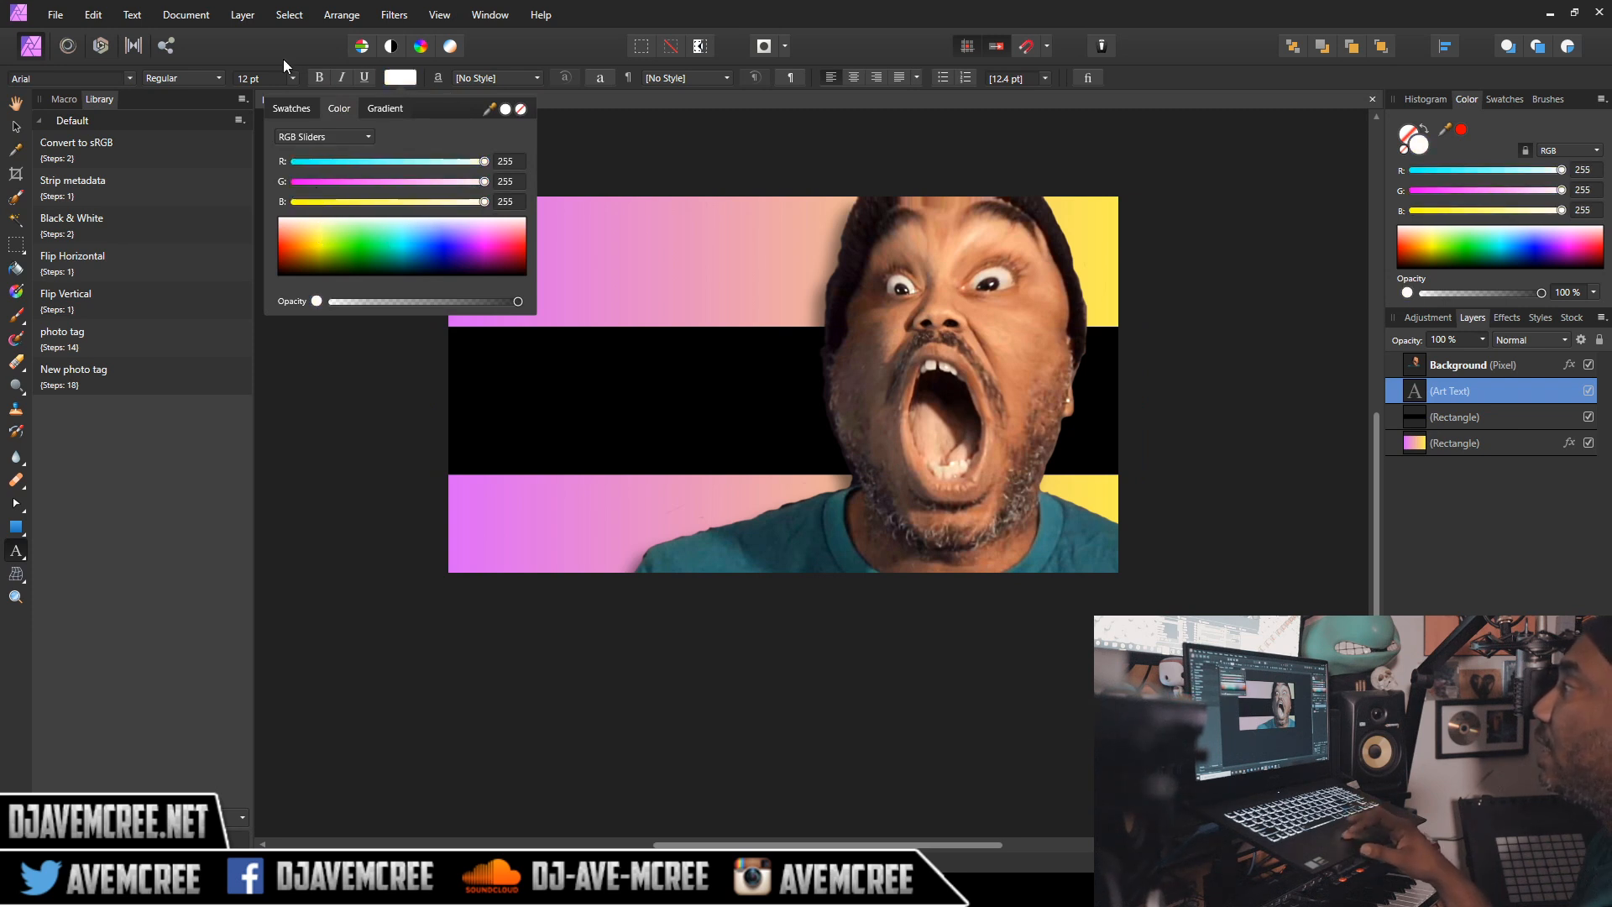
pyautogui.click(319, 76)
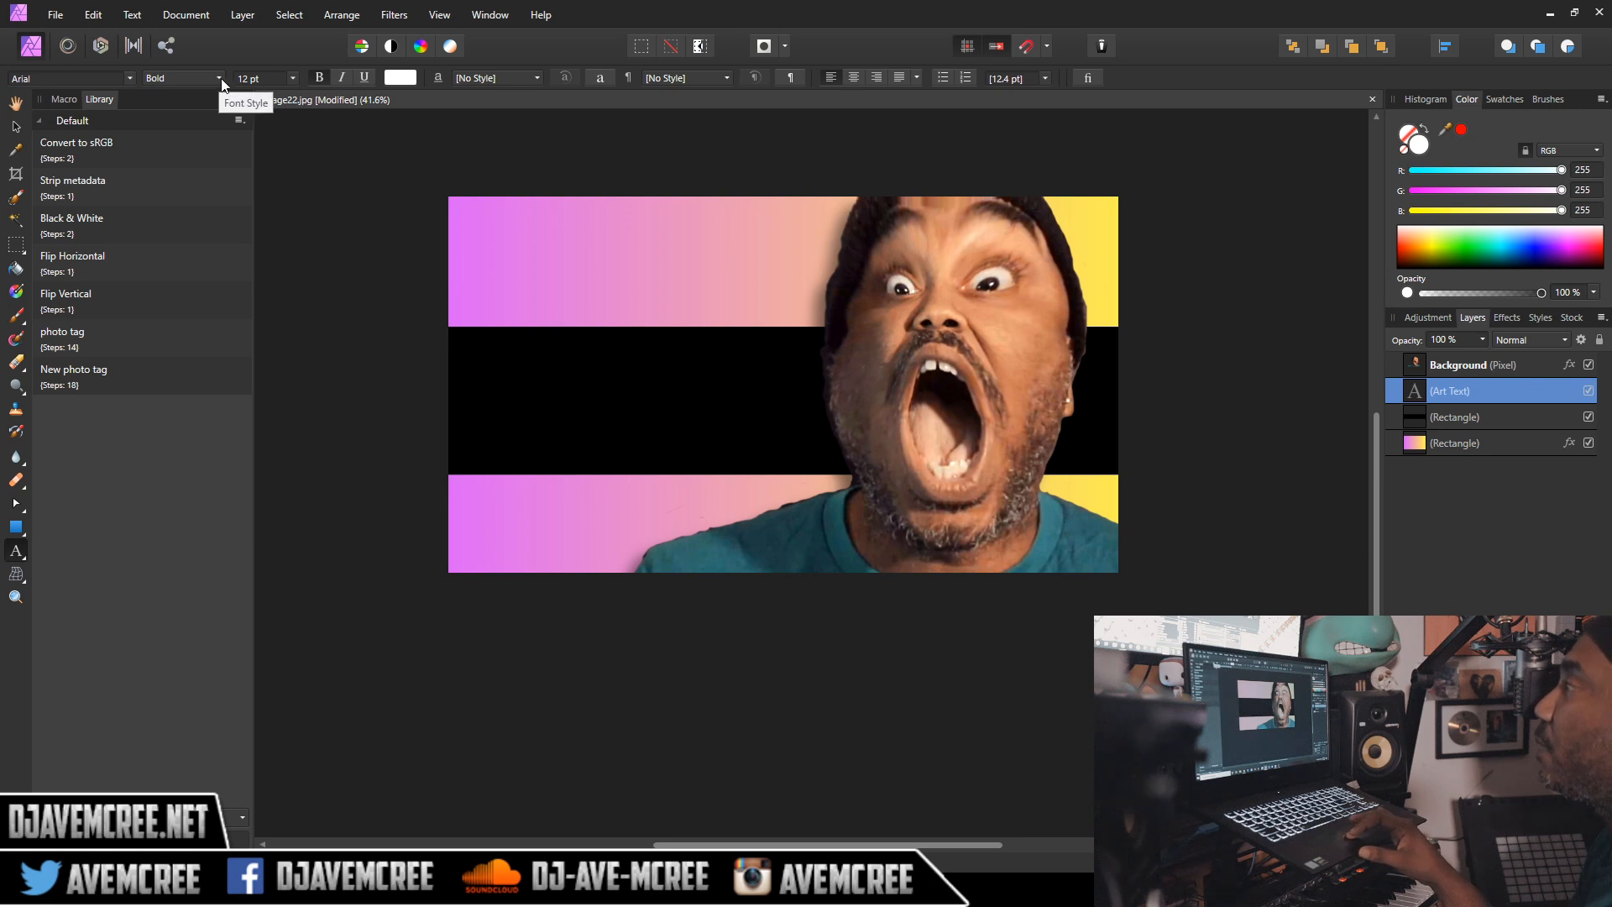
pyautogui.click(292, 78)
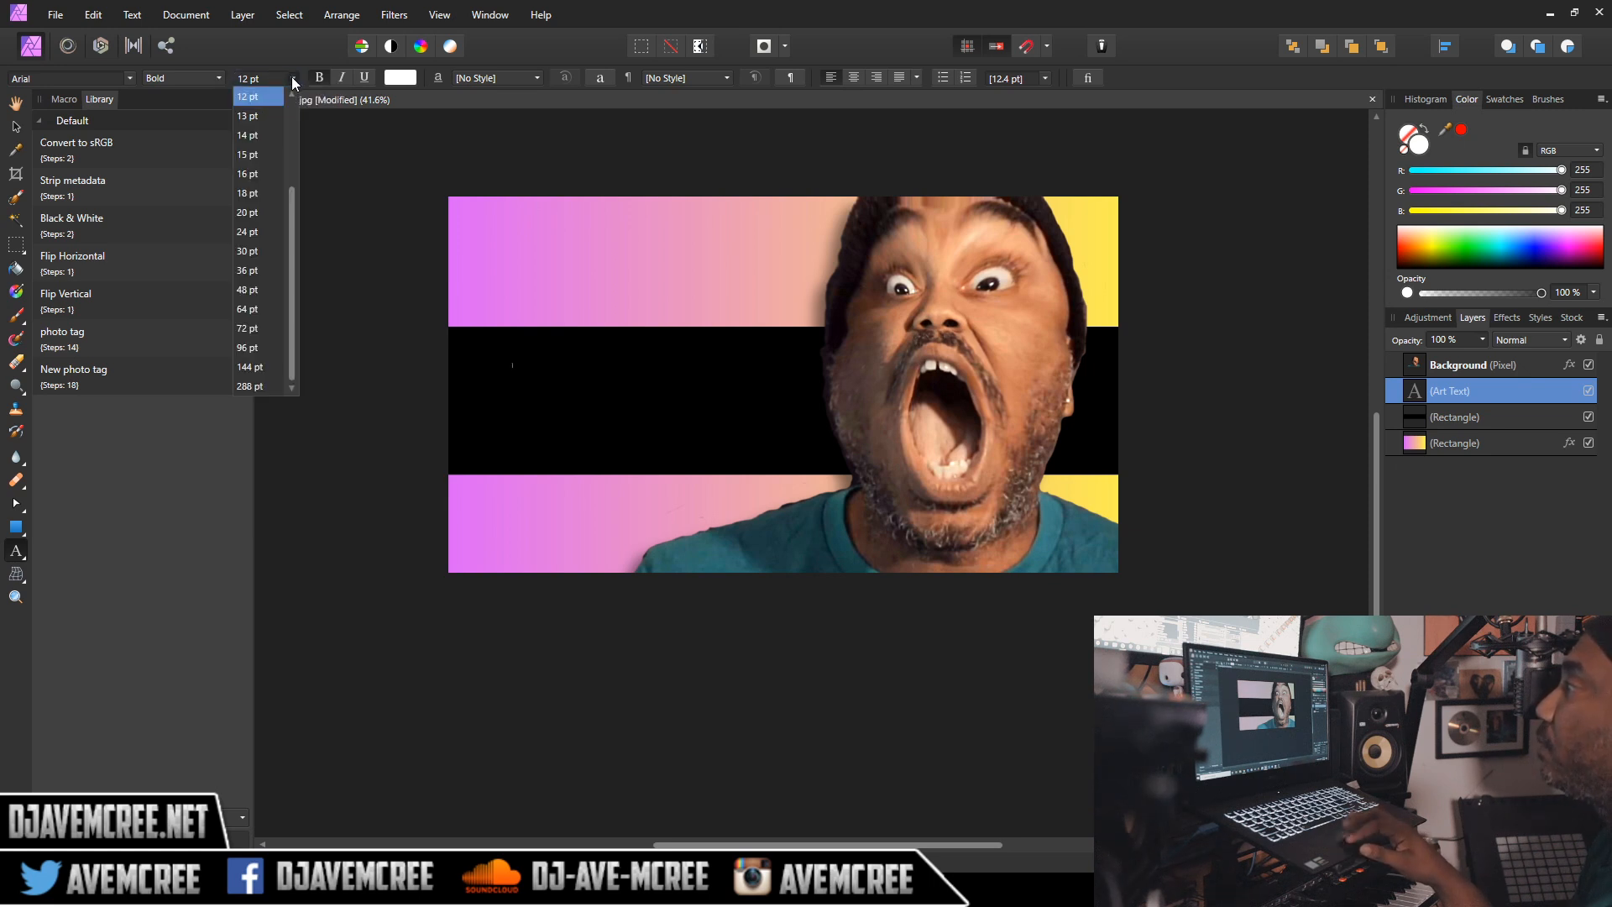
pyautogui.click(254, 299)
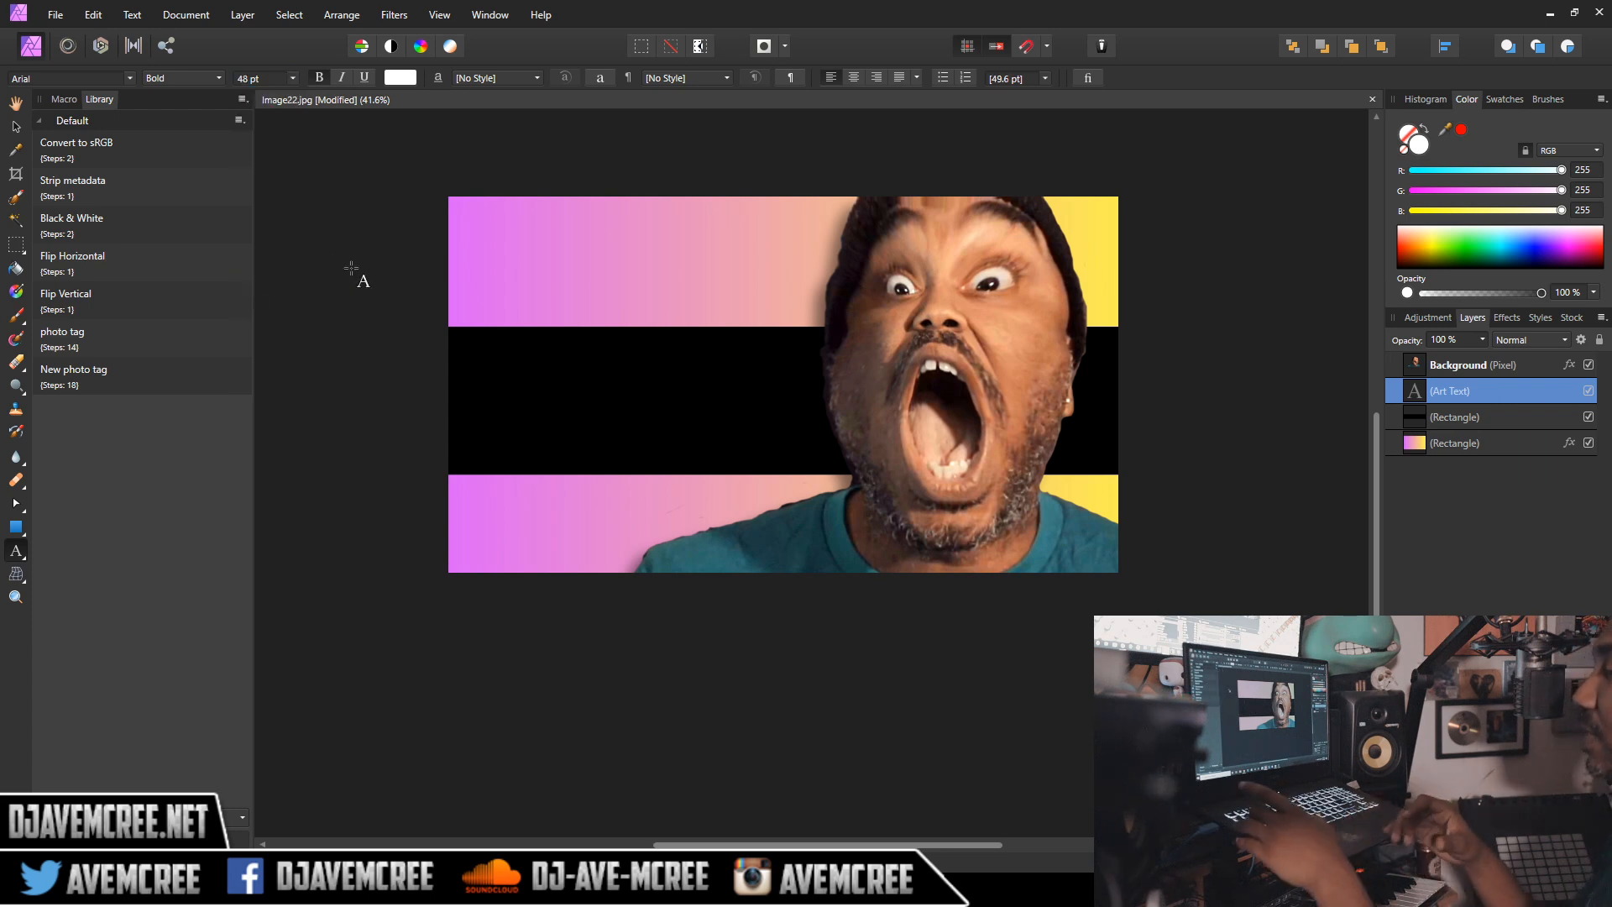
# Step: Enter the title "HOW TO MAKE DANK MEME" with "THUMBNAILS" on a second line
pyautogui.write('HOW TO MAKE')
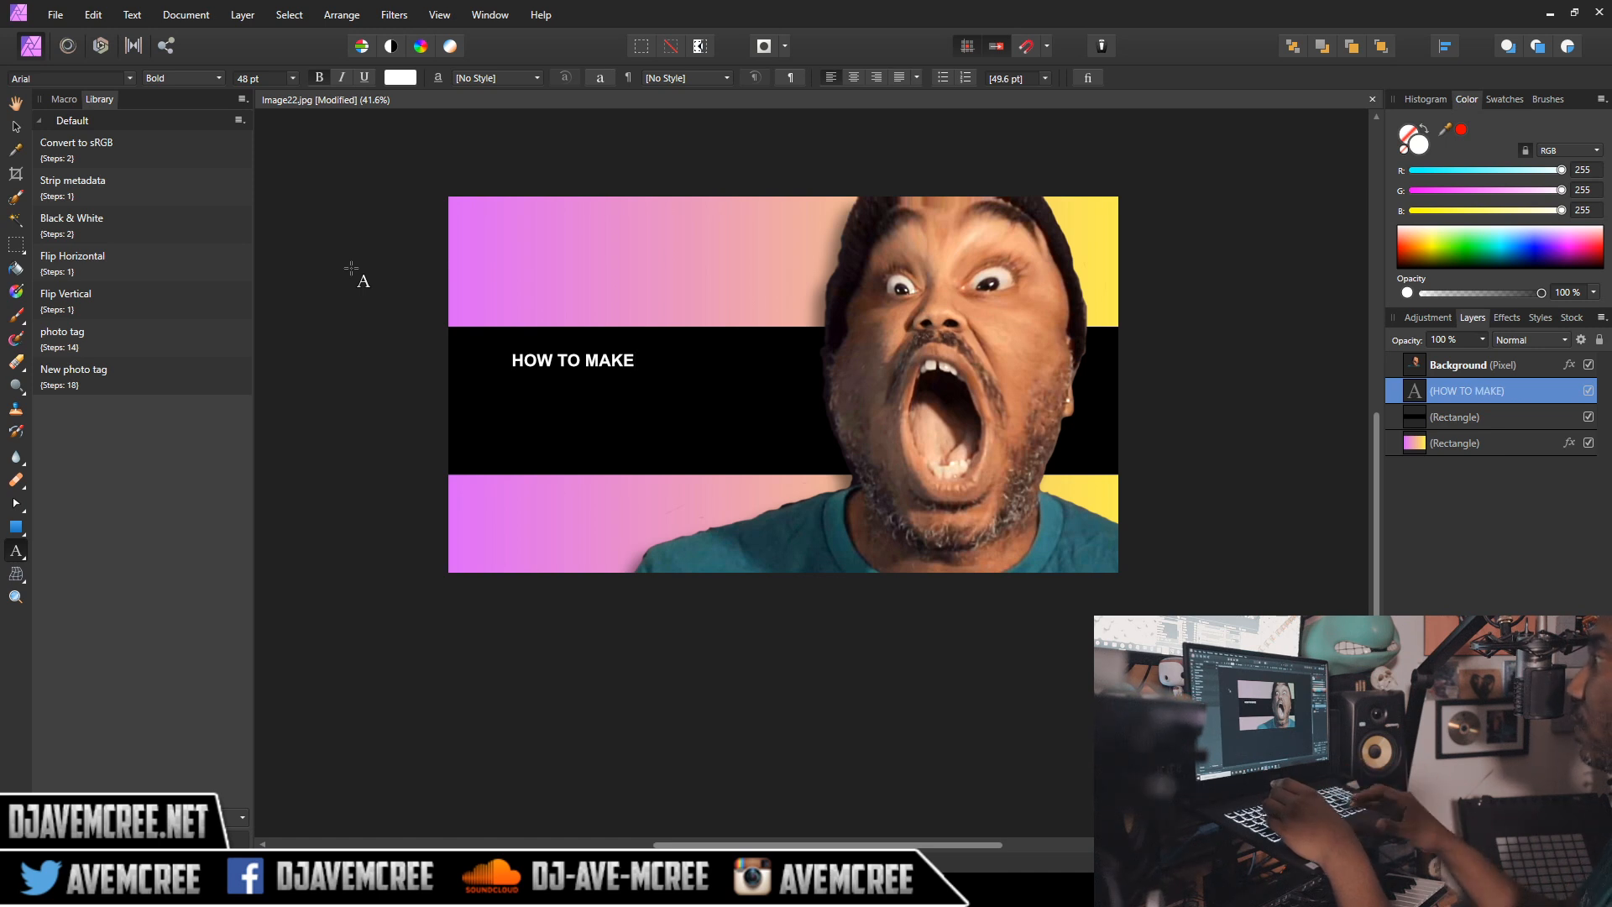
pyautogui.write(' DANK MEME')
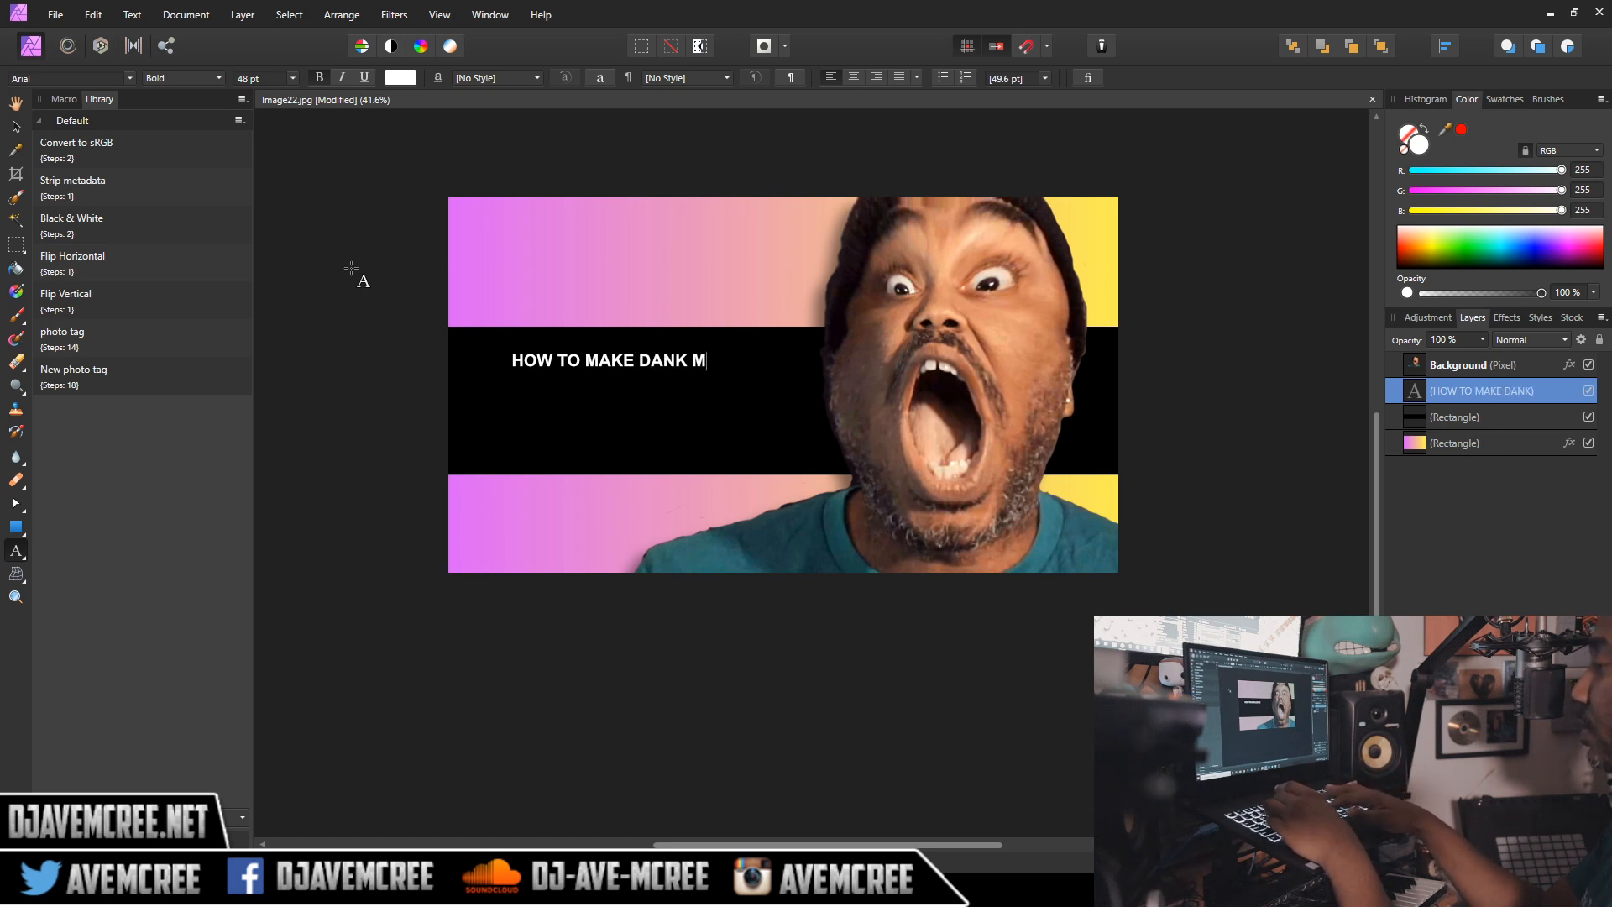
pyautogui.press('Return')
pyautogui.write('THUMBNAILS')
pyautogui.press('Escape')
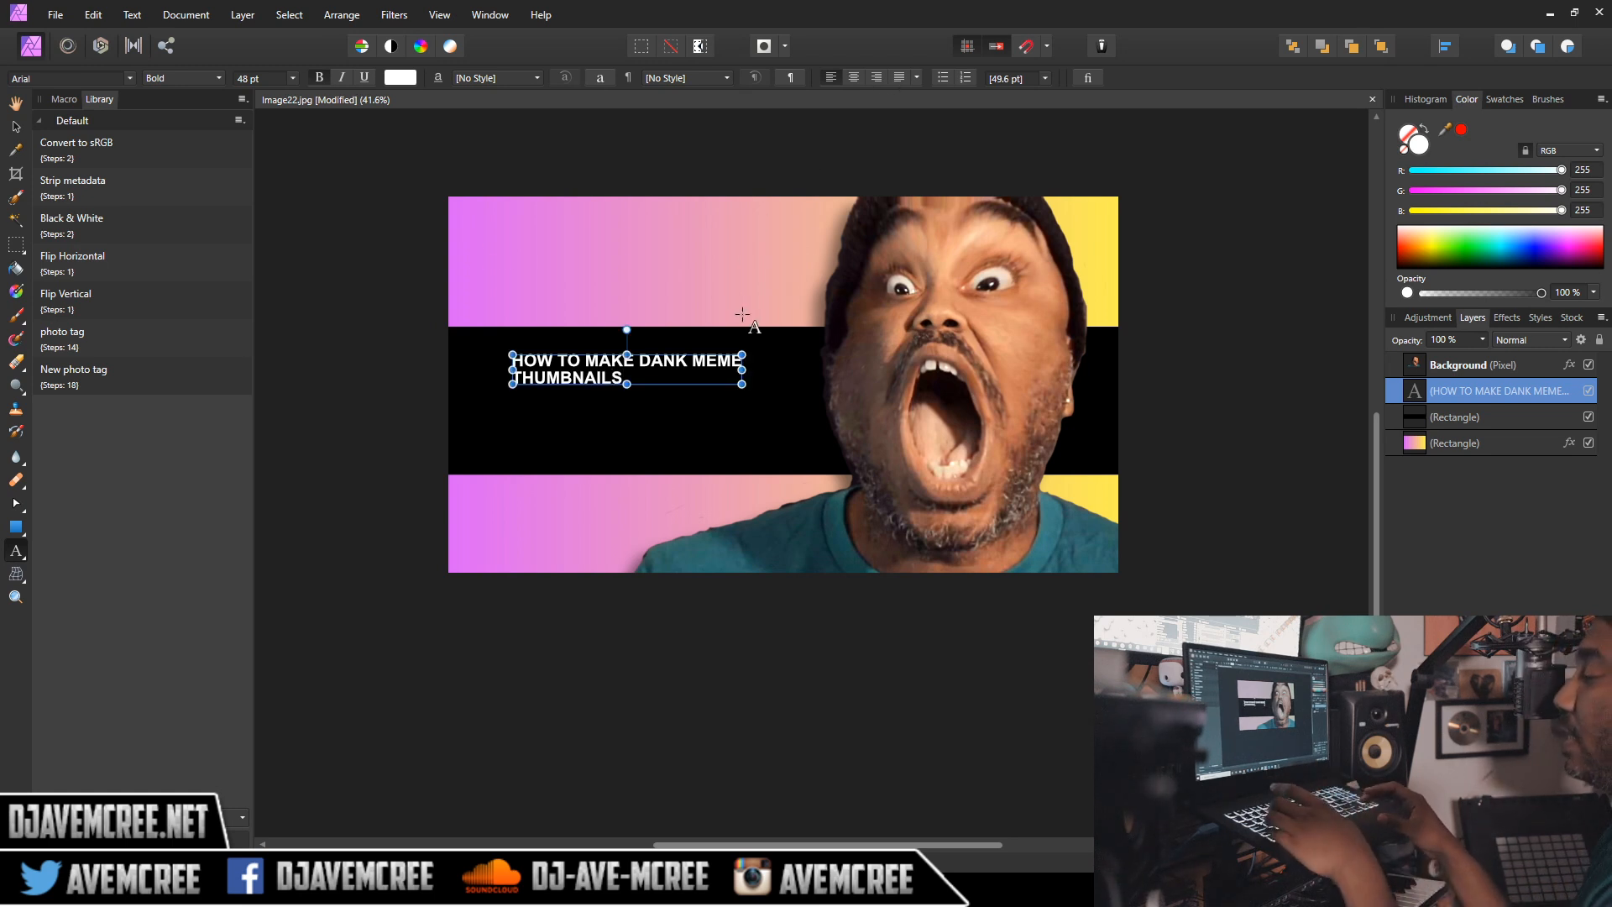
# Step: Center-align the title and stretch it to about 190.5 pt so it fills the black band beside the man's face
pyautogui.hotkey('ctrl', 'a')
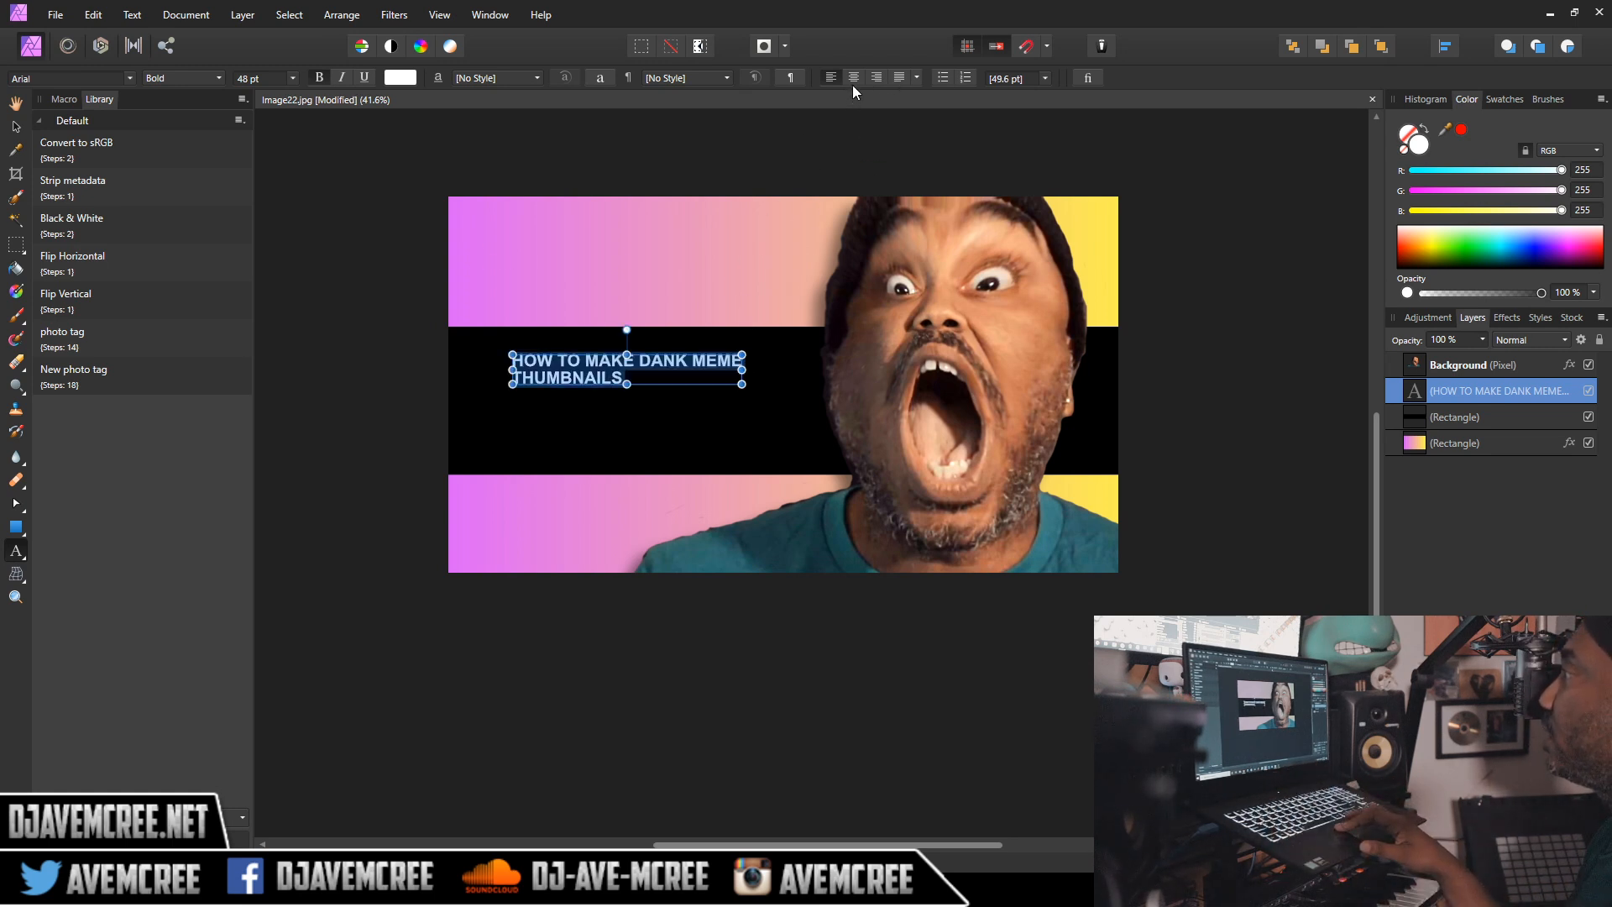
pyautogui.click(854, 78)
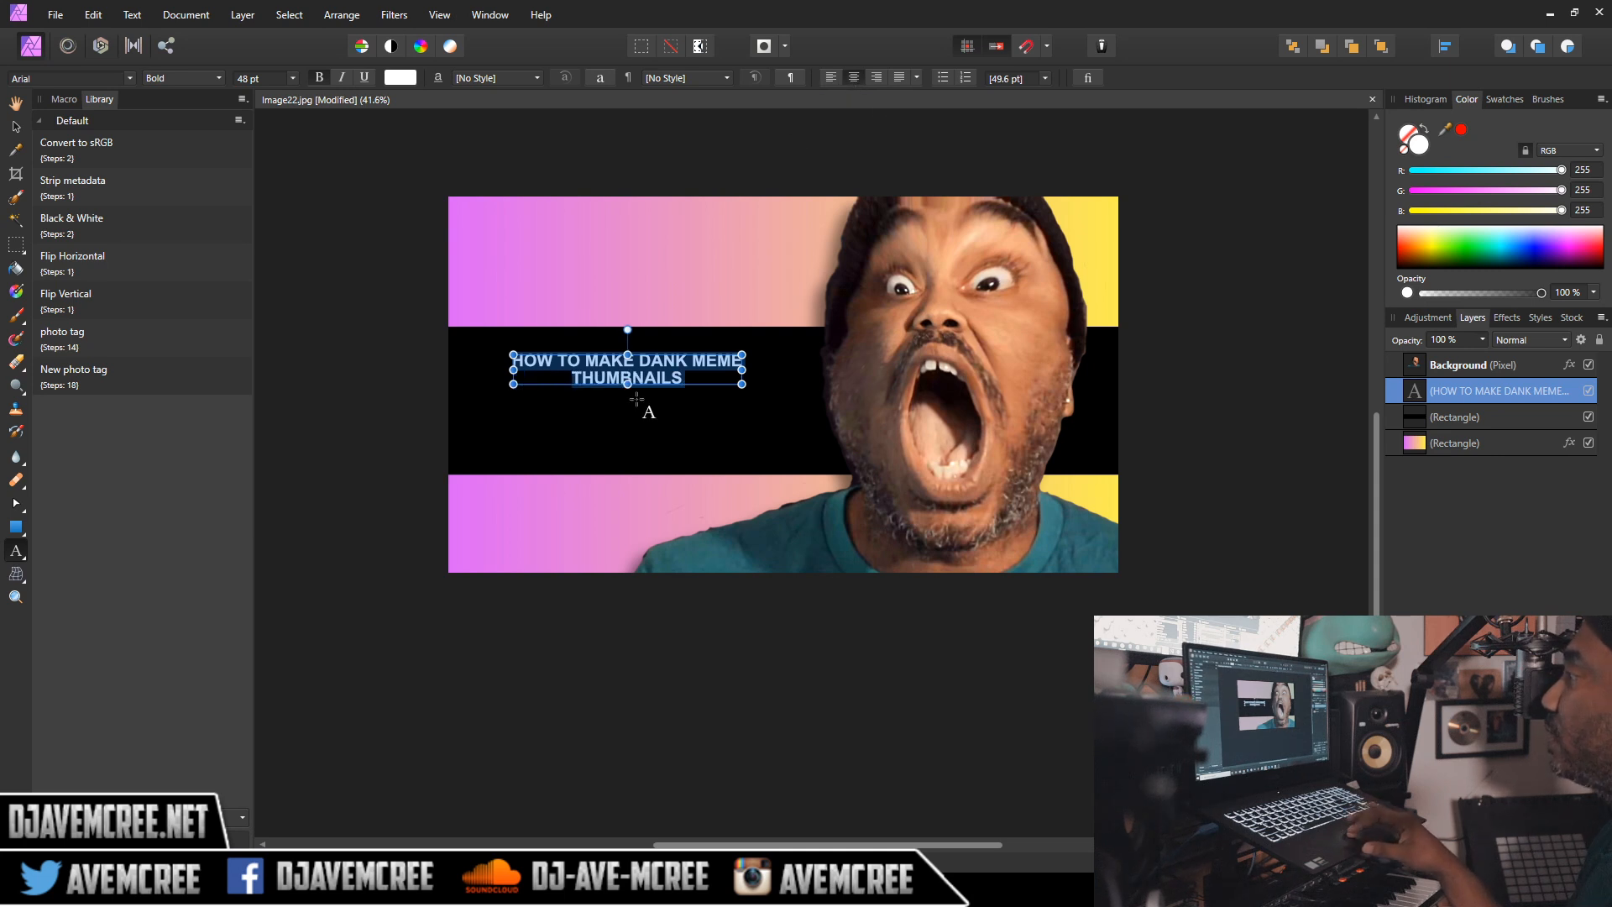
pyautogui.moveTo(514, 384); pyautogui.dragTo(471, 390)
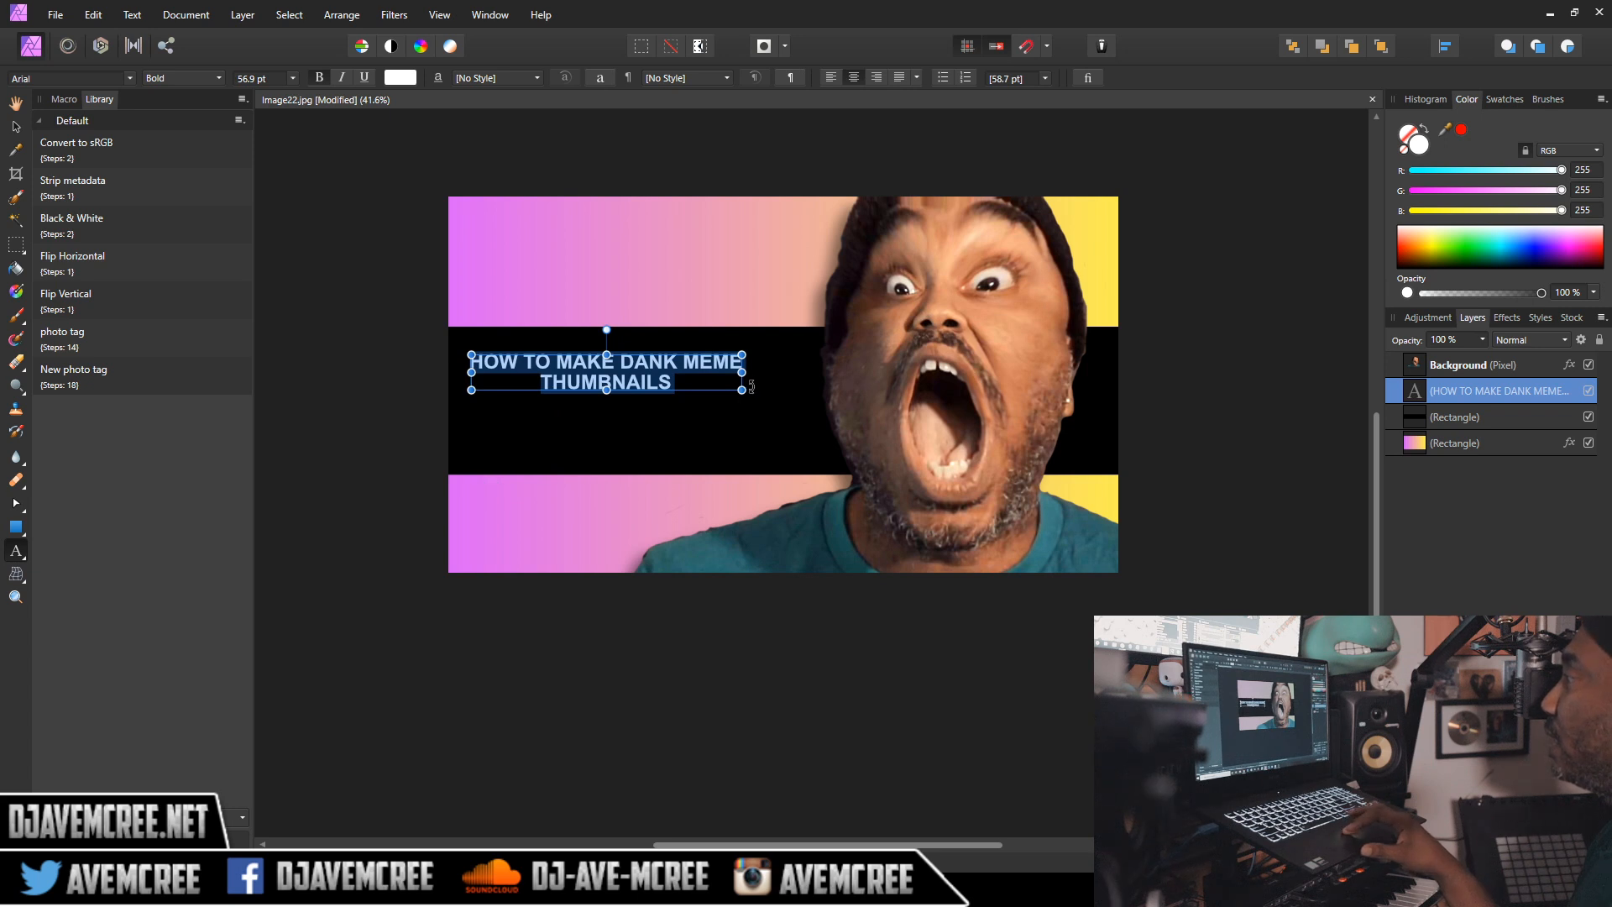
pyautogui.moveTo(741, 390); pyautogui.dragTo(789, 480)
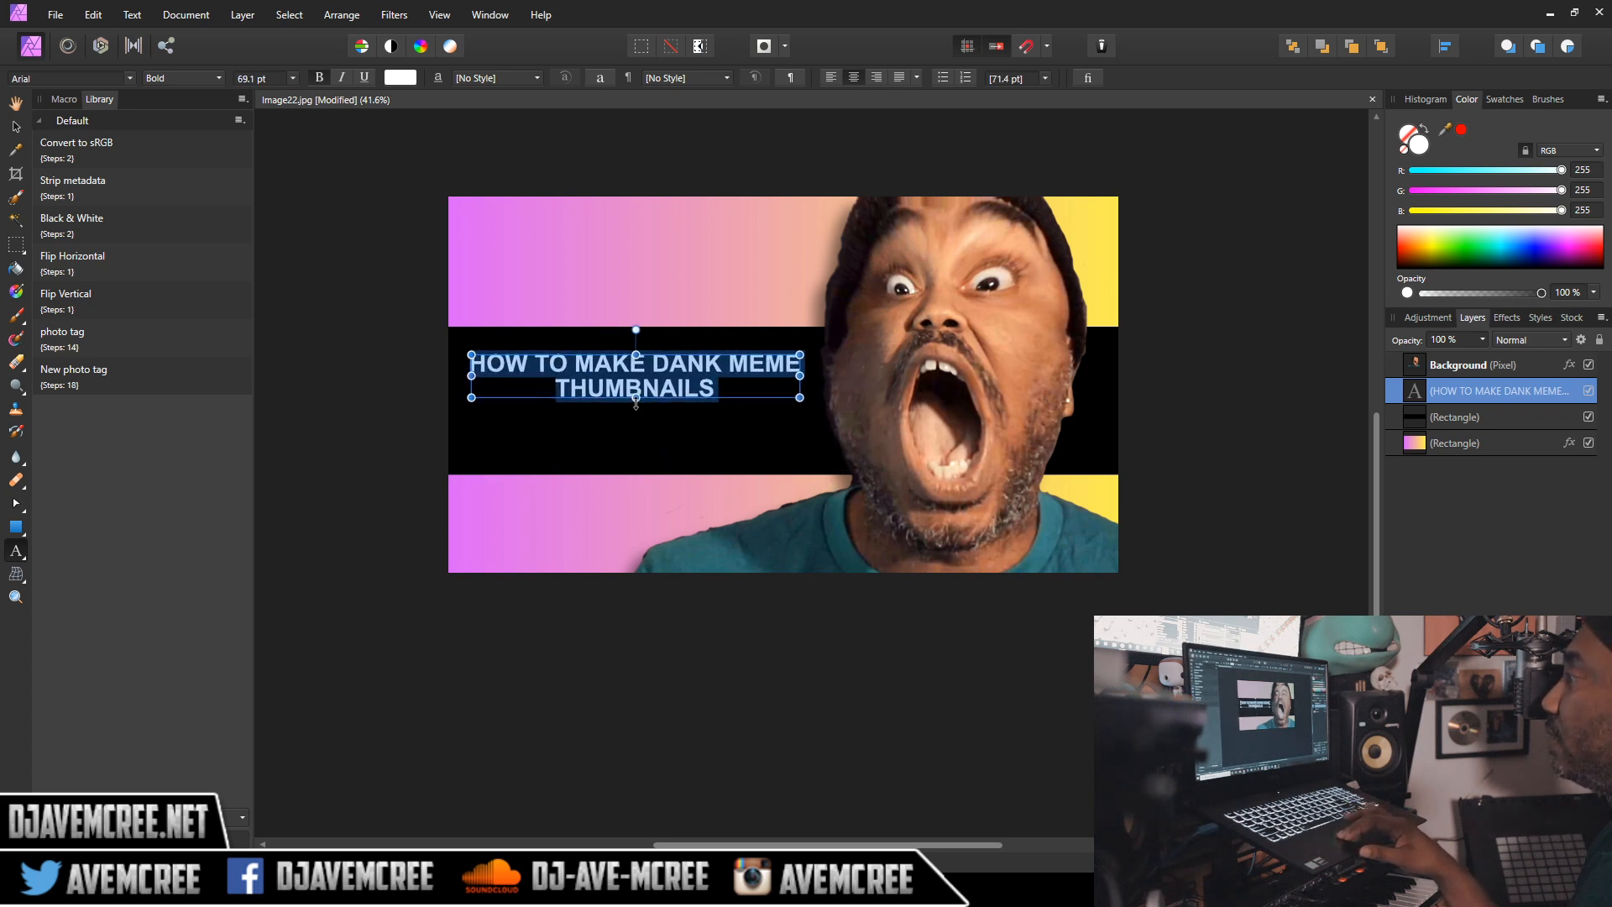
pyautogui.moveTo(636, 398); pyautogui.dragTo(654, 458)
pyautogui.moveTo(799, 354); pyautogui.dragTo(816, 342)
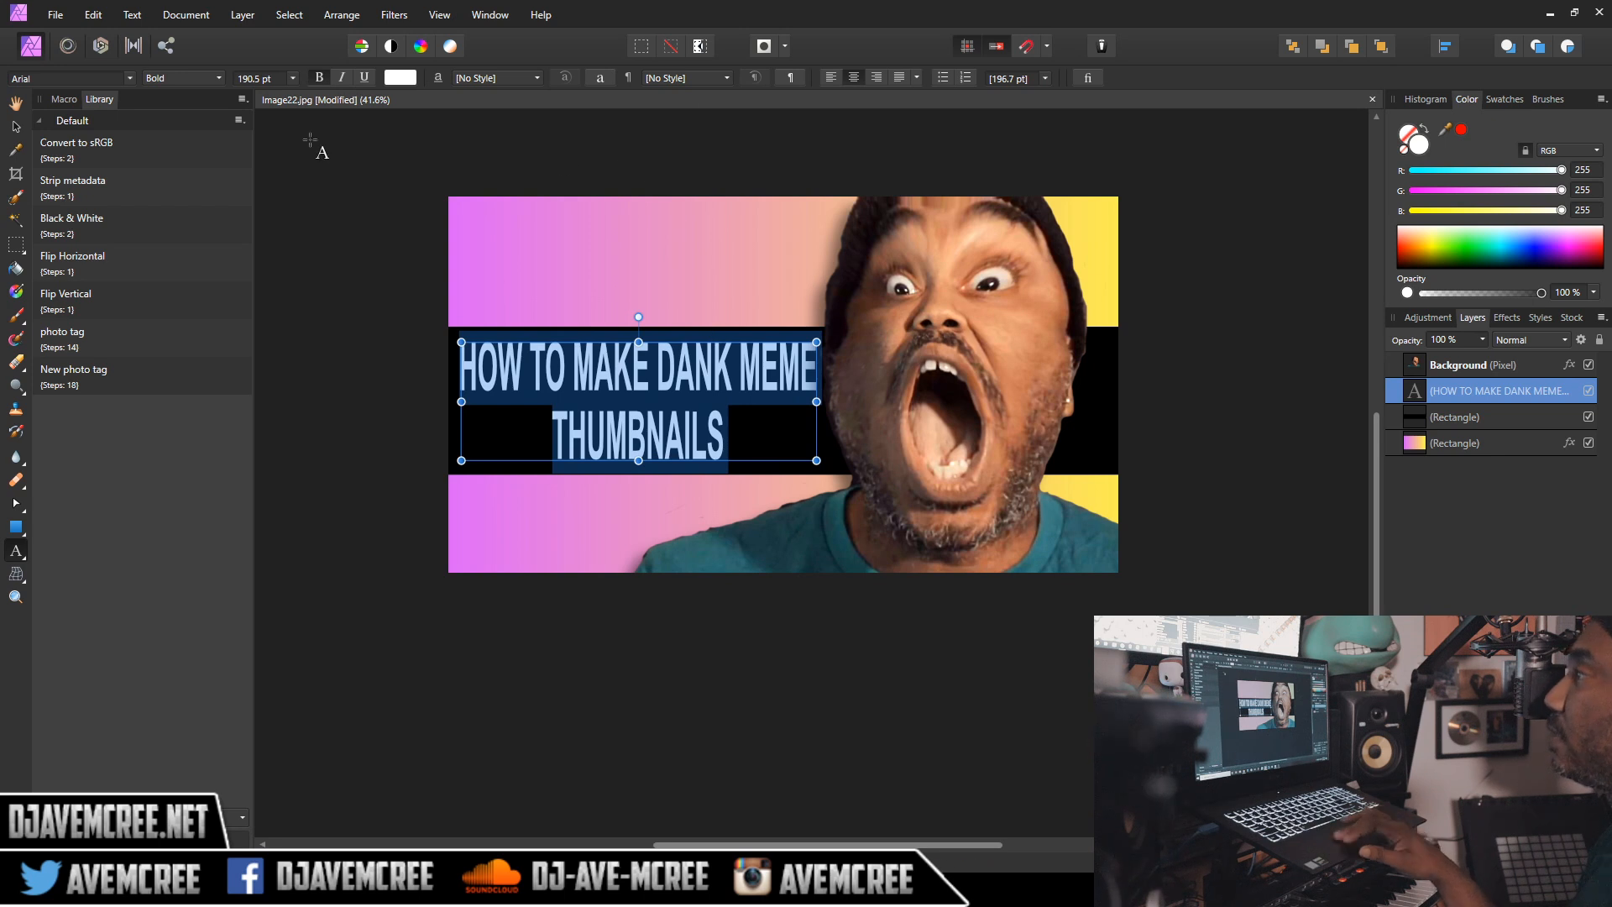
# Step: Insert a line break before "MEME" in the title so the first line reads "HOW TO MAKE DANK"
pyautogui.click(16, 126)
pyautogui.scroll(-3, 634, 269)
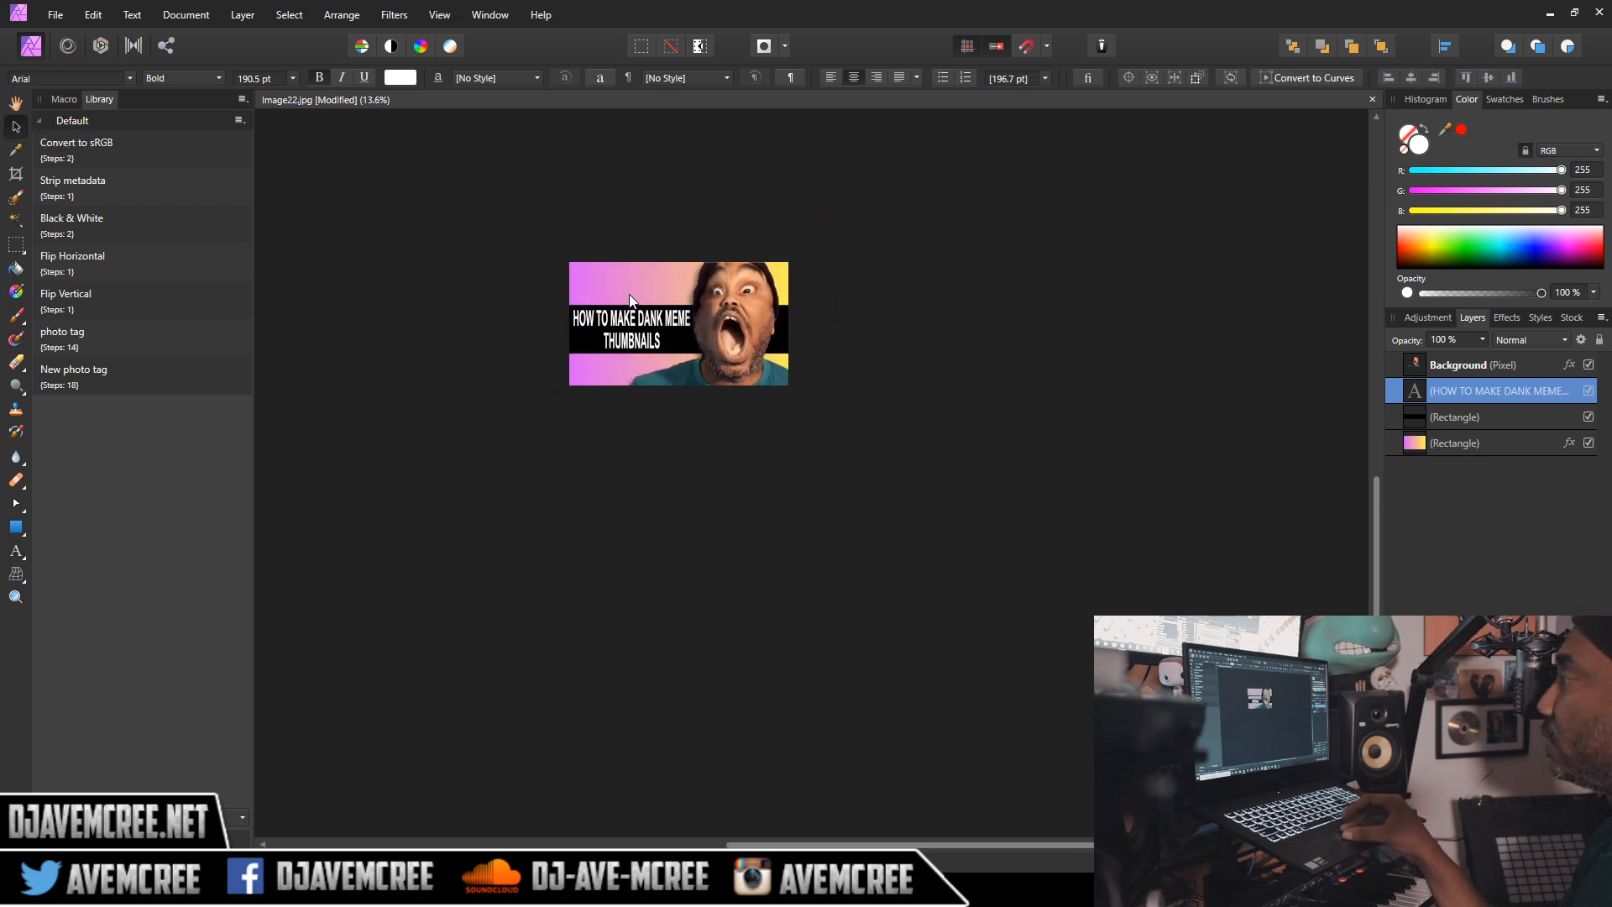
pyautogui.doubleClick(670, 328)
pyautogui.press('Return')
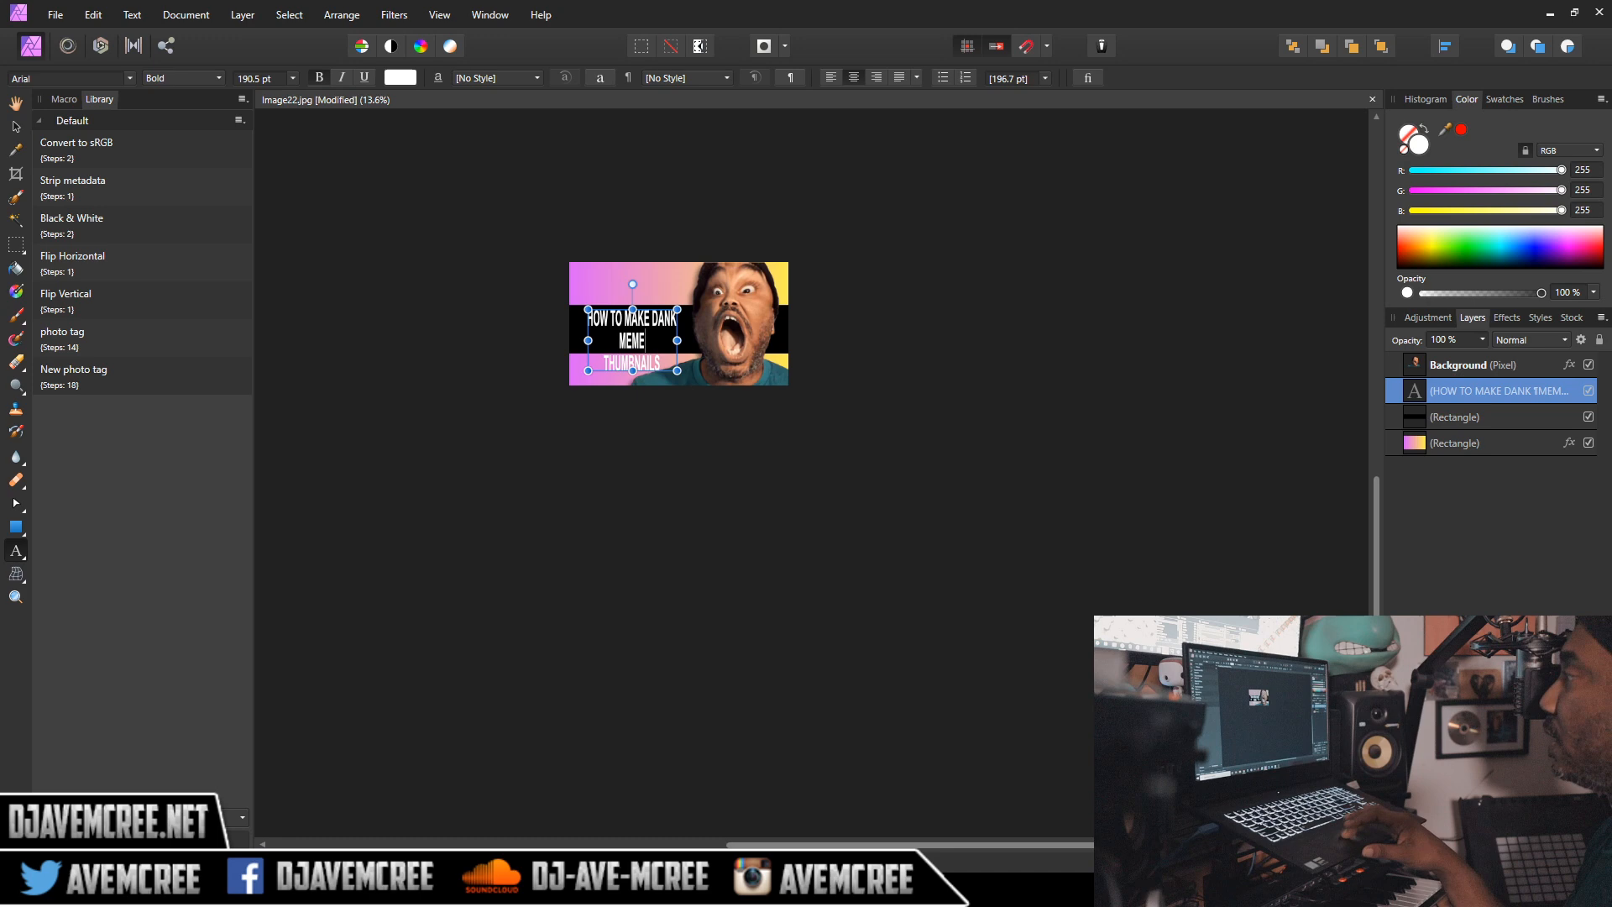
# Step: Put "MEME THUMBNAILS" on the title's second line and stretch the title to about 1064 px wide, reaching the man's face
pyautogui.press('Delete')
pyautogui.scroll(3, 612, 362)
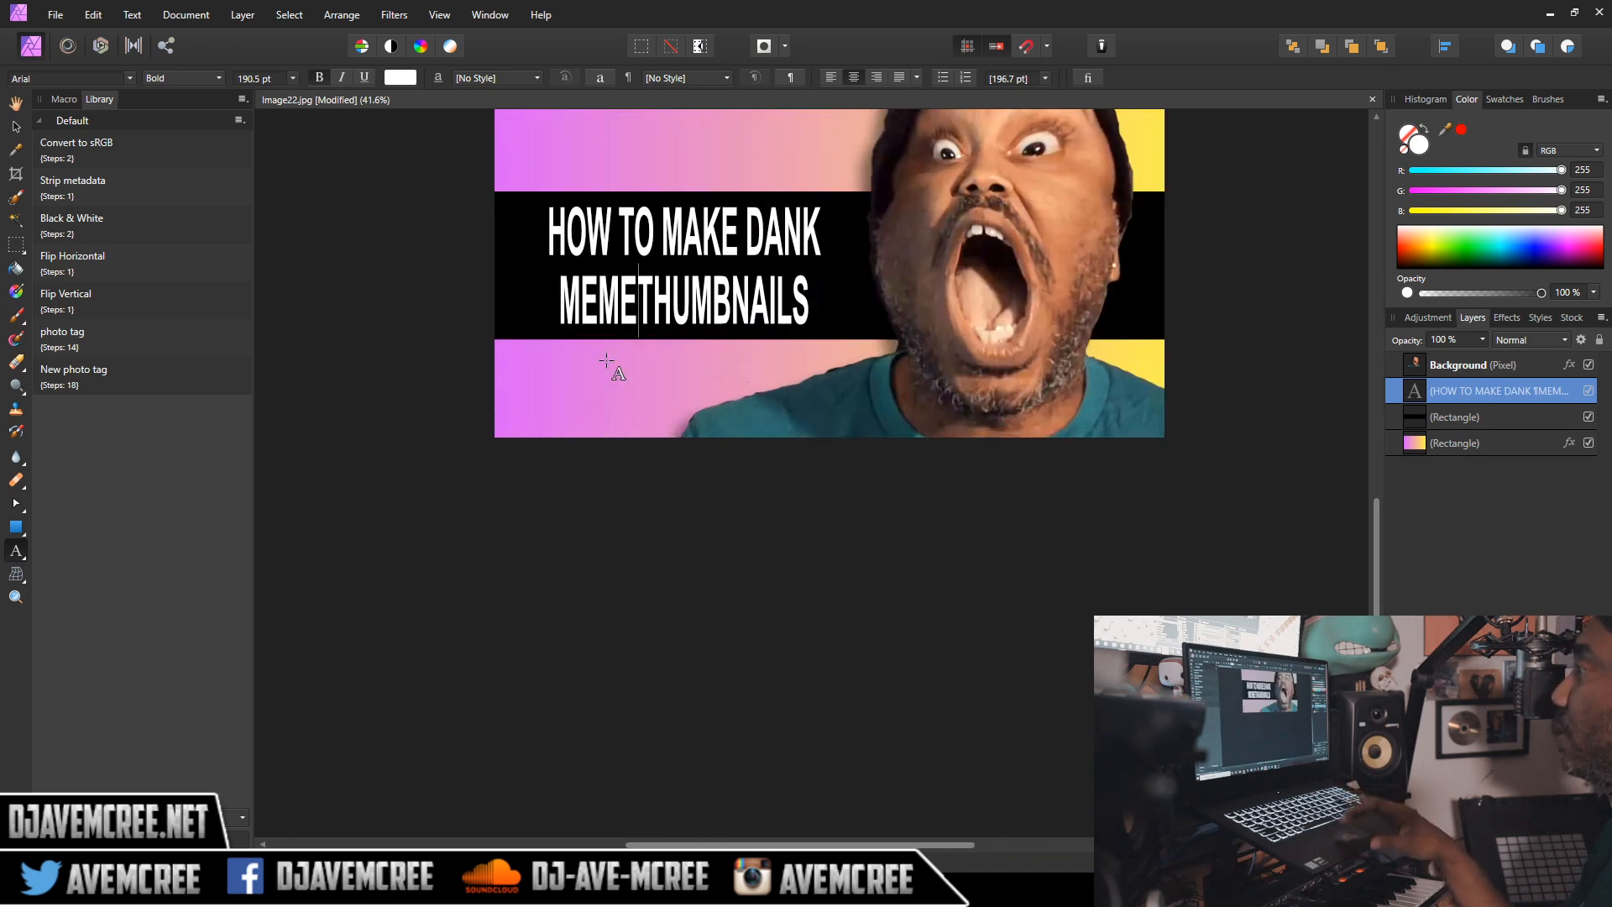
pyautogui.moveTo(822, 294)
pyautogui.mouseDown()
pyautogui.moveTo(854, 278)
pyautogui.moveTo(842, 286)
pyautogui.mouseUp()
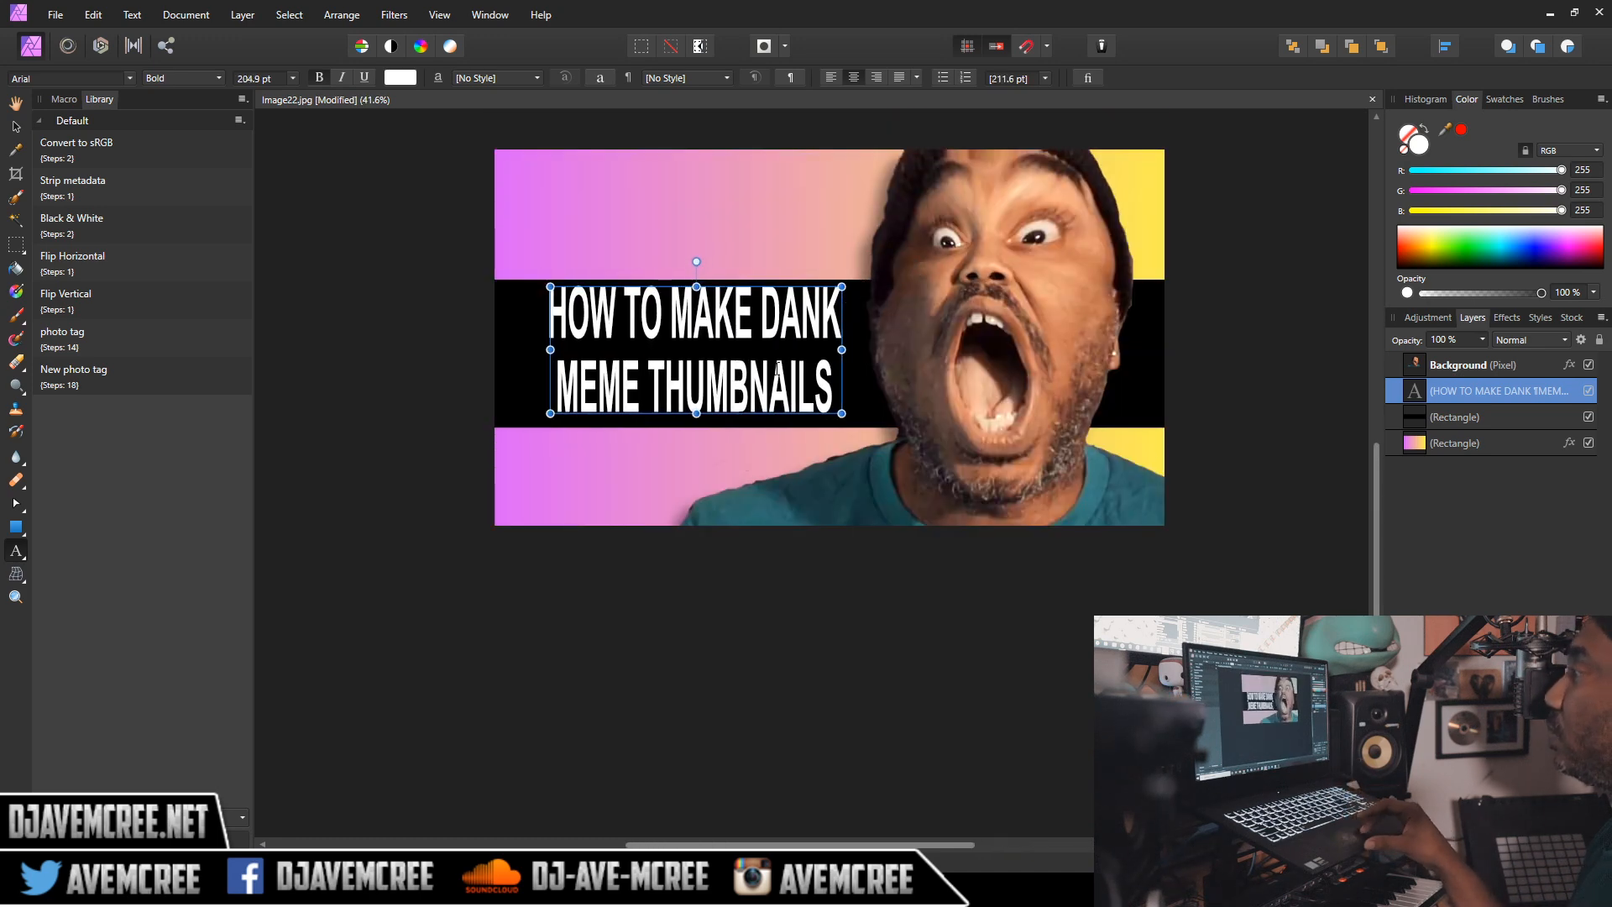
pyautogui.moveTo(551, 349); pyautogui.dragTo(504, 349)
pyautogui.moveTo(842, 350); pyautogui.dragTo(875, 350)
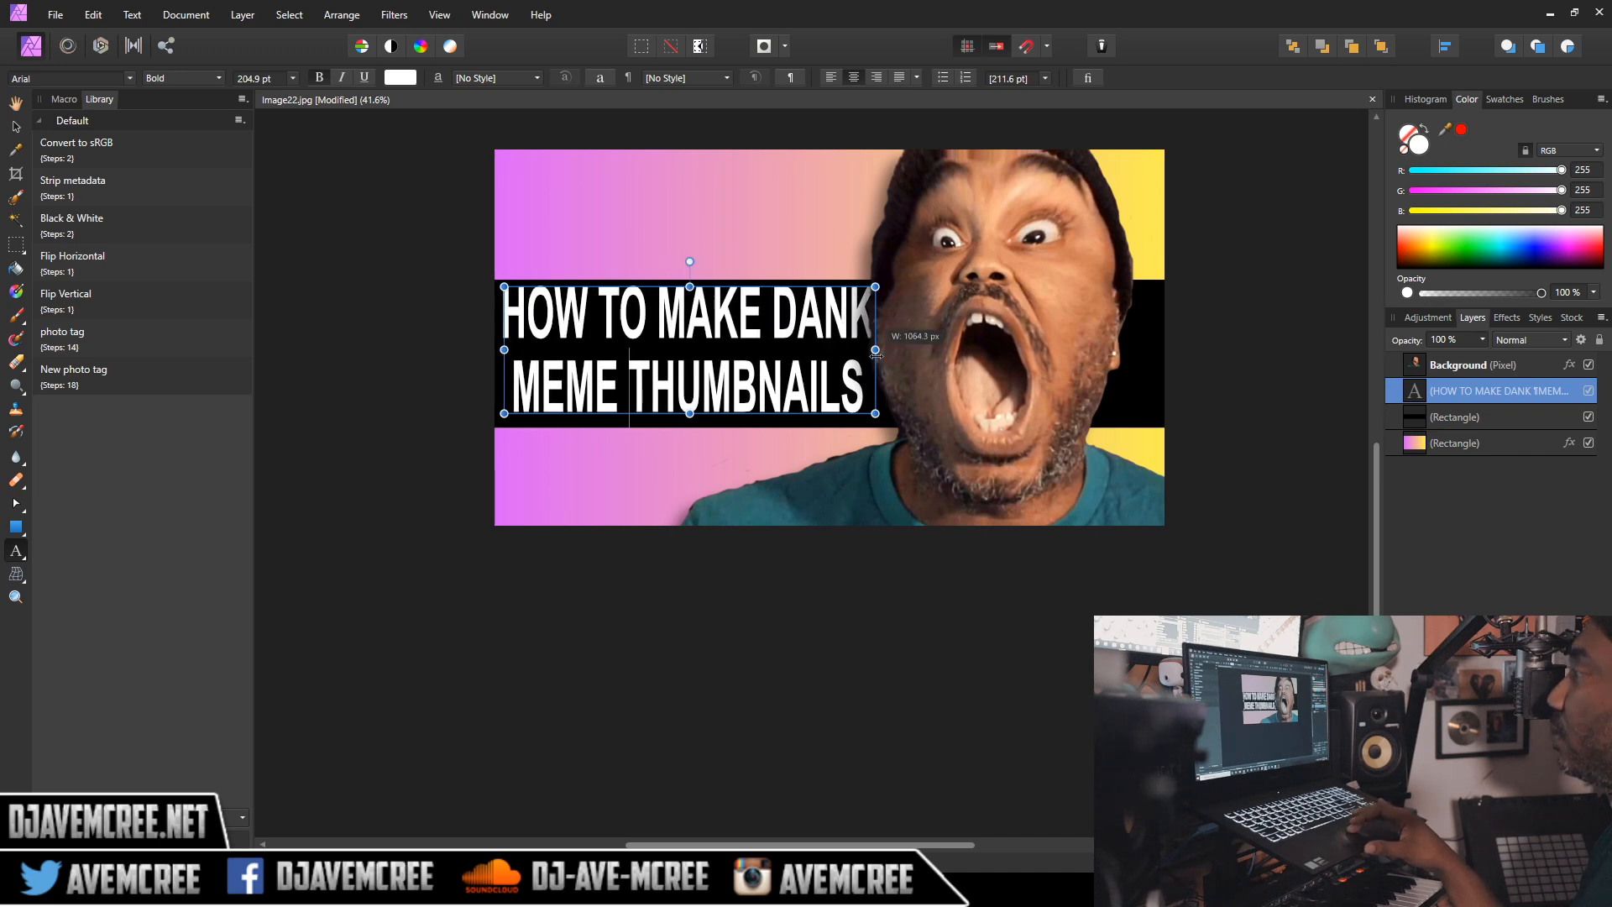
# Step: Try to center the title with Align Center and, after undoing that, with Align Middle
pyautogui.click(342, 14)
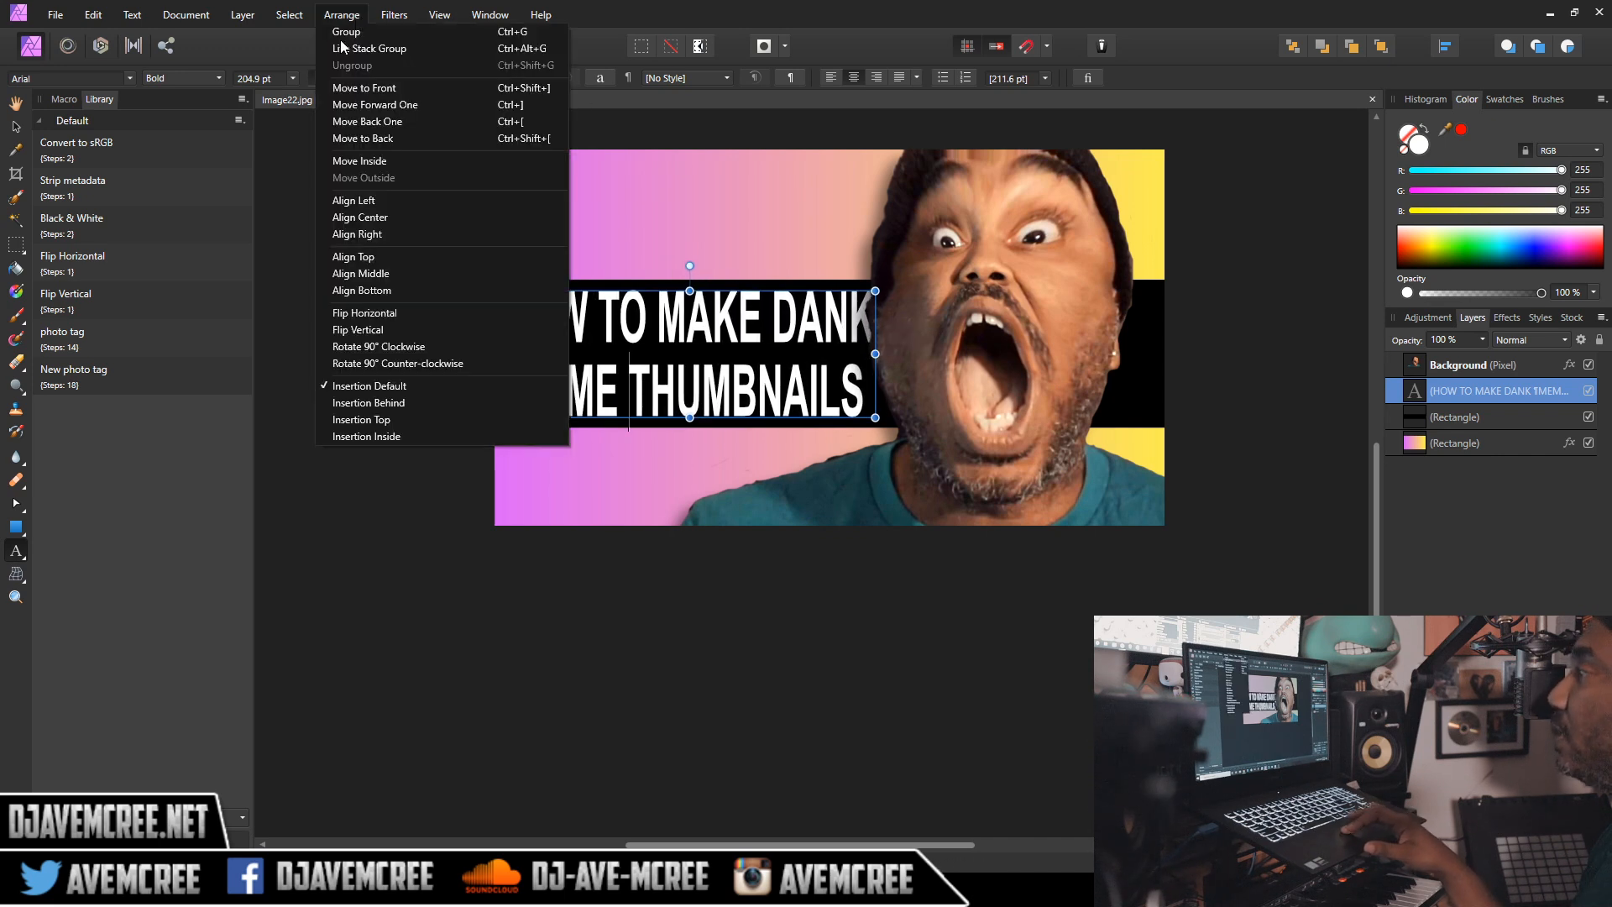
pyautogui.click(398, 217)
pyautogui.hotkey('ctrl', 'z')
pyautogui.click(349, 17)
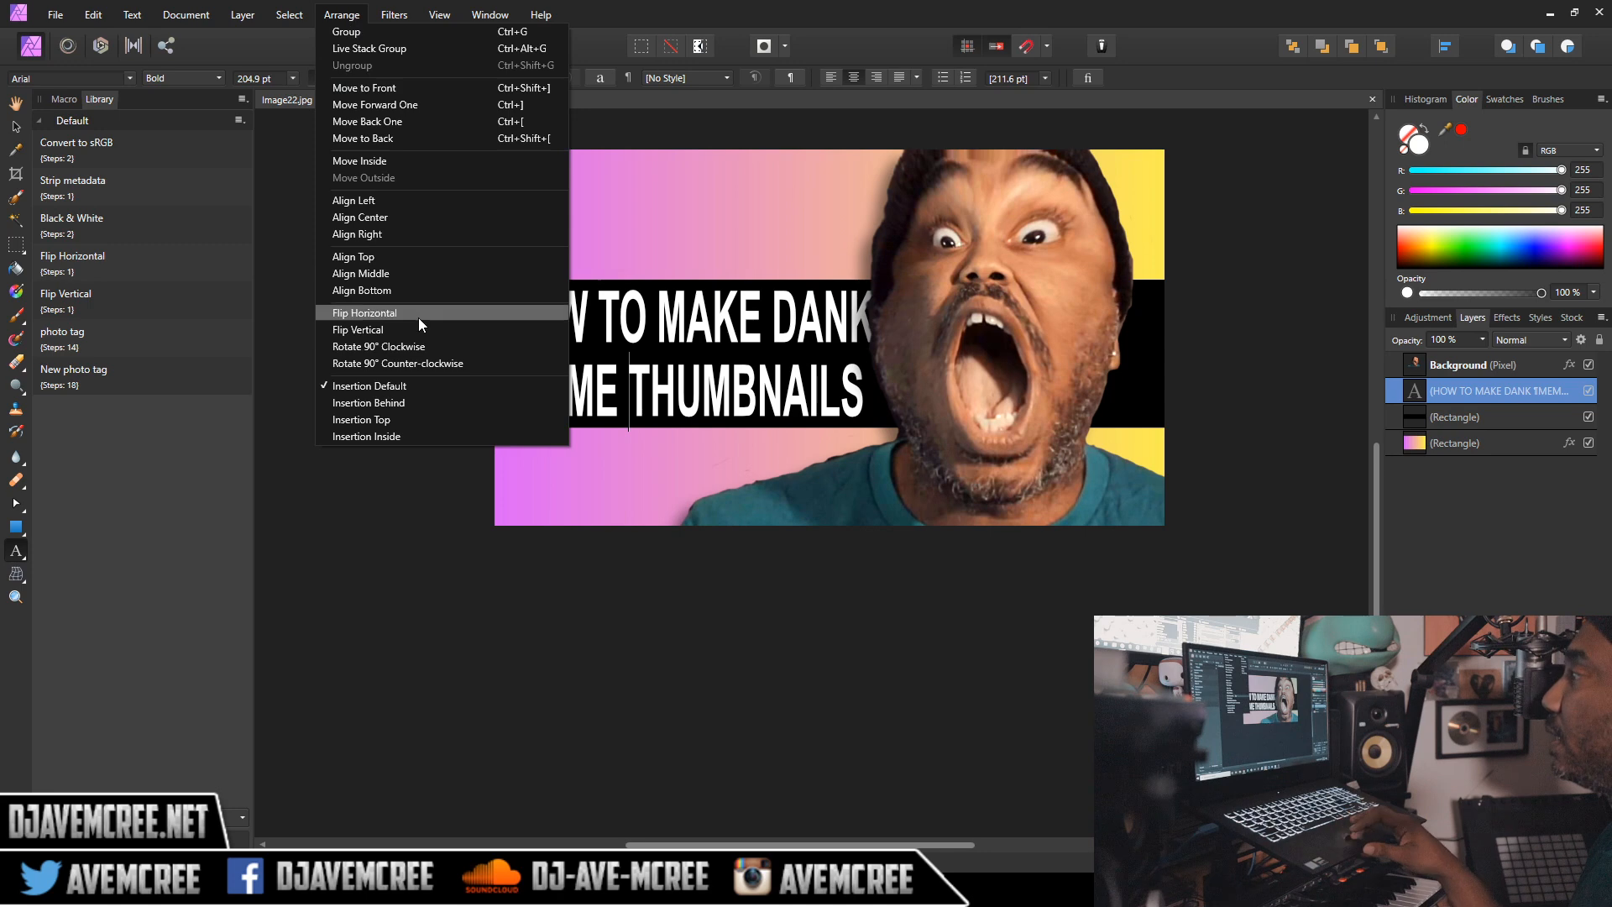
pyautogui.click(403, 275)
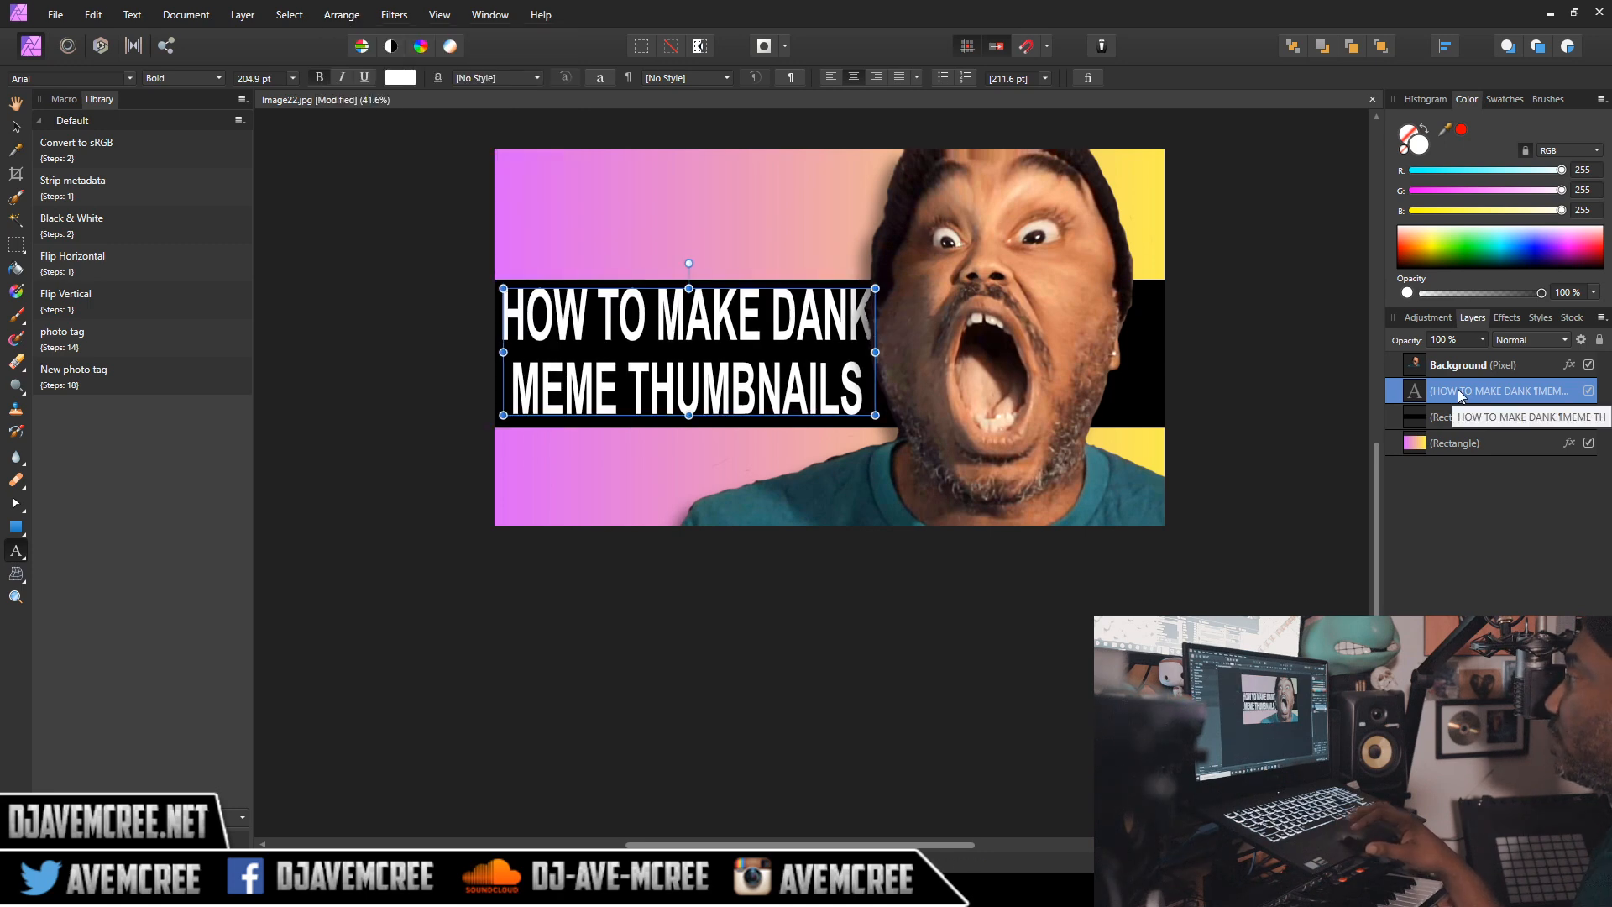
pyautogui.keyDown('shift'); pyautogui.click(1511, 419); pyautogui.keyUp('shift')
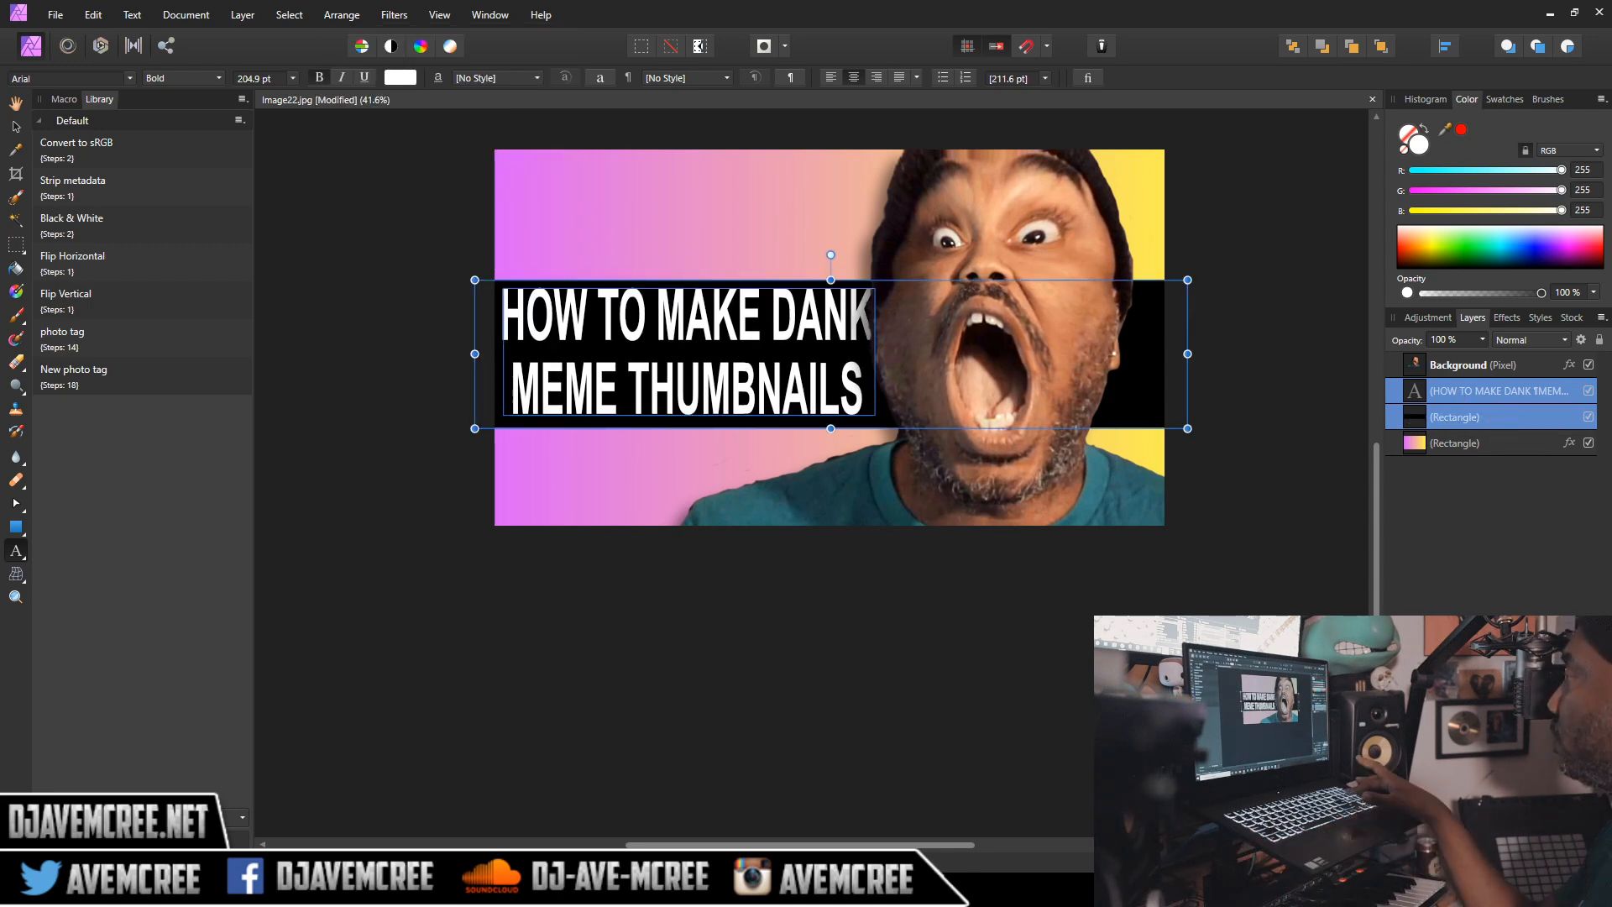
pyautogui.click(1253, 726)
pyautogui.write('3')
pyautogui.doubleClick(1464, 410)
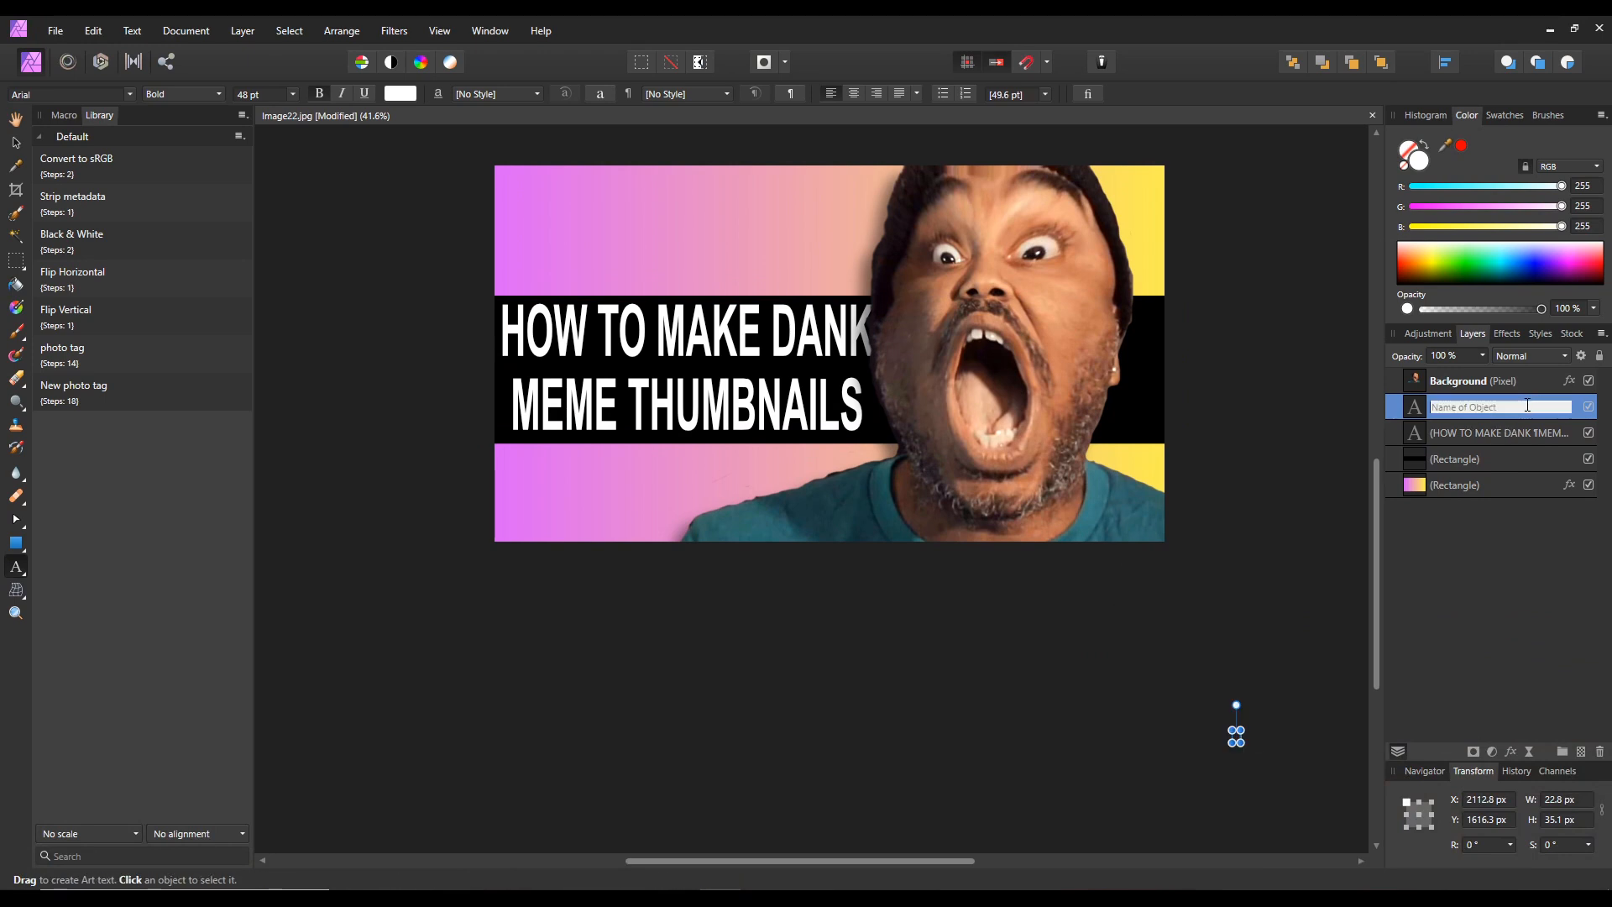
pyautogui.rightClick(1399, 405)
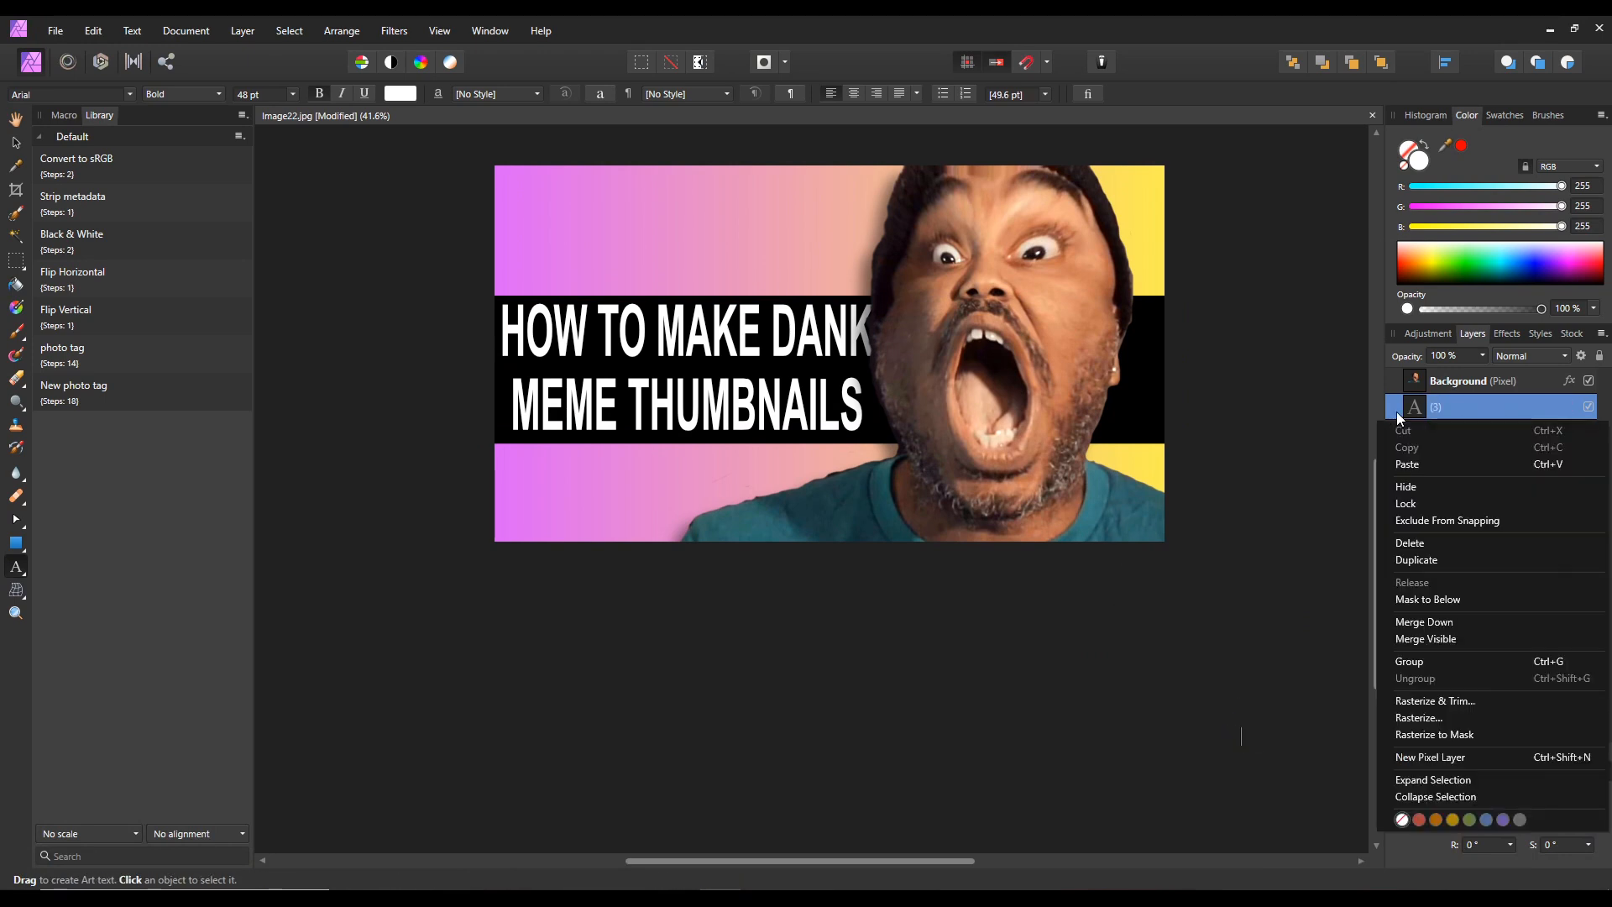
pyautogui.click(1453, 549)
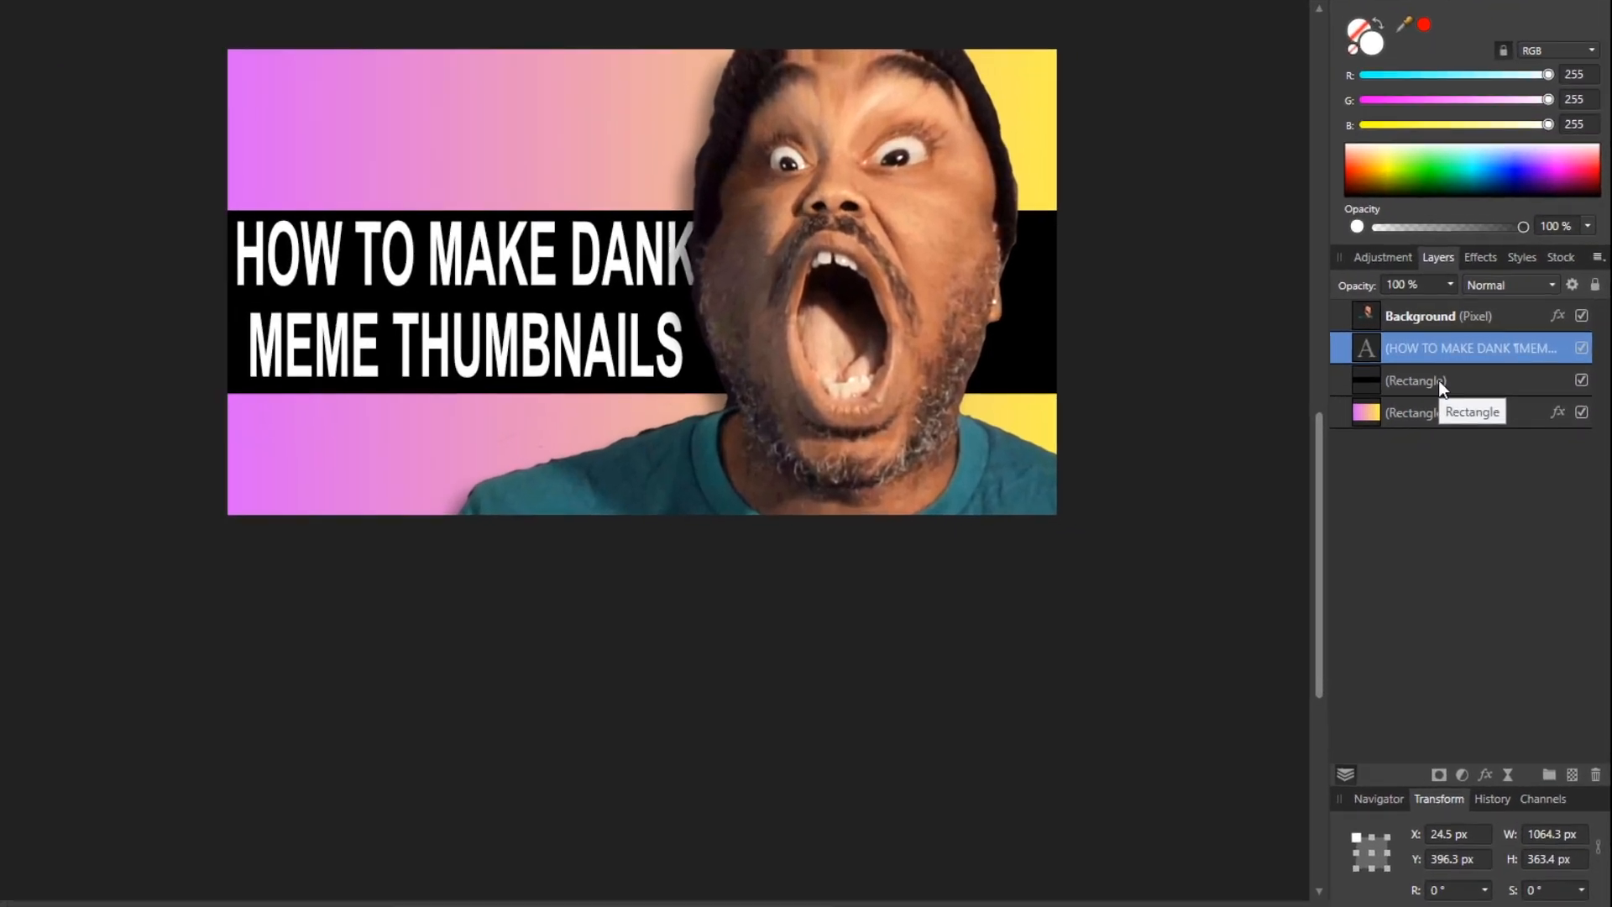
# Step: Group the title text with the black band rectangle and align the group to the horizontal center of the canvas
pyautogui.keyDown('shift'); pyautogui.click(1474, 433); pyautogui.keyUp('shift')
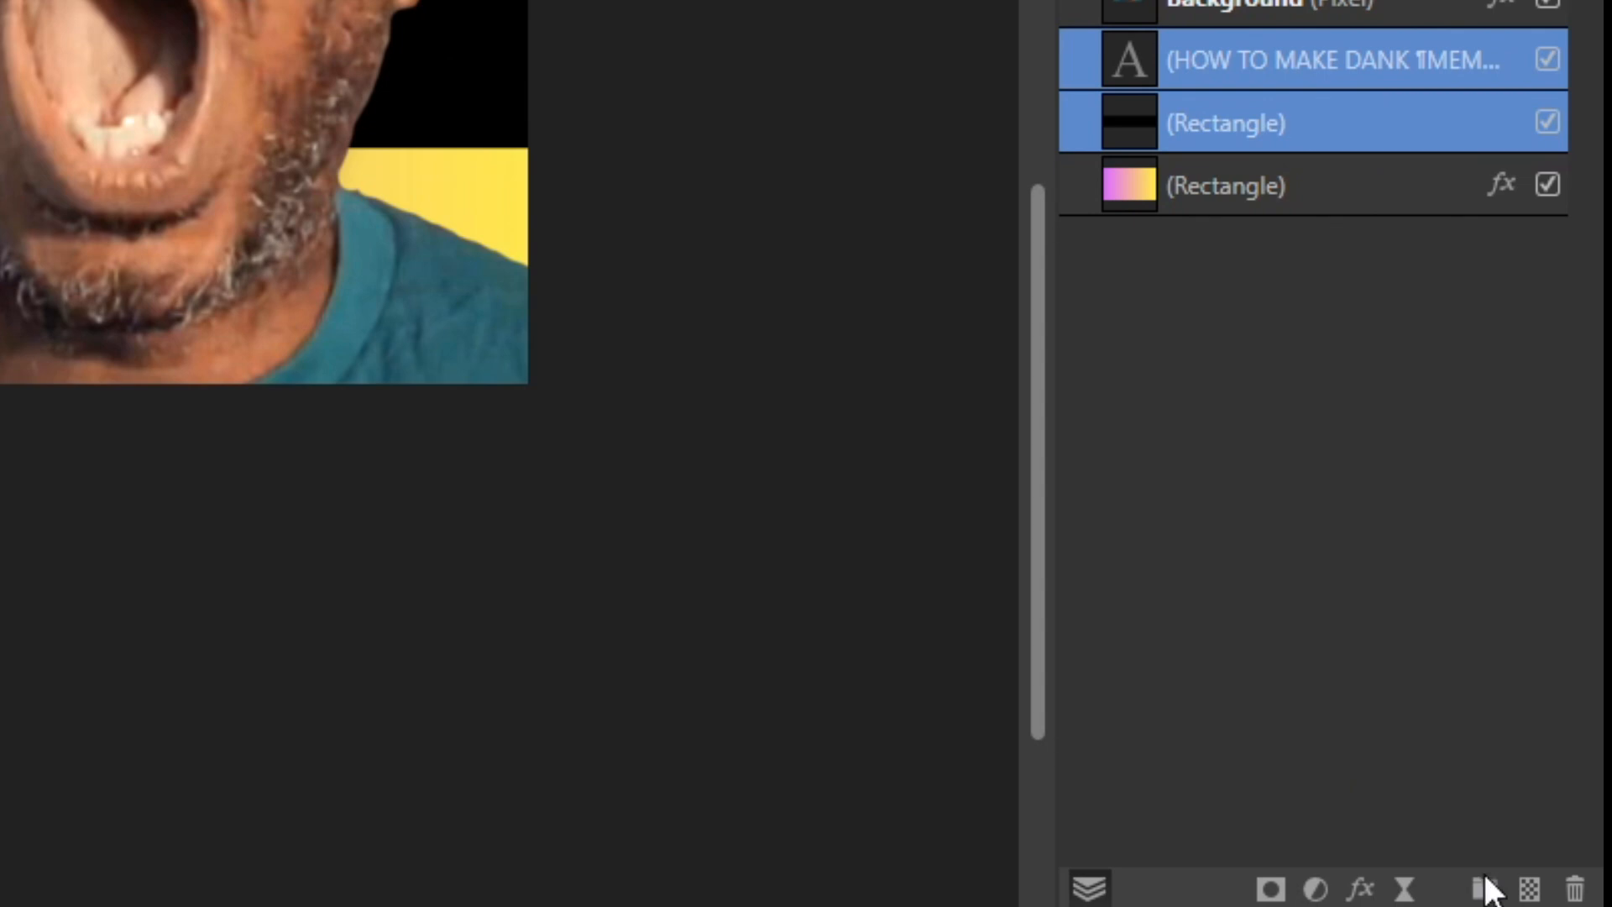
pyautogui.click(1257, 50)
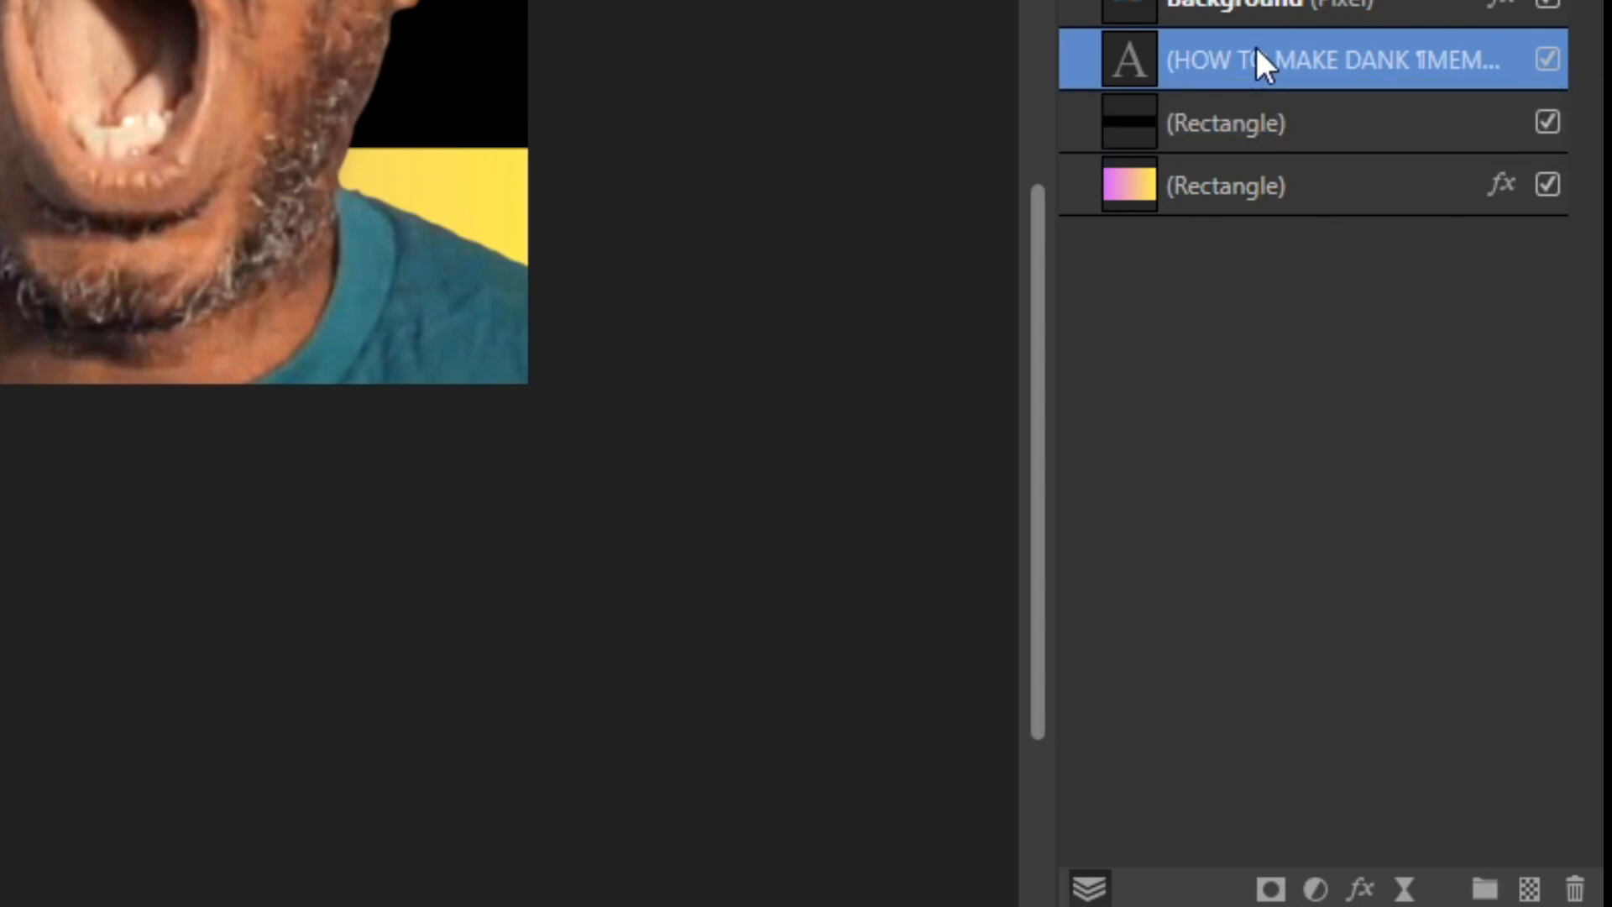
pyautogui.keyDown('shift'); pyautogui.click(1256, 105); pyautogui.keyUp('shift')
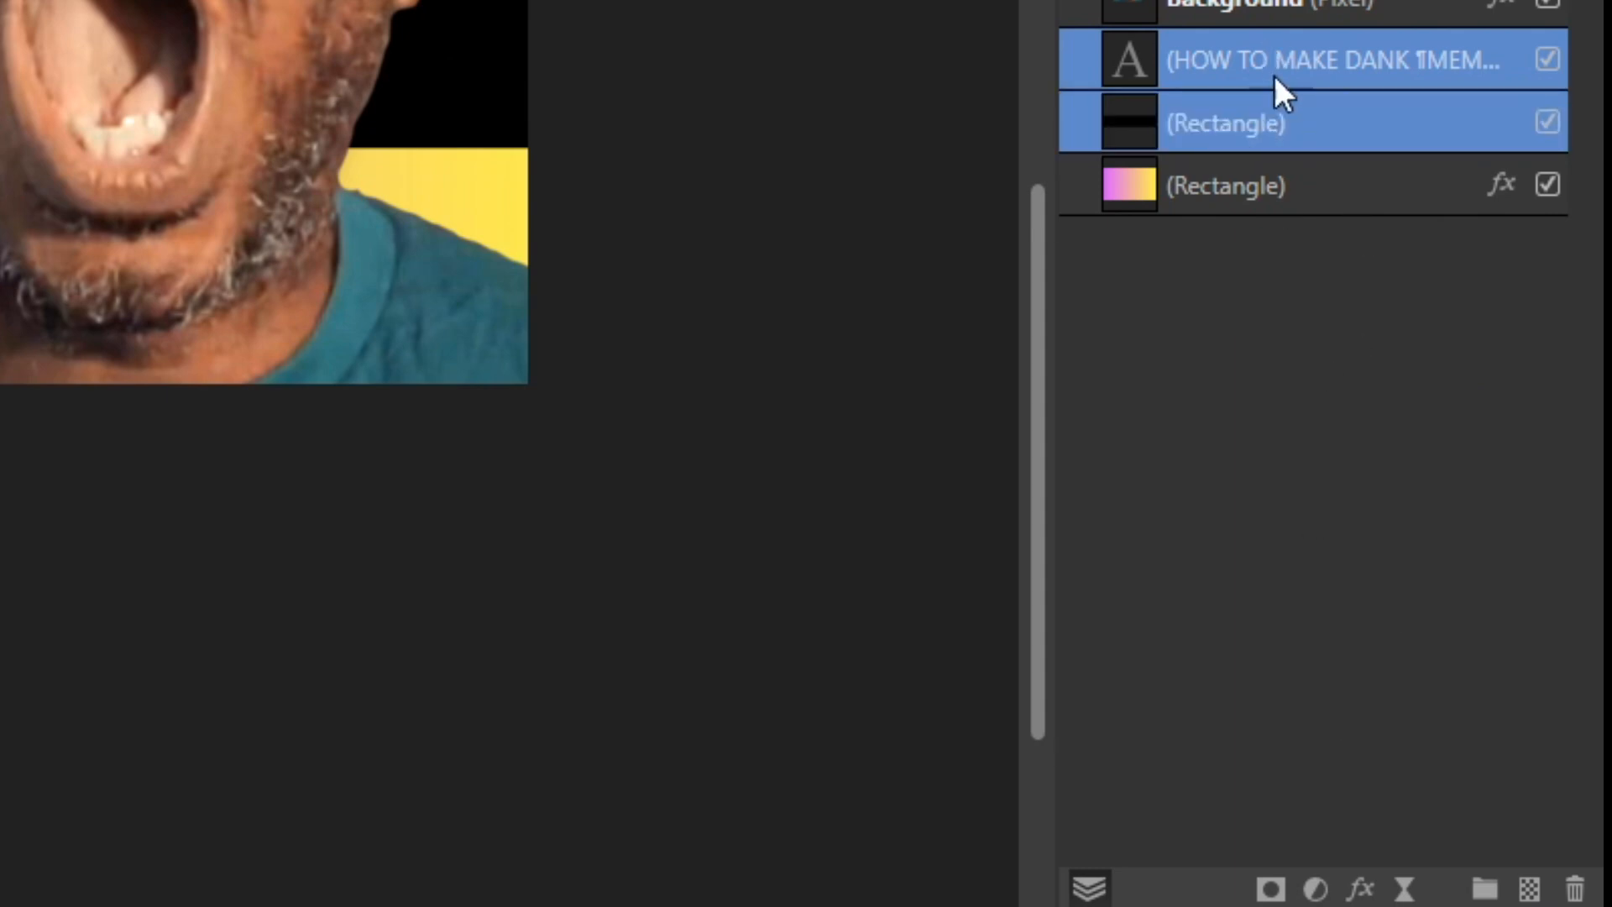
pyautogui.click(1484, 888)
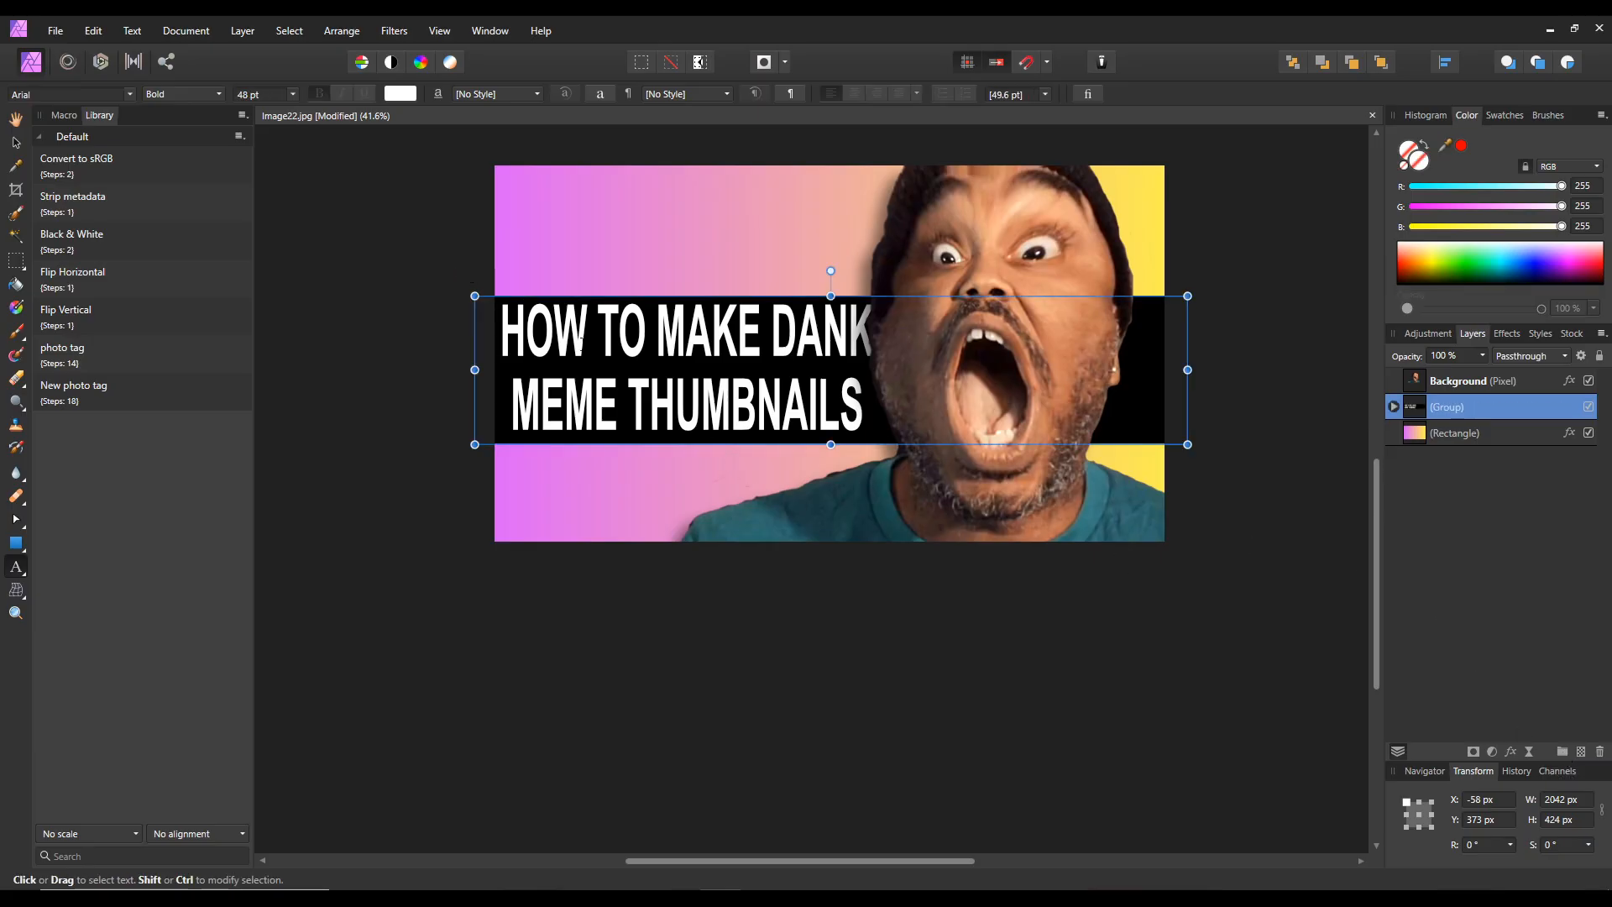
pyautogui.click(340, 32)
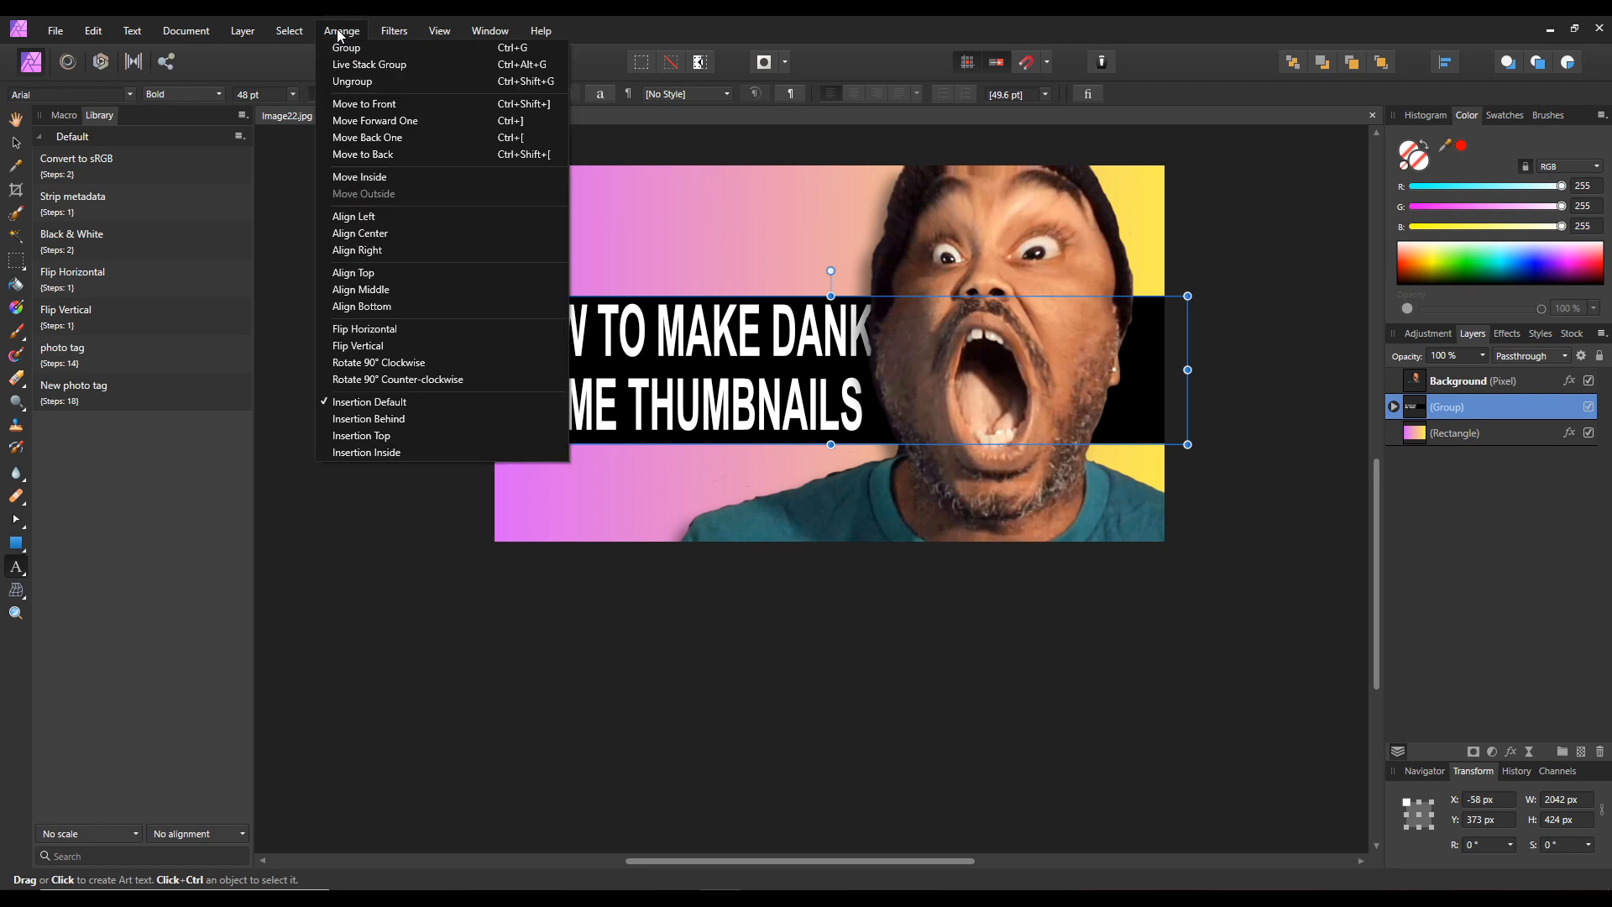
pyautogui.click(424, 236)
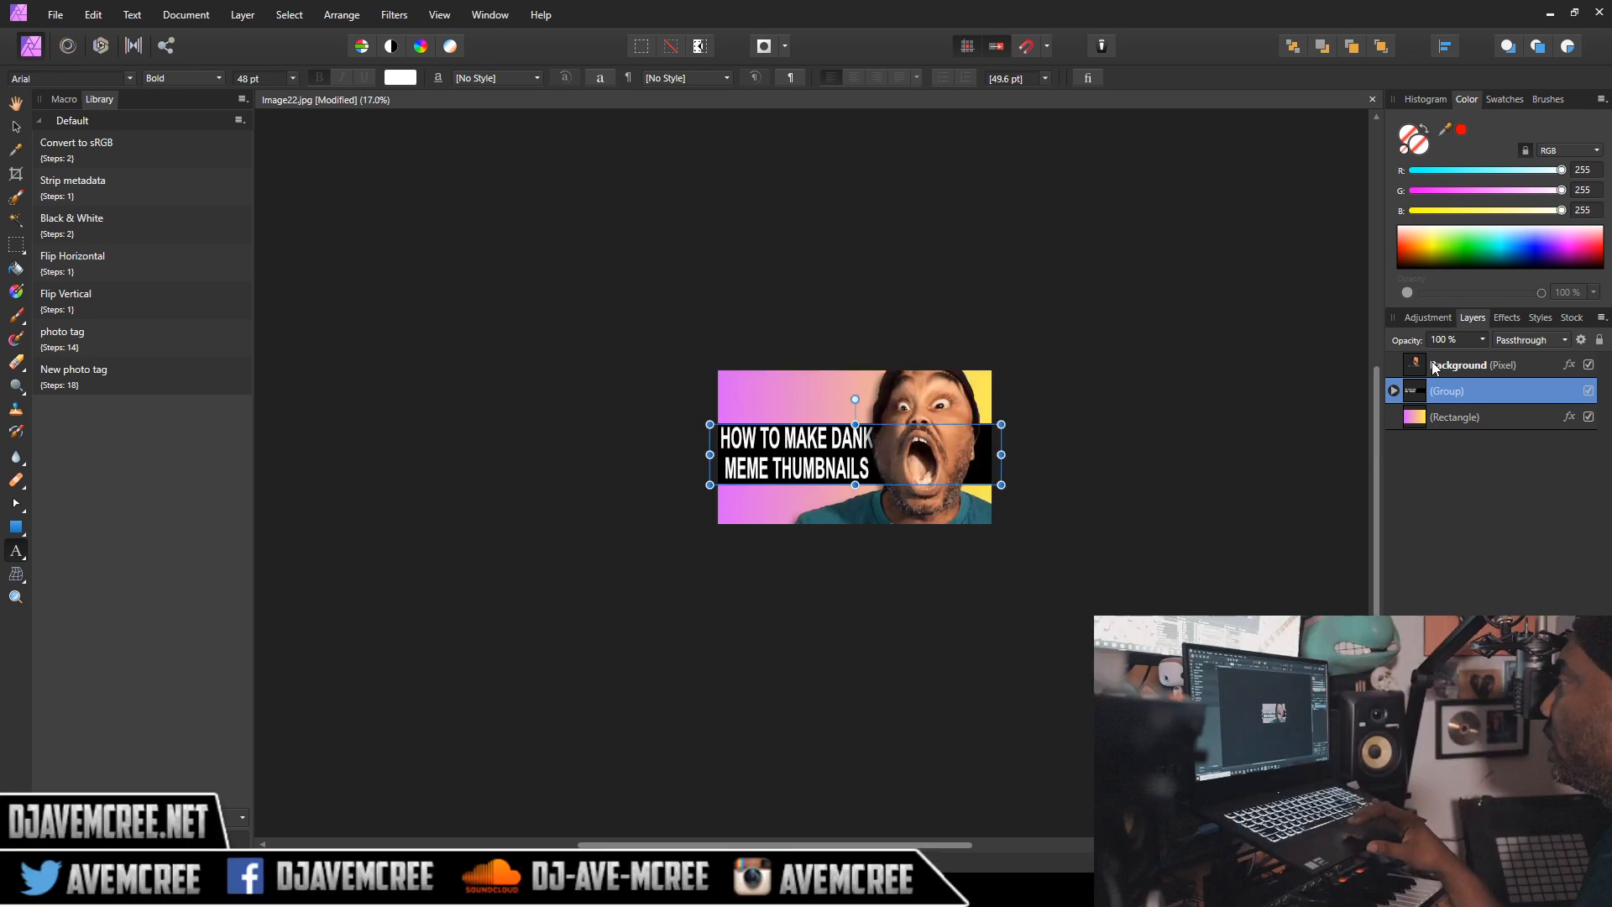
# Step: Move the cut-out man slightly to the right so his face clears the title text
pyautogui.click(1433, 368)
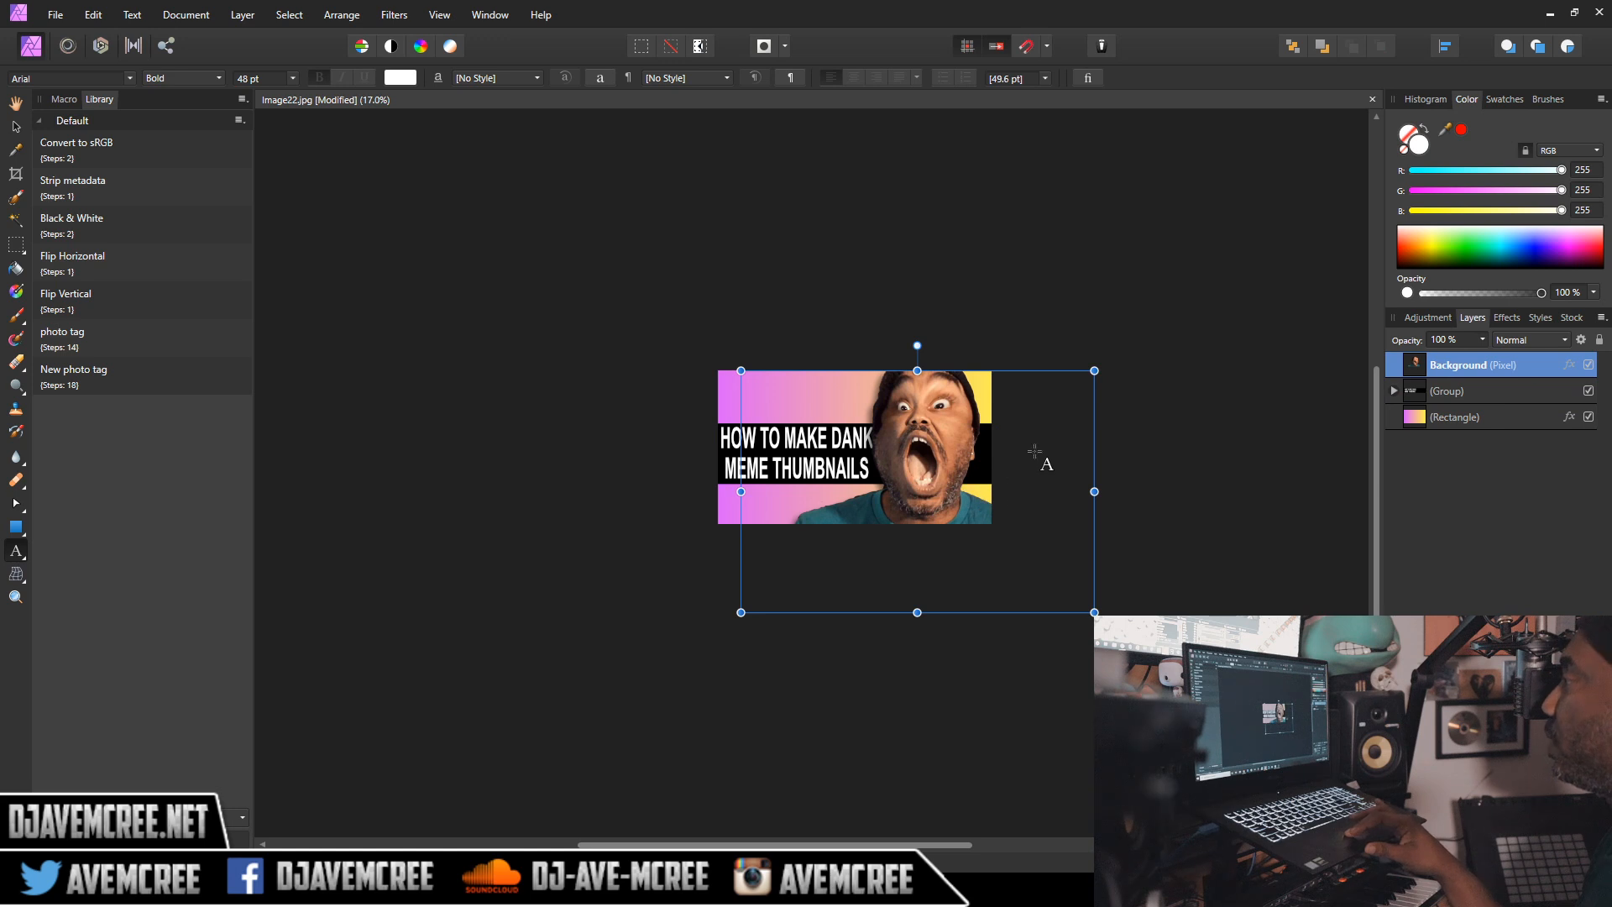
pyautogui.click(16, 127)
pyautogui.moveTo(1045, 431); pyautogui.dragTo(1062, 430)
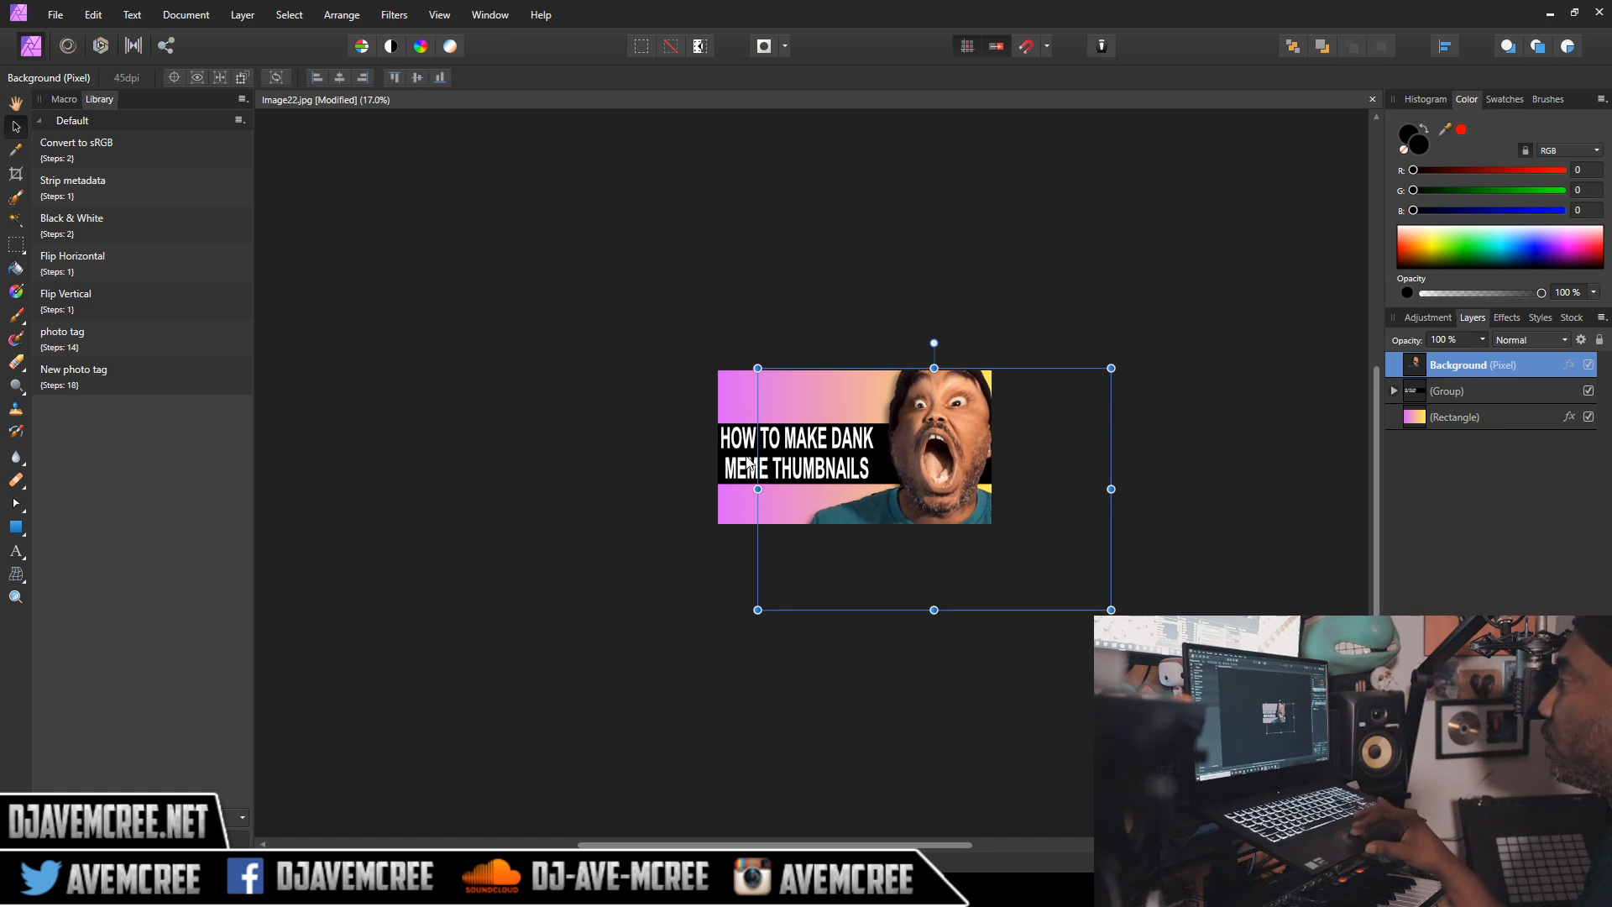
# Step: Widen the title and band group on both sides so the text fills the space between the canvas's left edge and the man's face
pyautogui.click(749, 454)
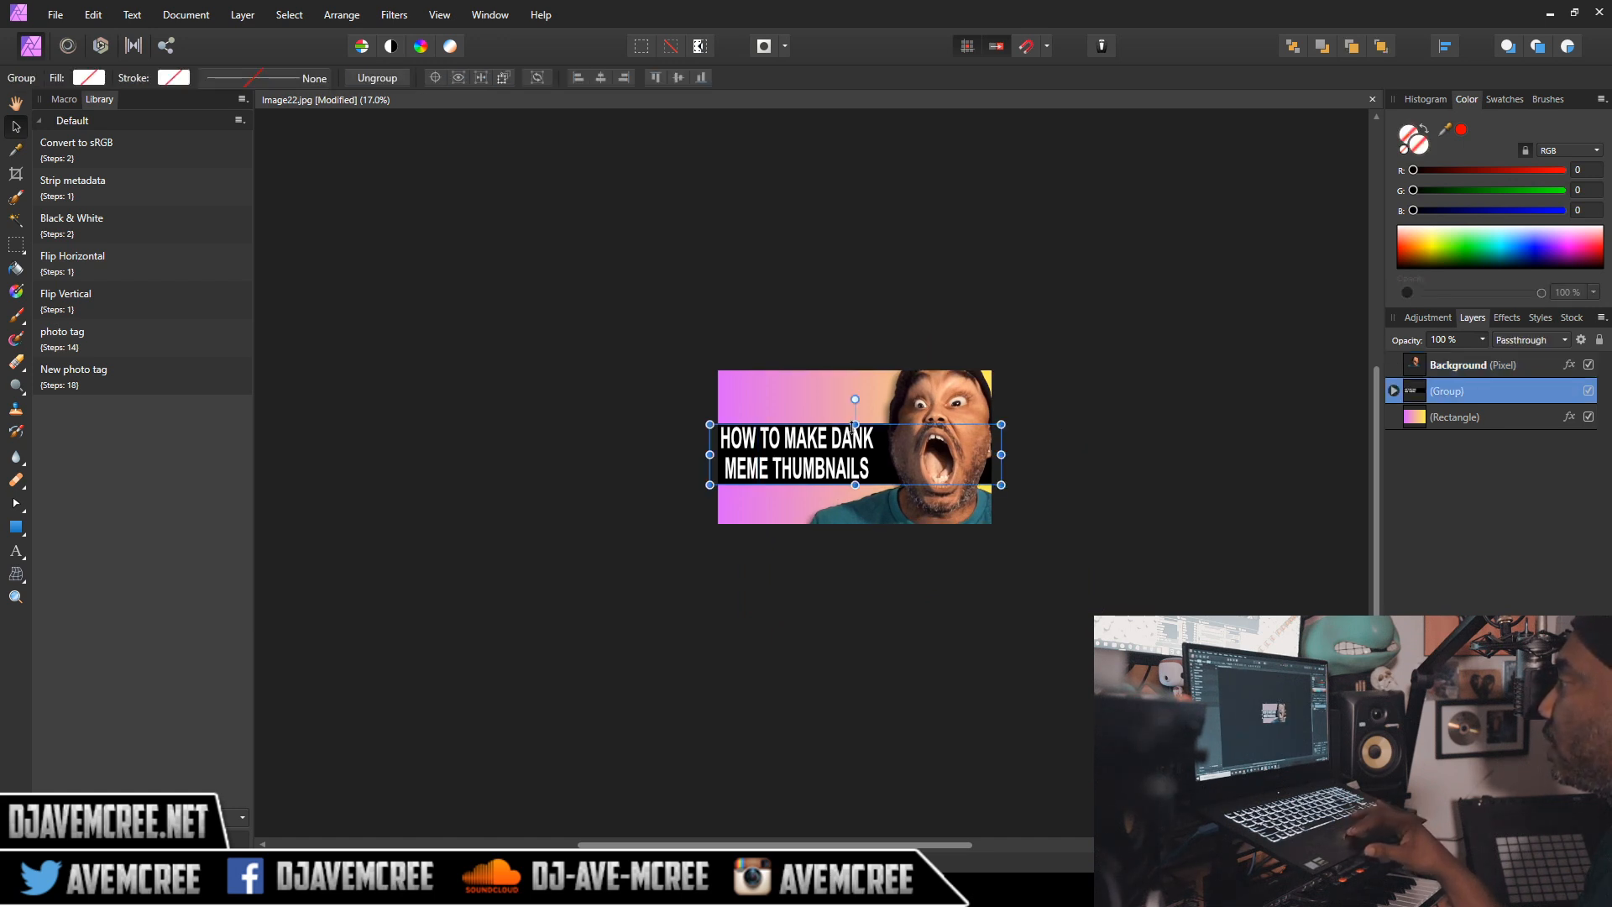
pyautogui.moveTo(843, 453); pyautogui.dragTo(847, 454)
pyautogui.moveTo(1005, 454); pyautogui.dragTo(1029, 455)
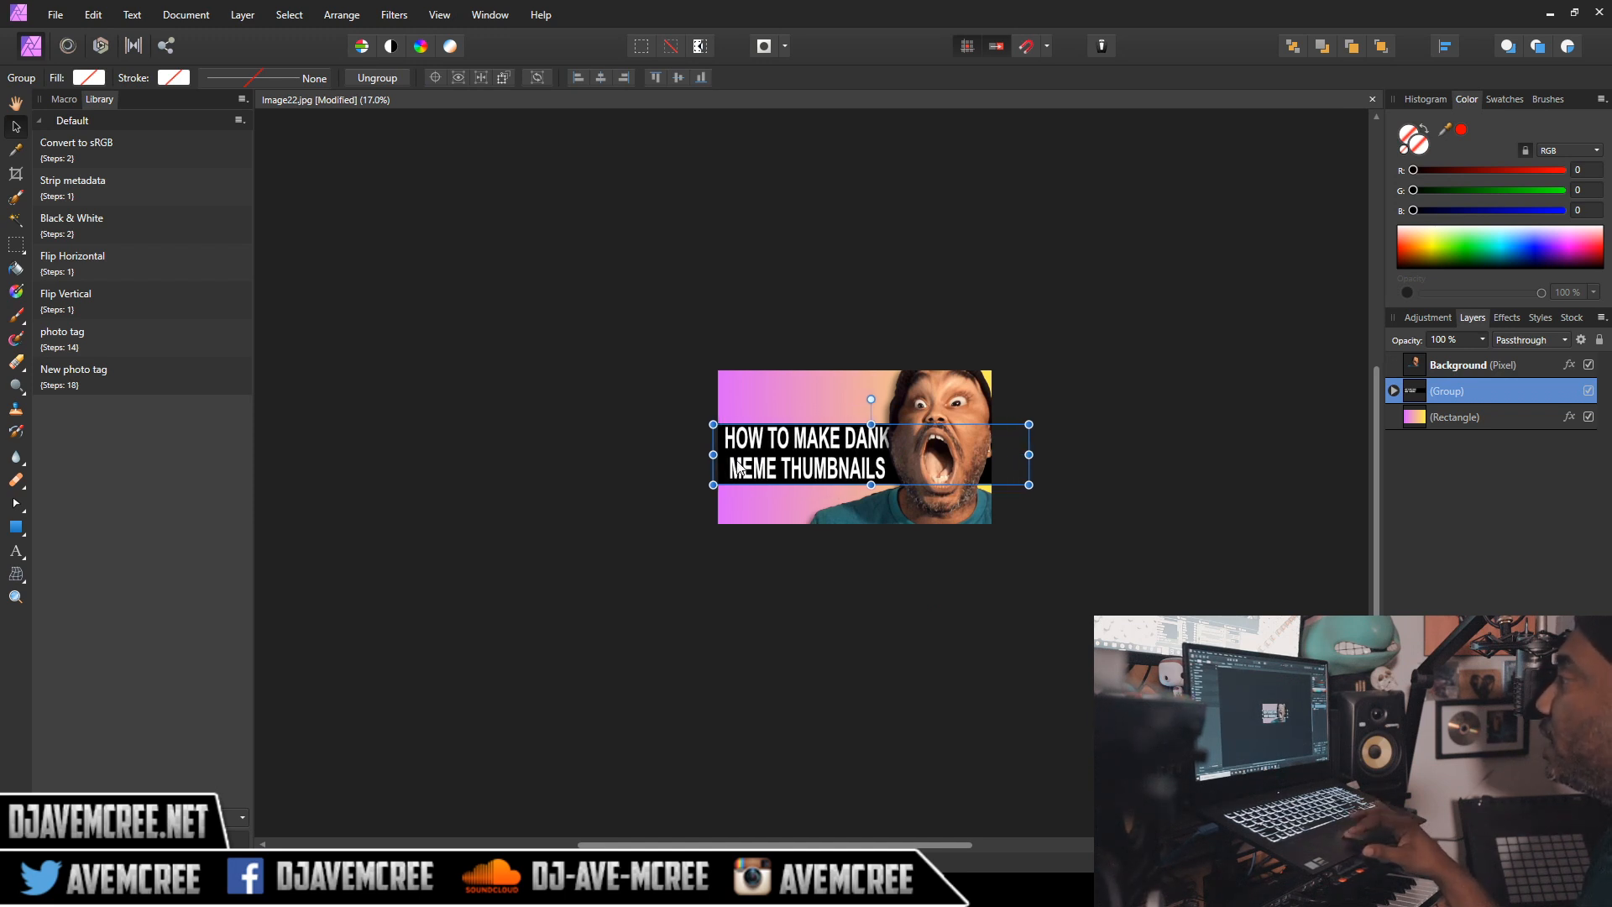
pyautogui.moveTo(714, 455); pyautogui.dragTo(710, 455)
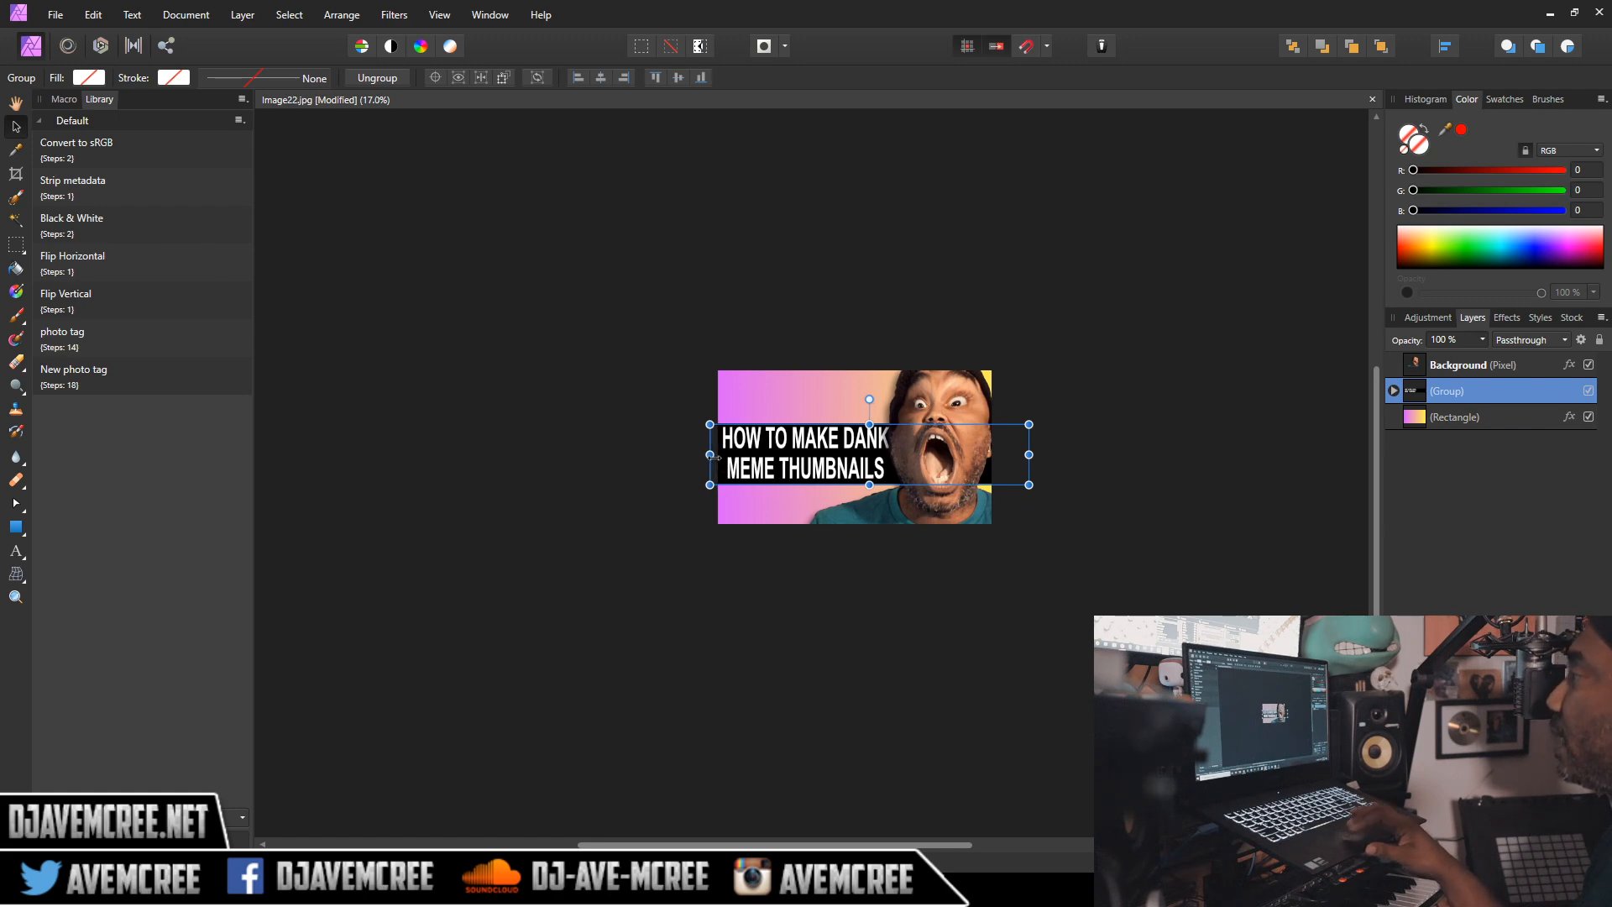
pyautogui.scroll(2, 714, 457)
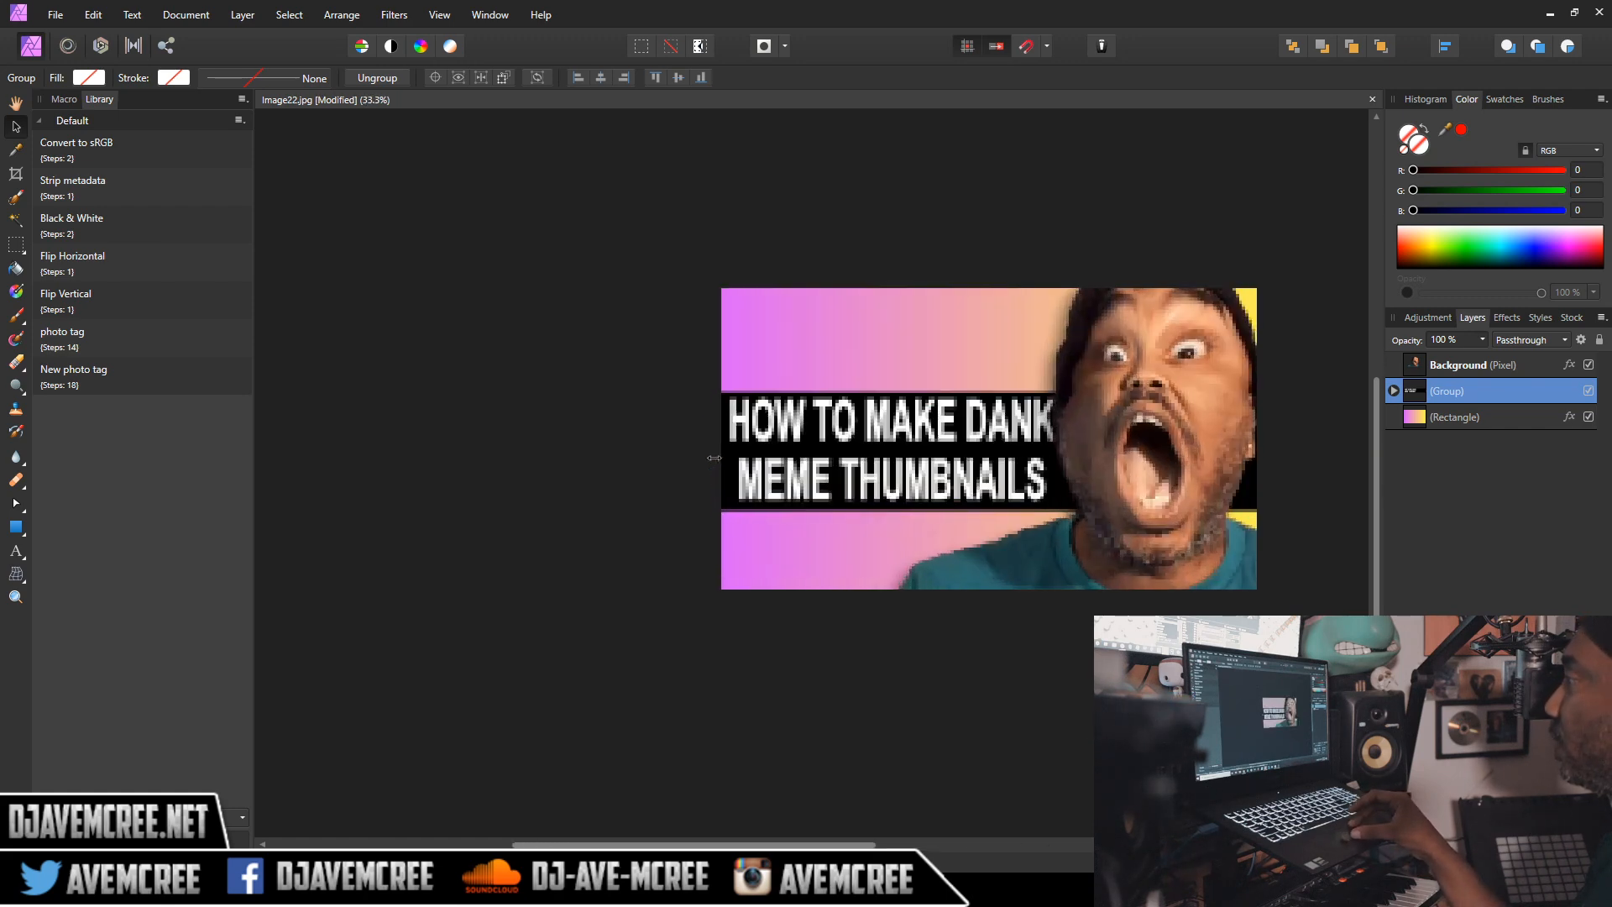
pyautogui.scroll(2, 713, 457)
pyautogui.scroll(-3, 714, 458)
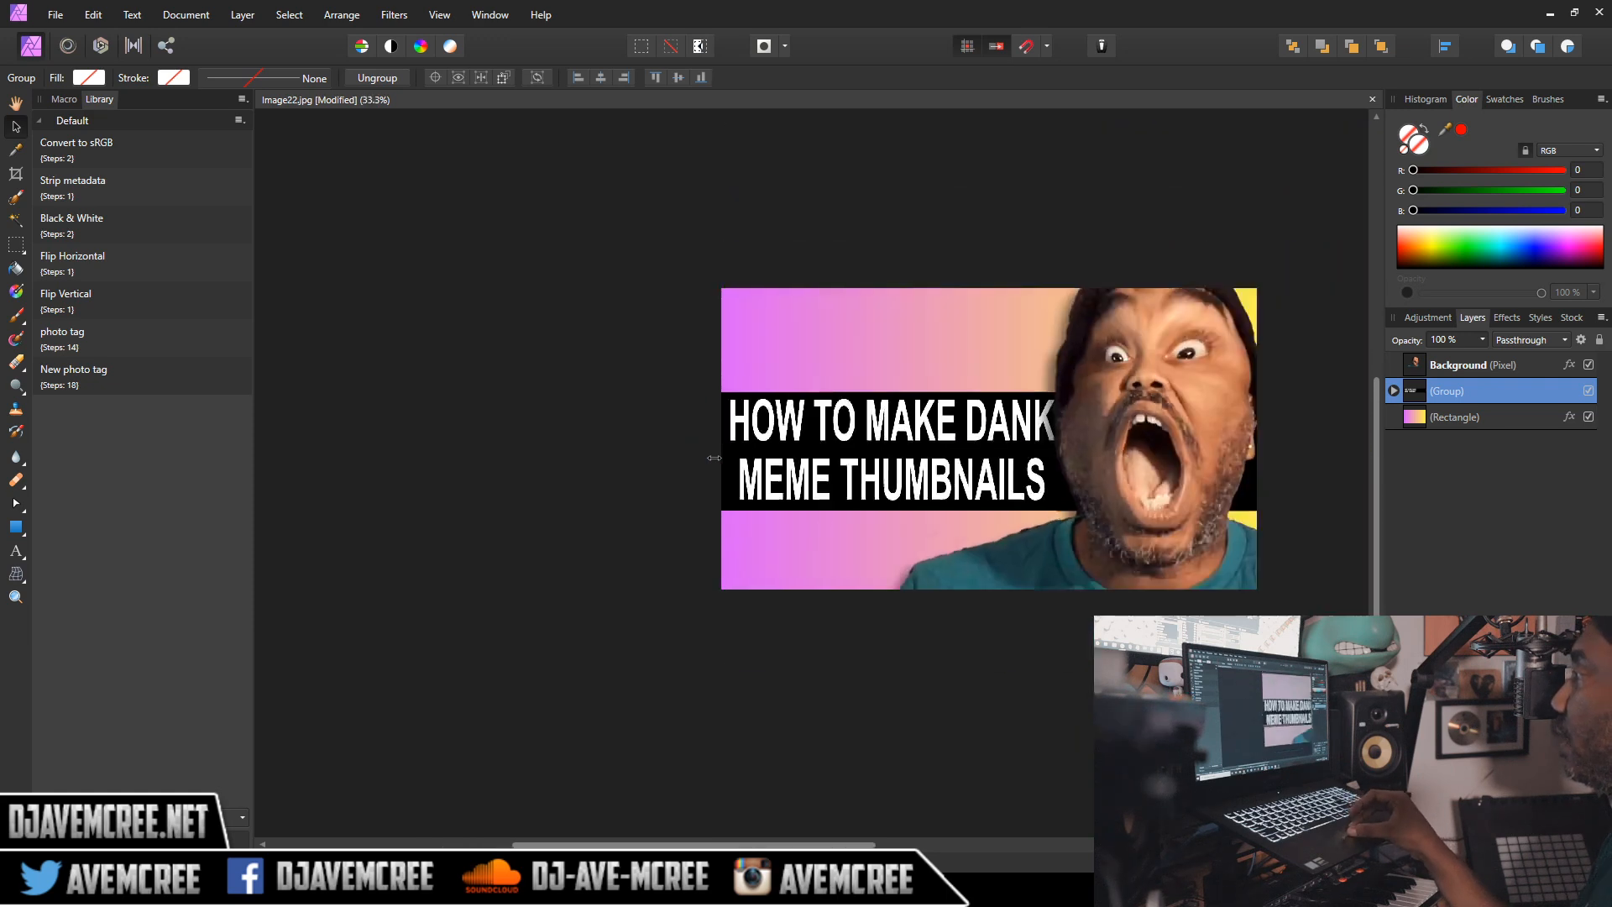
pyautogui.scroll(-2, 661, 551)
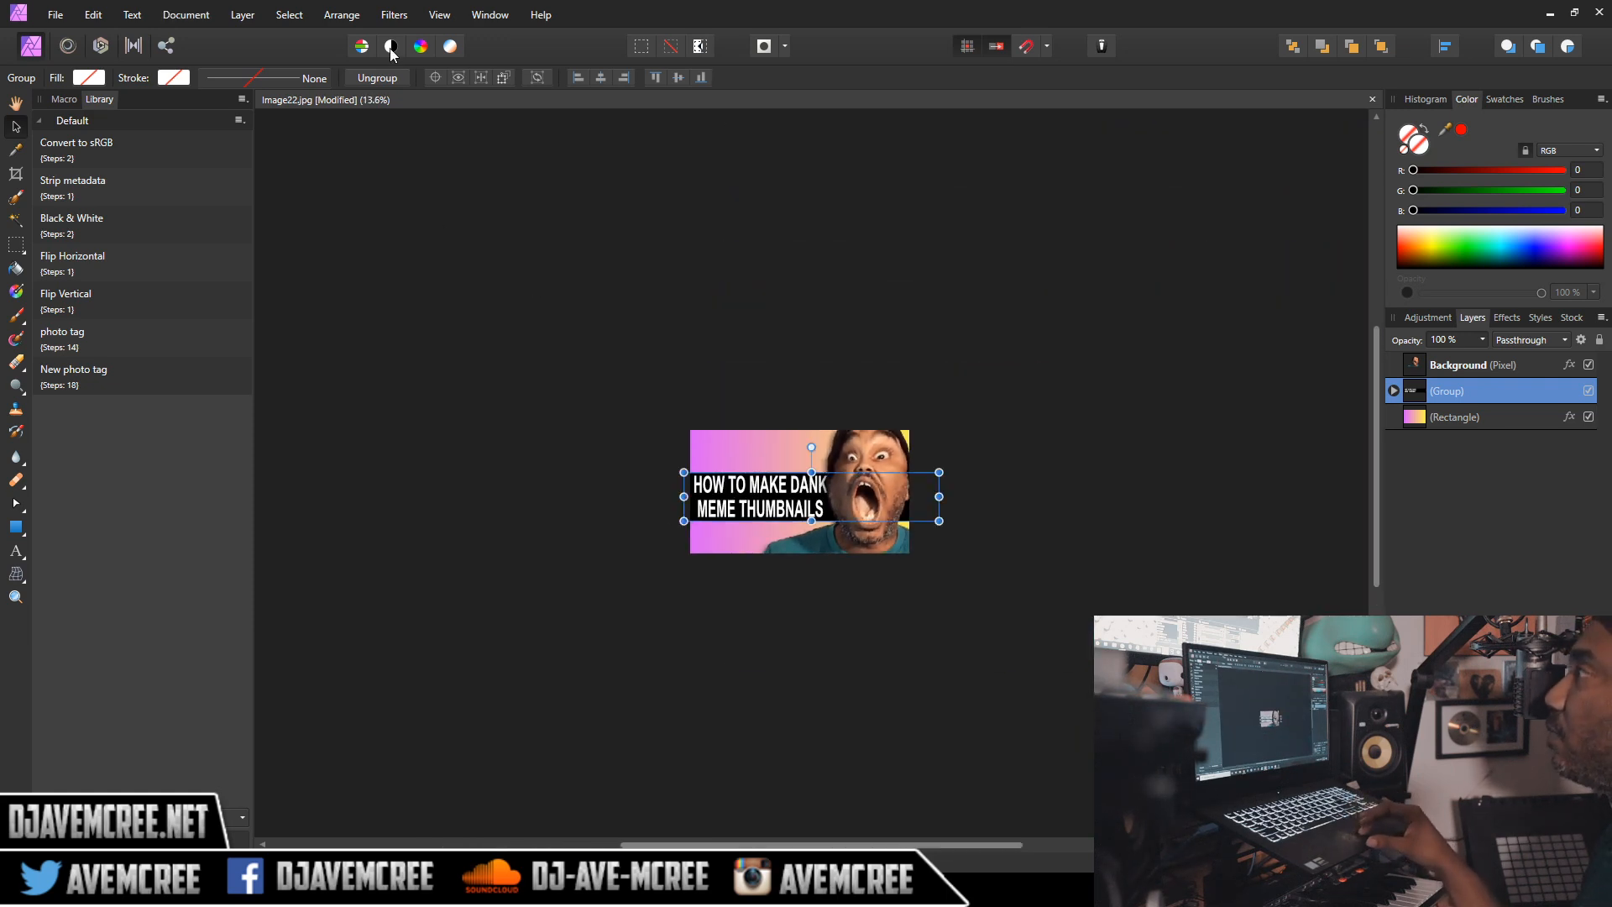
# Step: Export the whole document as a 1920 × 1080 px JPEG with the medium quality preset
pyautogui.click(56, 14)
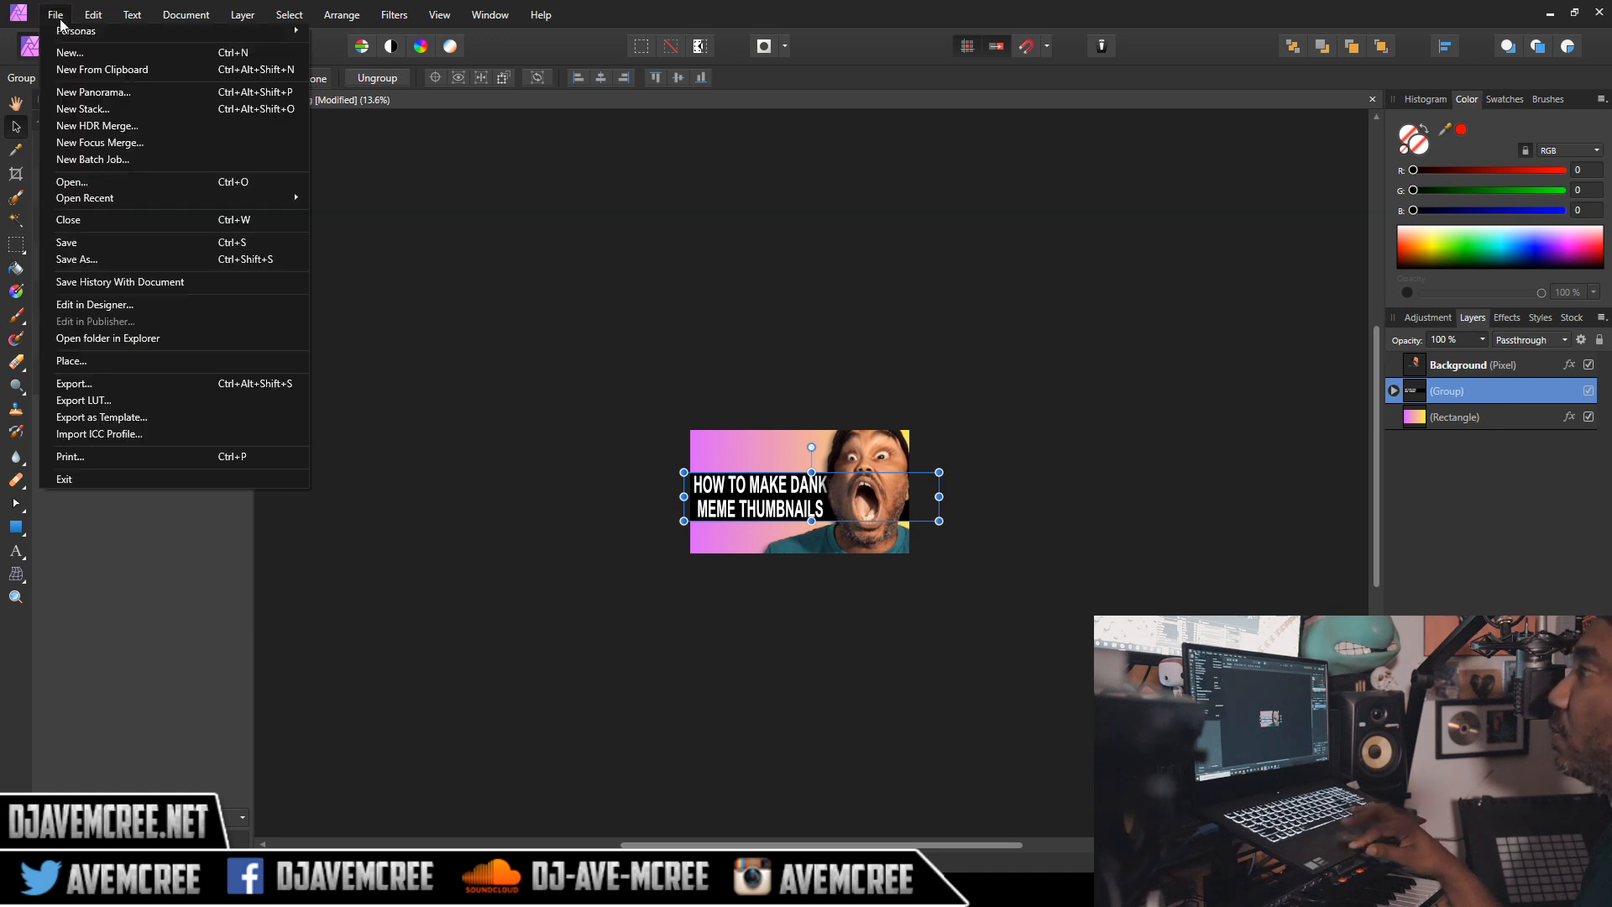
pyautogui.click(141, 386)
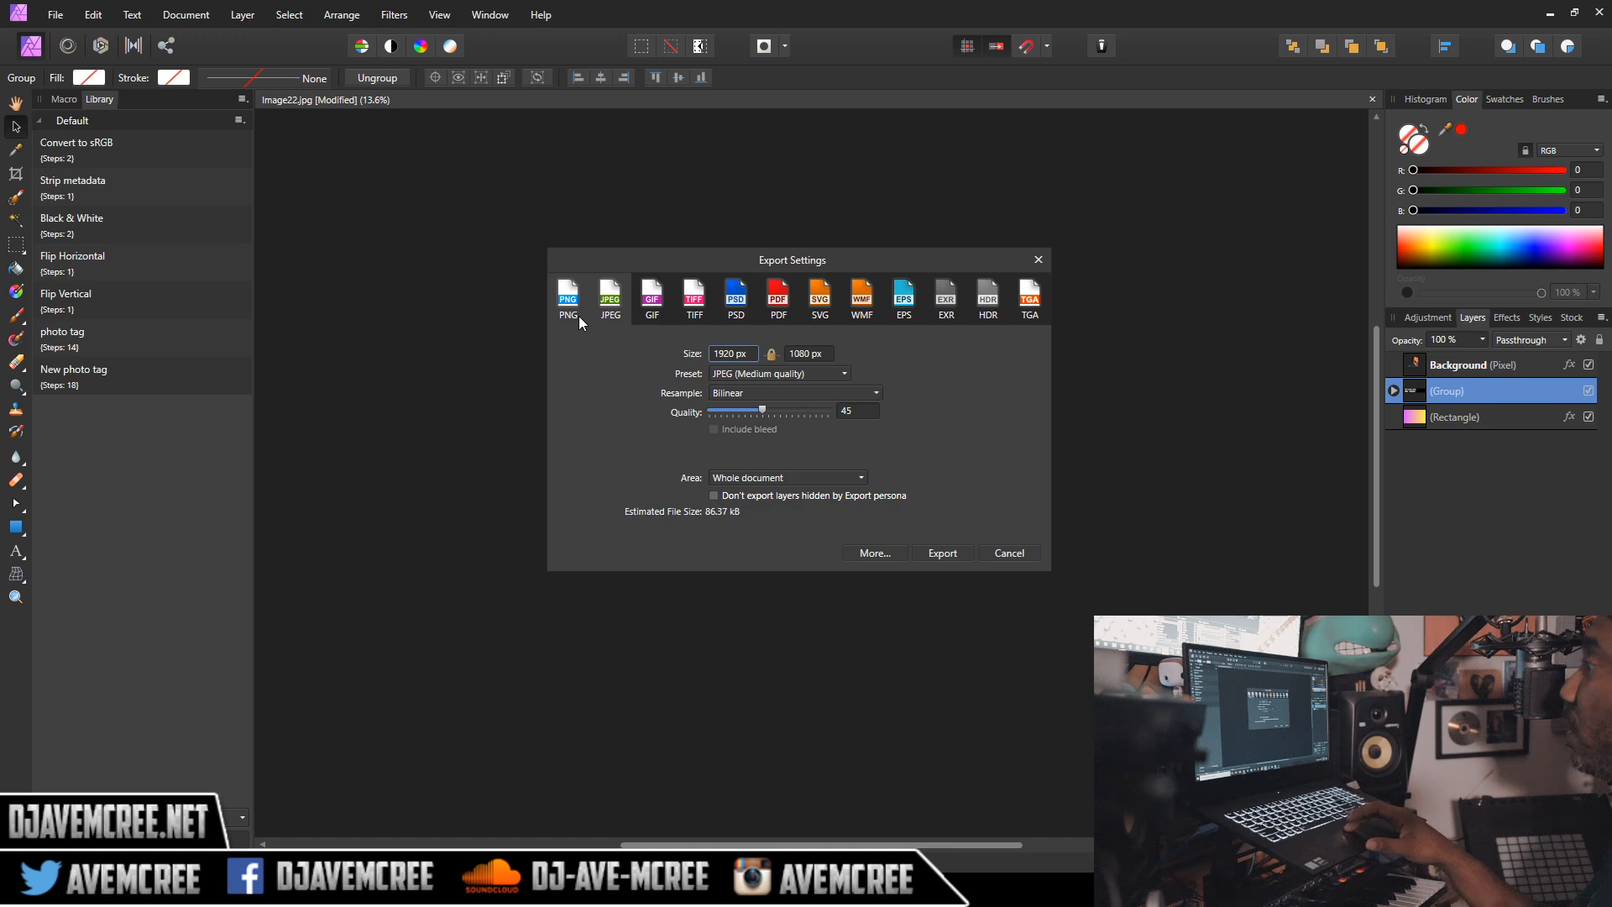
pyautogui.click(944, 553)
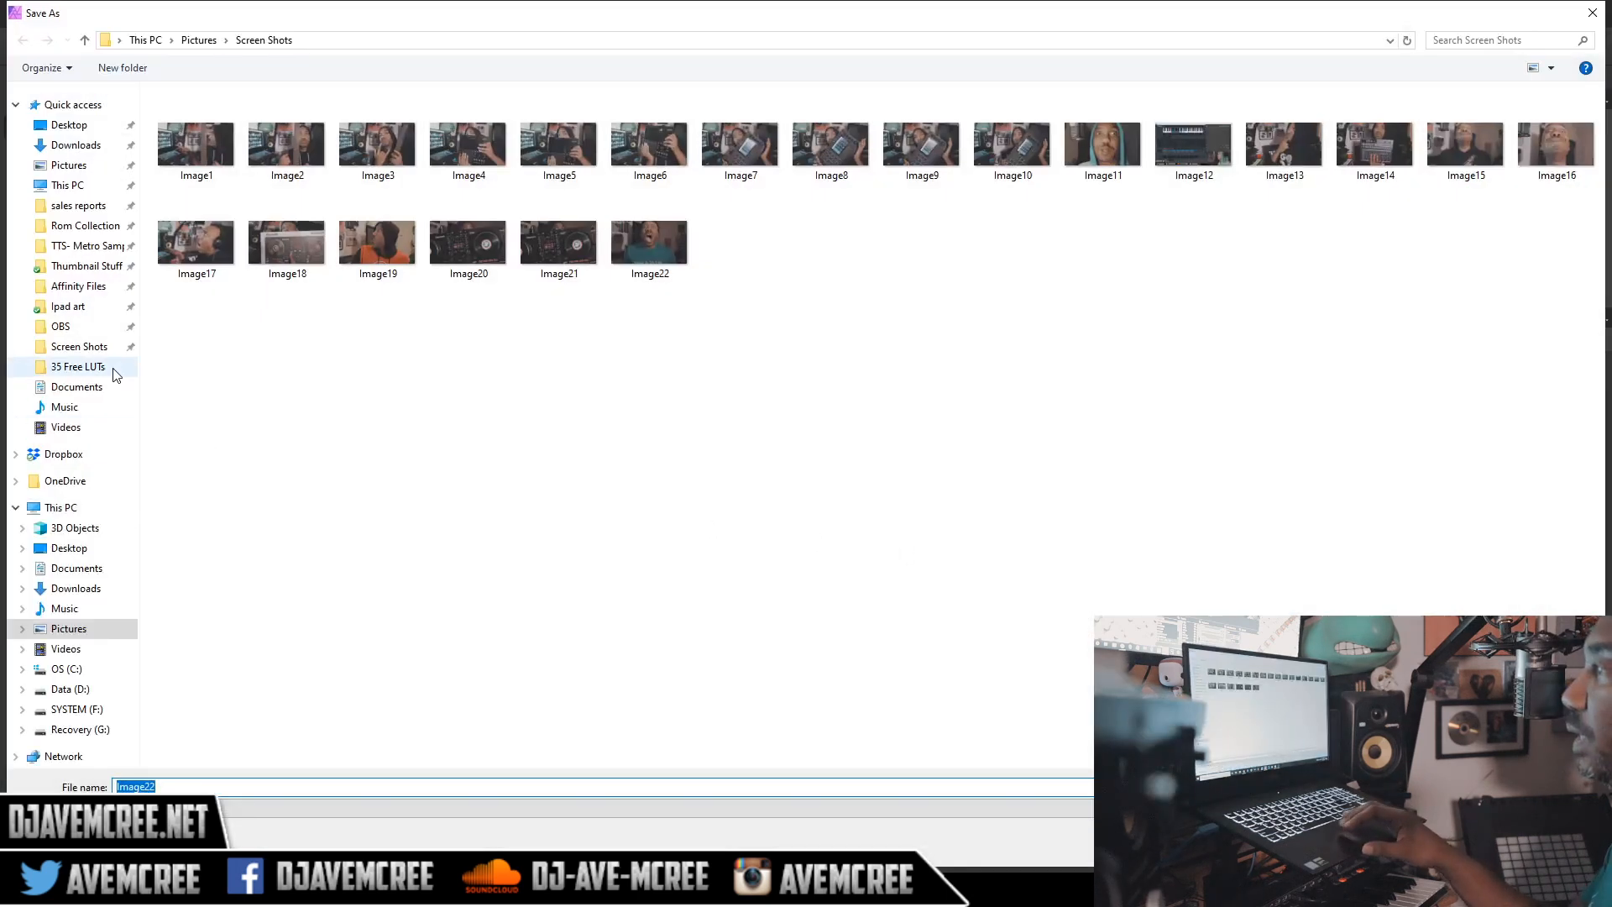
# Step: Choose the Desktop as the export location and replace the file name with one starting with "DAN"
pyautogui.click(91, 551)
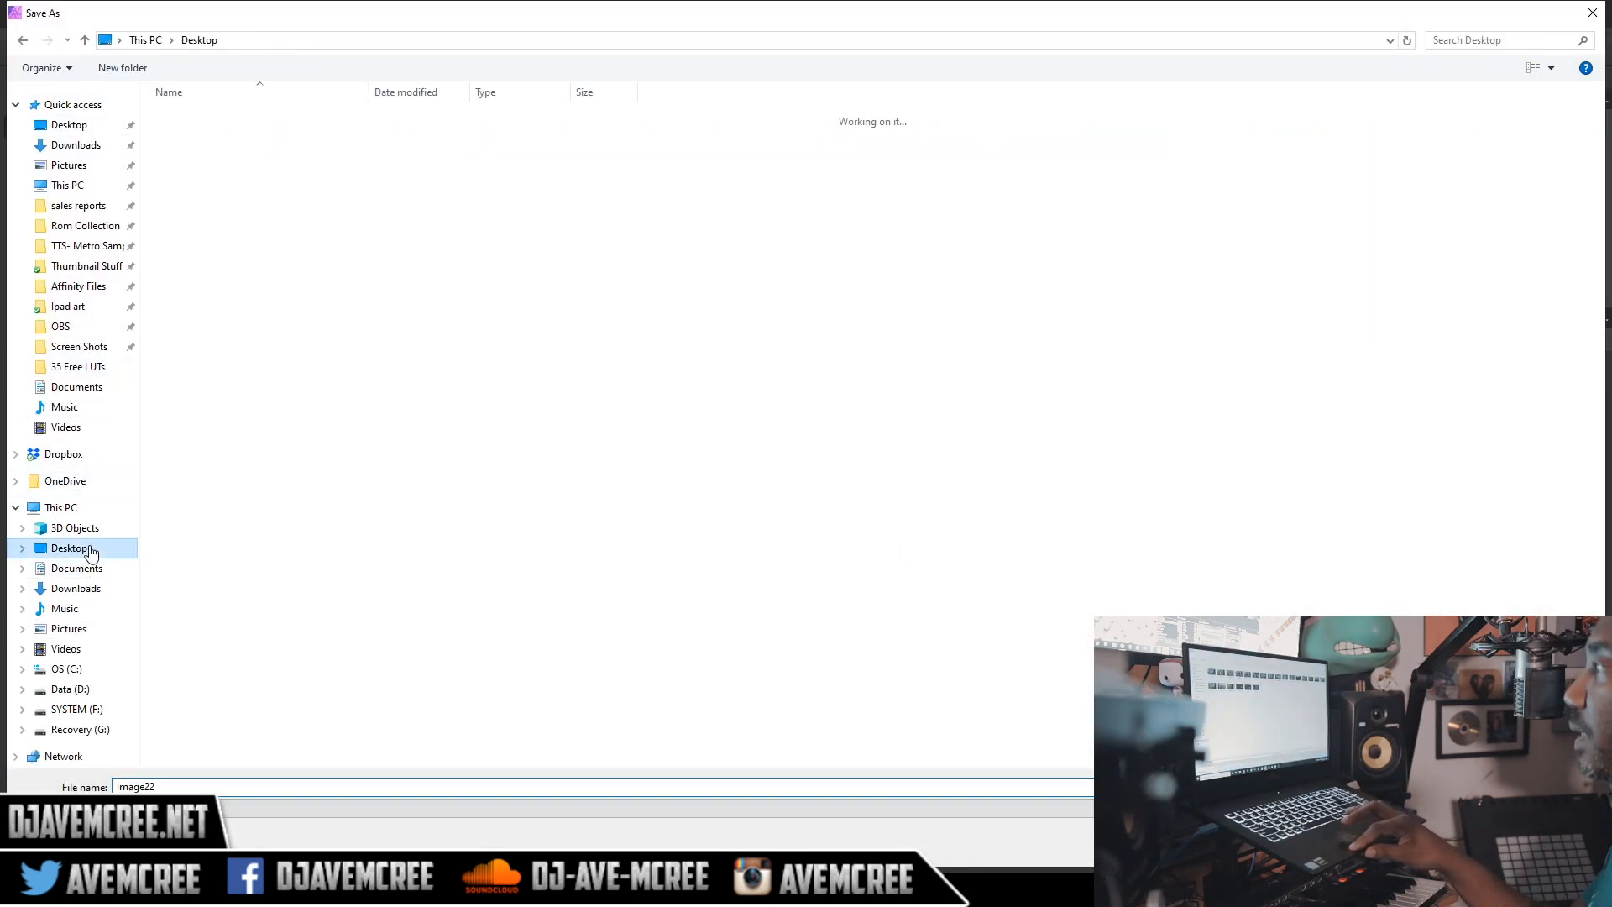
pyautogui.doubleClick(279, 787)
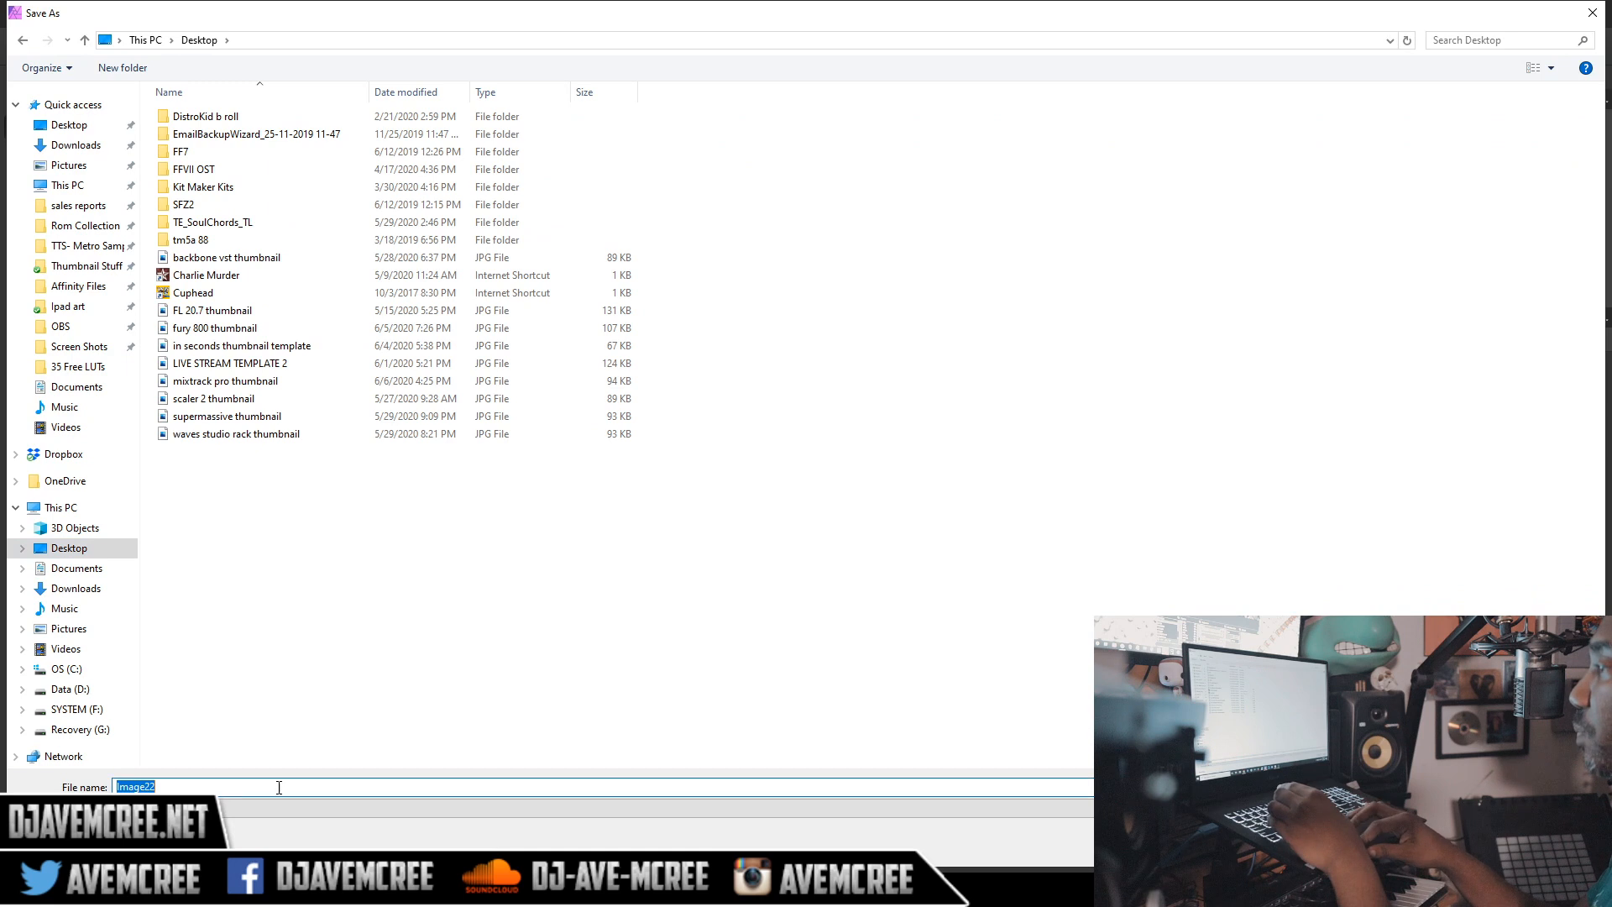
pyautogui.write('DAN')
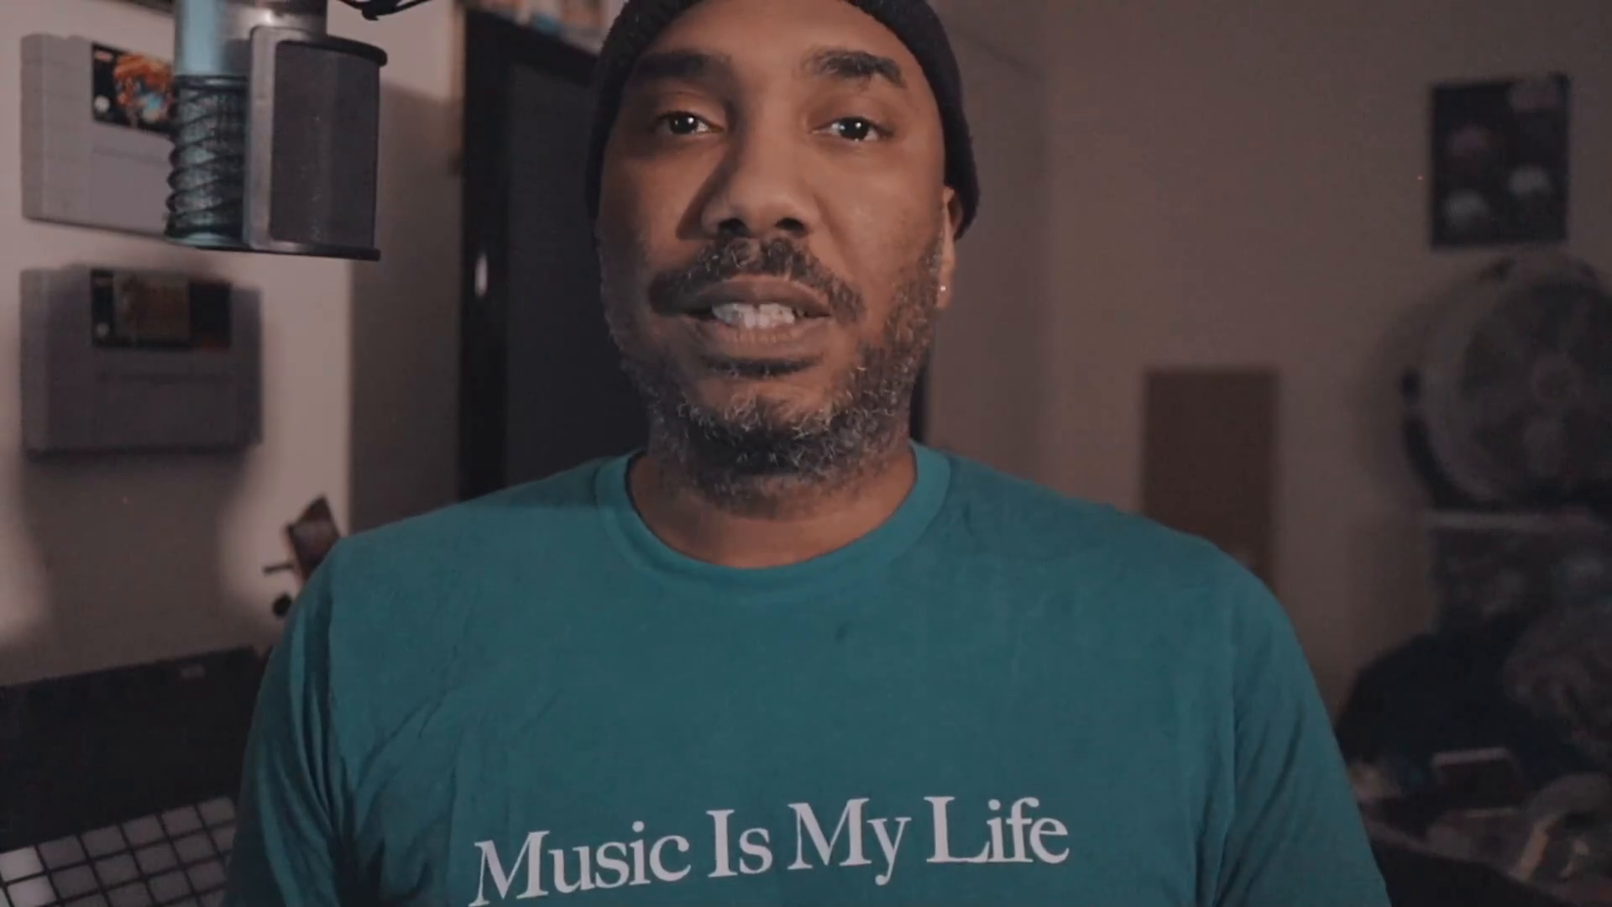